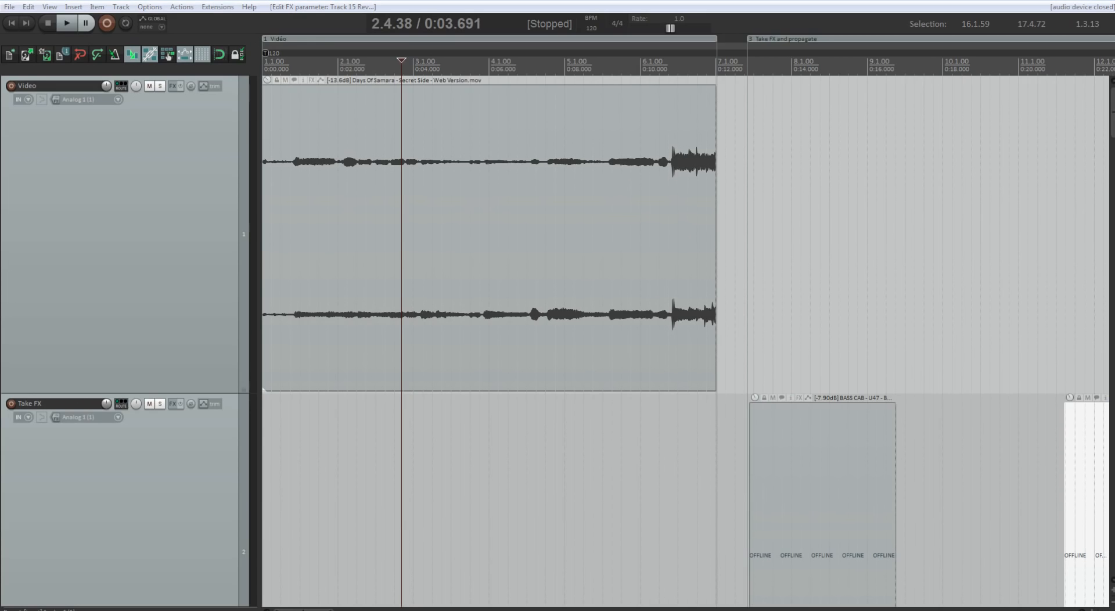
- Examine the whole project's tracks, media items and regions, from the video clip to the drum recordings
click(373, 149)
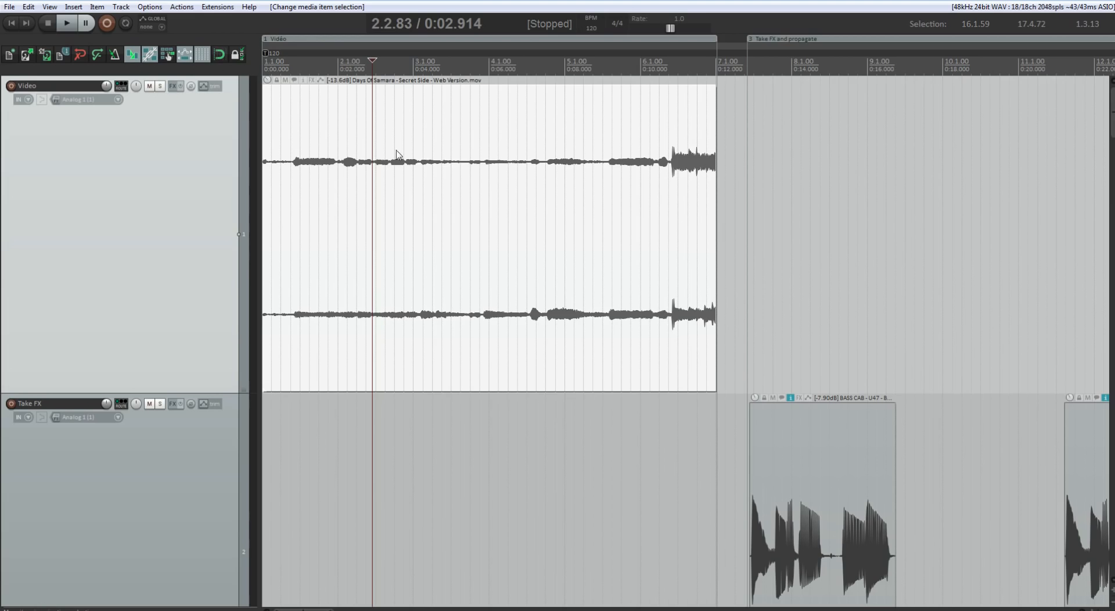
scroll(437, 162, down, 3)
scroll(437, 163, down, 1)
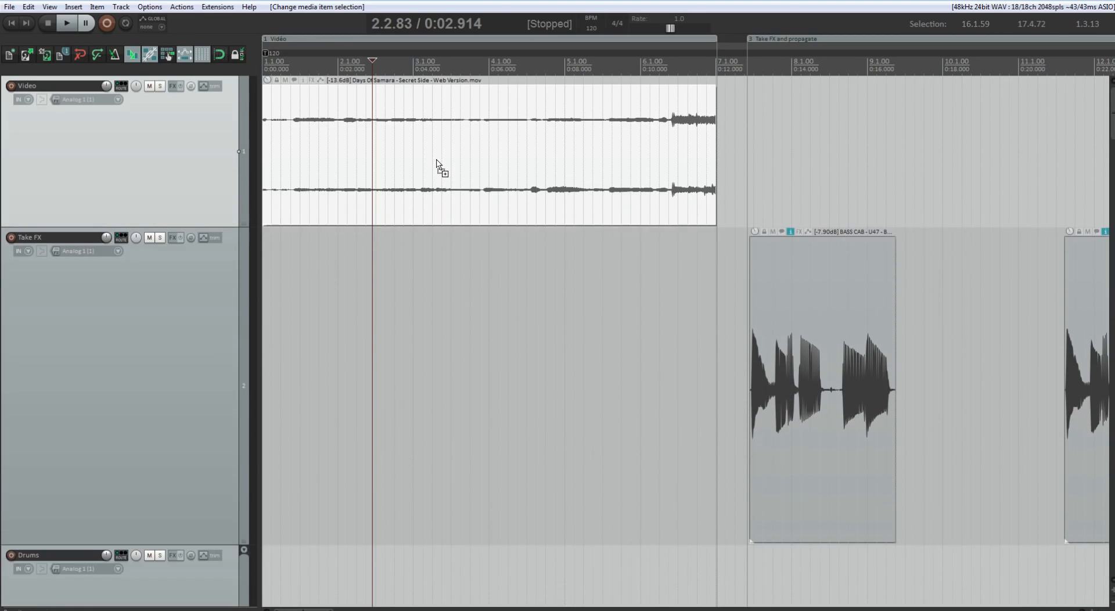
scroll(438, 167, down, 5)
scroll(279, 154, up, 5)
scroll(279, 154, down, 5)
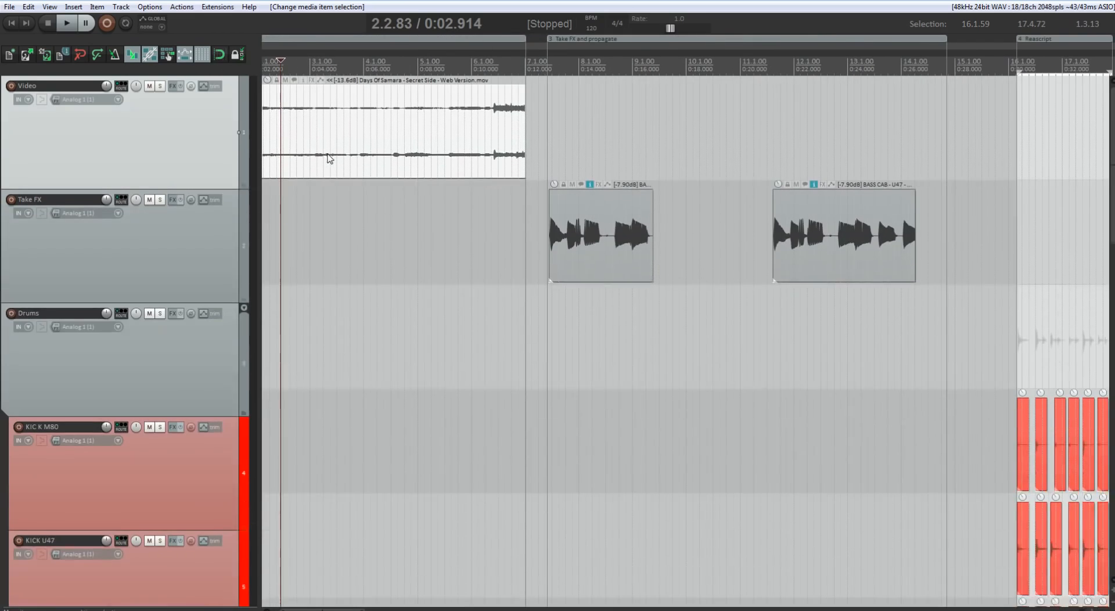
scroll(325, 157, down, 2)
scroll(348, 160, down, 1)
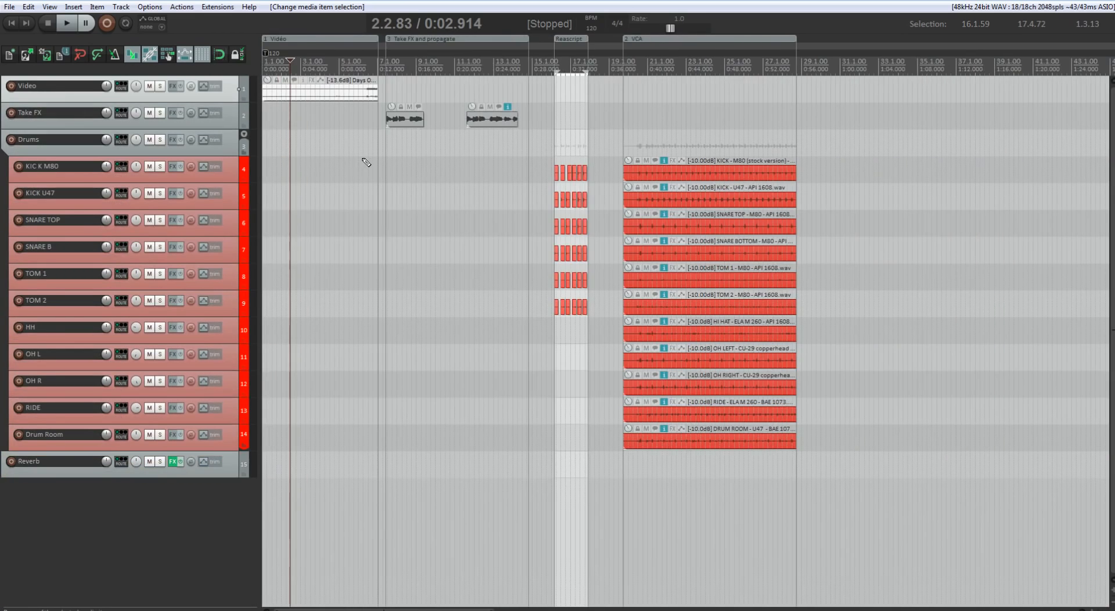
scroll(313, 167, up, 3)
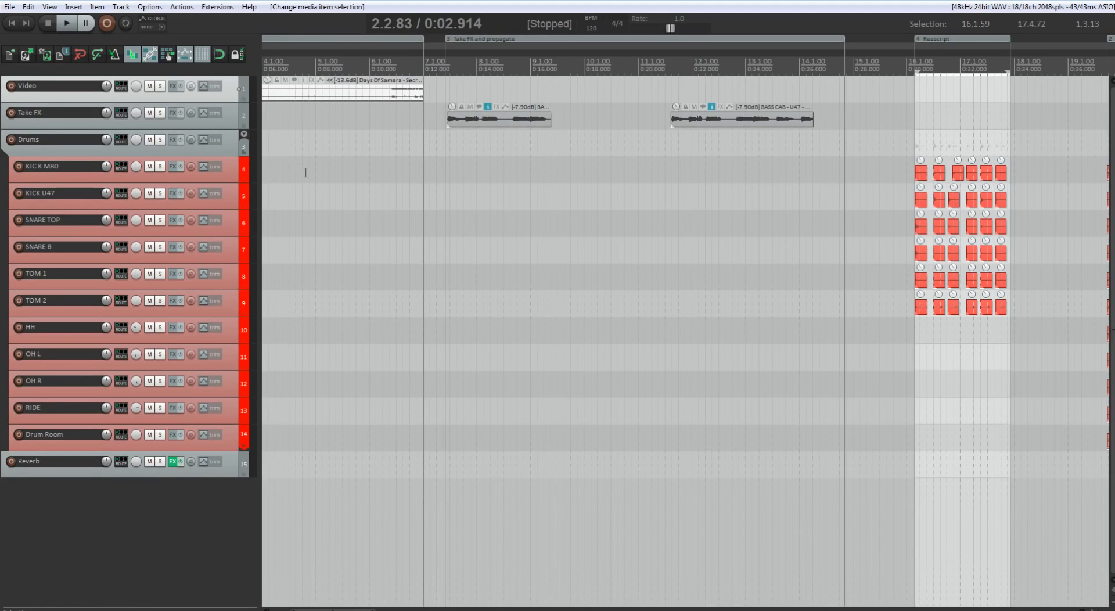
- Show the mixer below the arrangement and make the SNARE TOP and KICK M80 track panels taller
key(ctrl+m)
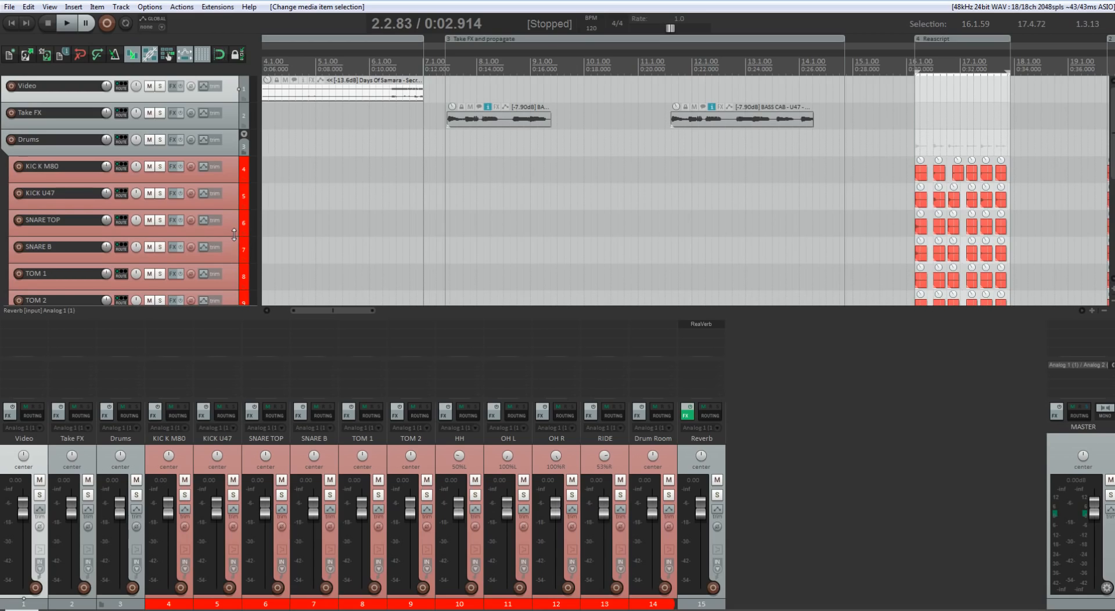
drag(234, 238, 235, 246)
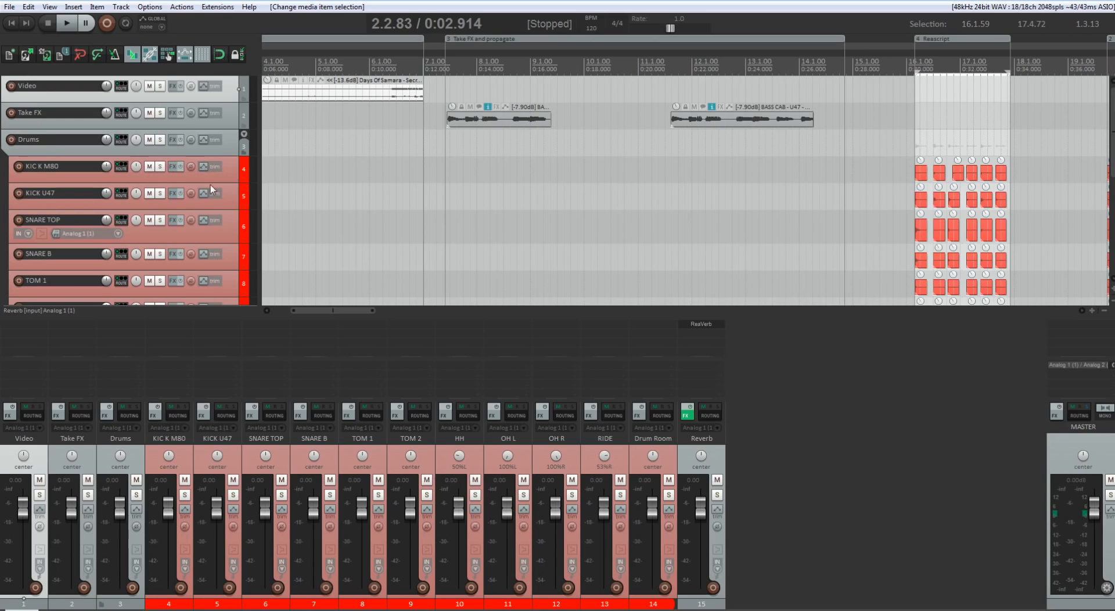
drag(223, 183, 223, 200)
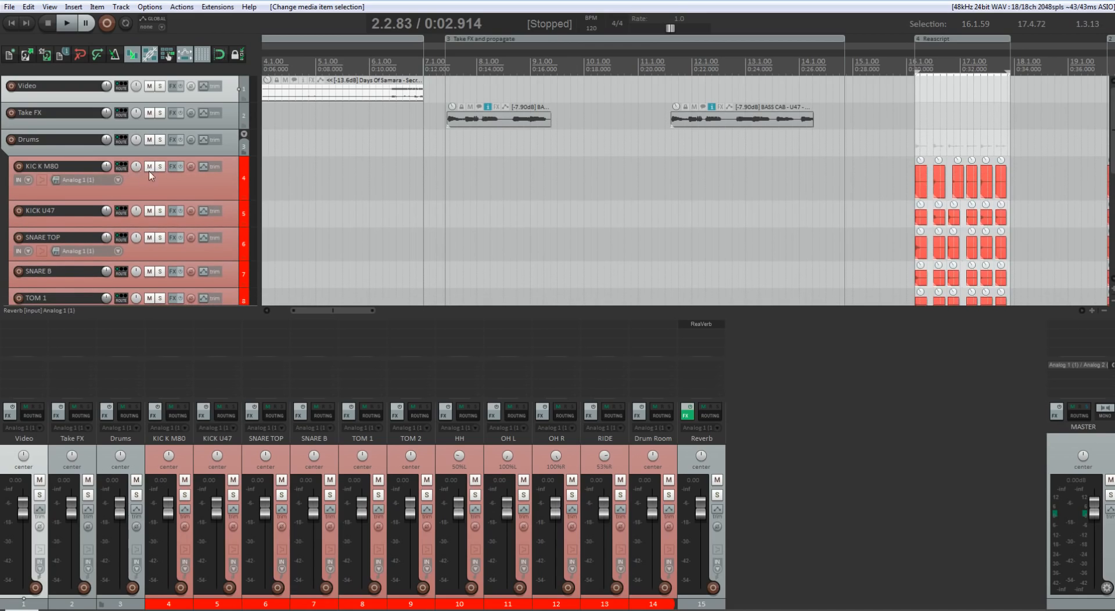
click(41, 180)
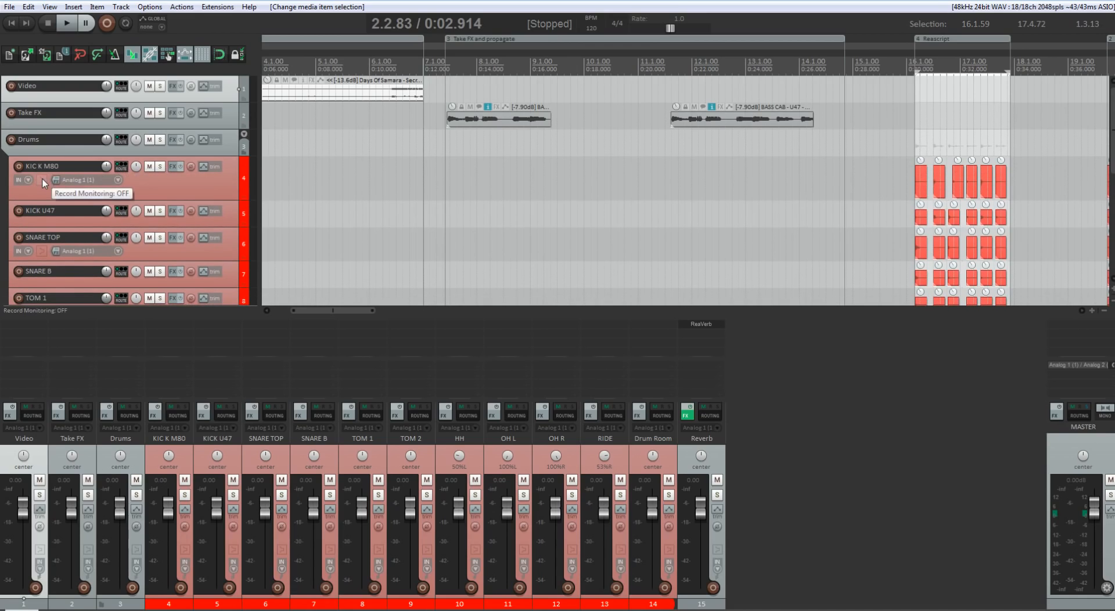
click(42, 184)
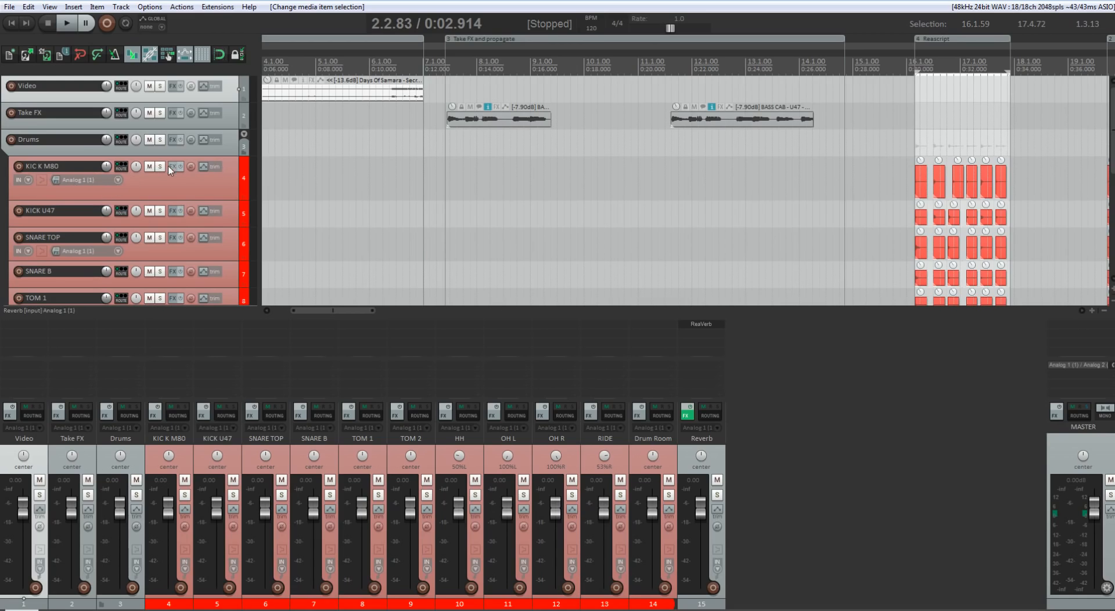
- Set the KICK M80 track's track panel layout to ag --- Standard Compact
click(179, 188)
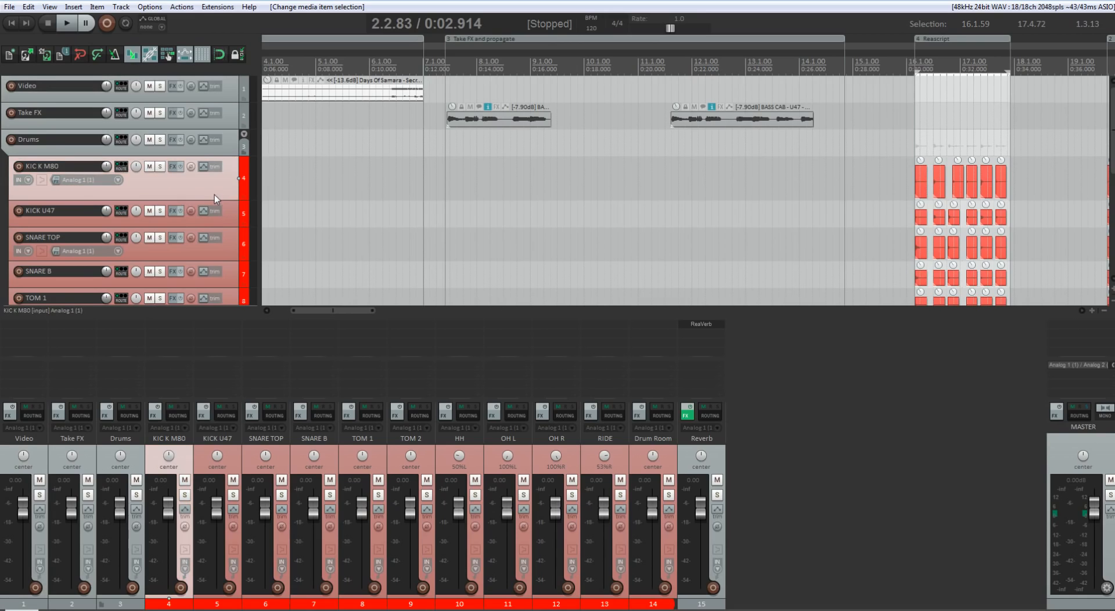
right_click(214, 194)
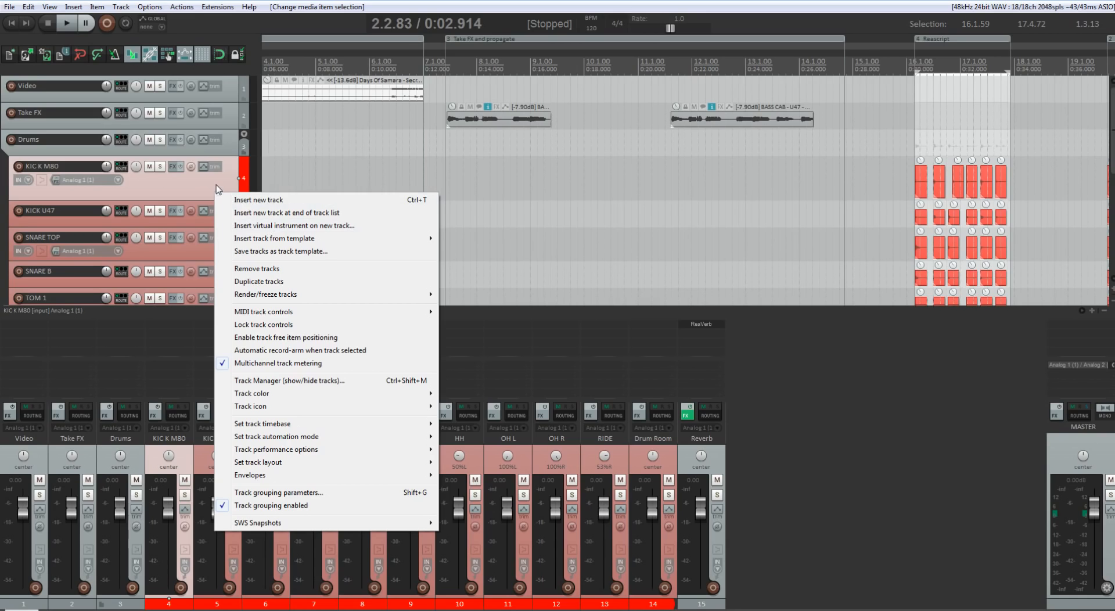
mouse_move(271, 465)
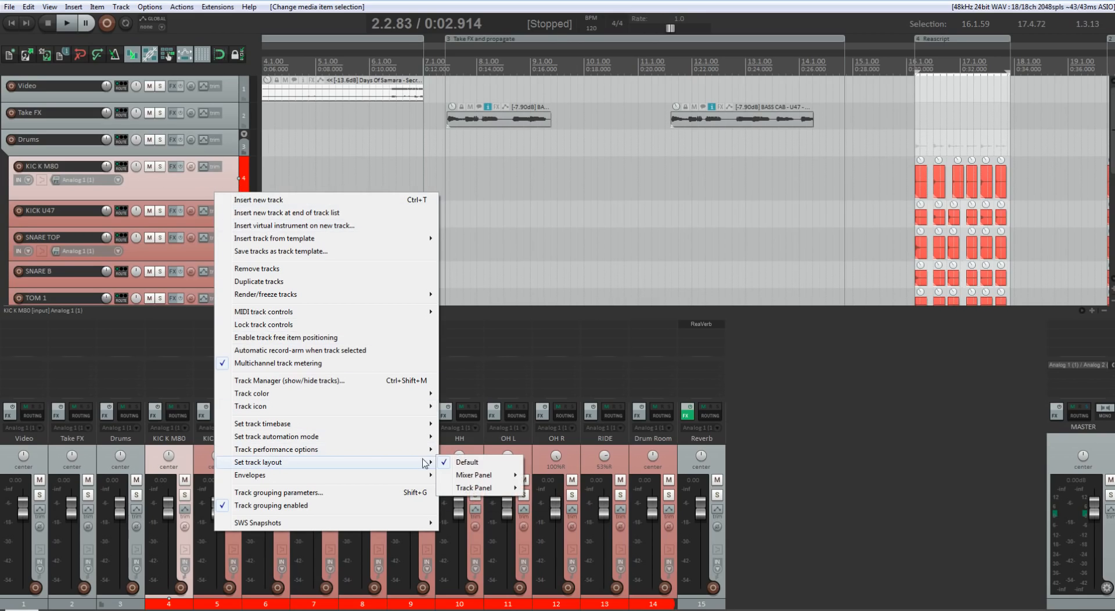
mouse_move(475, 488)
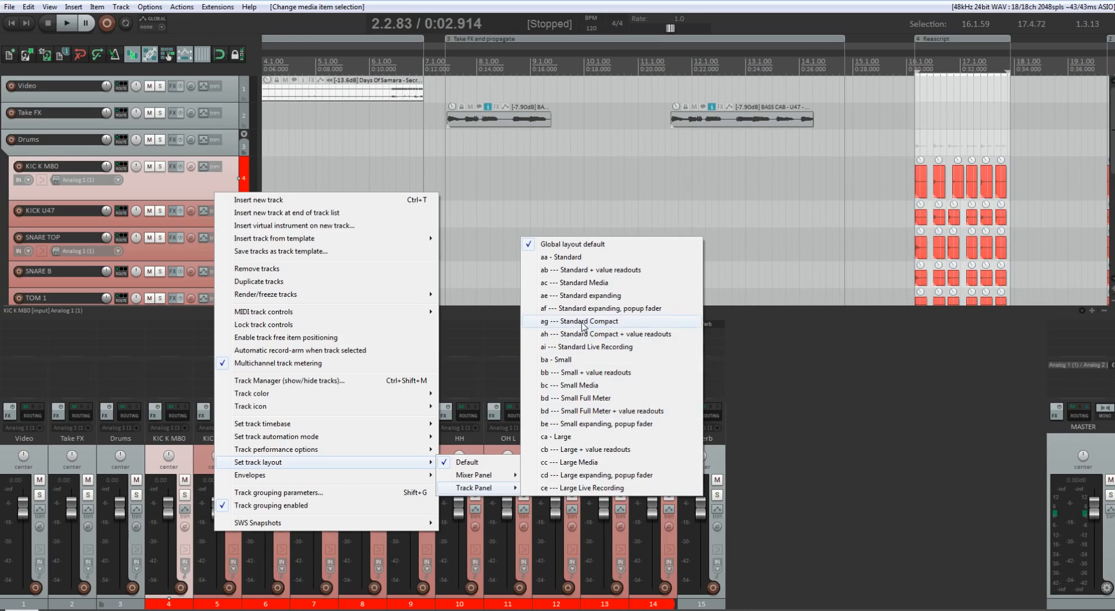
click(583, 322)
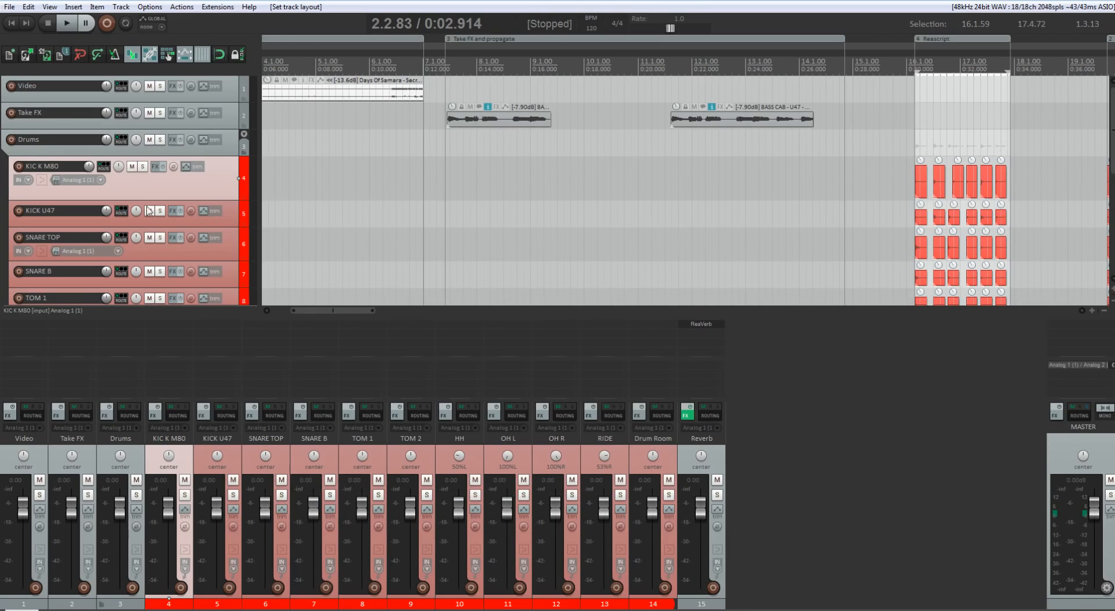
- Set the KICK M80 track's mixer panel layout to ea - Strip
right_click(186, 192)
mouse_move(206, 462)
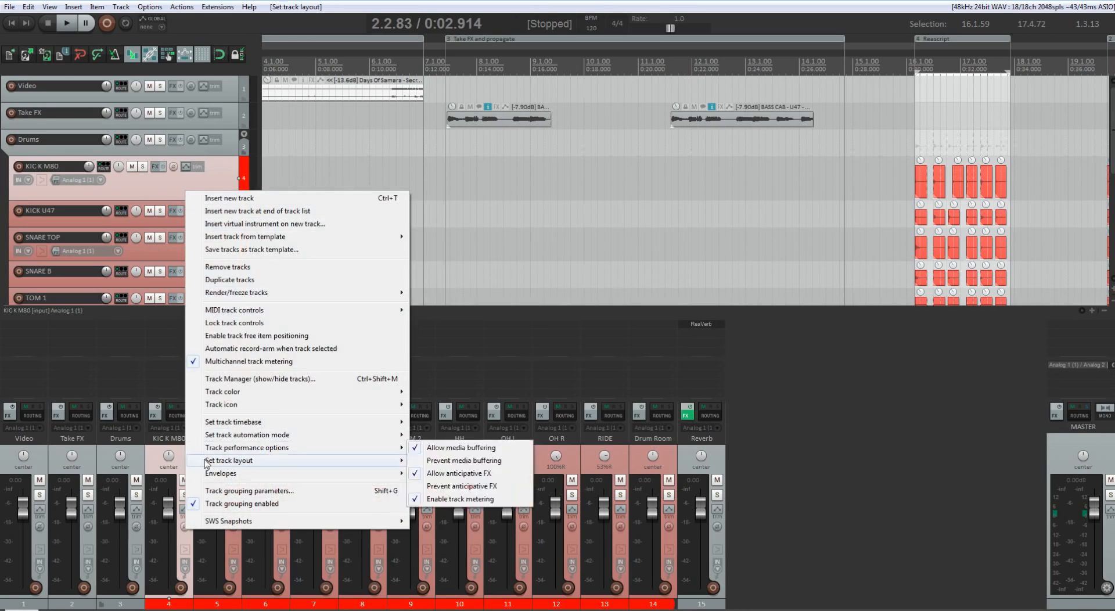
click(171, 454)
right_click(180, 451)
mouse_move(218, 395)
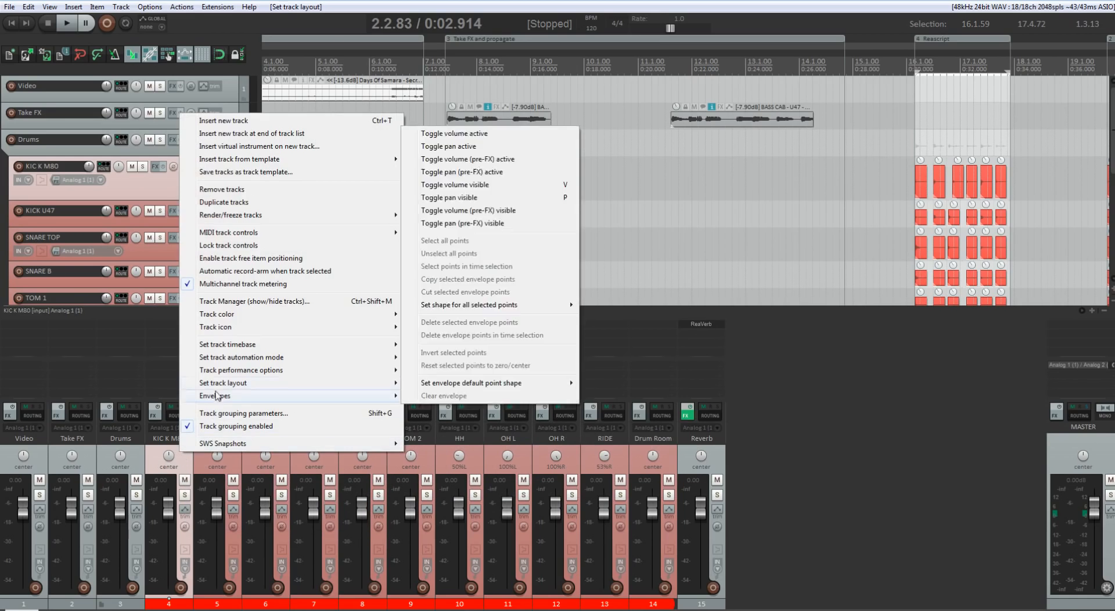
mouse_move(443, 409)
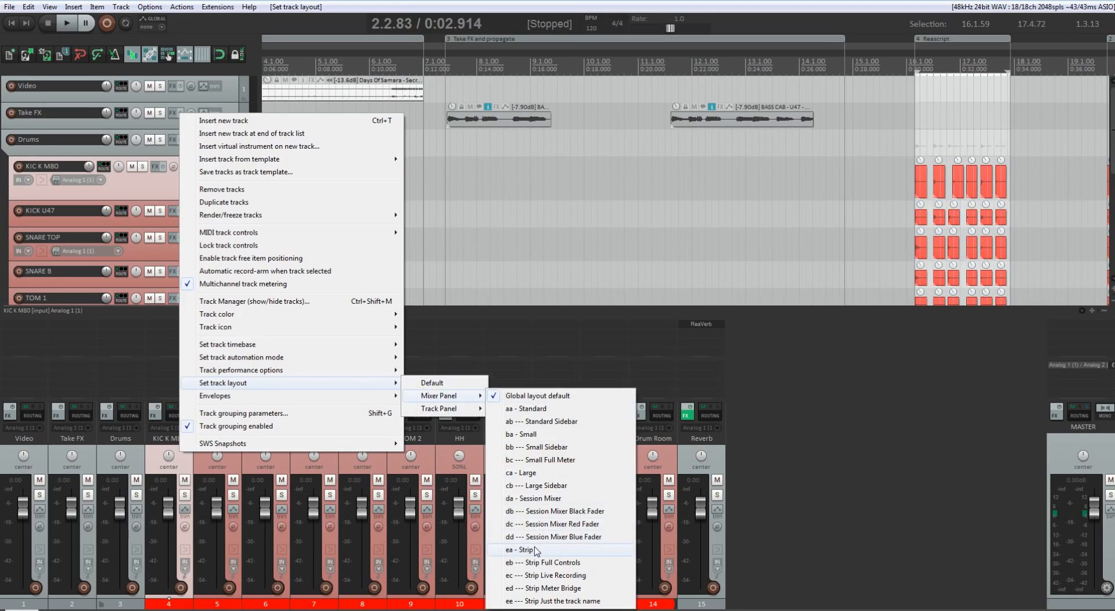
click(535, 551)
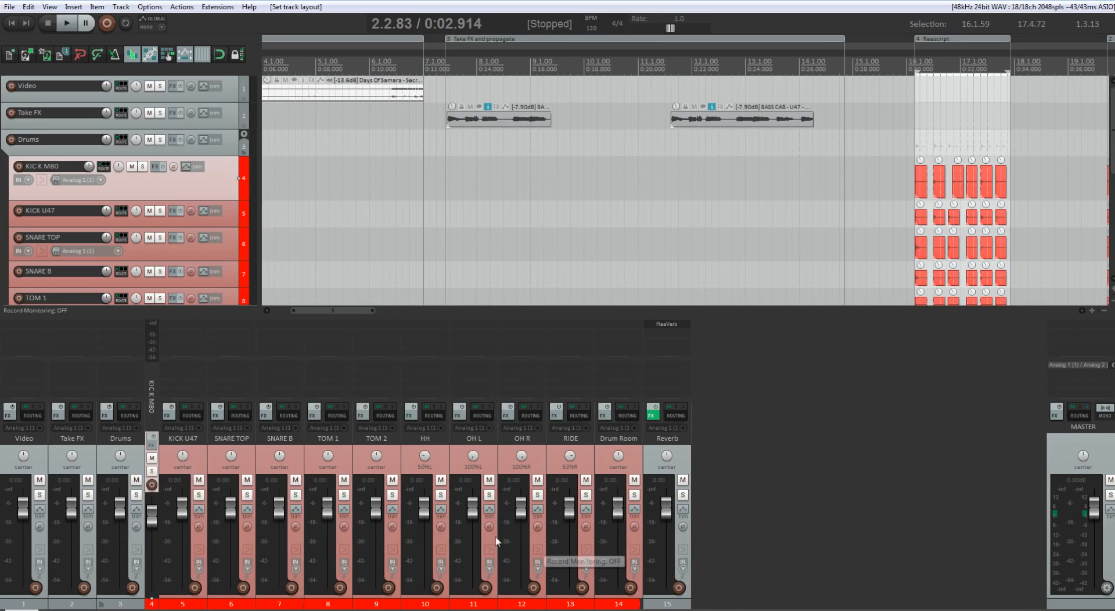
- Set the KICK M80 track's mixer panel layout to aa - Standard
right_click(156, 434)
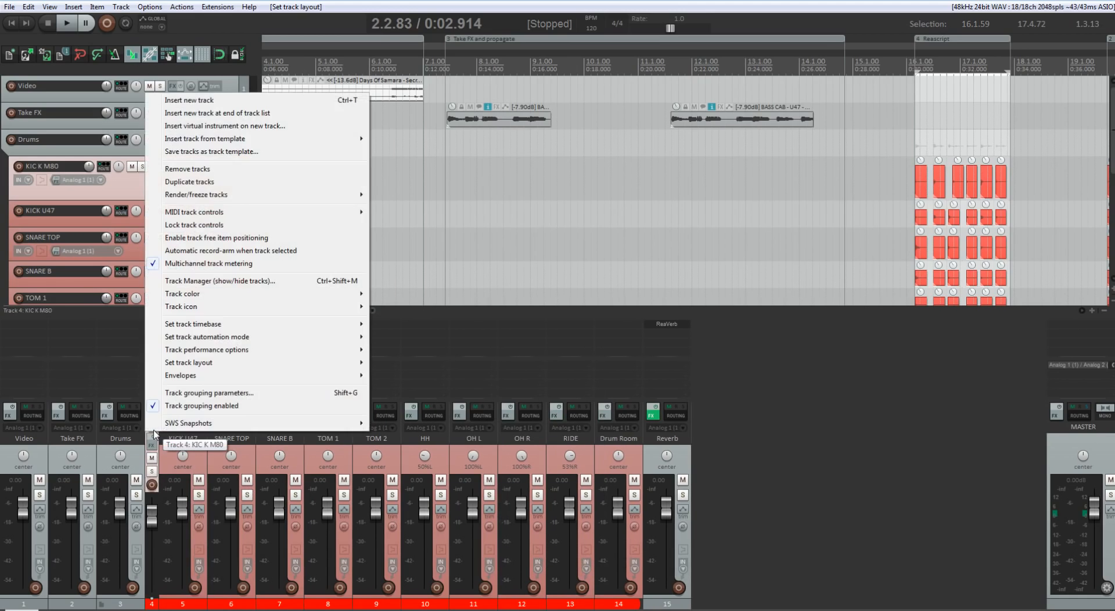
mouse_move(244, 362)
mouse_move(412, 375)
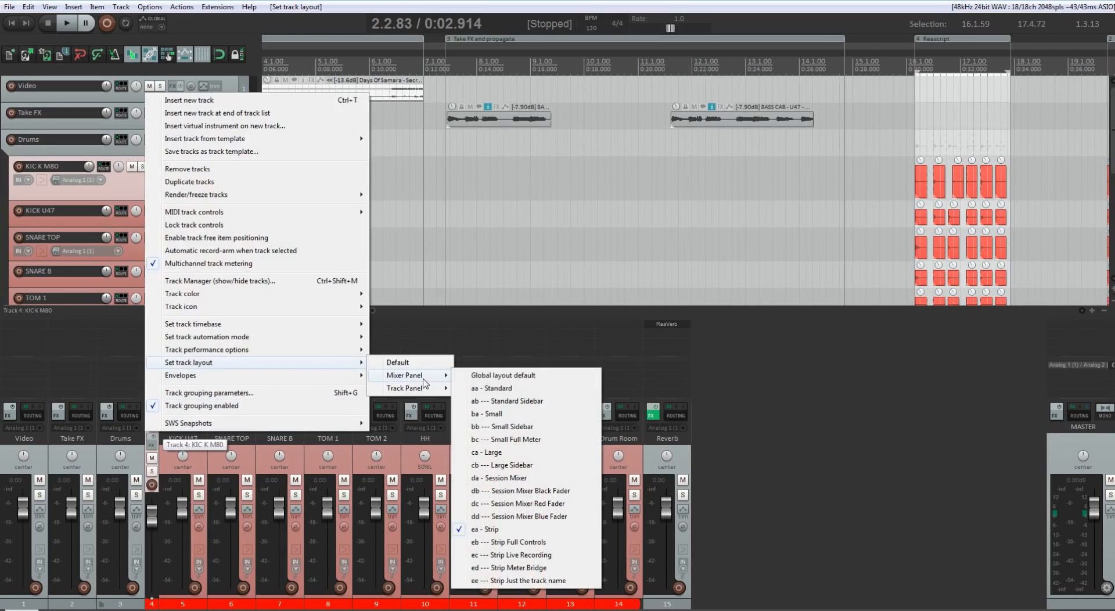
click(491, 388)
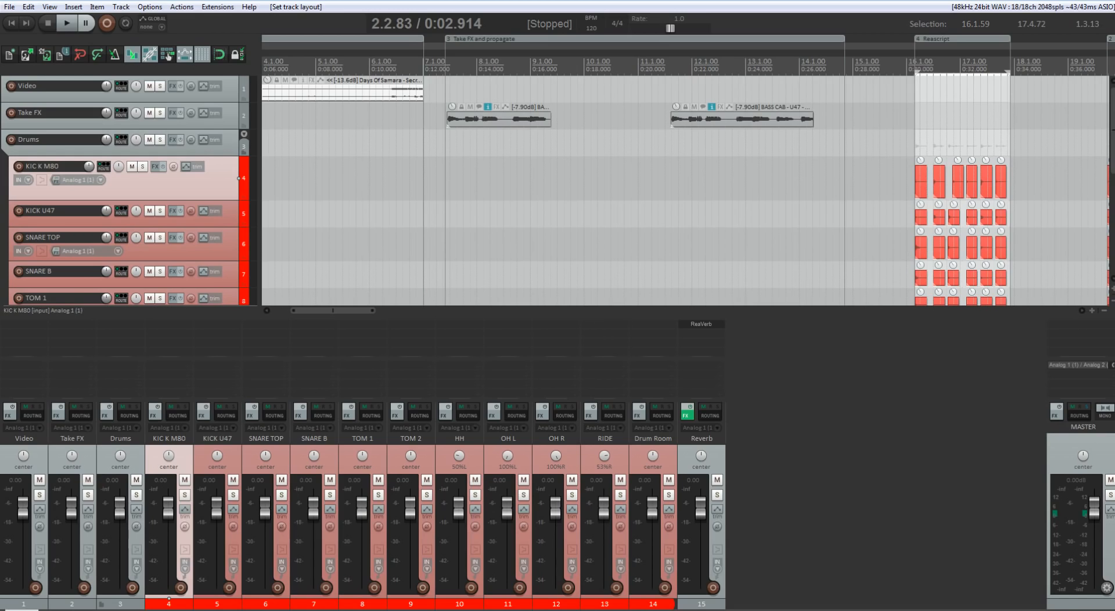
- Undock the mixer into a floating window and enlarge it until all the track strips are visible
drag(25, 609, 342, 261)
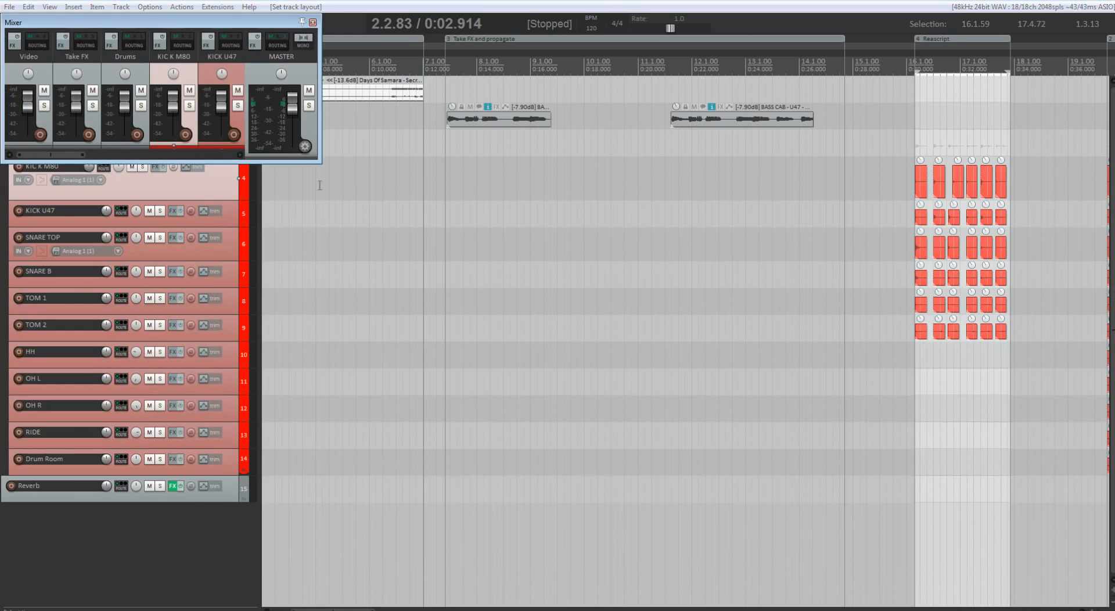
drag(323, 165, 1056, 558)
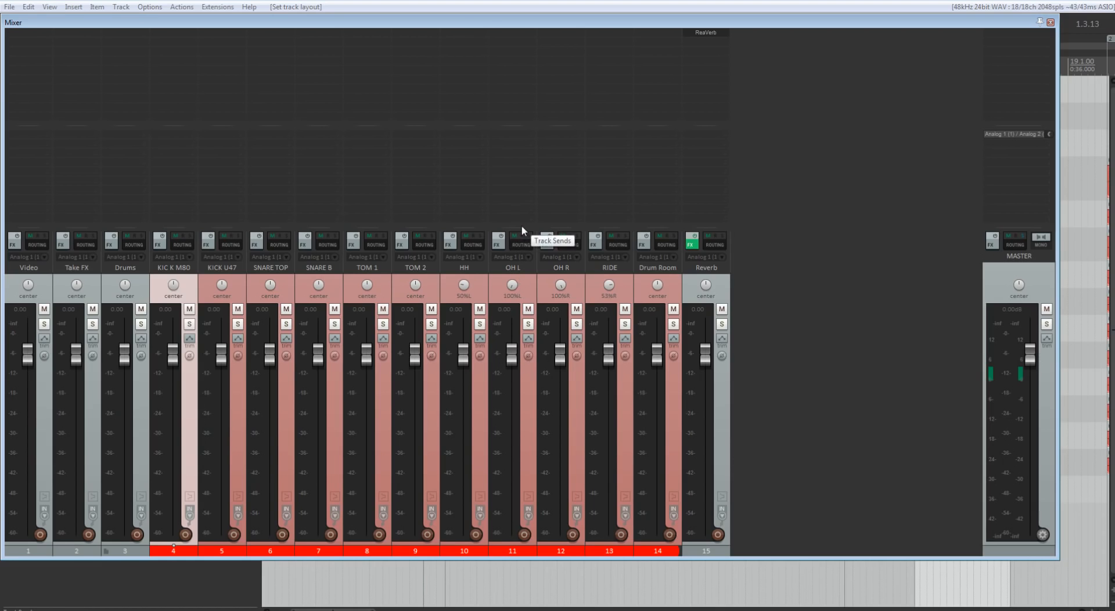
- Hide the FX inserts and sends sections in the floating mixer, and show both again
key(f)
key(s)
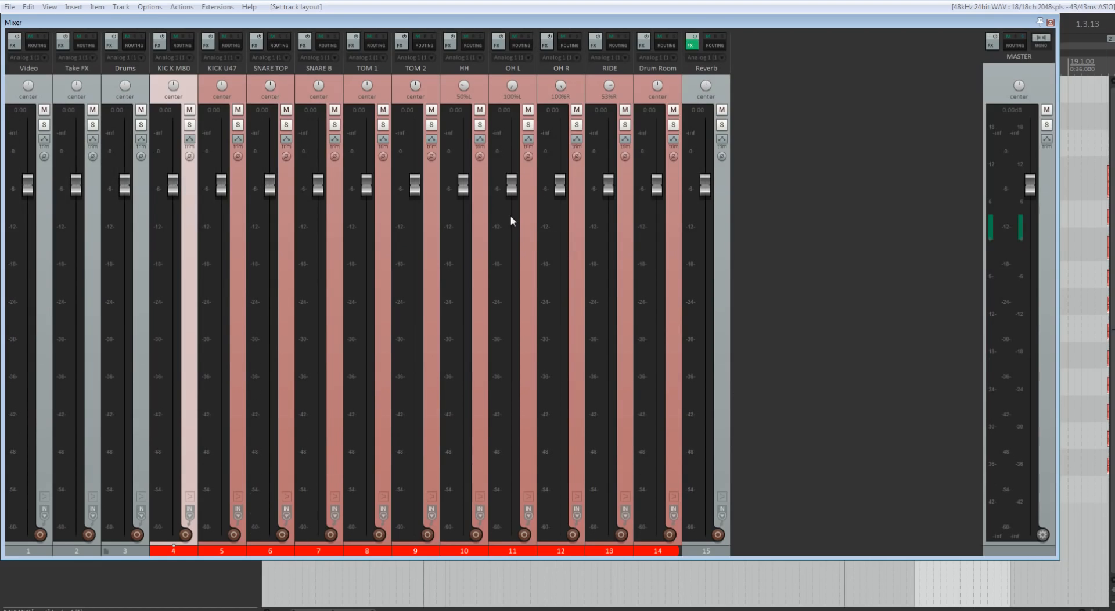
mouse_move(511, 187)
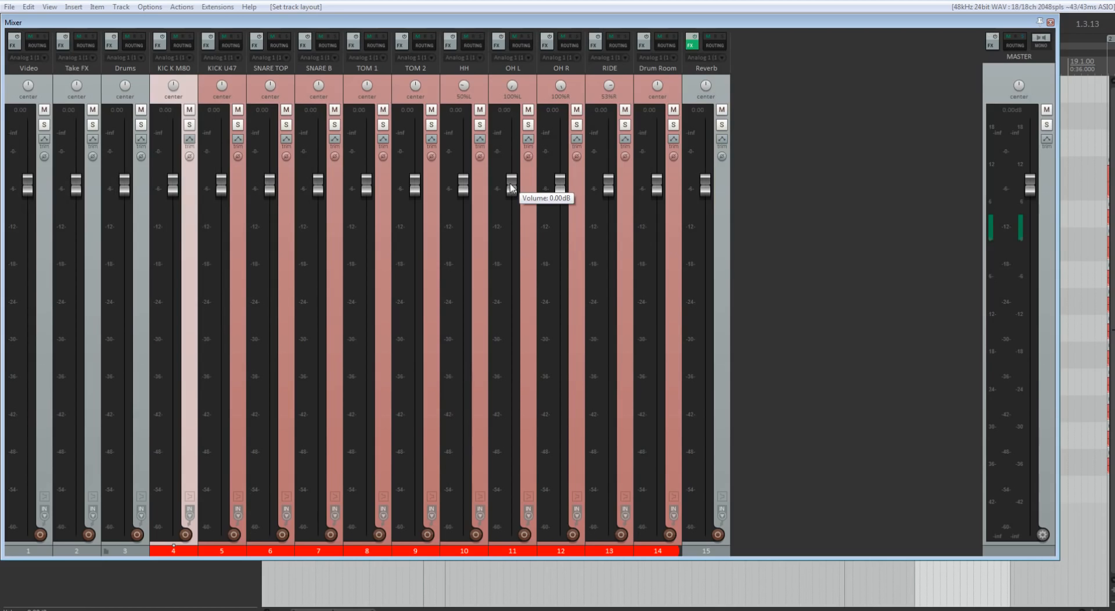
key(f)
key(s)
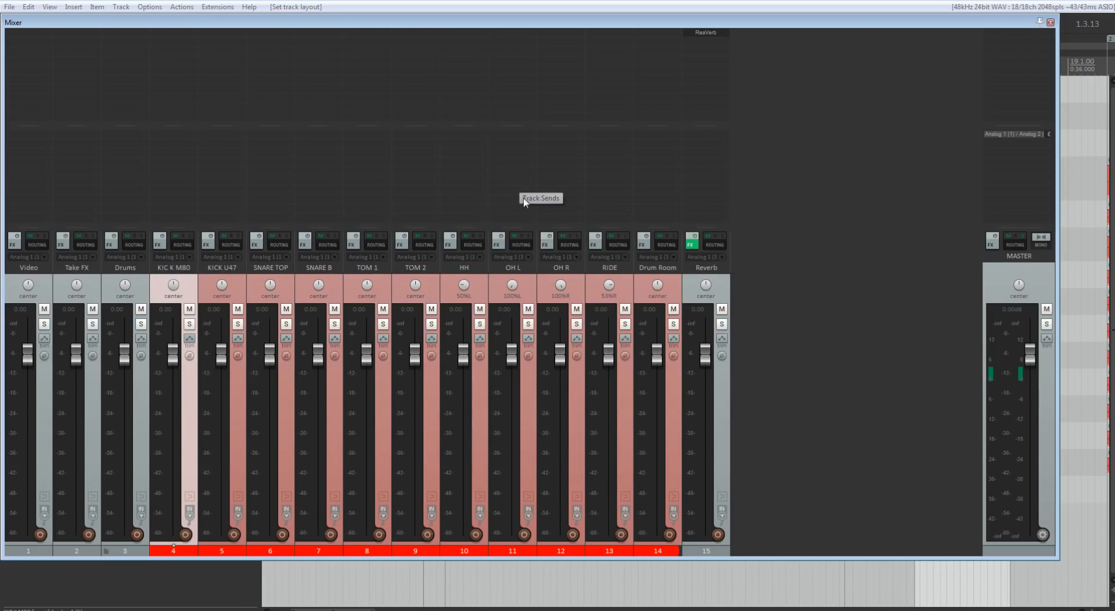
- Dock the mixer back below the arrangement and reduce its height slightly to show more tracks
right_click(794, 384)
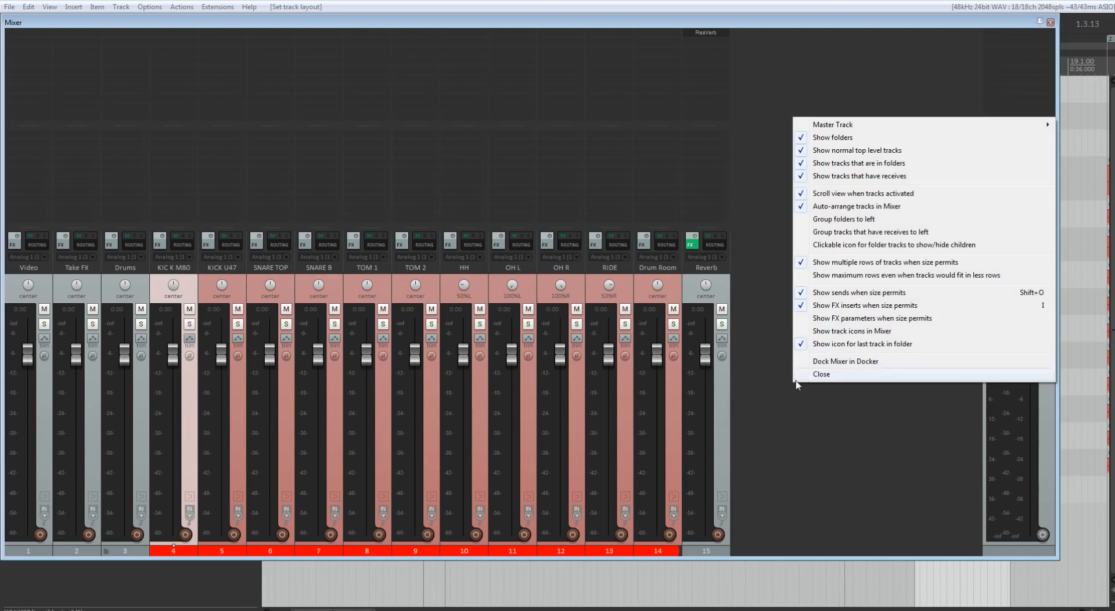
click(833, 361)
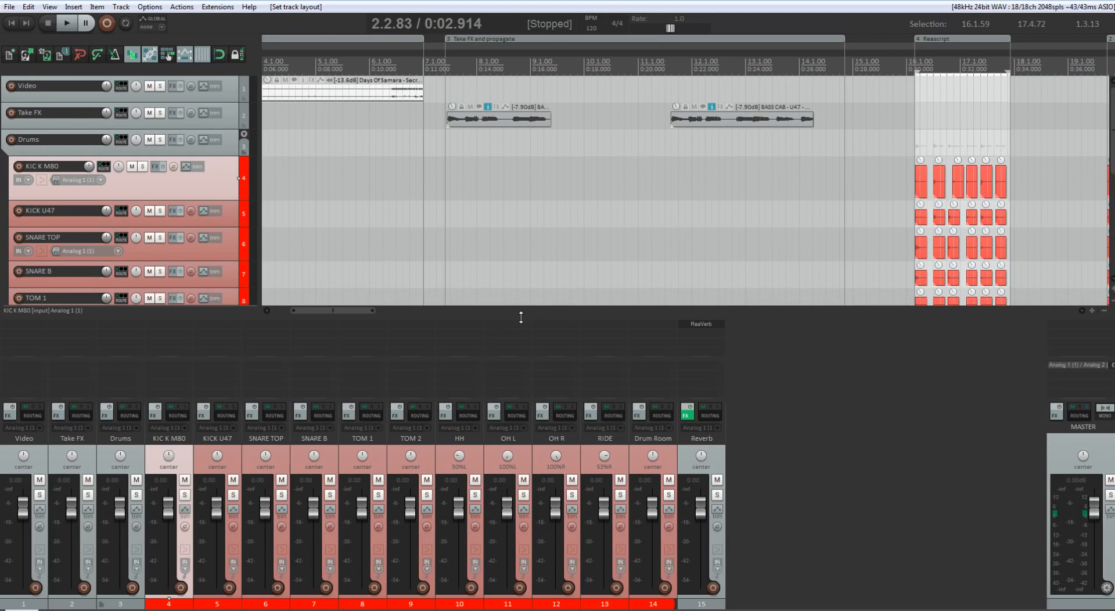
drag(521, 314, 515, 351)
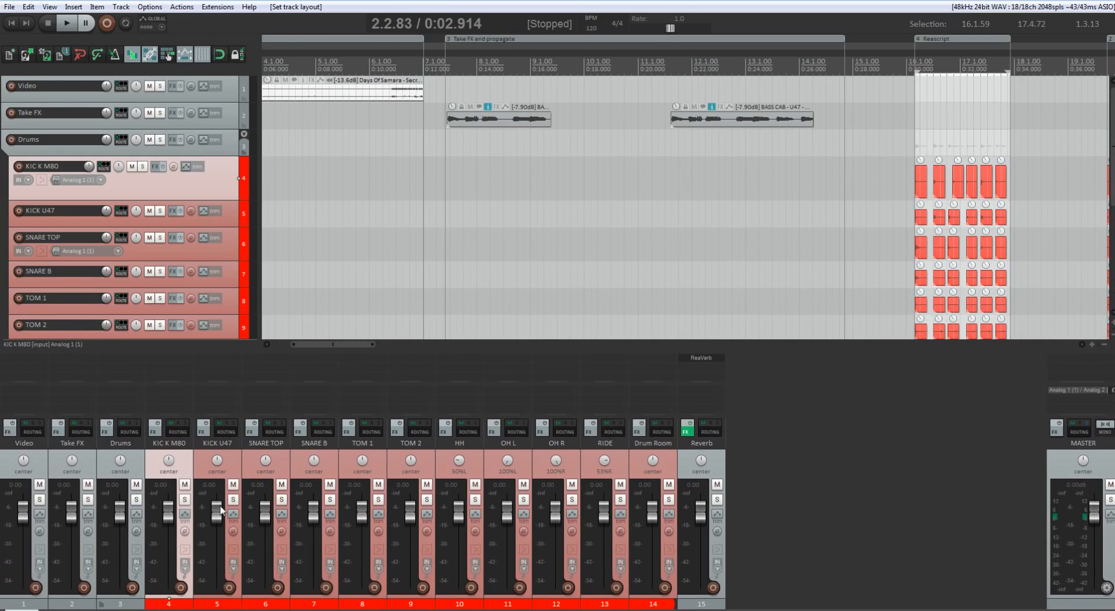
- Lower the Drum Room track's volume to -2.81 dB and reset the fader to 0 dB
mouse_move(219, 511)
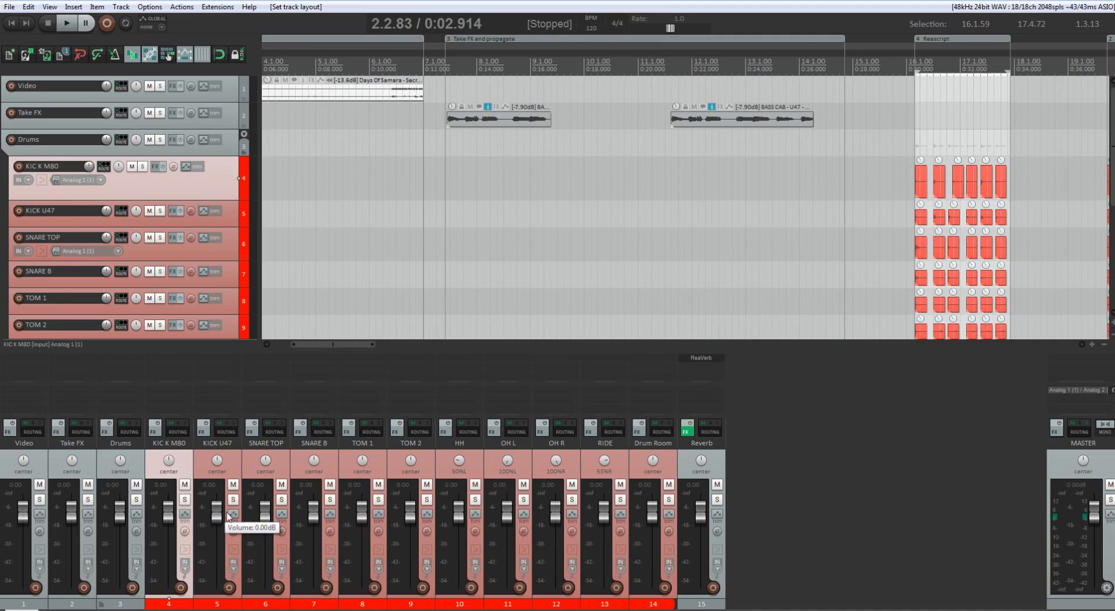
mouse_move(651, 516)
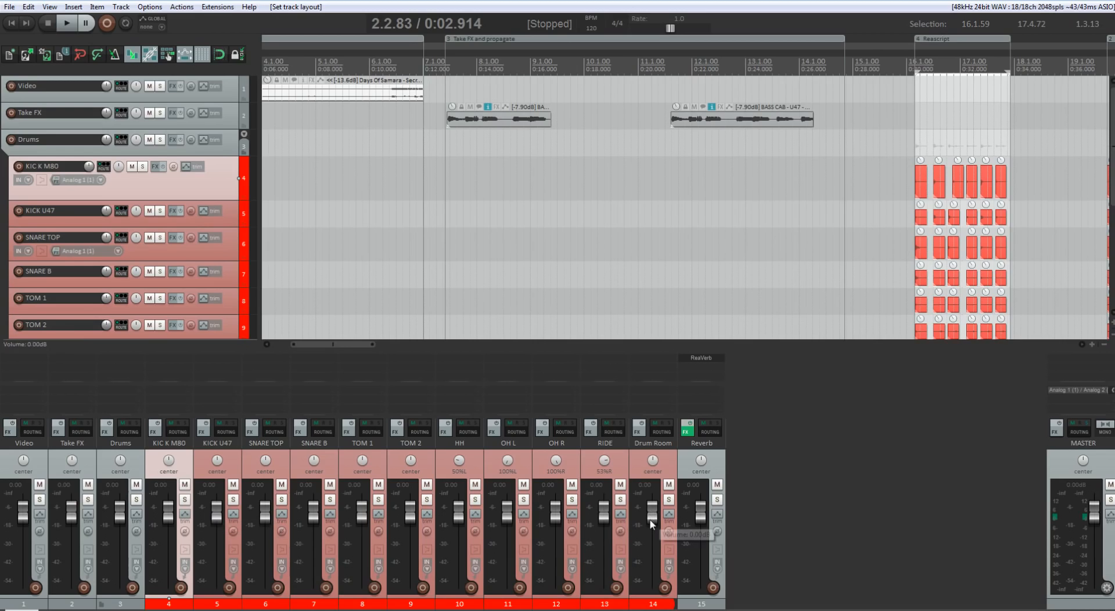
drag(651, 519, 655, 524)
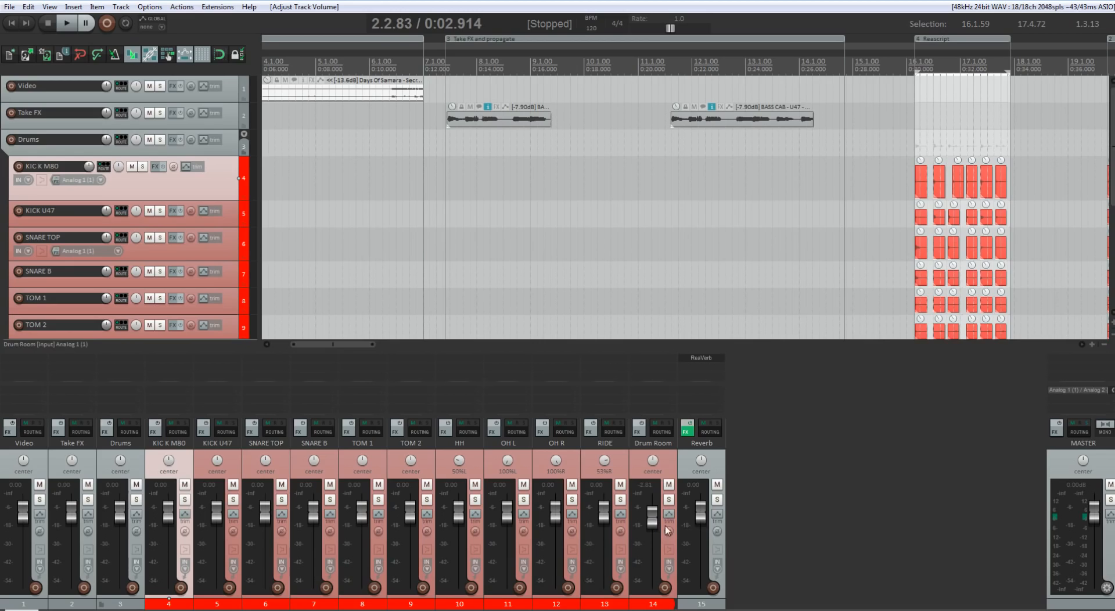
mouse_move(653, 523)
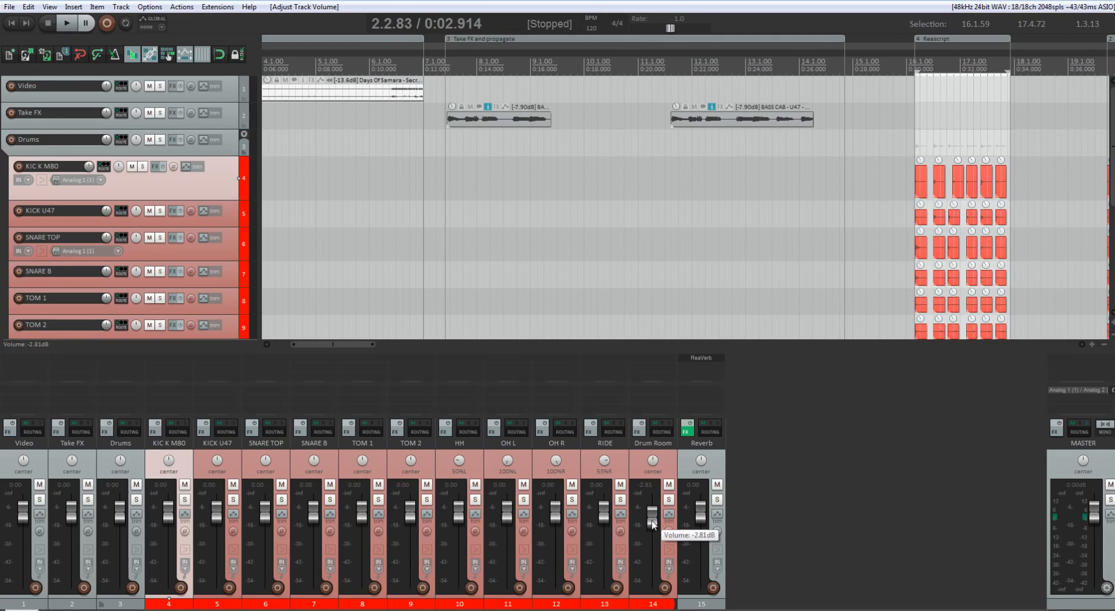
double_click(652, 524)
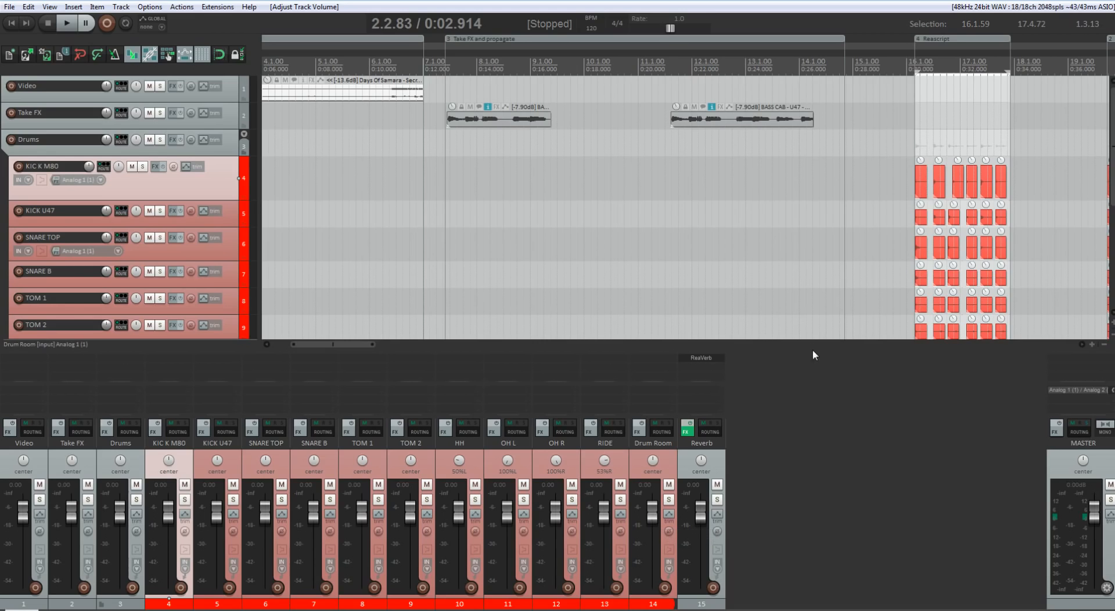
- Reduce the docked mixer's height to reveal the lower tracks, and enlarge it again to about half the window
drag(813, 351, 811, 386)
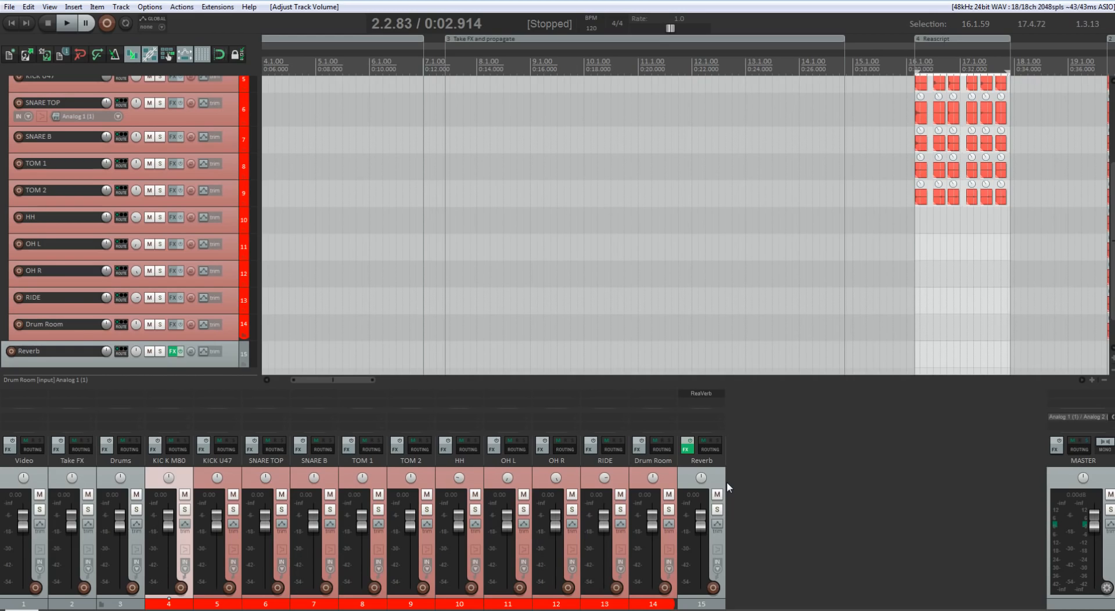
drag(774, 385, 772, 332)
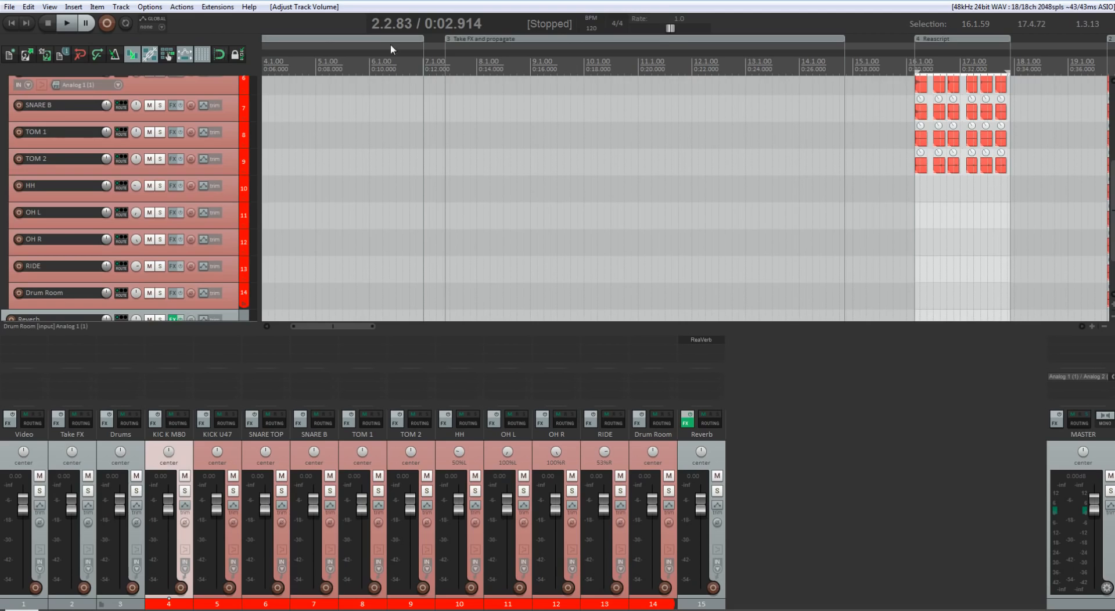
- Switch the theme to Default_4.0 and restore the Default theme
click(149, 6)
mouse_move(171, 342)
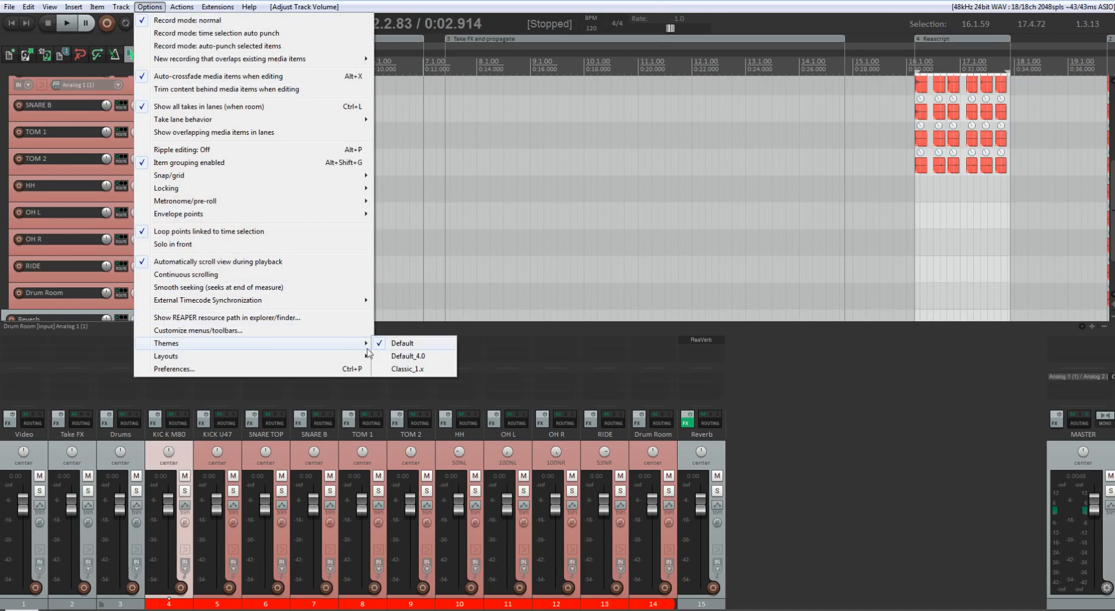
click(427, 356)
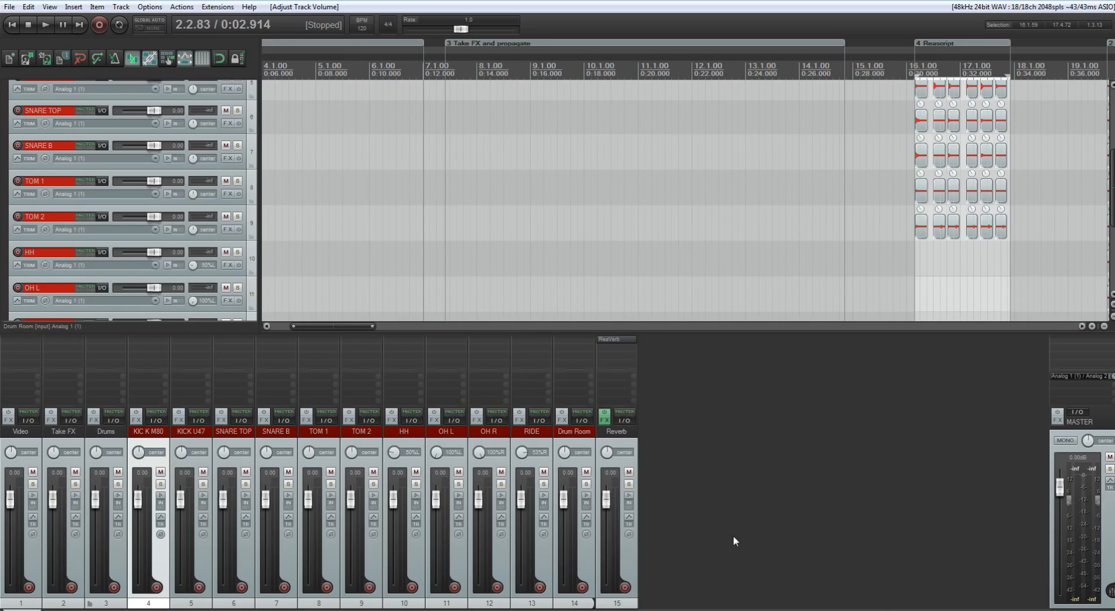
click(149, 7)
mouse_move(186, 343)
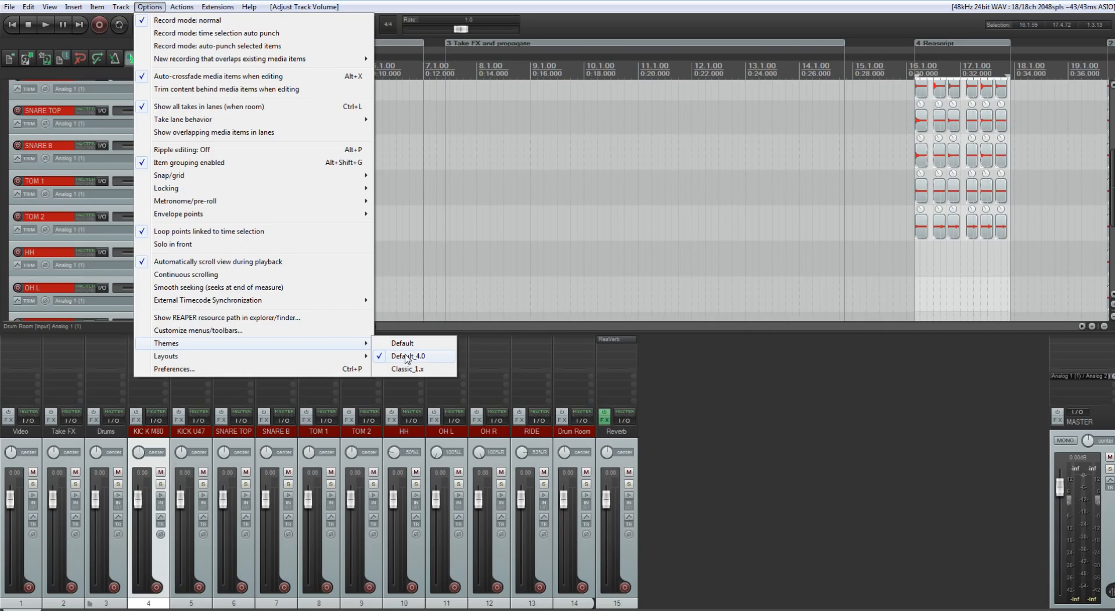
click(406, 346)
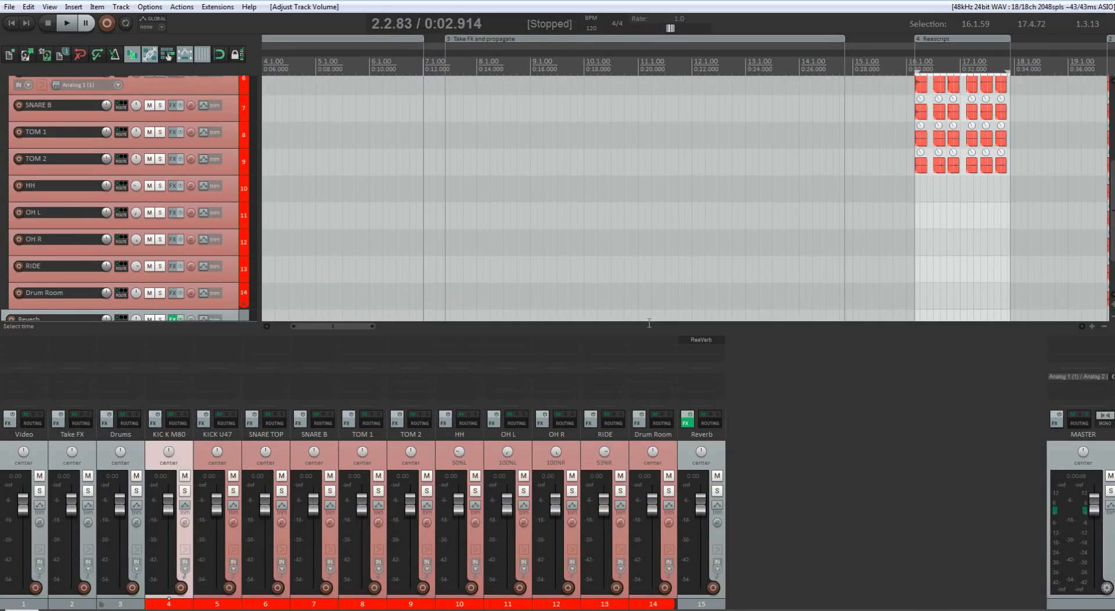
- Hide the mixer and enlarge the arrangement around the Video track's clip at the project start
key(ctrl+m)
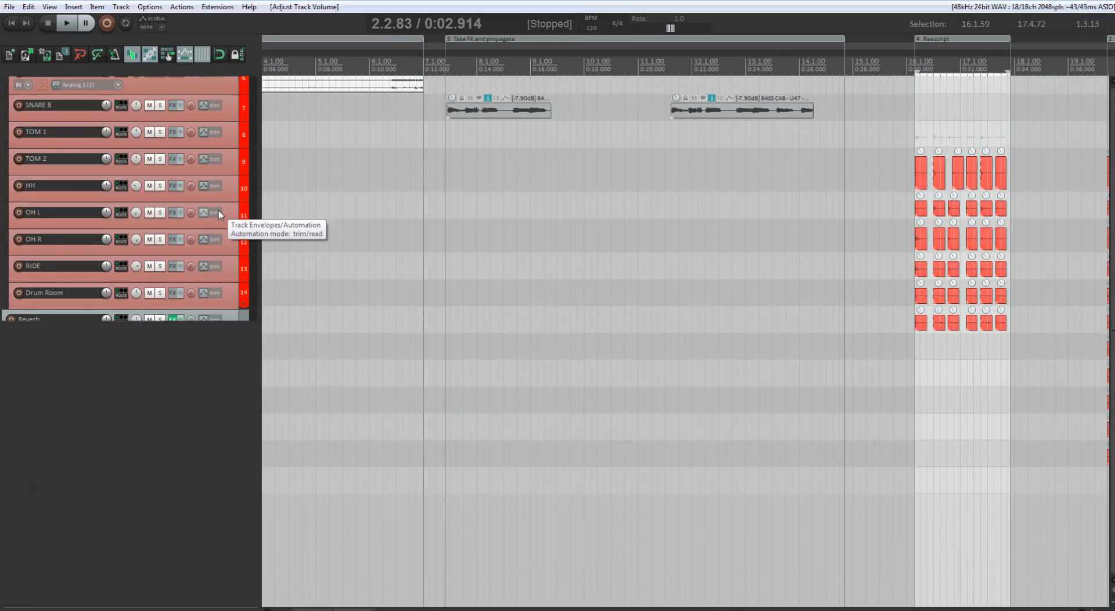
scroll(218, 210, up, 1)
scroll(325, 154, down, 5)
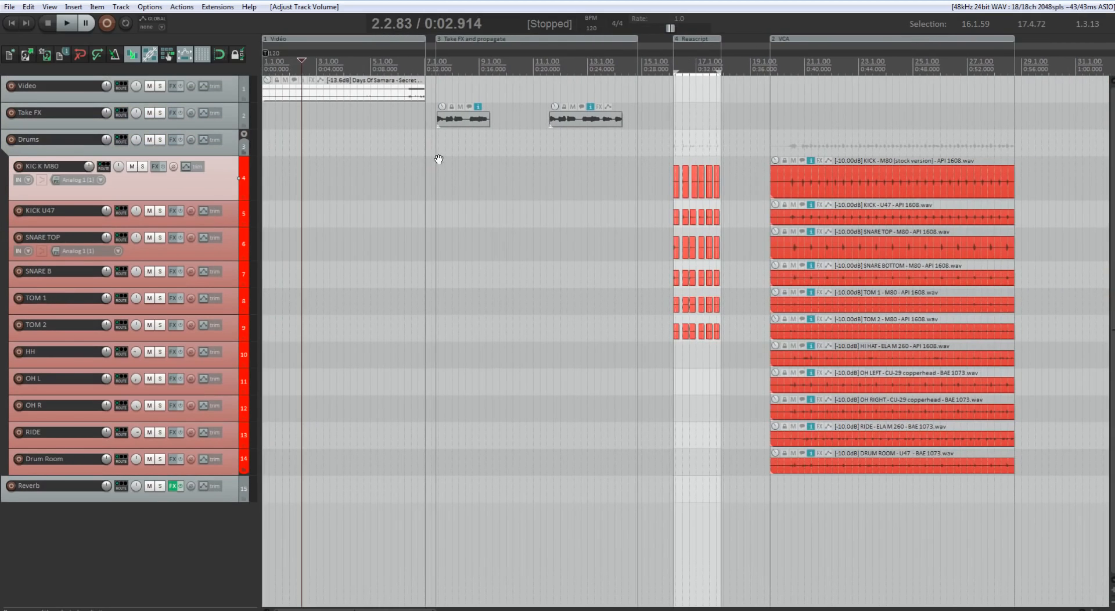
scroll(313, 128, up, 1)
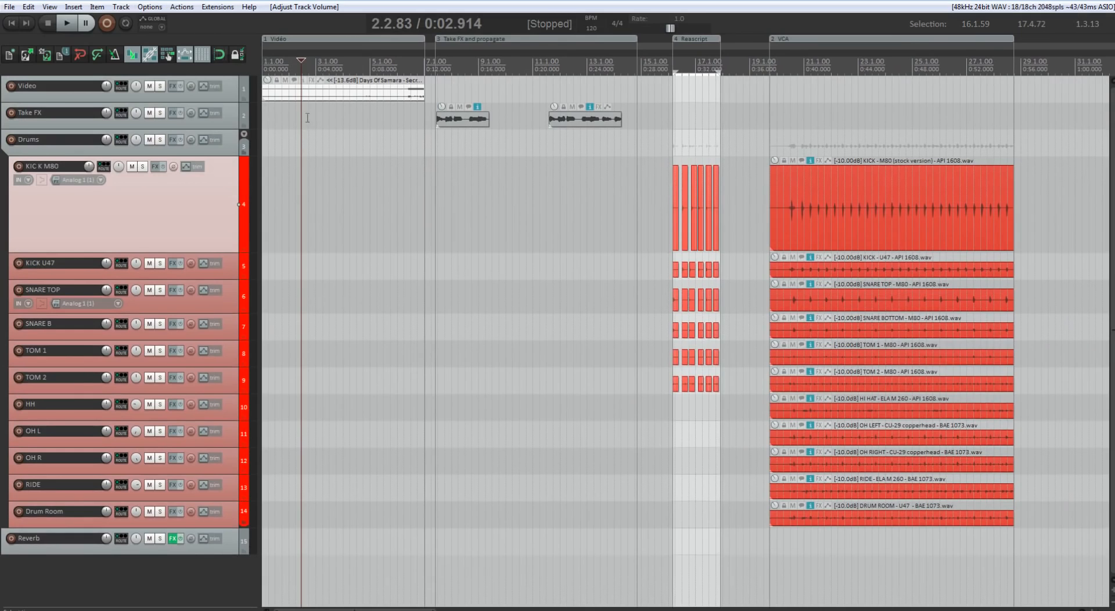
scroll(302, 119, up, 2)
scroll(301, 119, up, 2)
scroll(302, 119, up, 2)
scroll(321, 164, up, 4)
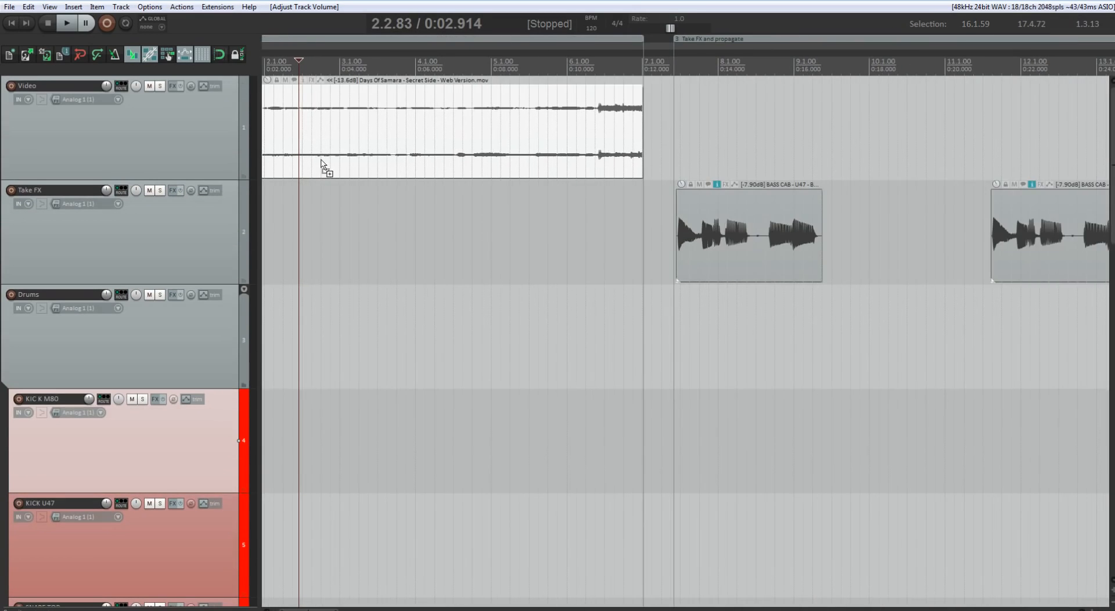
scroll(422, 179, up, 3)
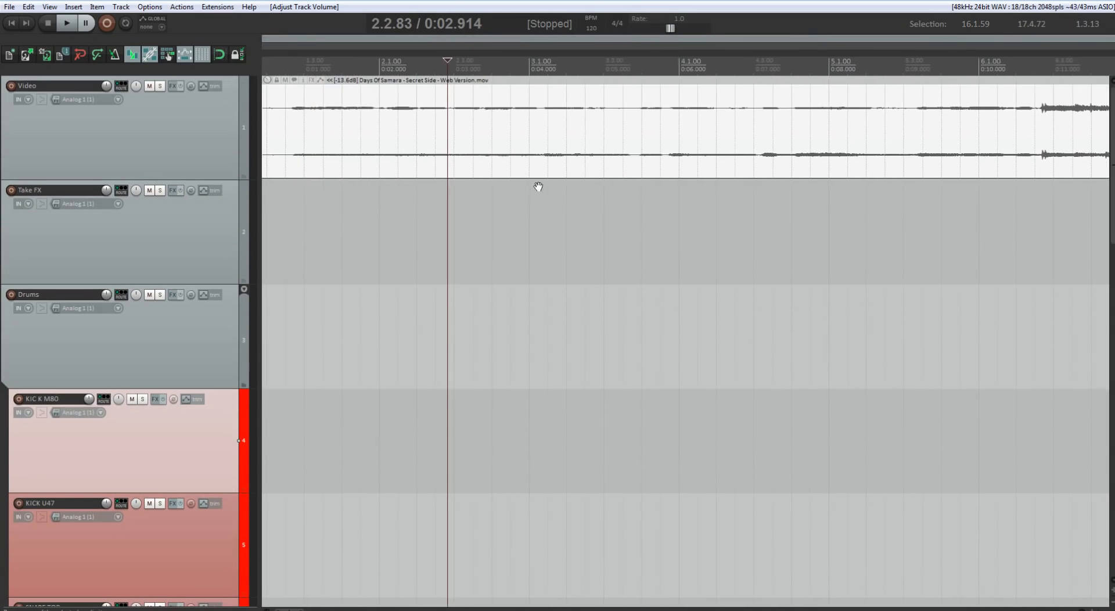
scroll(508, 191, down, 3)
scroll(464, 176, up, 2)
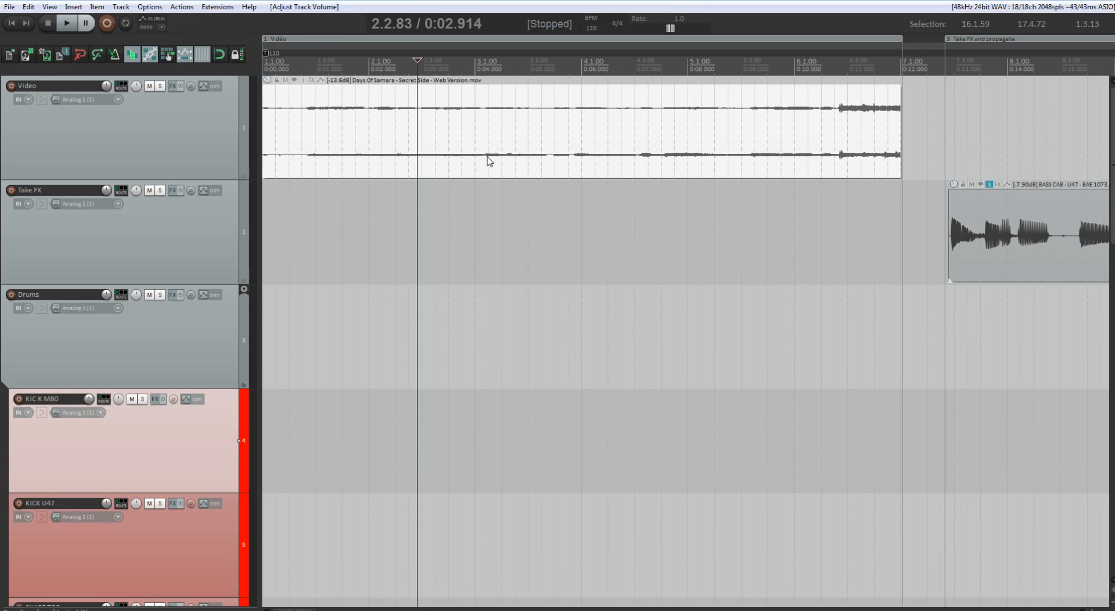
- Examine the Video/REX/Misc preferences, including the video decoder priority and the video window options, and close the preferences
click(150, 6)
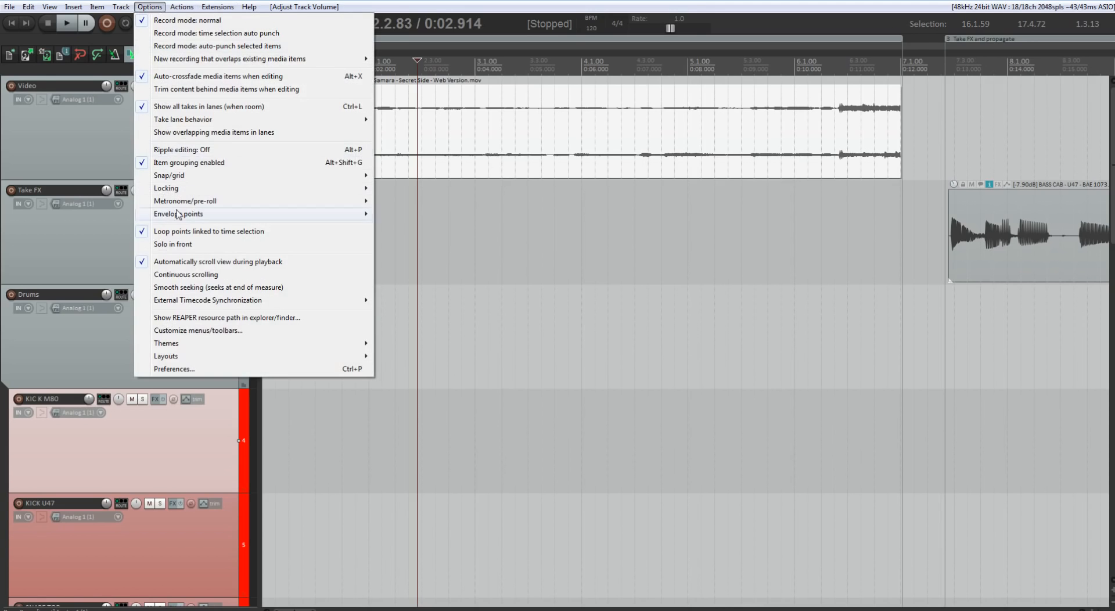
click(177, 369)
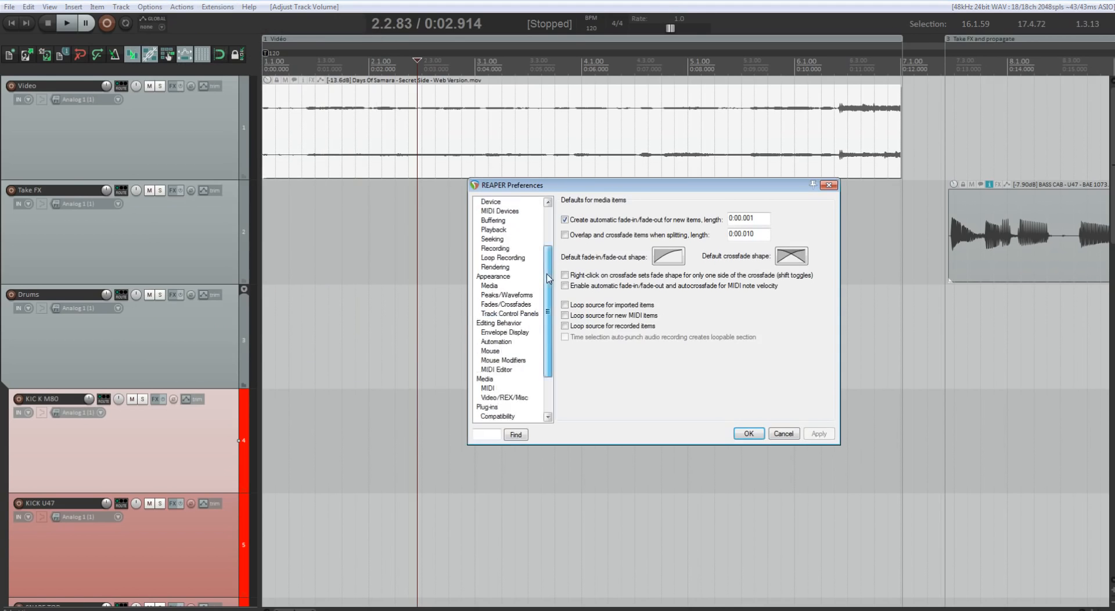
drag(547, 278, 547, 312)
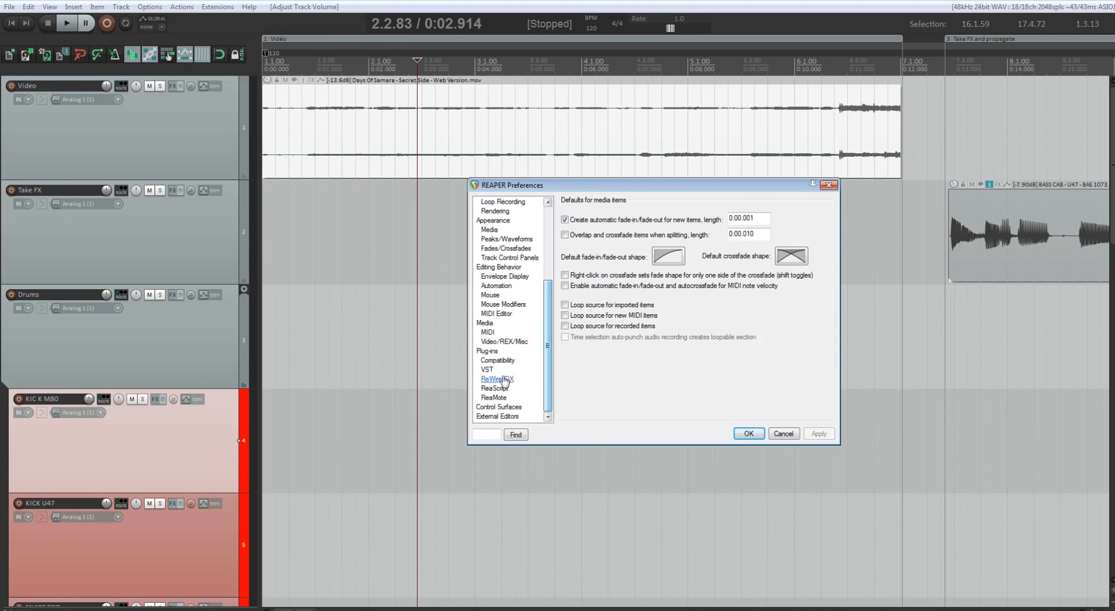
click(500, 341)
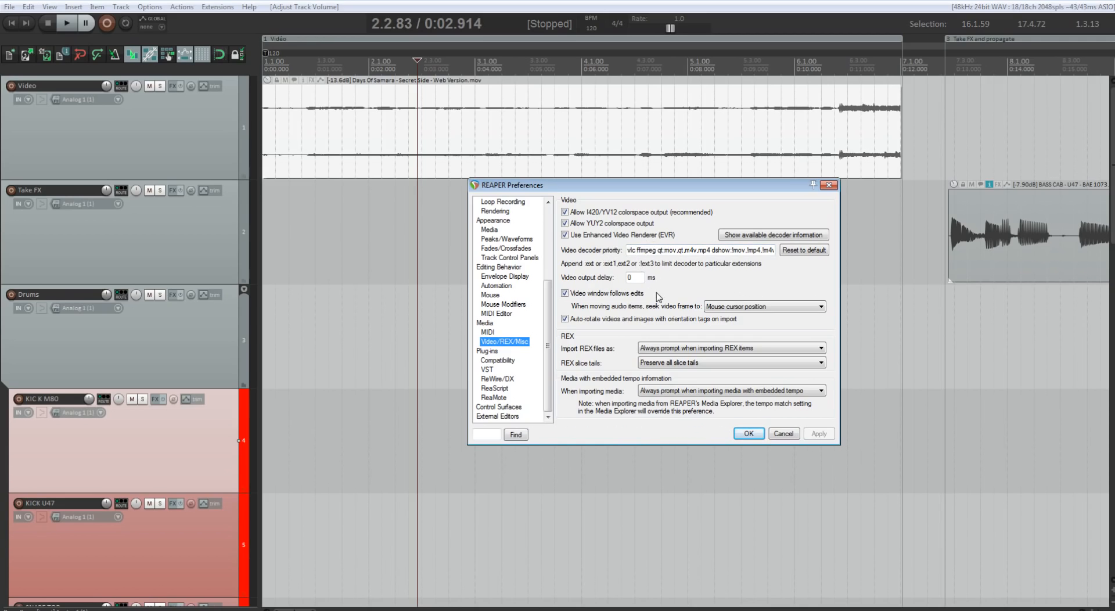
click(747, 434)
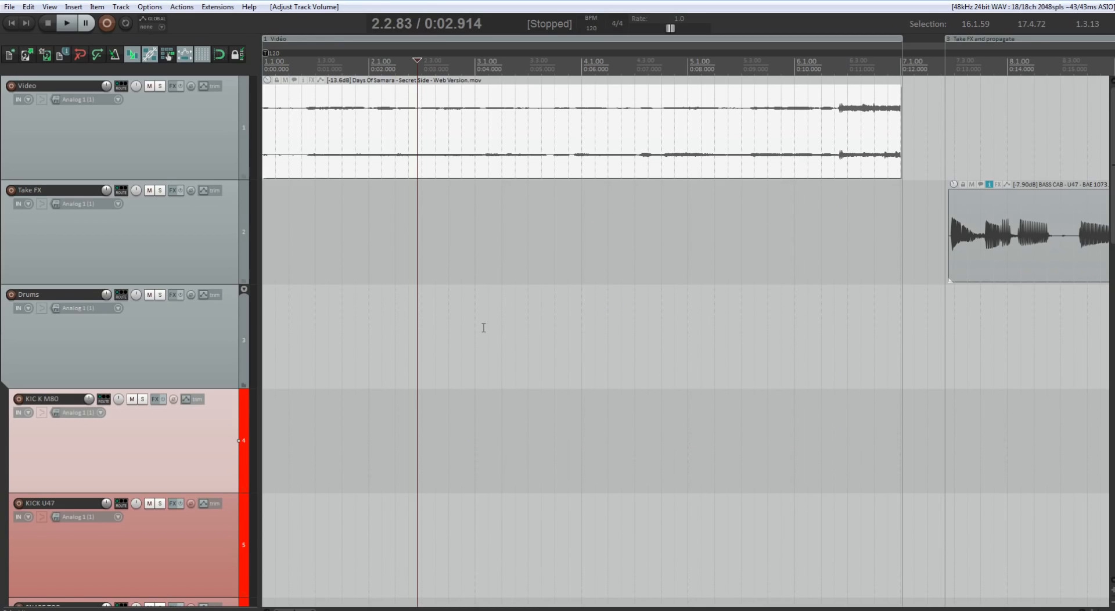
- Show the video window docked above the arrangement and slightly increase its dock height
click(49, 7)
click(79, 372)
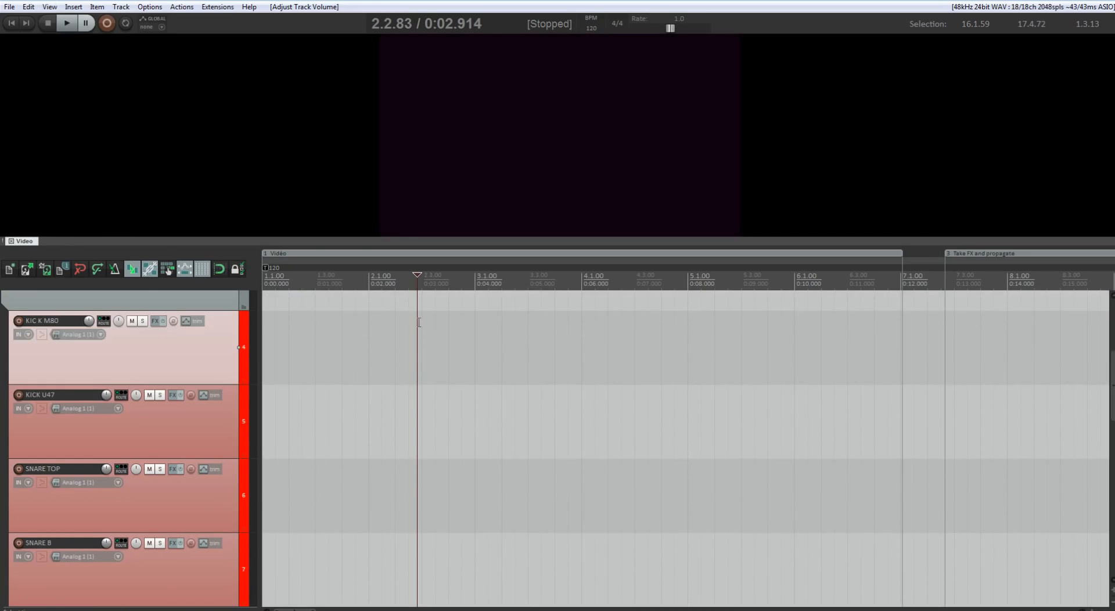
scroll(418, 322, up, 4)
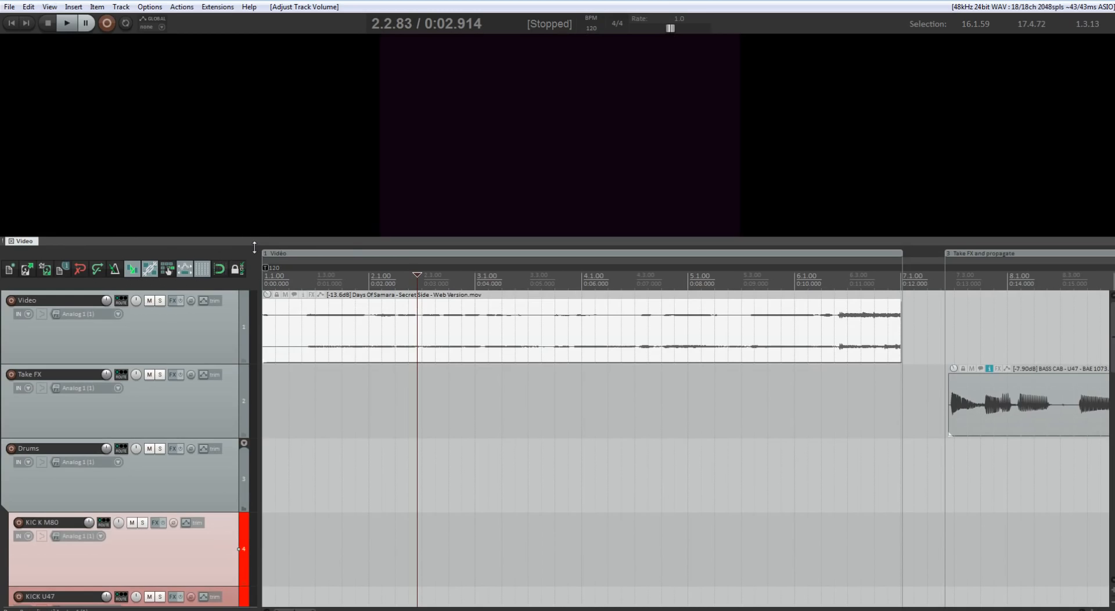
drag(254, 247, 258, 267)
- Undock the video window as a floating window, reattach its docker to the main window, and move it back above the arrangement
drag(32, 262, 482, 388)
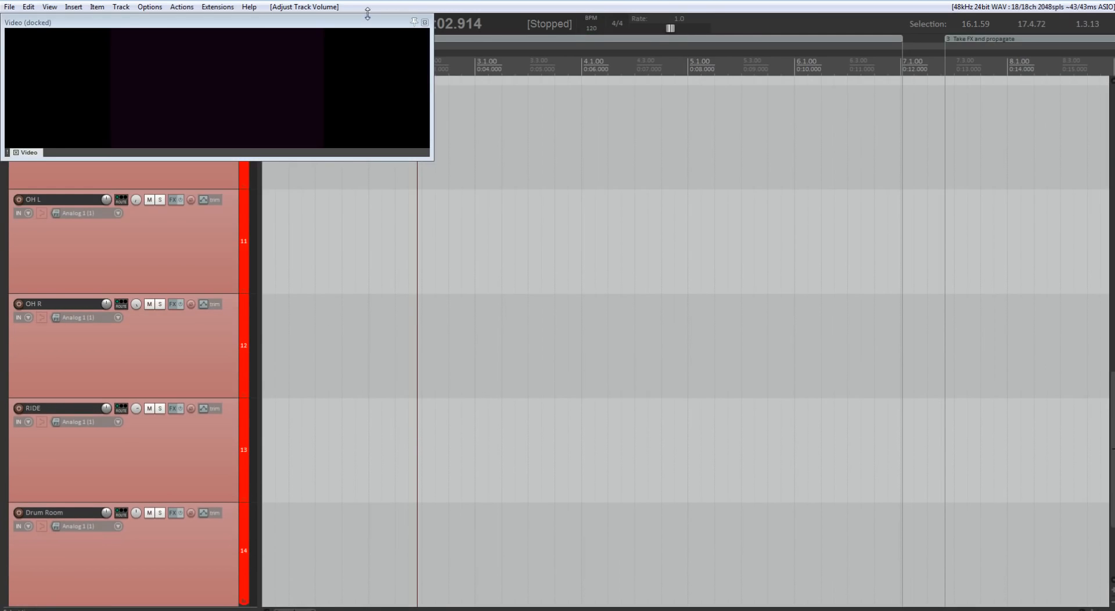
drag(370, 21, 462, 189)
drag(402, 110, 396, 79)
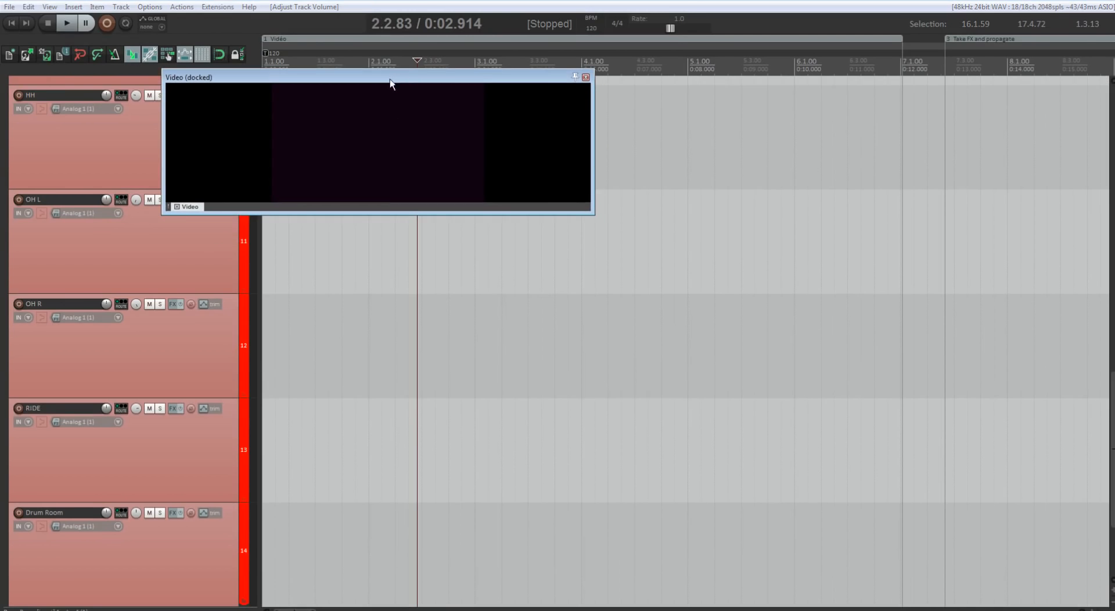
right_click(173, 209)
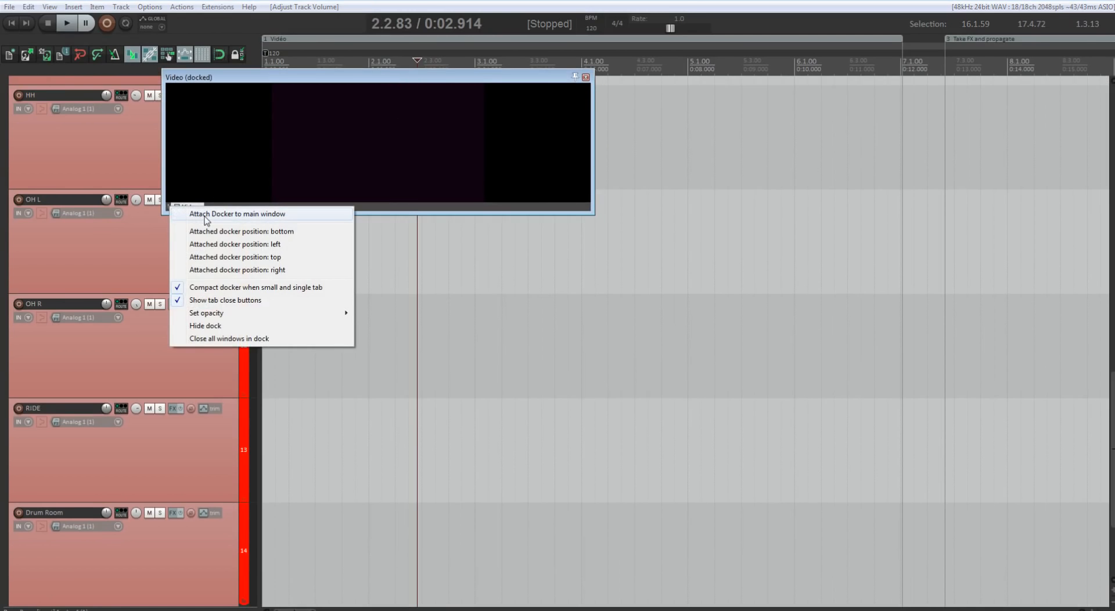
click(204, 215)
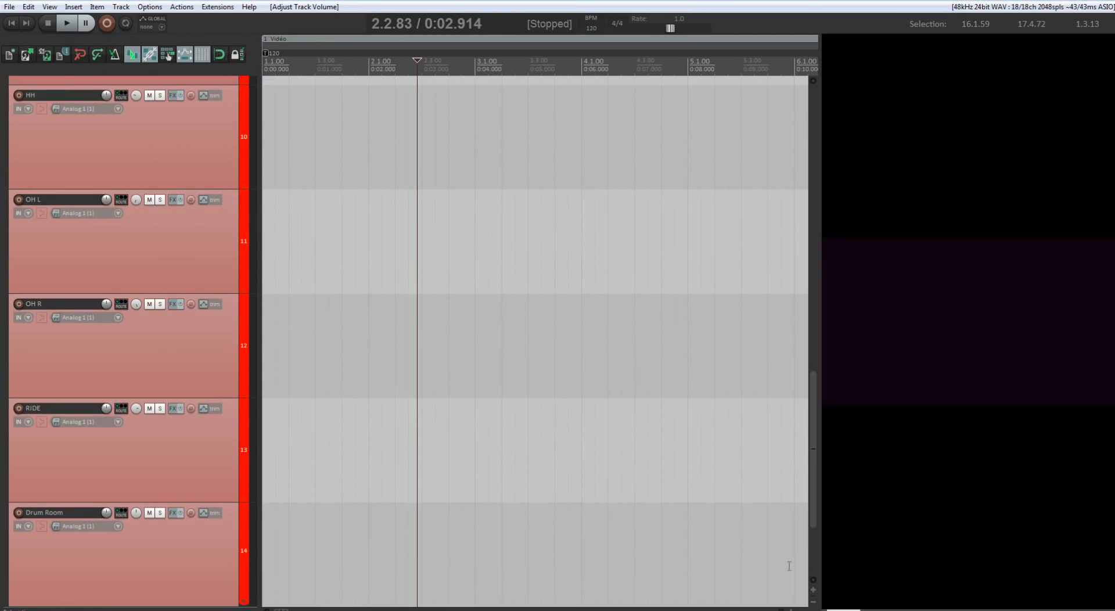
drag(841, 609, 580, 116)
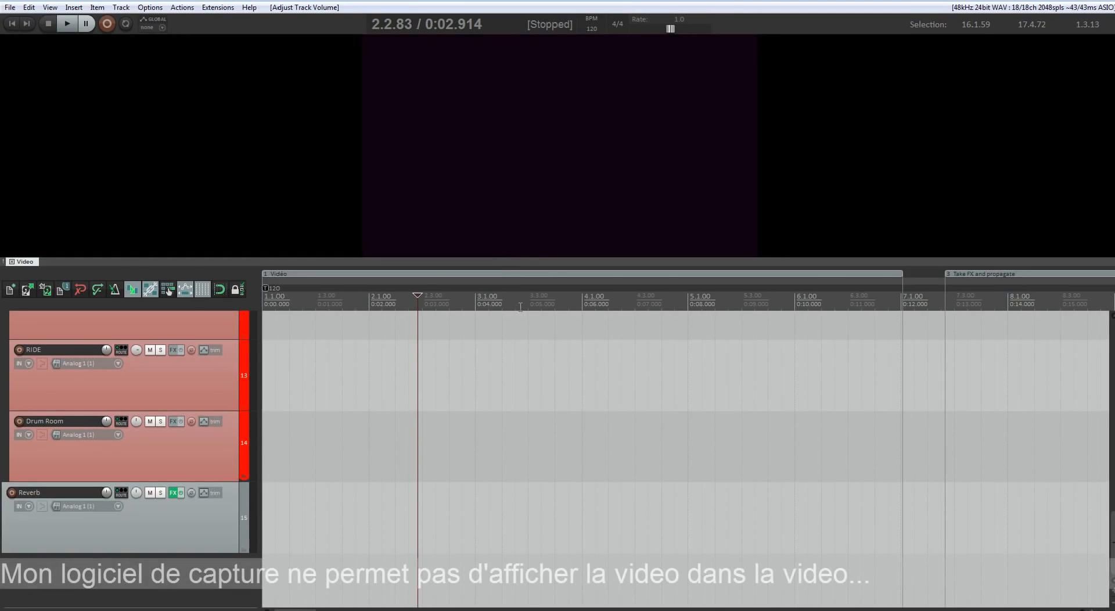
- Enlarge the docked video area to about half the window and place the edit cursor at about 0:04.857
drag(530, 266, 533, 345)
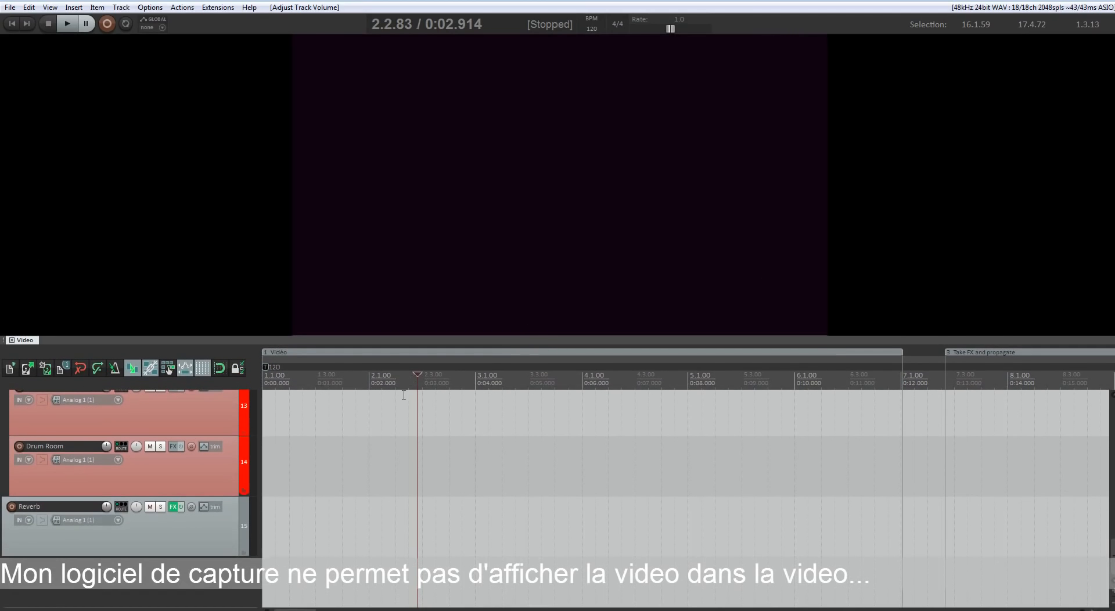
click(451, 384)
click(520, 386)
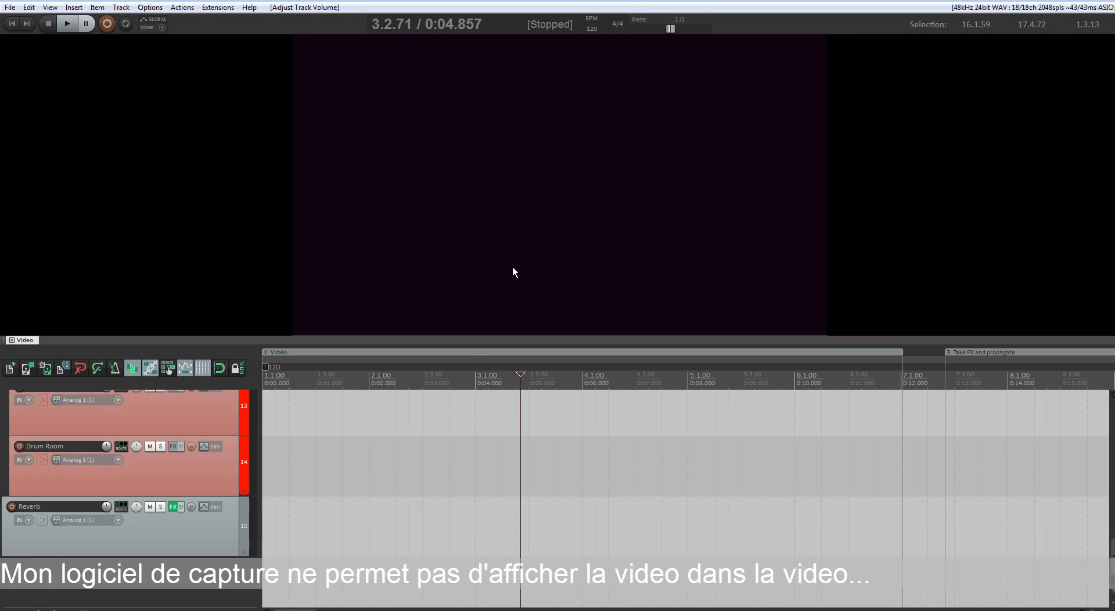
- Bring the Video track into view, expand the video to full screen, and return it to the dock
scroll(466, 458, up, 10)
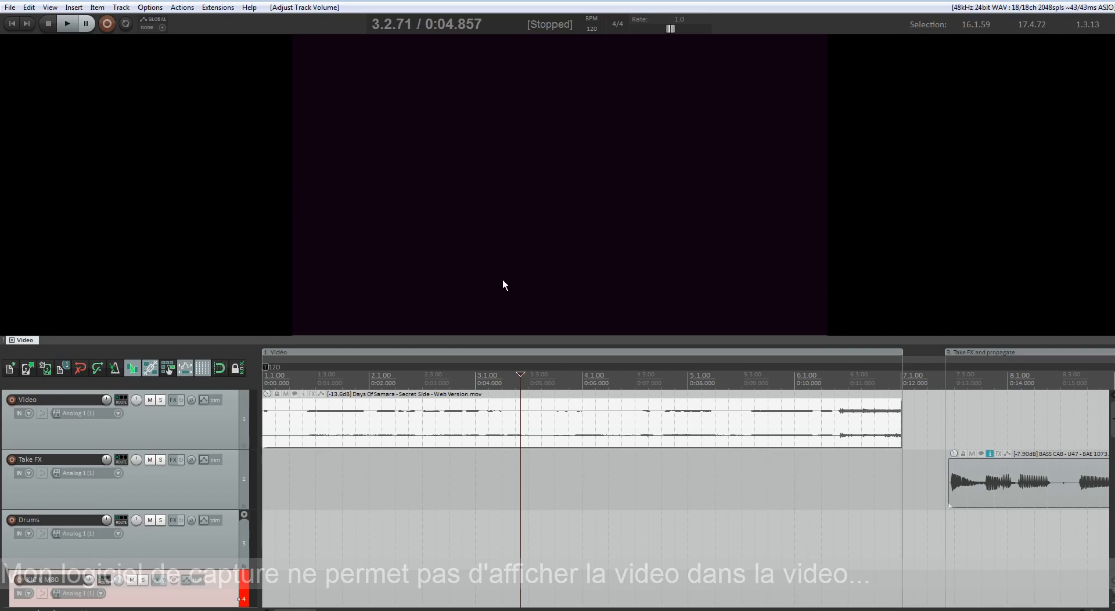
double_click(521, 204)
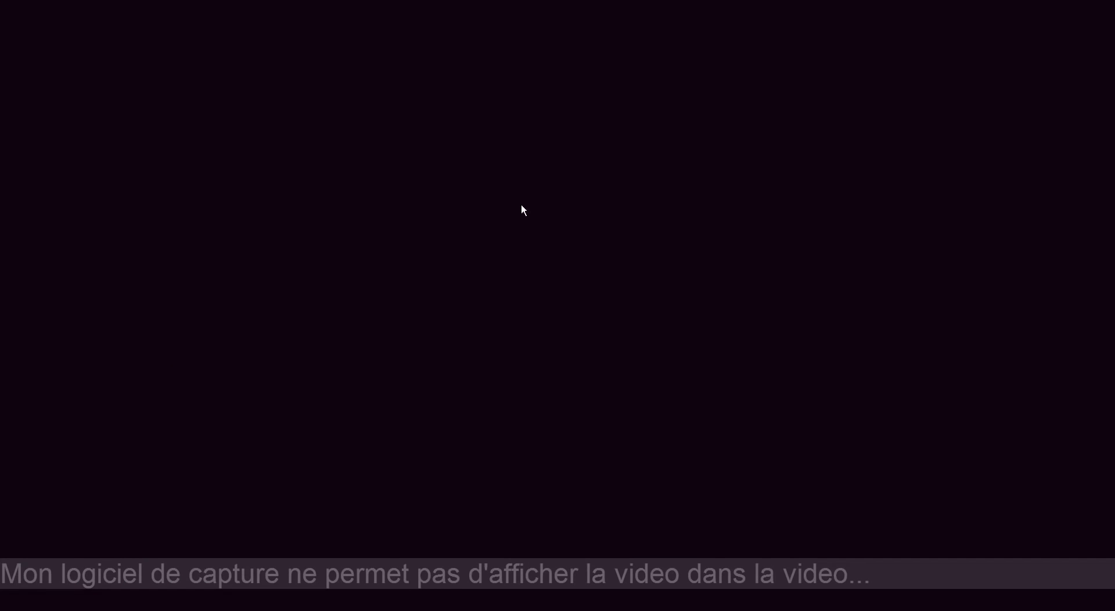
double_click(554, 265)
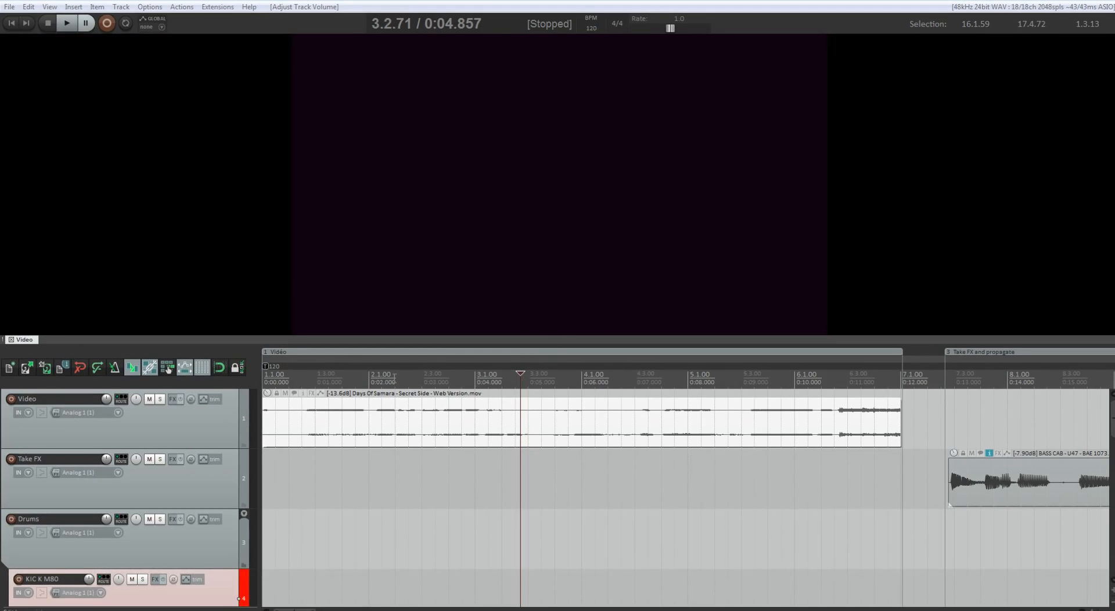
- Place the edit cursor at about 0:02.041, play the video clip from there, and stop playback
click(371, 377)
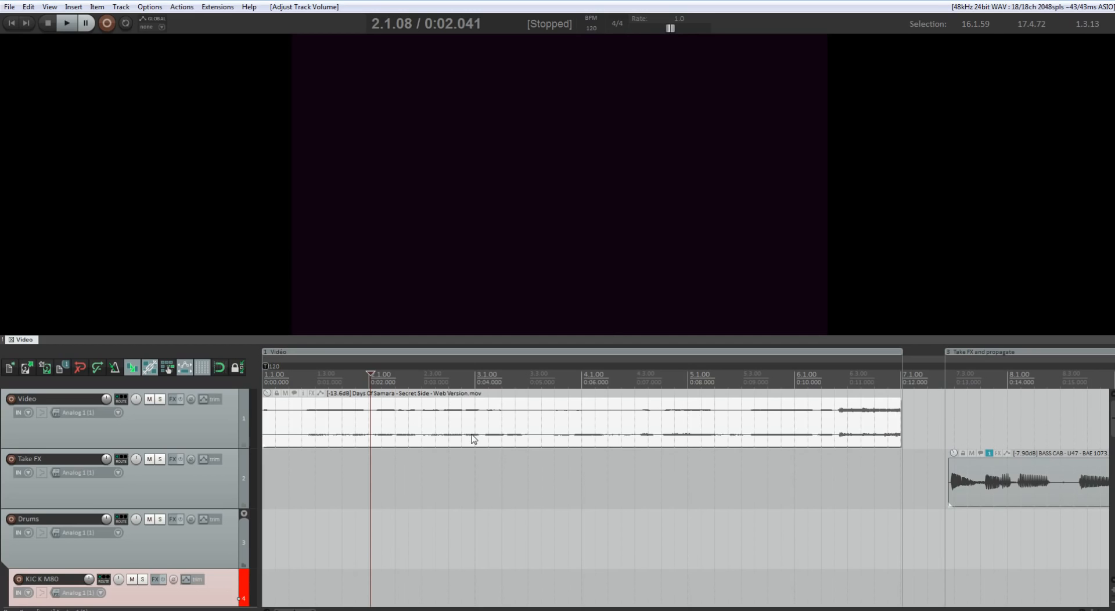
key(space)
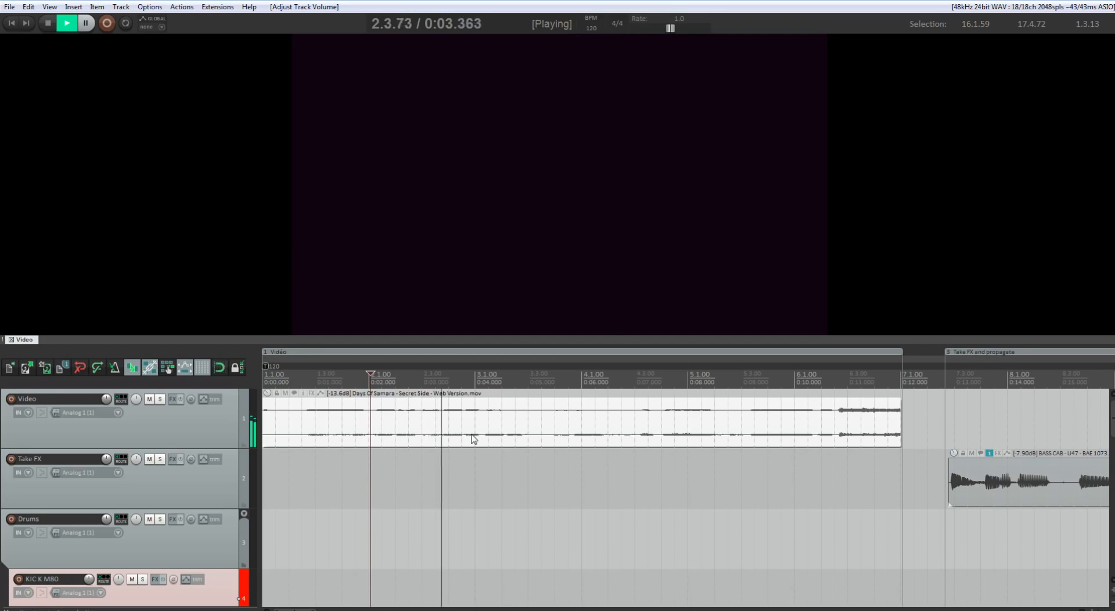
key(space)
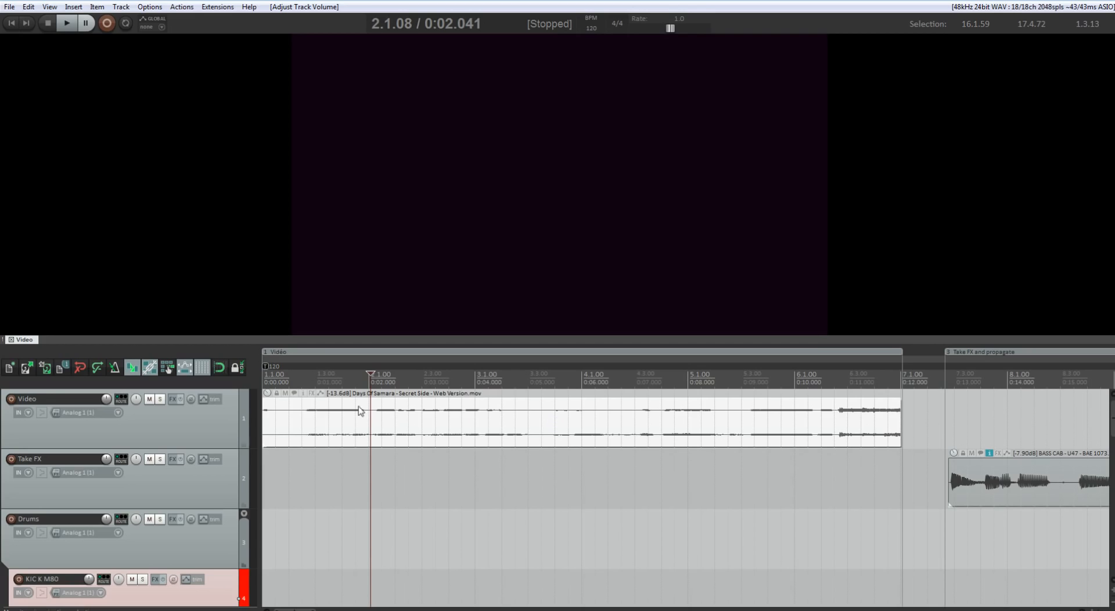
- Add the Video processor effect to the video item on the Video track and close the effects browser
click(310, 394)
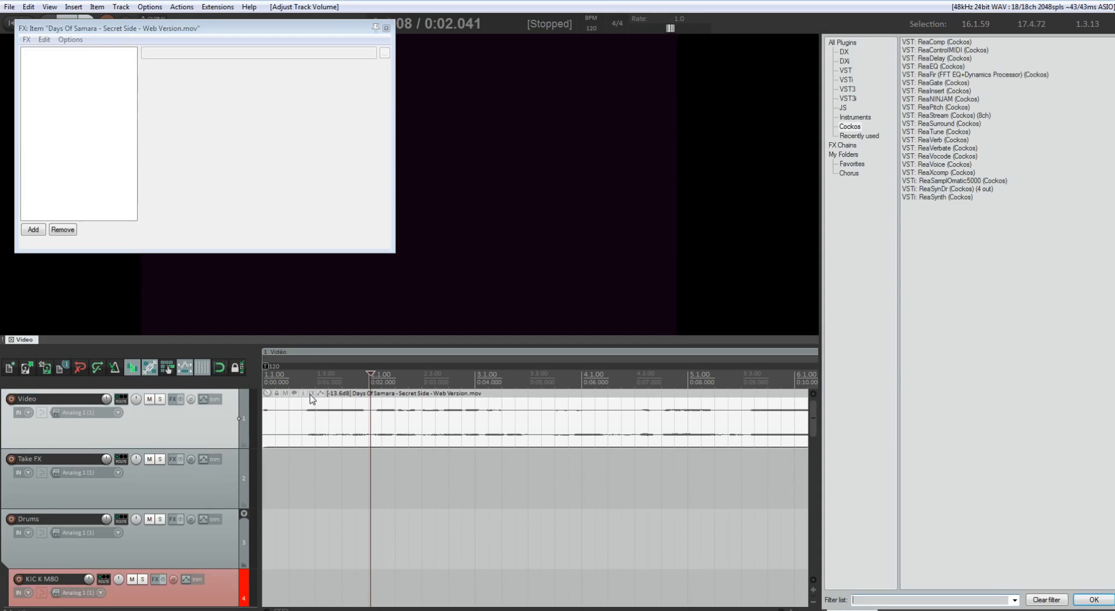
drag(355, 29, 694, 219)
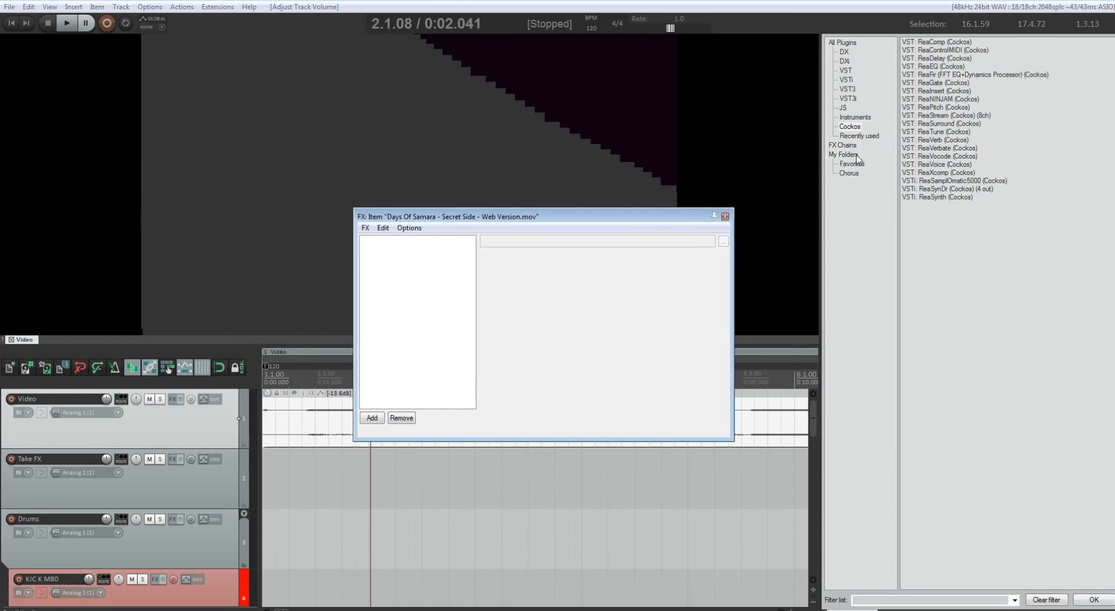
click(846, 43)
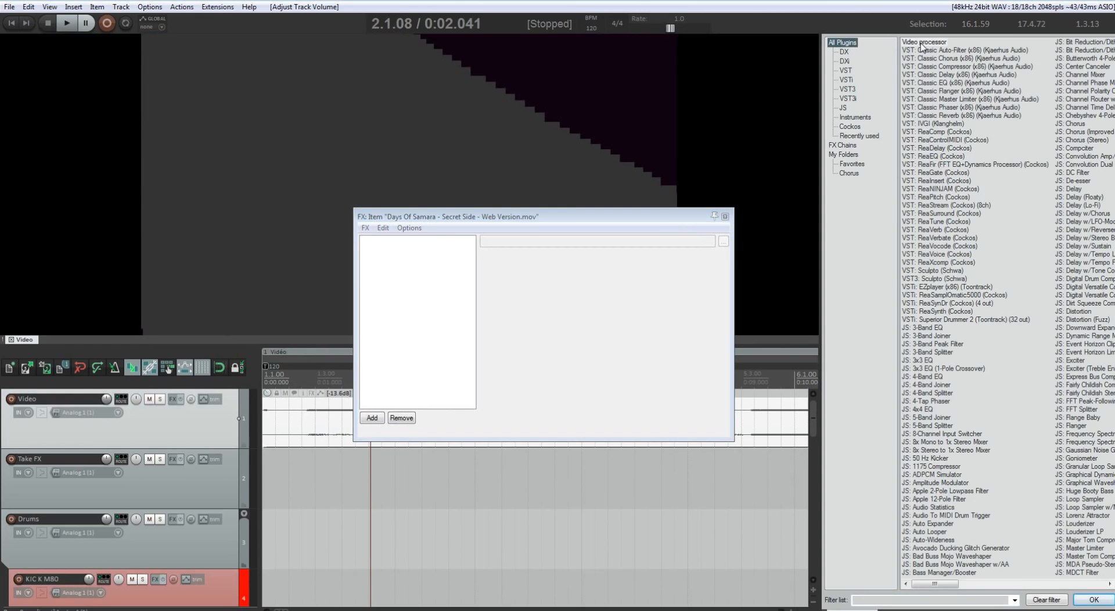
drag(576, 175, 428, 273)
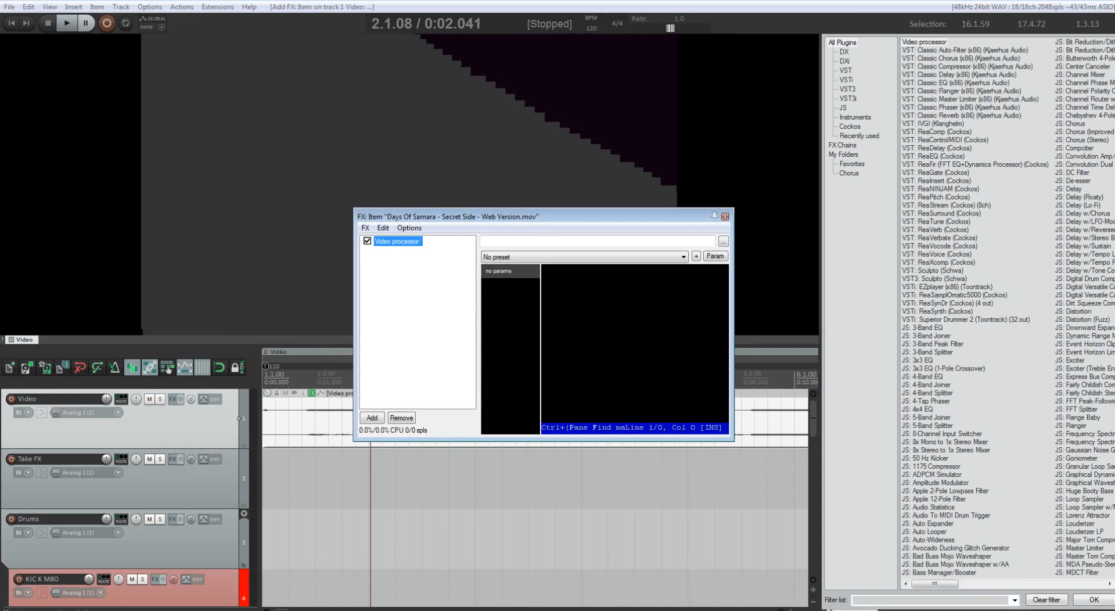
click(529, 191)
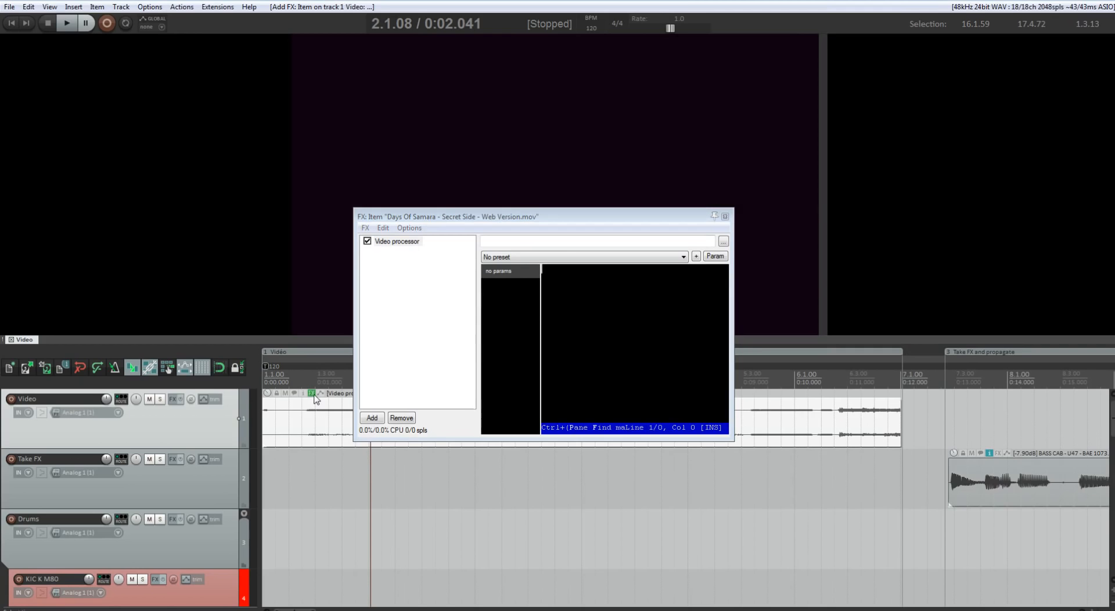
- Load the Vignette preset in the video processor and move the effect window clear of the video picture
click(526, 259)
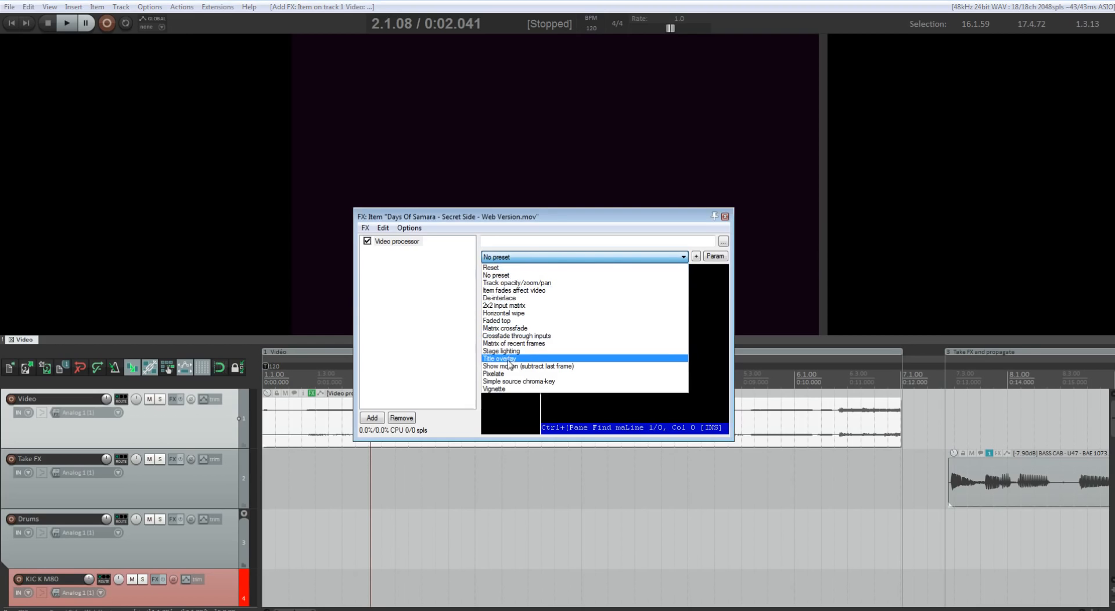
click(504, 388)
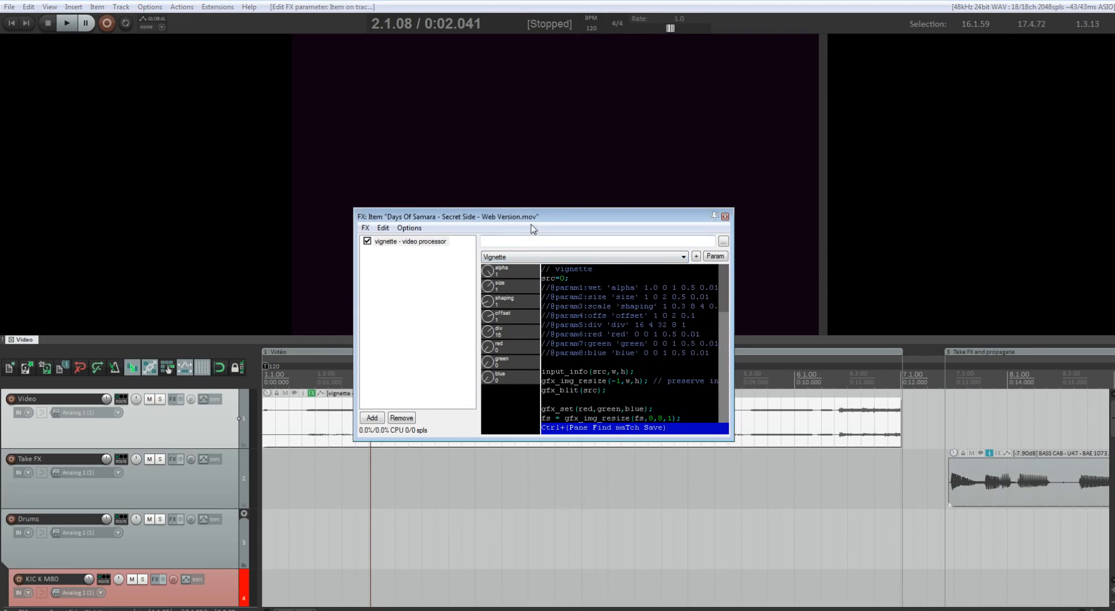
drag(522, 216, 536, 385)
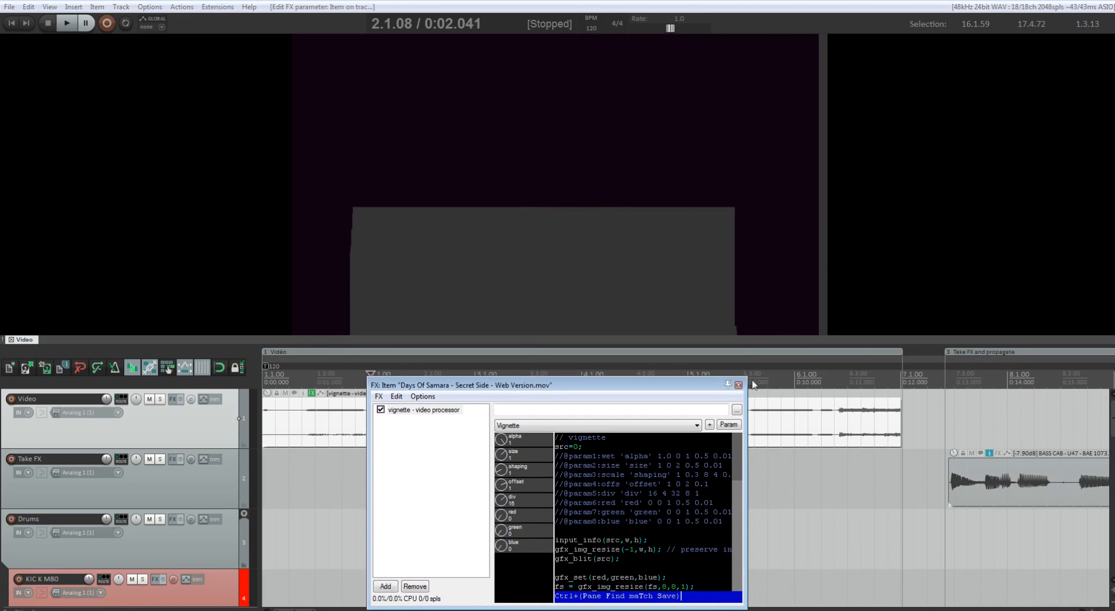
double_click(557, 167)
double_click(547, 205)
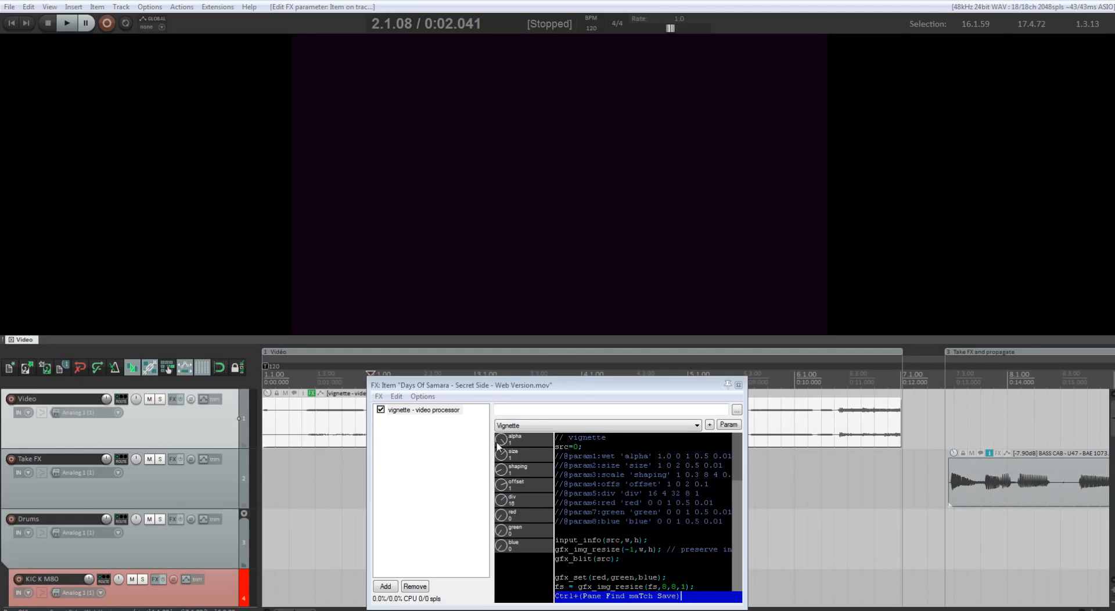
- Try different alpha, offset and color settings for the vignette effect
mouse_move(498, 443)
mouse_down()
mouse_move(511, 536)
mouse_move(500, 444)
mouse_up()
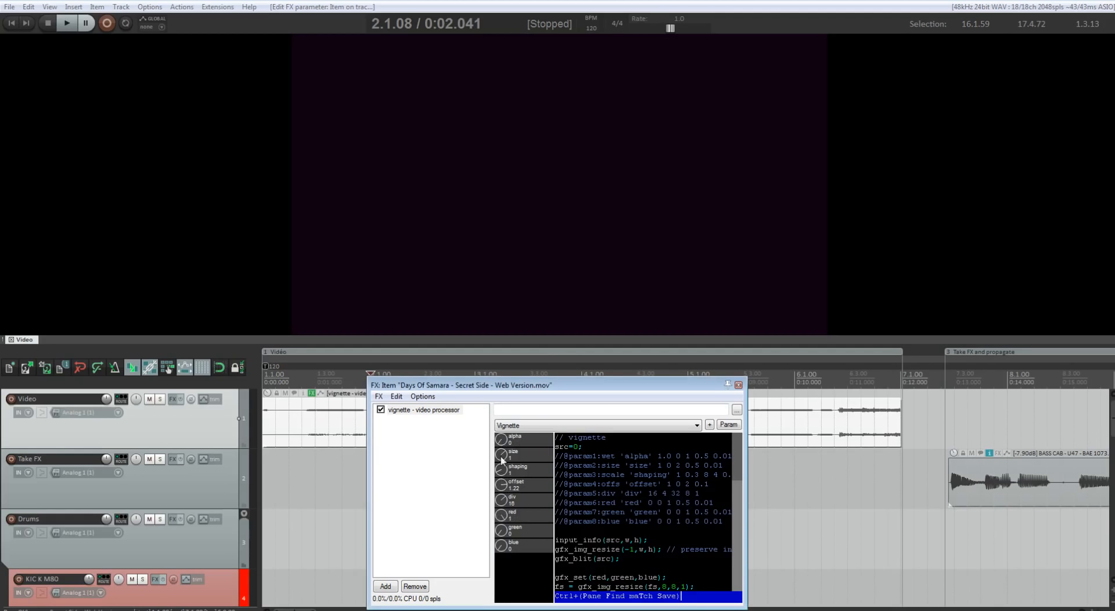
drag(505, 530, 505, 544)
drag(504, 485, 505, 517)
drag(500, 443, 502, 379)
drag(514, 489, 501, 485)
- Load the Title overlay preset in the video processor and vary its text height
click(512, 427)
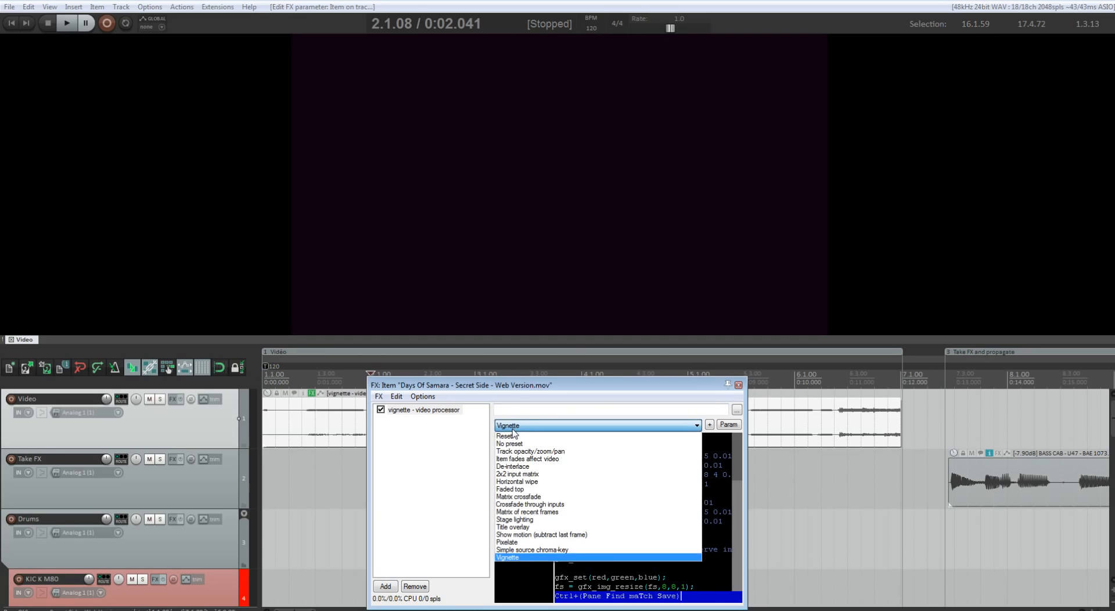
click(518, 529)
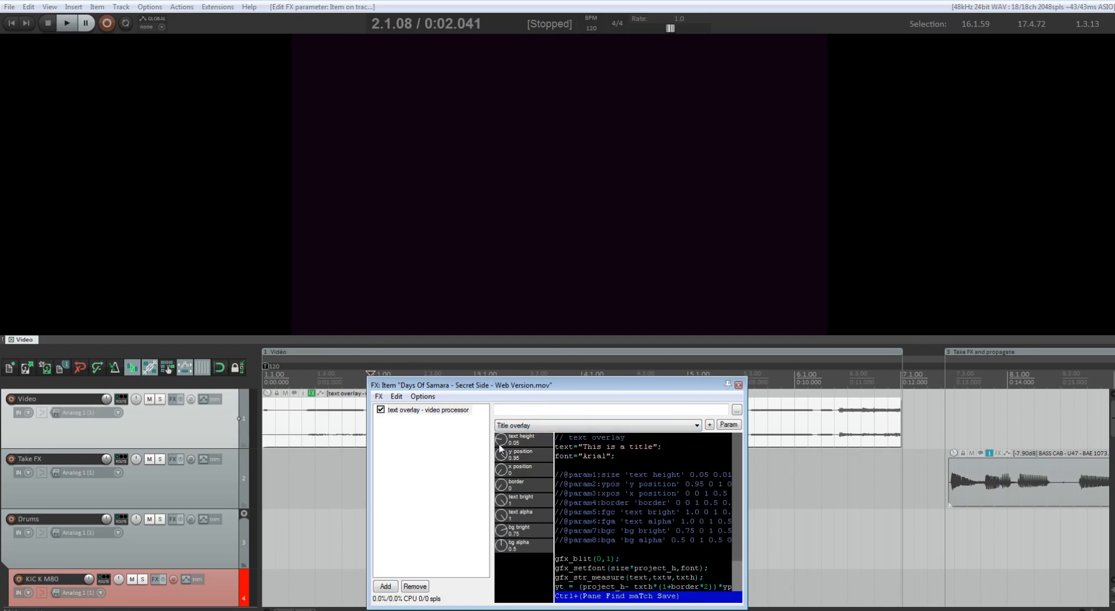
mouse_move(499, 444)
mouse_down()
mouse_move(500, 417)
mouse_move(502, 441)
mouse_up()
- Load the Stage lighting preset, adjust its speed and alpha, and close the effect window and the docked video
click(505, 426)
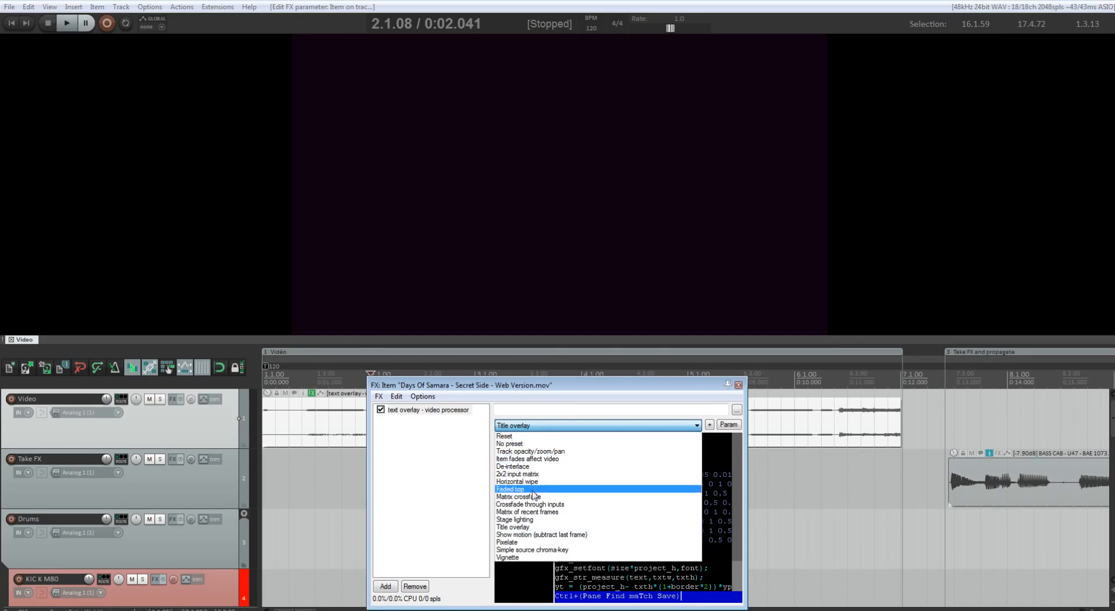
click(540, 520)
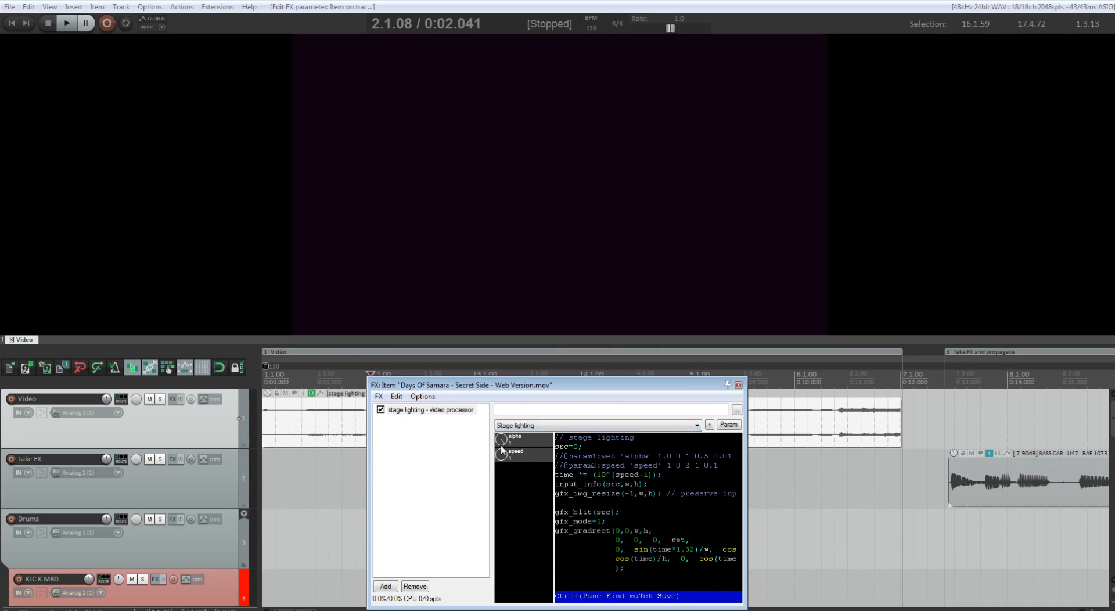
mouse_move(501, 447)
mouse_down()
mouse_move(500, 476)
mouse_move(503, 456)
mouse_up()
drag(500, 442, 501, 440)
click(738, 385)
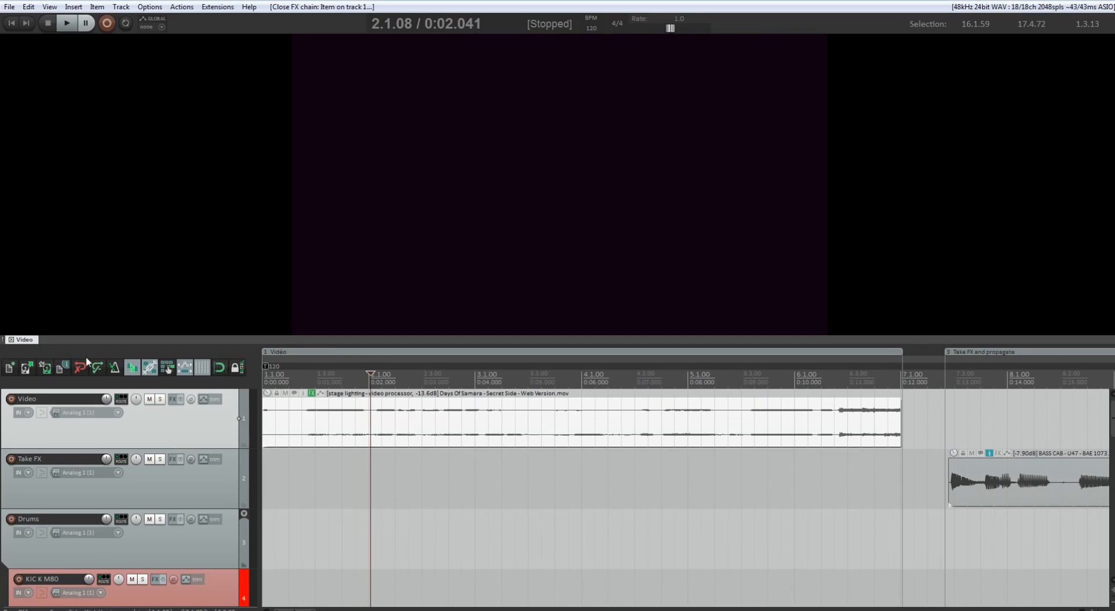
click(12, 340)
- Add the Cockos ReaEQ effect directly to the first bass item on the Take FX track and close the effect windows
scroll(907, 303, down, 4)
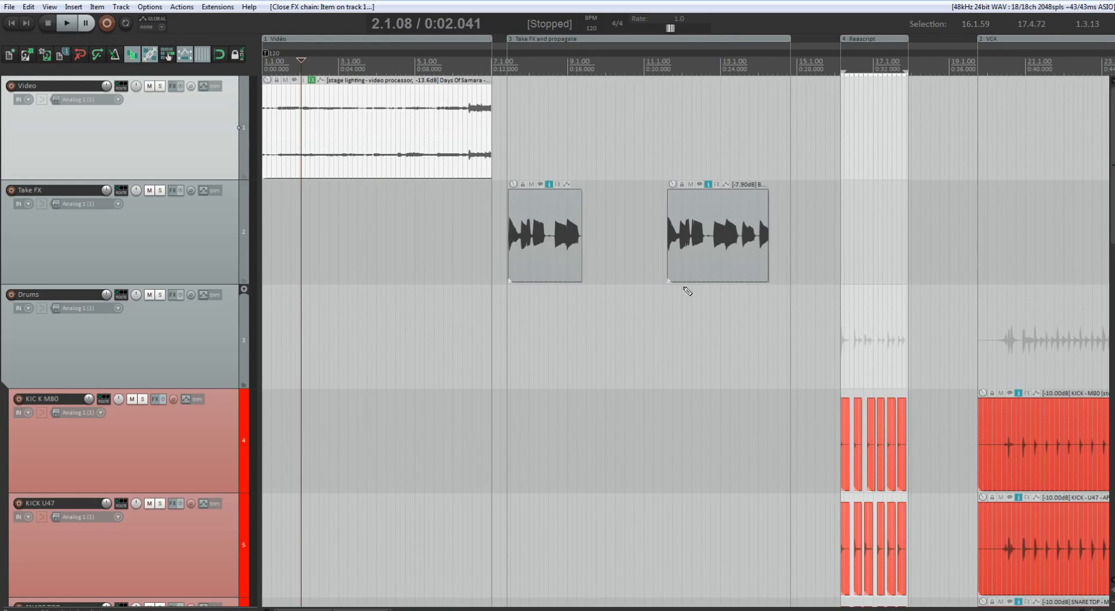
scroll(535, 268, up, 4)
scroll(535, 267, up, 1)
scroll(535, 267, down, 1)
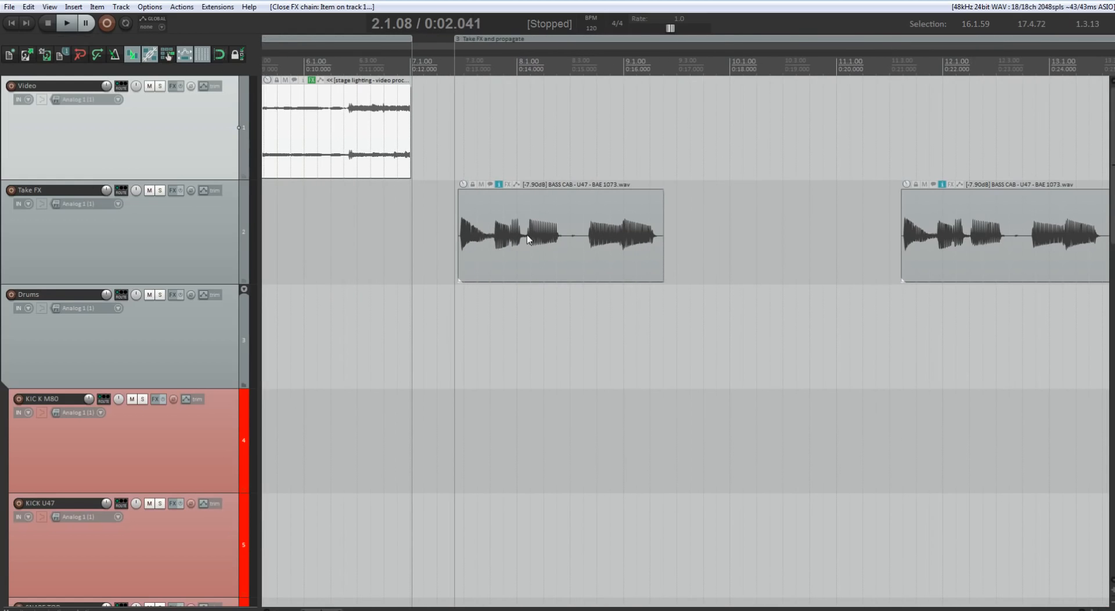
click(519, 201)
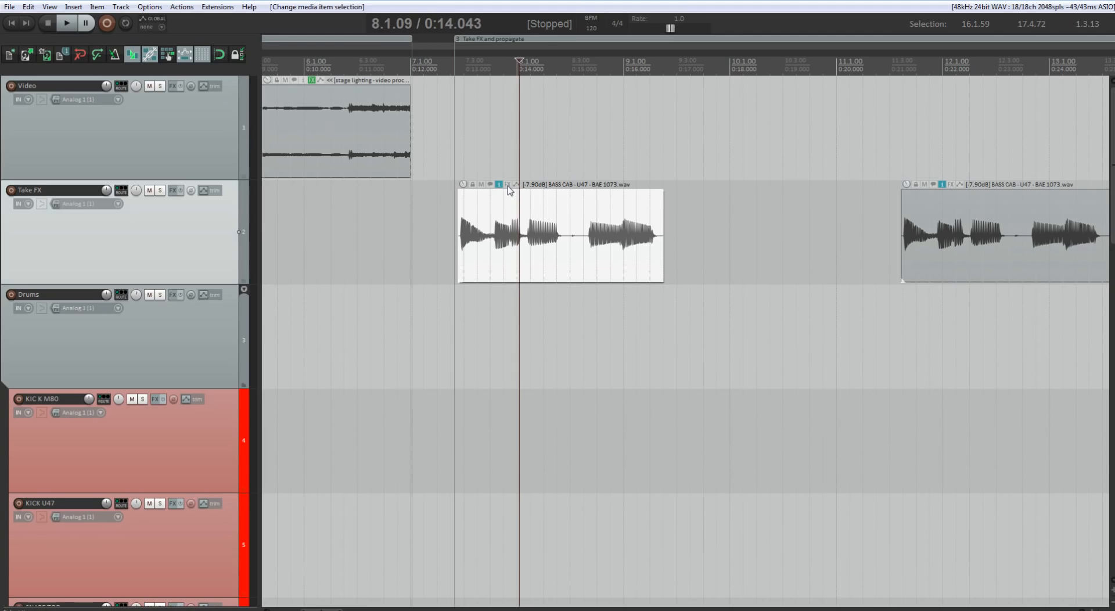
click(508, 185)
click(848, 128)
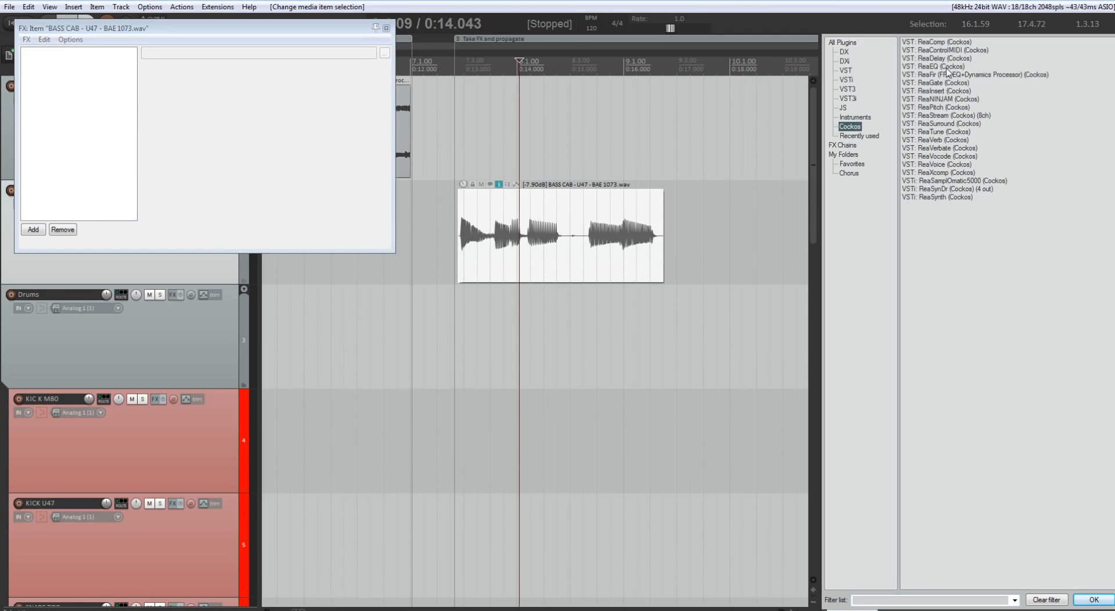
drag(944, 66, 109, 114)
drag(274, 32, 516, 328)
click(686, 324)
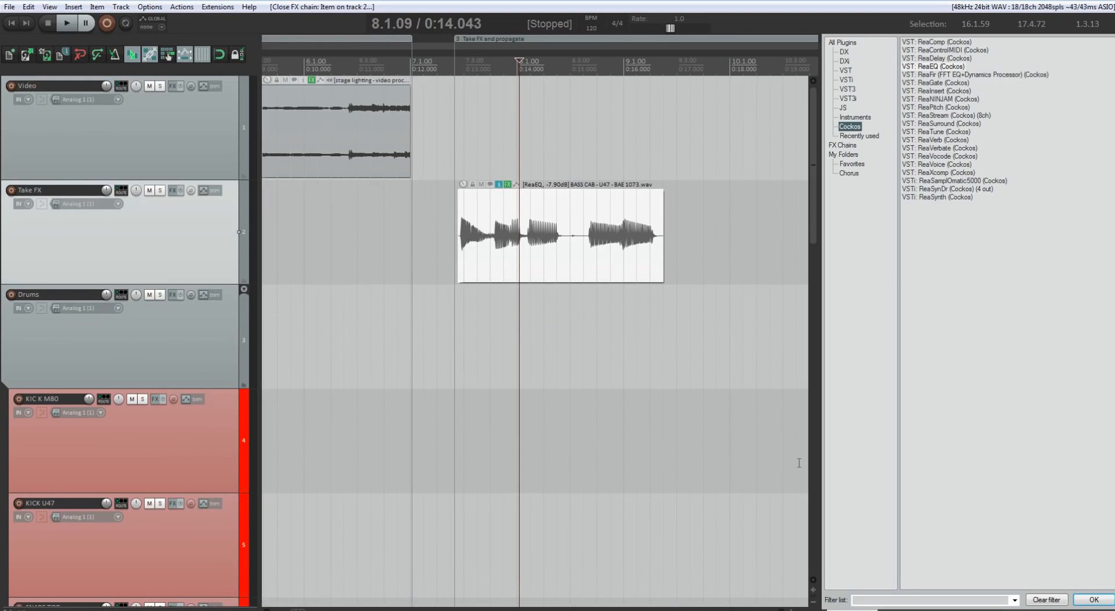
key(Escape)
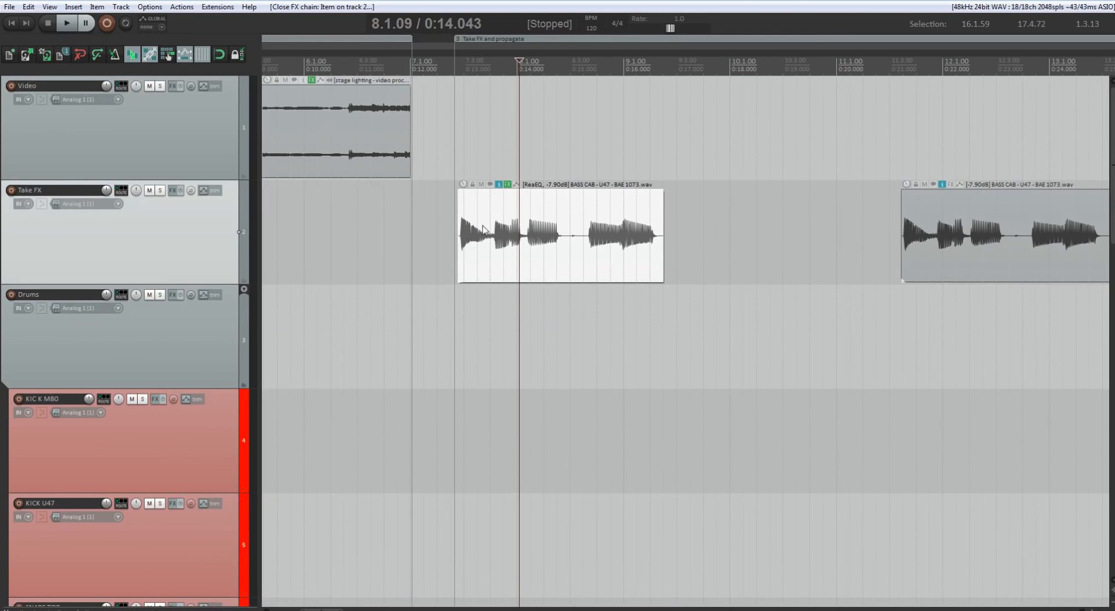
- Reopen the bass item's ReaEQ, move its window below the item, and set band 2's gain to 0.6 dB
click(507, 184)
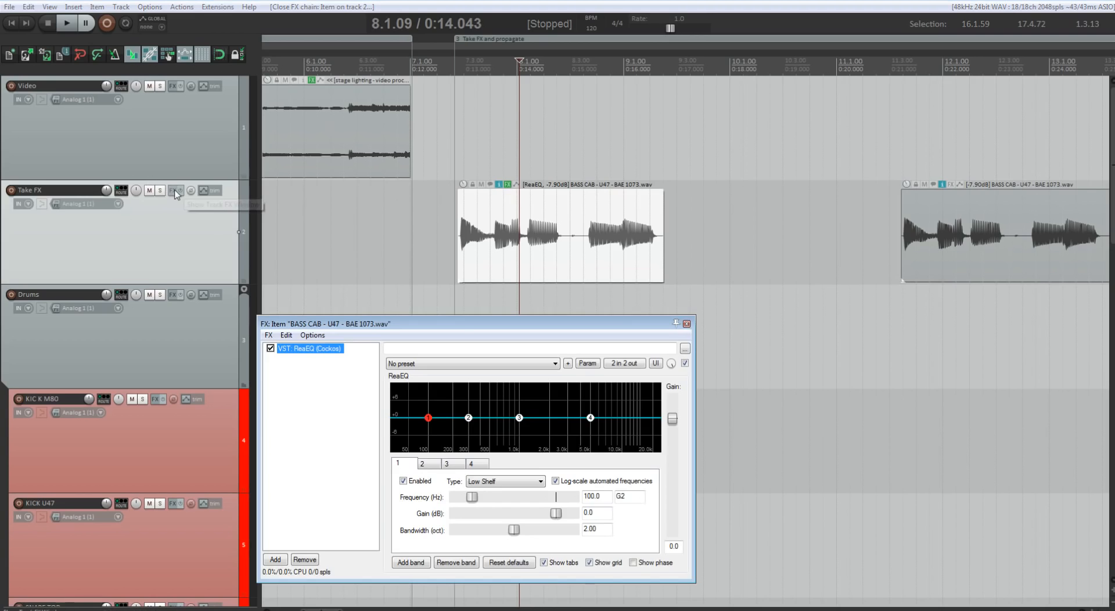
drag(458, 324, 510, 297)
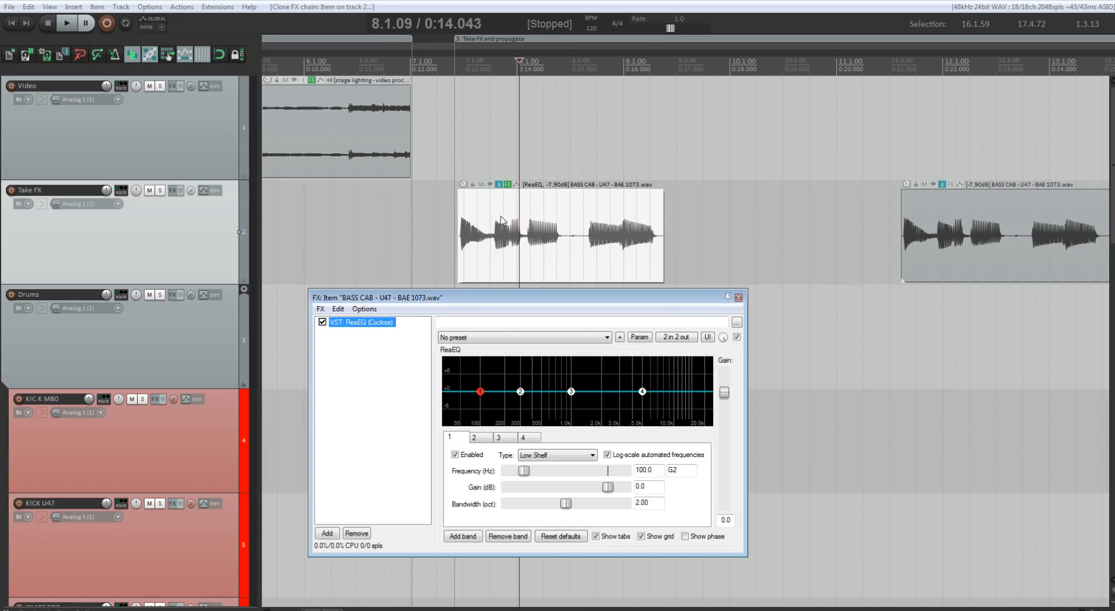
drag(532, 298, 590, 304)
mouse_move(459, 303)
mouse_down()
mouse_move(425, 285)
mouse_move(459, 296)
mouse_up()
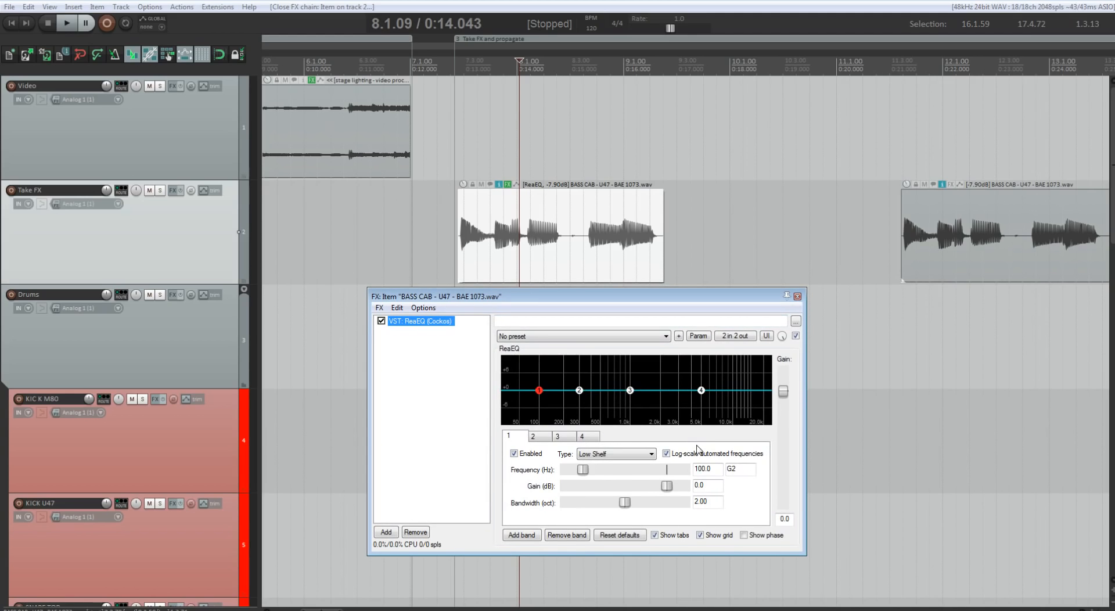
click(579, 390)
mouse_move(667, 486)
mouse_down()
mouse_move(634, 485)
mouse_move(685, 485)
mouse_move(668, 484)
mouse_move(688, 472)
mouse_move(667, 483)
mouse_up()
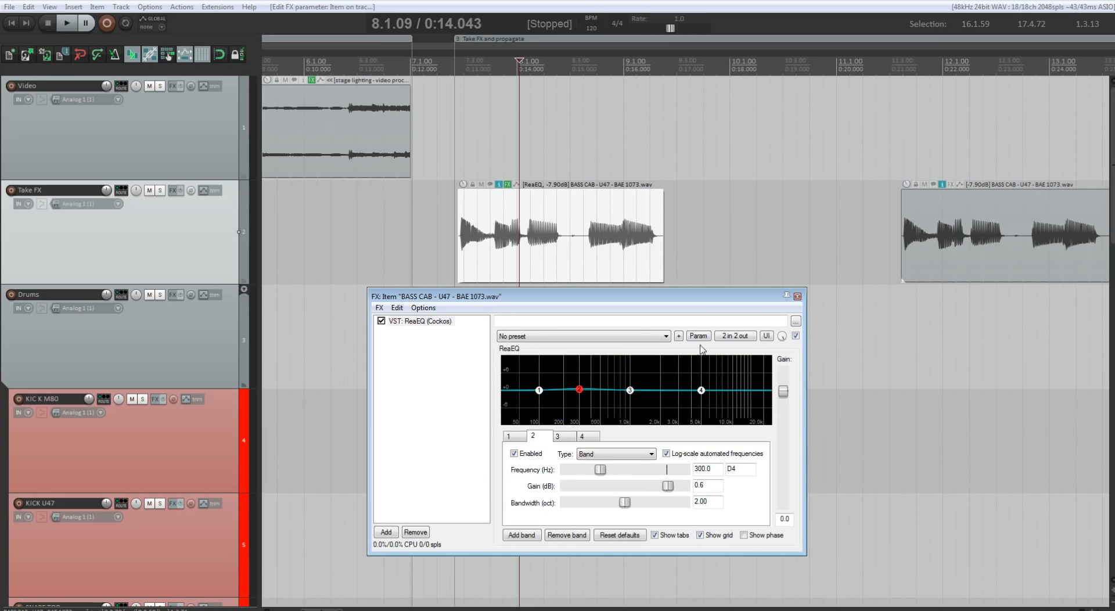
- Show the take envelope for ReaEQ's Gain-Band 2 and draw a freehand wave across the whole first bass item
click(696, 336)
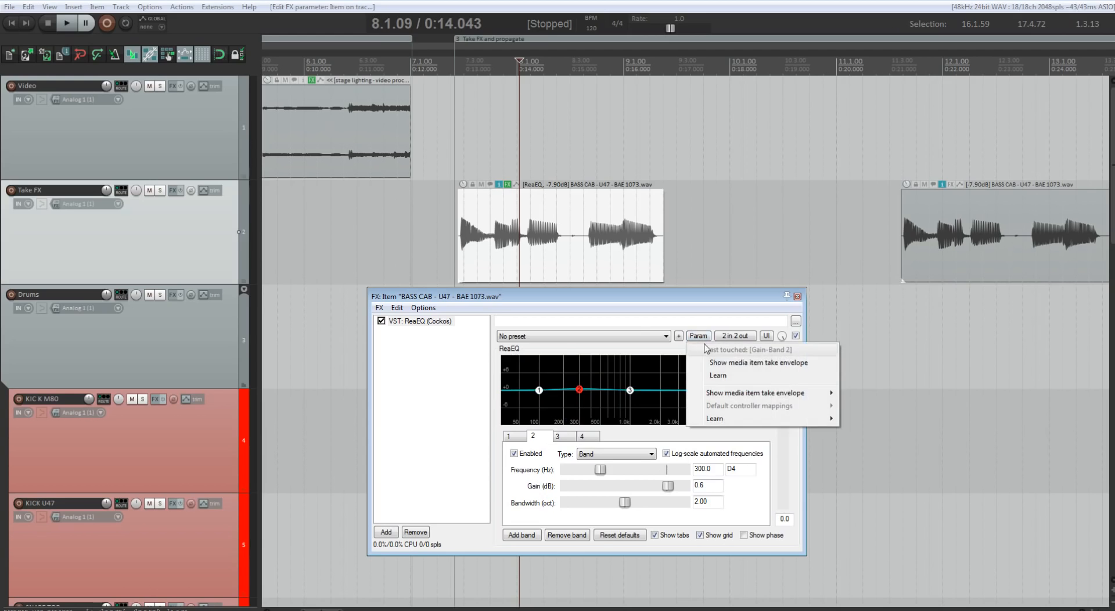
click(730, 362)
click(797, 297)
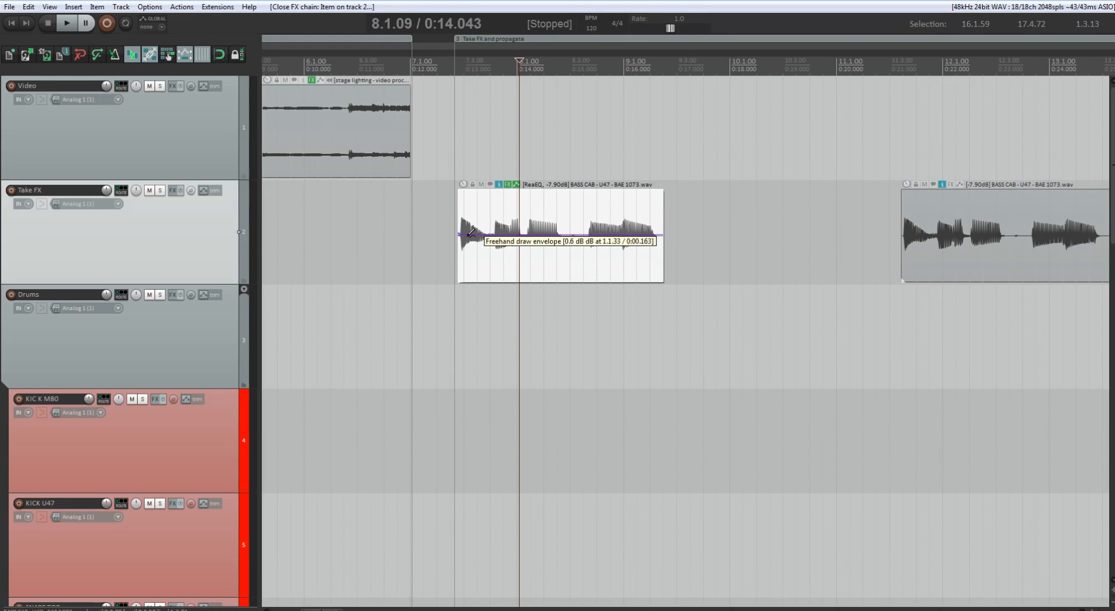
mouse_move(470, 233)
mouse_down()
mouse_move(485, 224)
mouse_move(542, 260)
mouse_move(588, 266)
mouse_move(629, 231)
mouse_move(662, 233)
mouse_up()
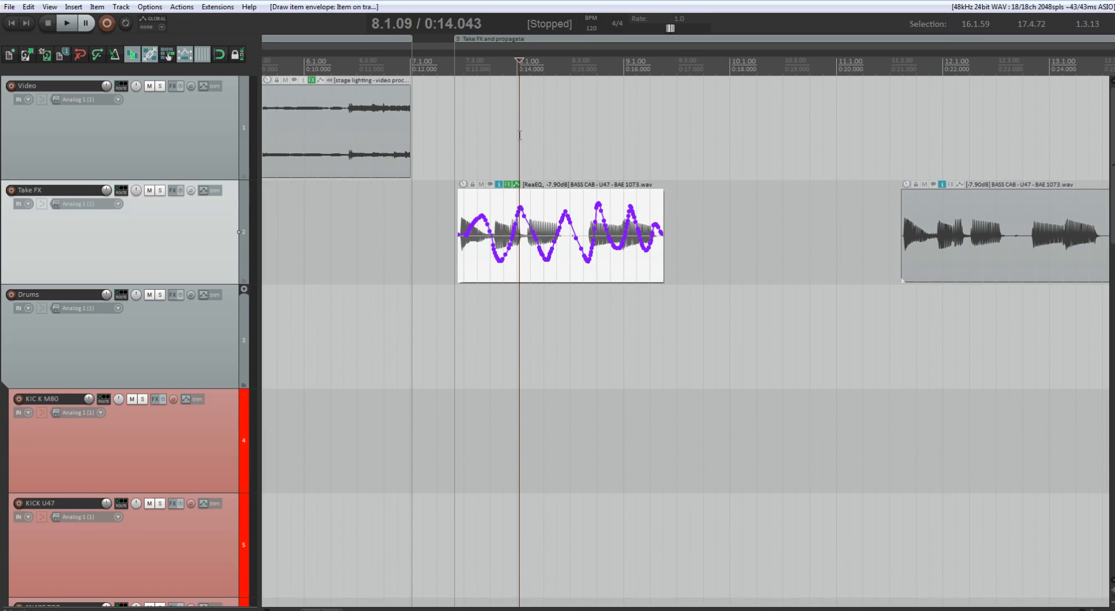
- Play the bass item from about 0:12.864 with its ReaEQ open to watch the gain automation, stop, and close the effect window
click(457, 63)
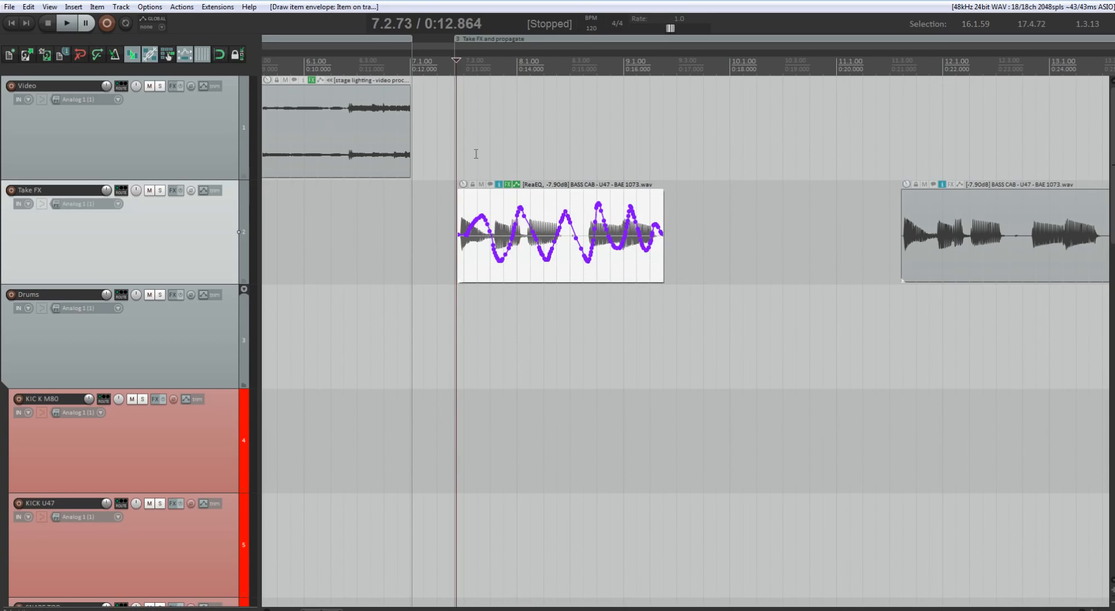
click(507, 184)
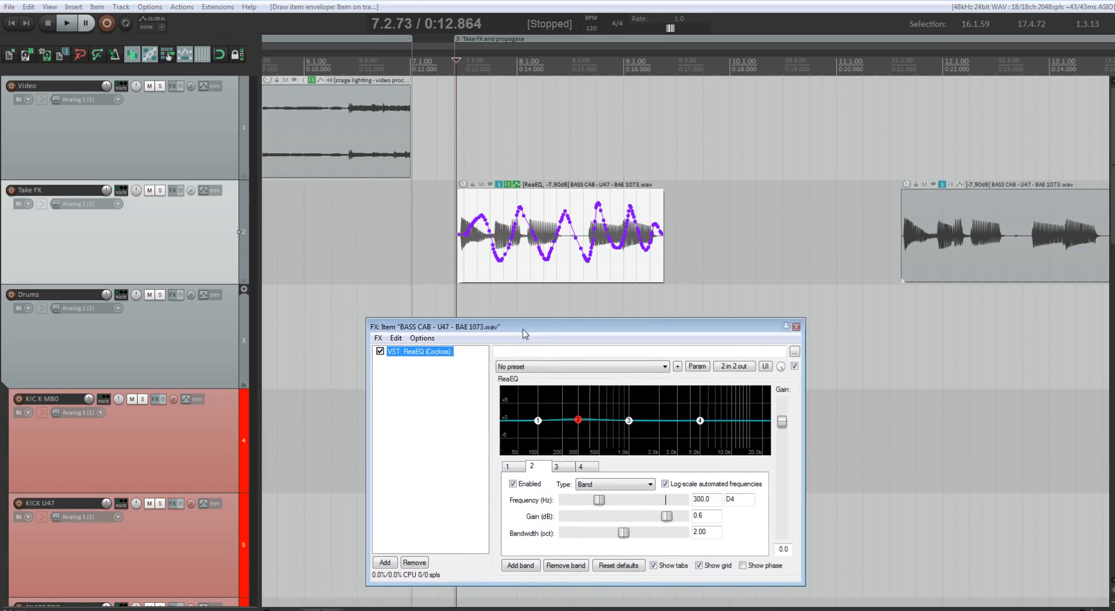
key(space)
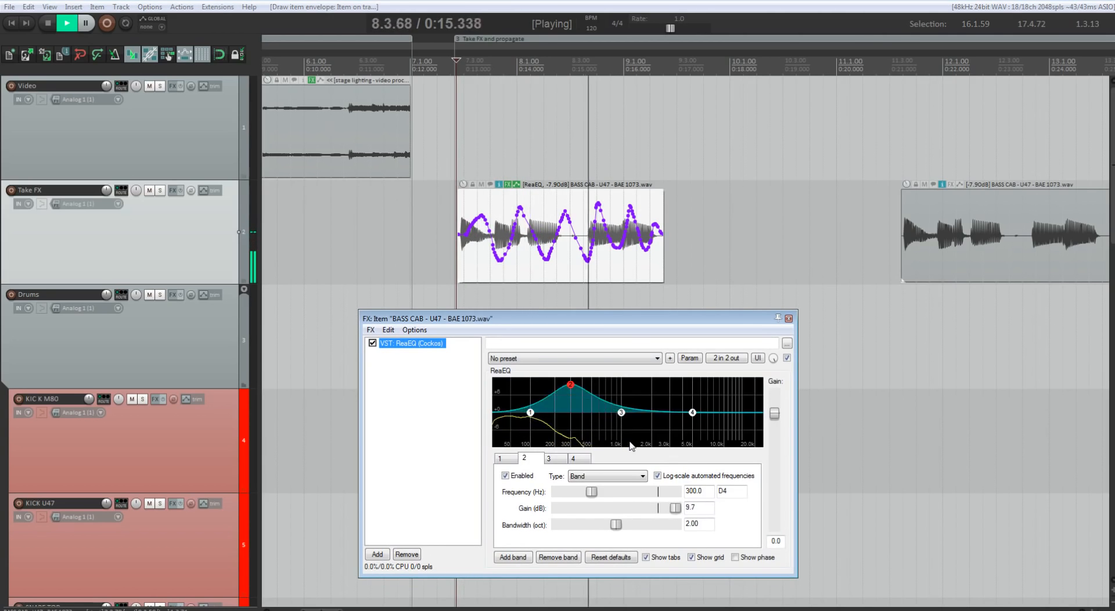
key(space)
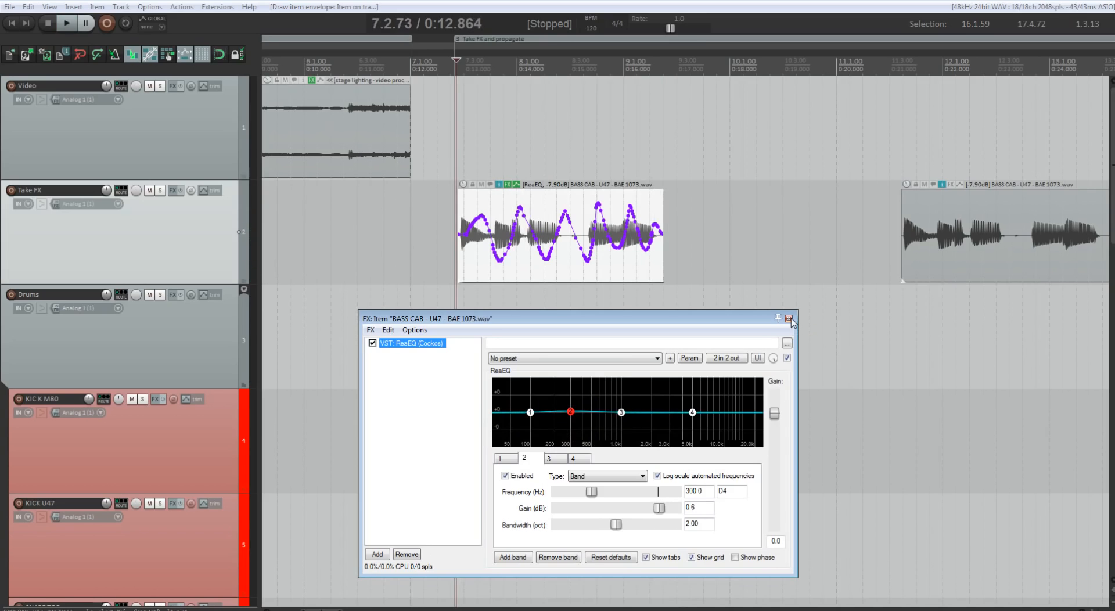
click(789, 319)
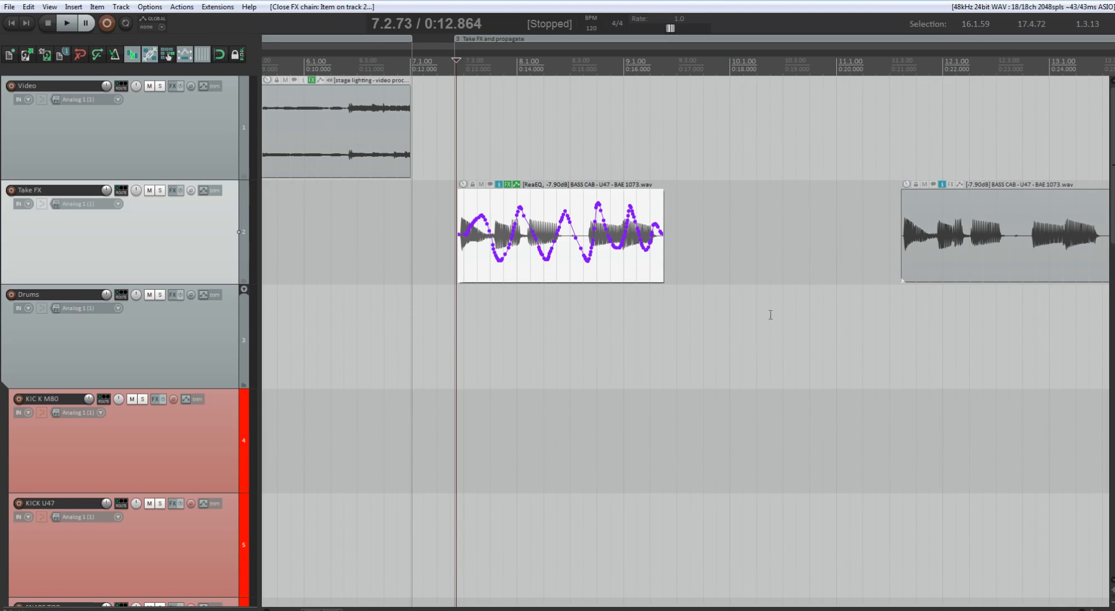
scroll(756, 317, down, 4)
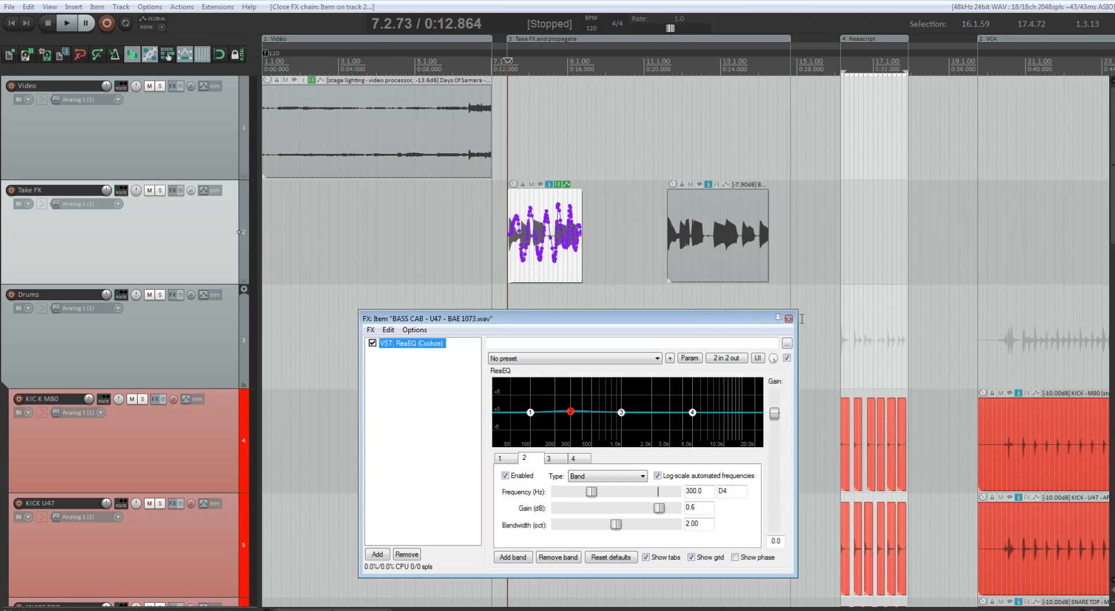
click(789, 318)
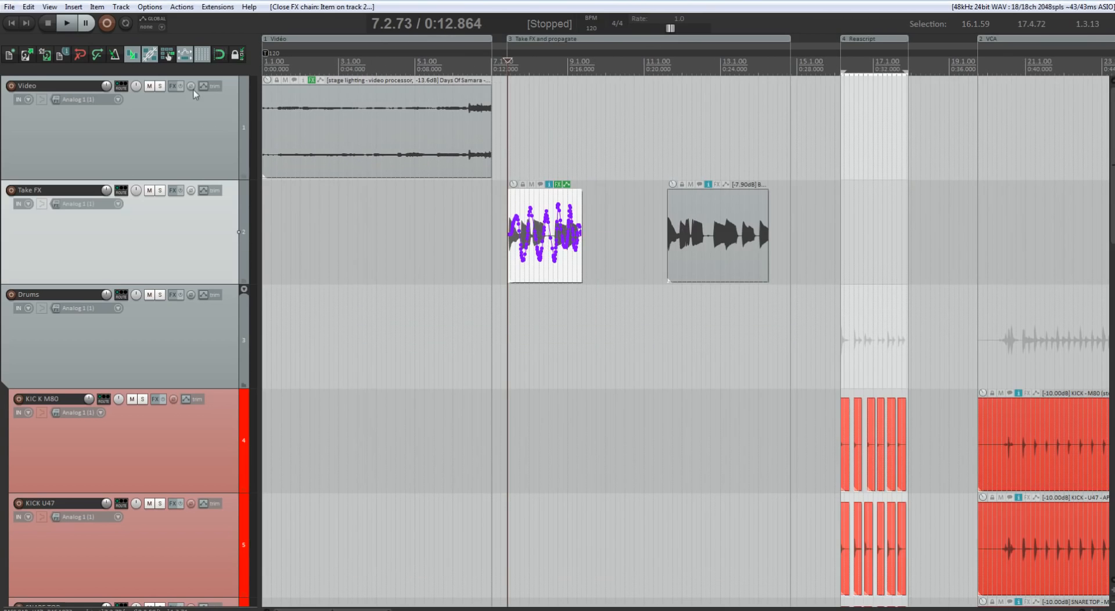
- Open the FX browser and remove the Chorus folder from My Folders, confirming the removal
click(49, 7)
click(75, 145)
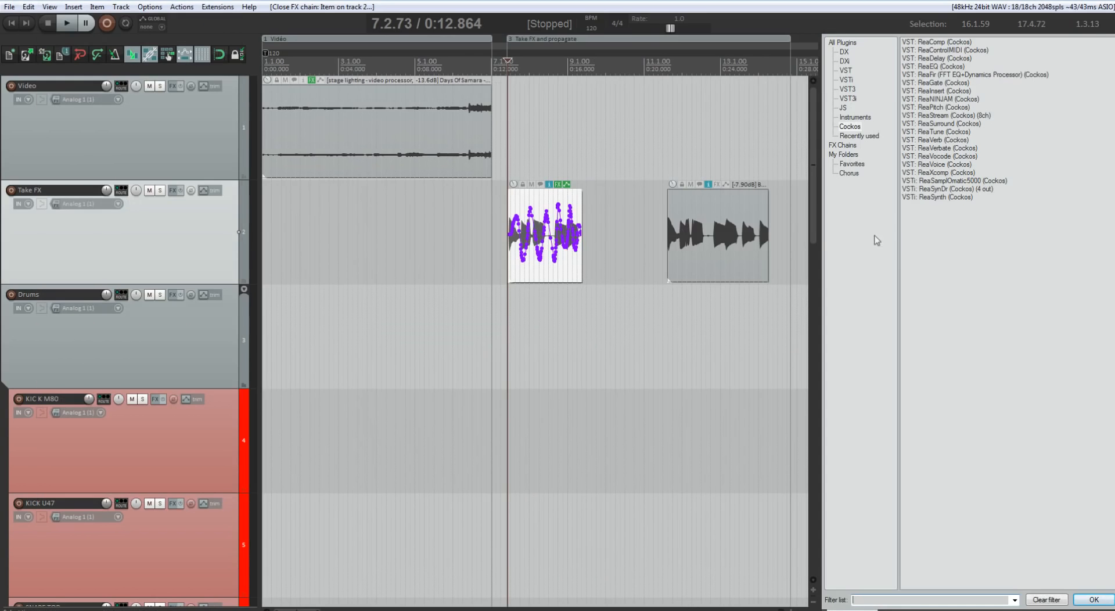
right_click(847, 173)
click(875, 210)
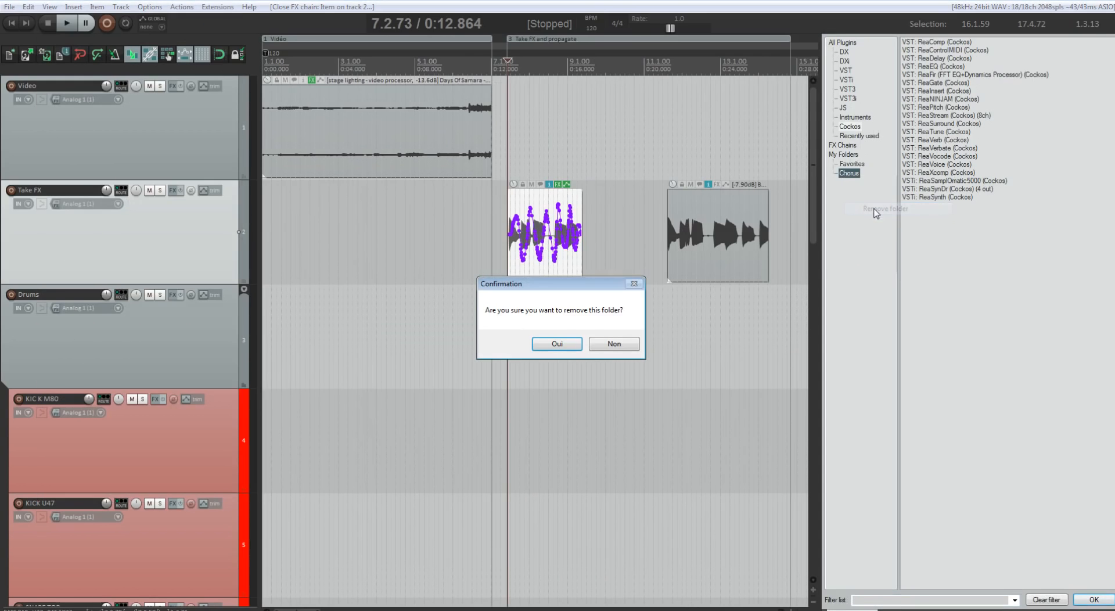
click(564, 343)
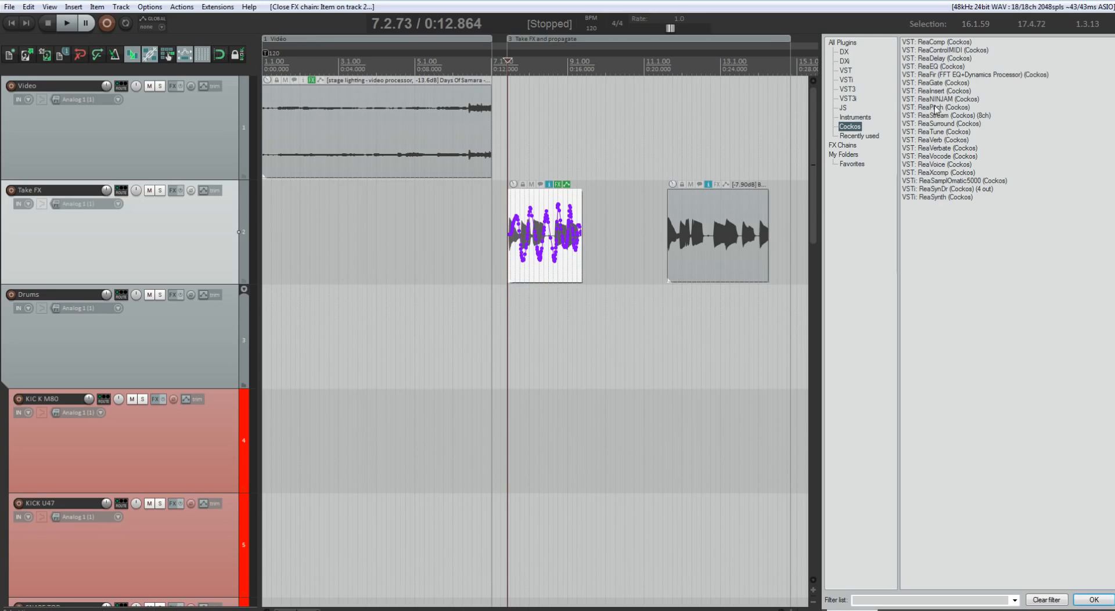
- Browse the VST3 plug-in categories in the FX browser and return to the list of all plug-ins
click(930, 255)
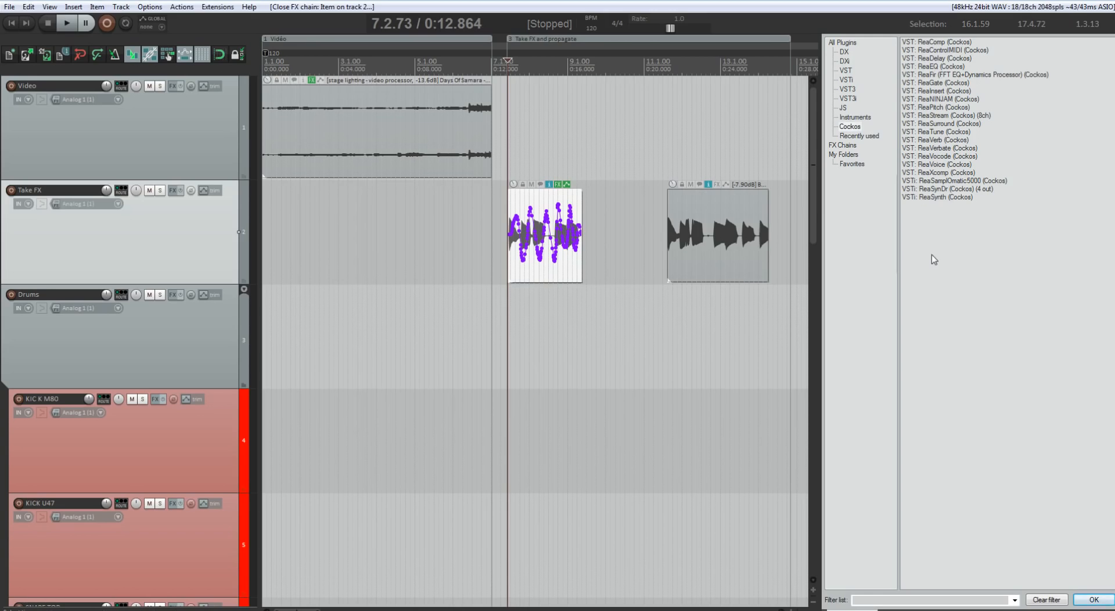
click(847, 89)
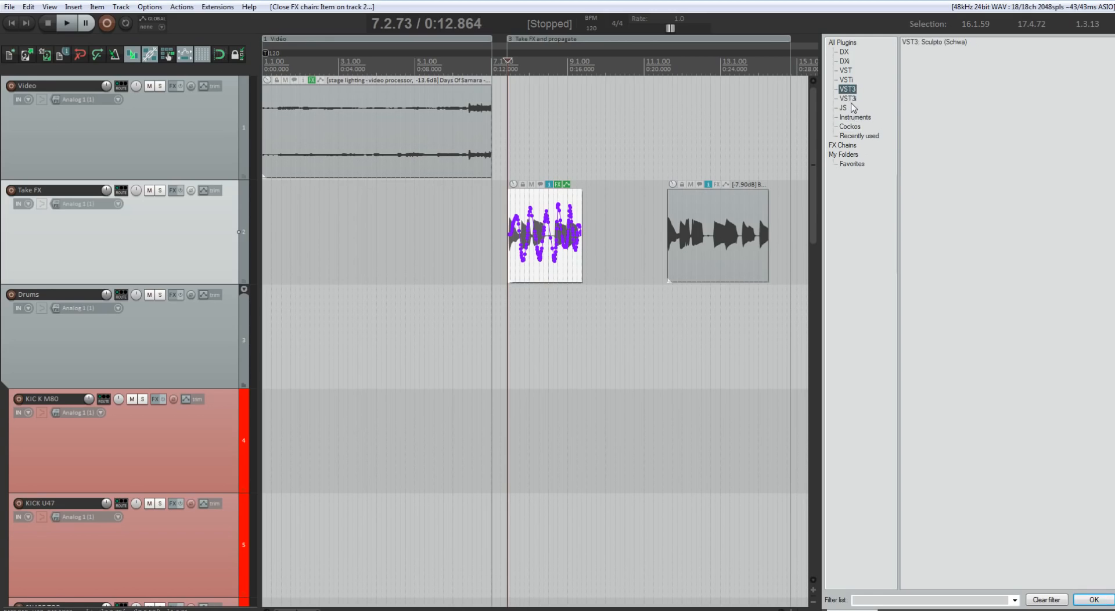
click(851, 102)
click(849, 93)
click(842, 43)
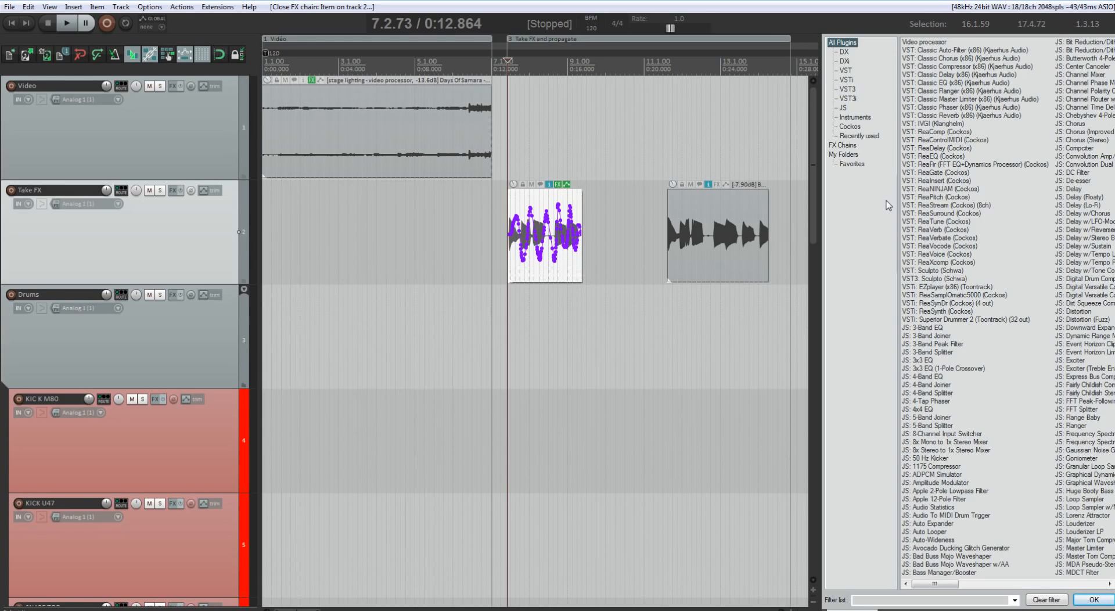
- Create a smart folder named Chorus in the FX browser with the filter "chorus"
right_click(847, 184)
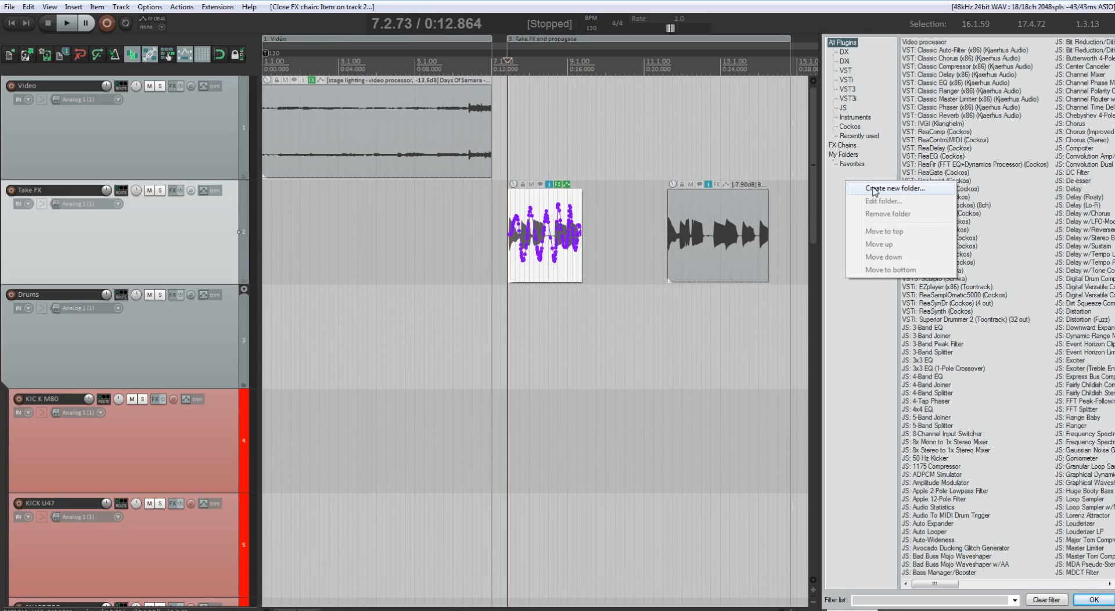
click(874, 190)
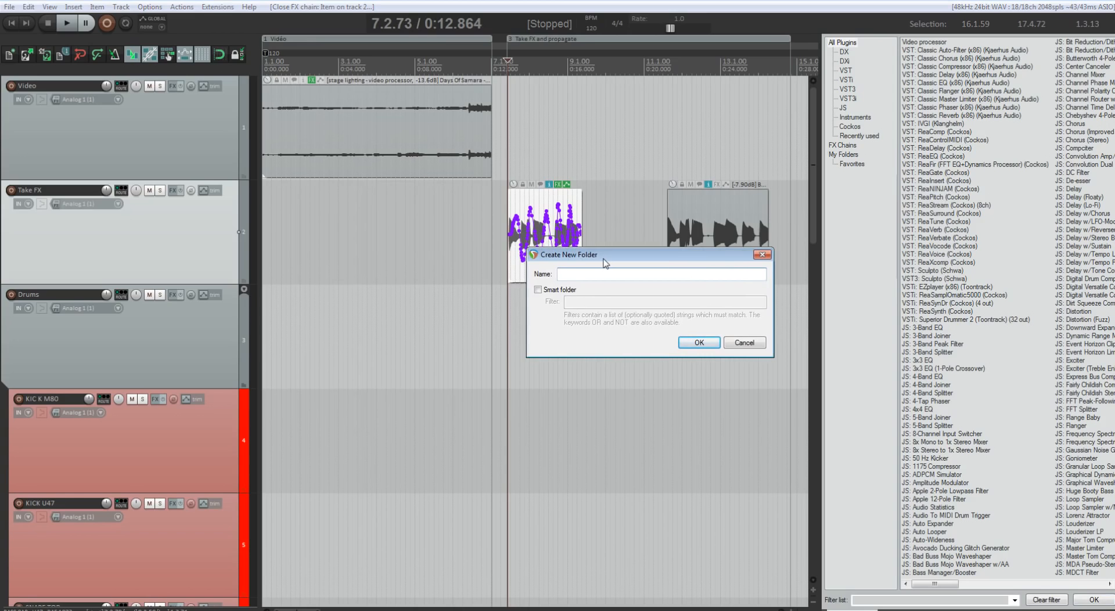
text(CXh)
key(BackSpace)
key(BackSpace)
key(BackSpace)
text(hou)
text(us)
click(537, 290)
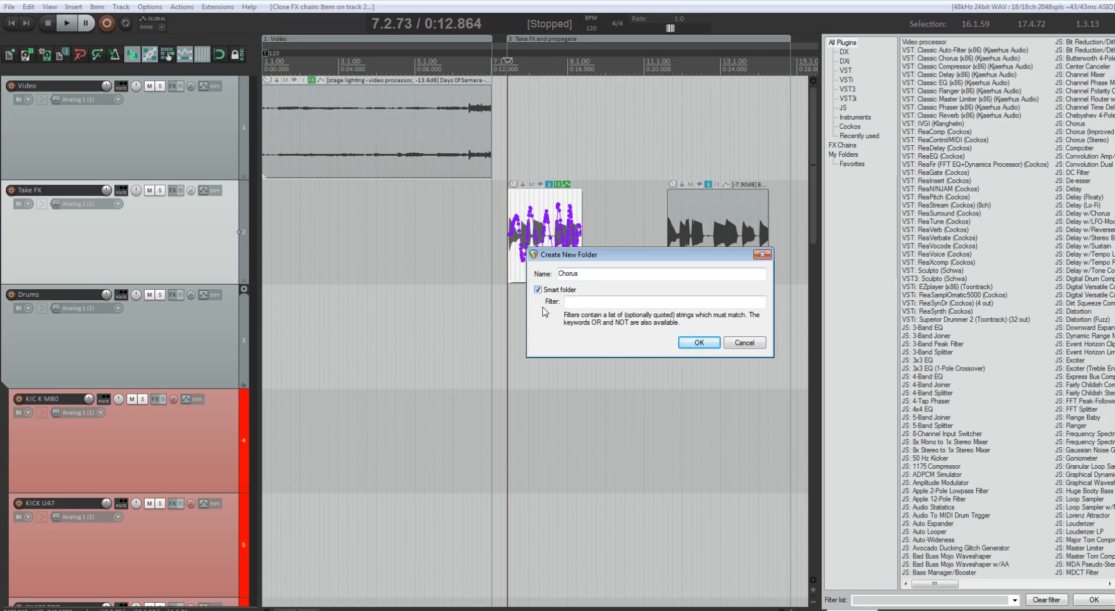
click(586, 303)
text(chorus)
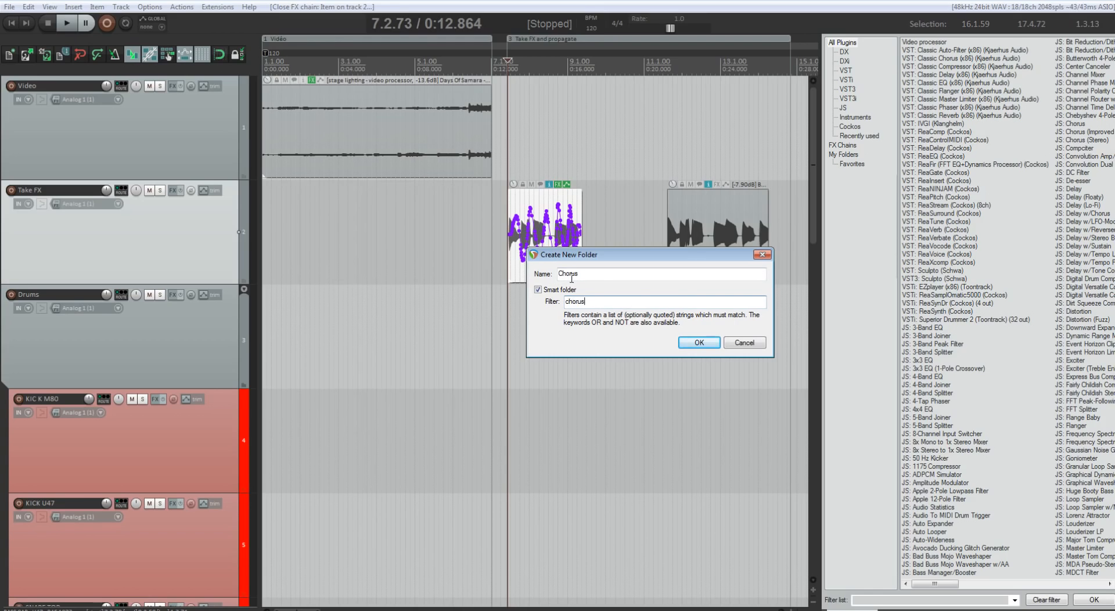
click(707, 344)
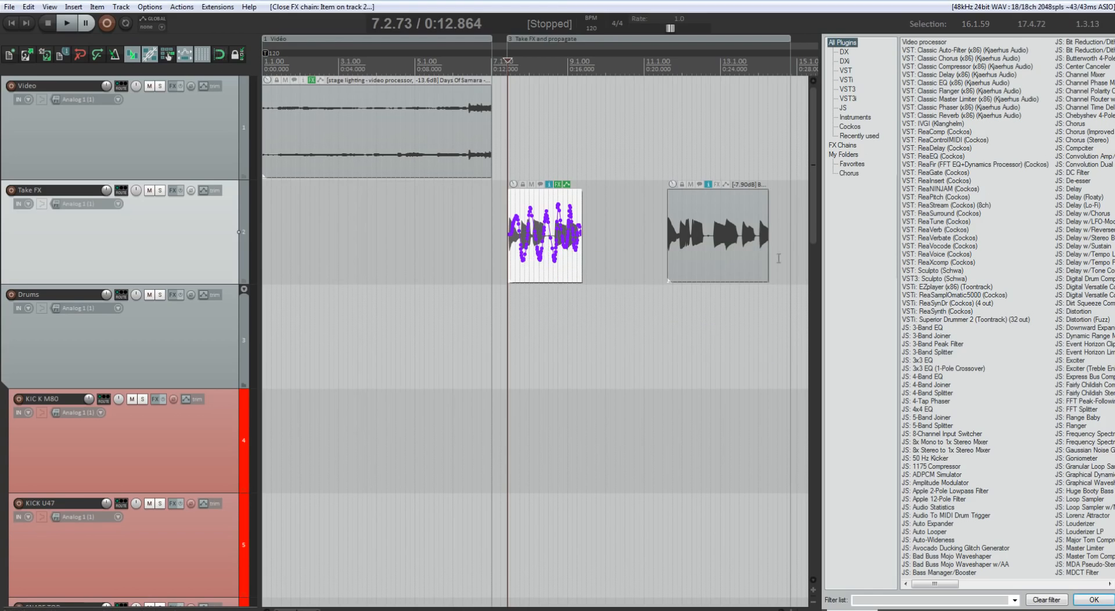
- Examine the Chorus folder's plug-ins and the VST categories, and look for the folder in the Take FX track's quick effect list
click(847, 175)
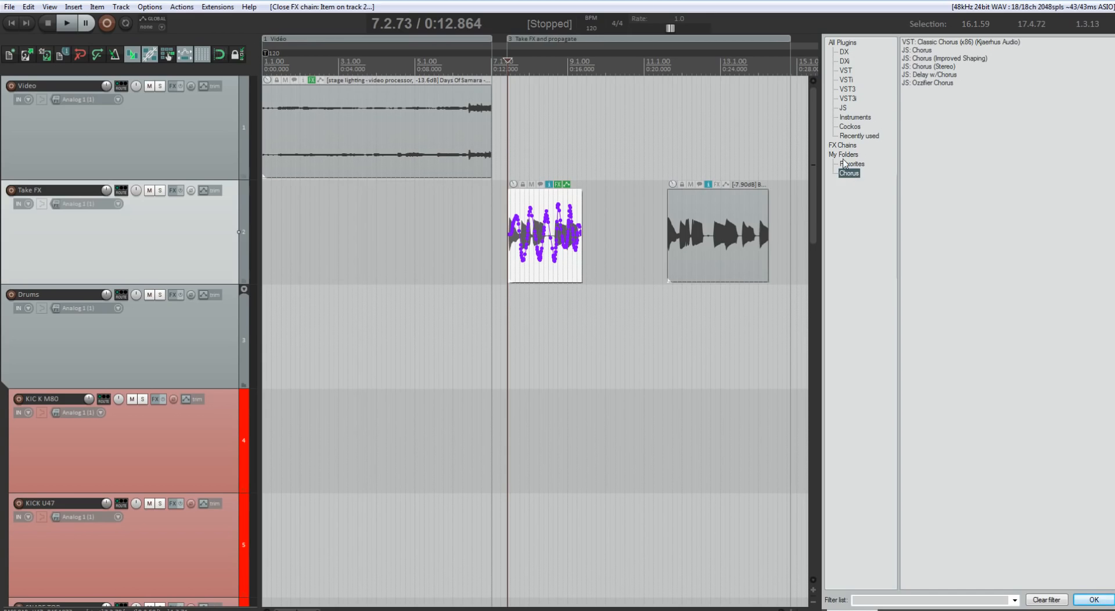
click(847, 88)
click(847, 99)
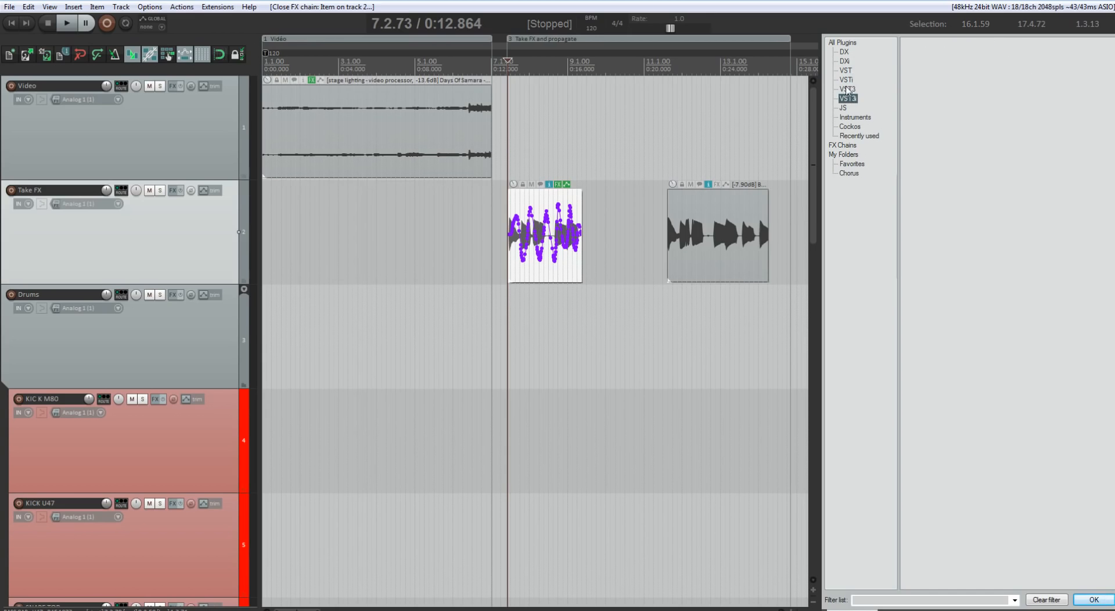
click(846, 79)
click(845, 70)
click(846, 44)
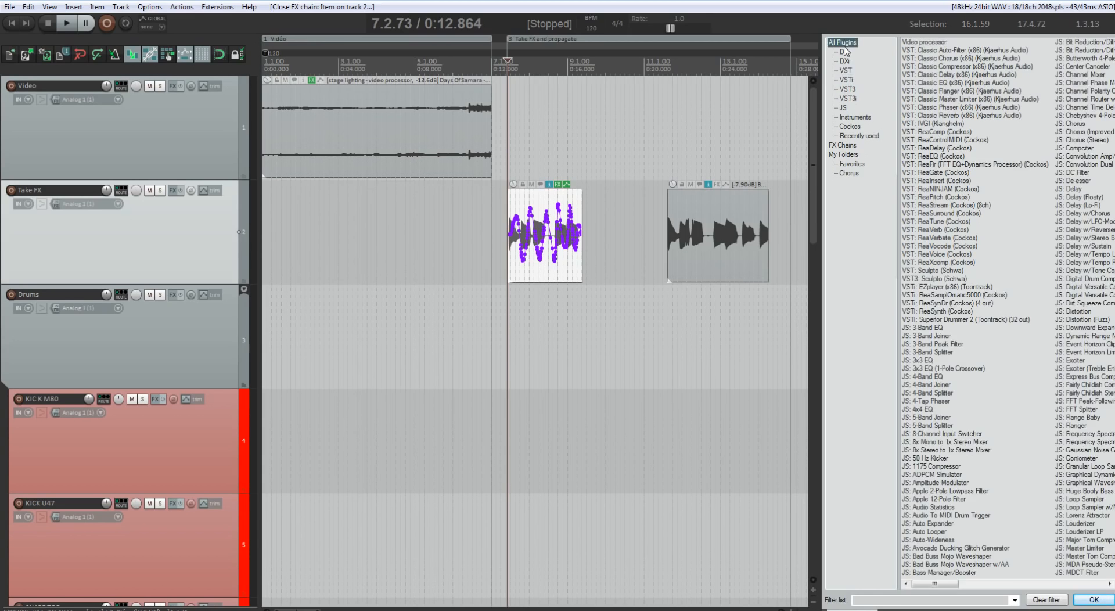
right_click(173, 197)
mouse_move(196, 218)
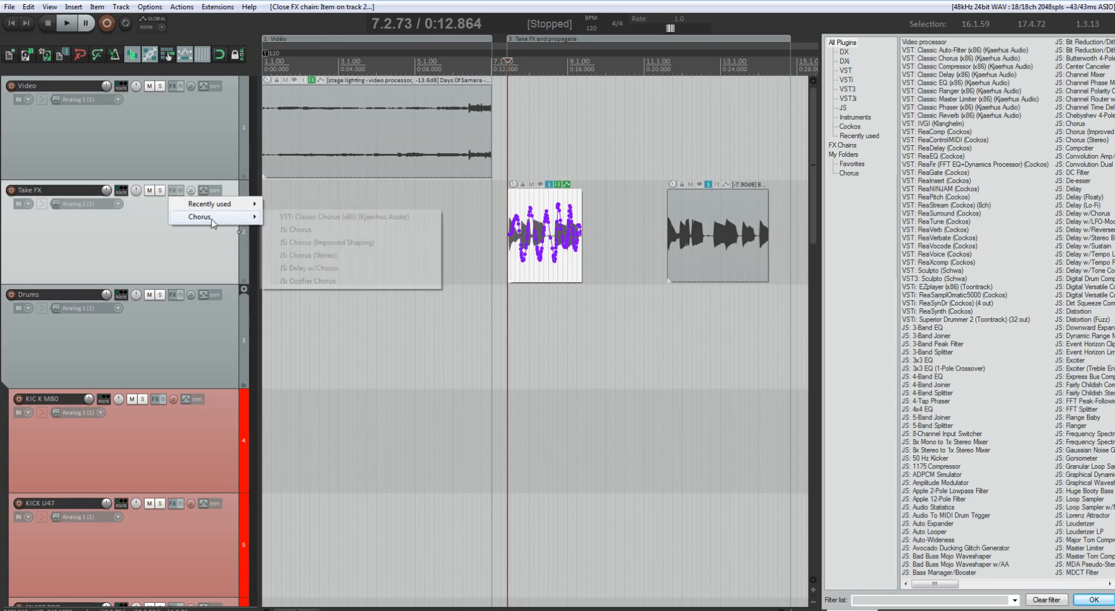
- Create another smart folder in the FX browser named EQ with the filter "EQ"
right_click(848, 198)
click(871, 206)
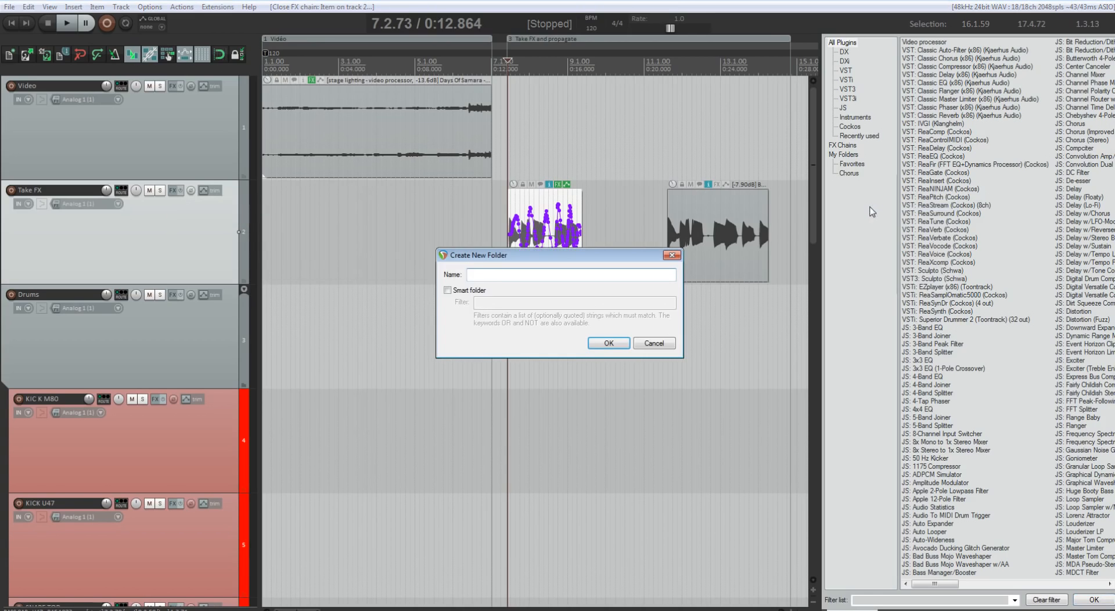
text(EQ)
click(446, 291)
click(490, 302)
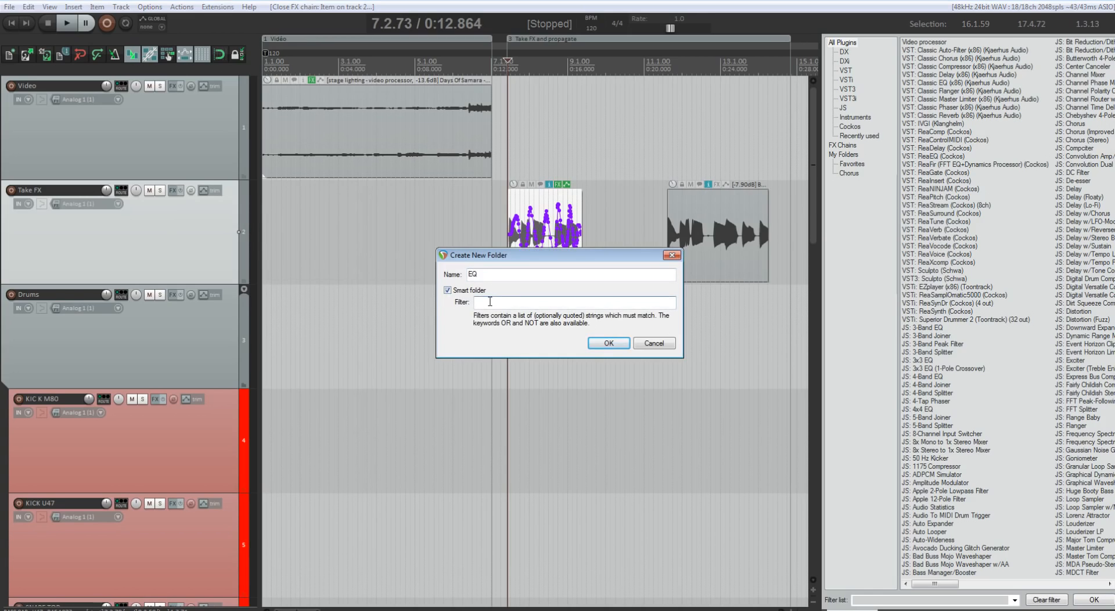
text(EQ)
click(609, 343)
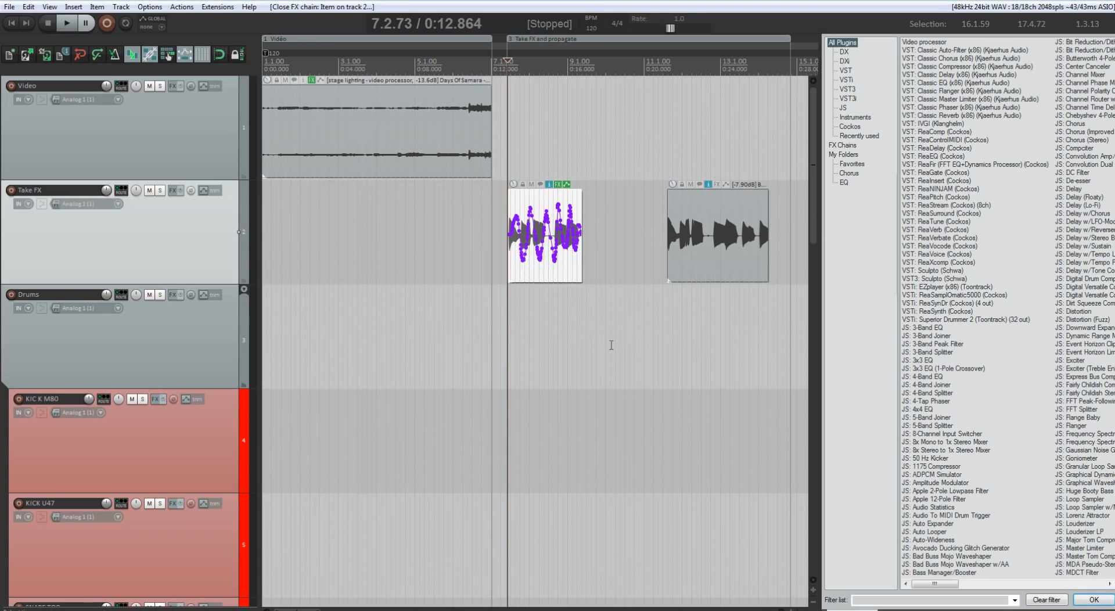
- Examine the Chorus and EQ folders in the Take FX track's quick effect list, closing the FX browser along the way
right_click(172, 190)
mouse_move(195, 219)
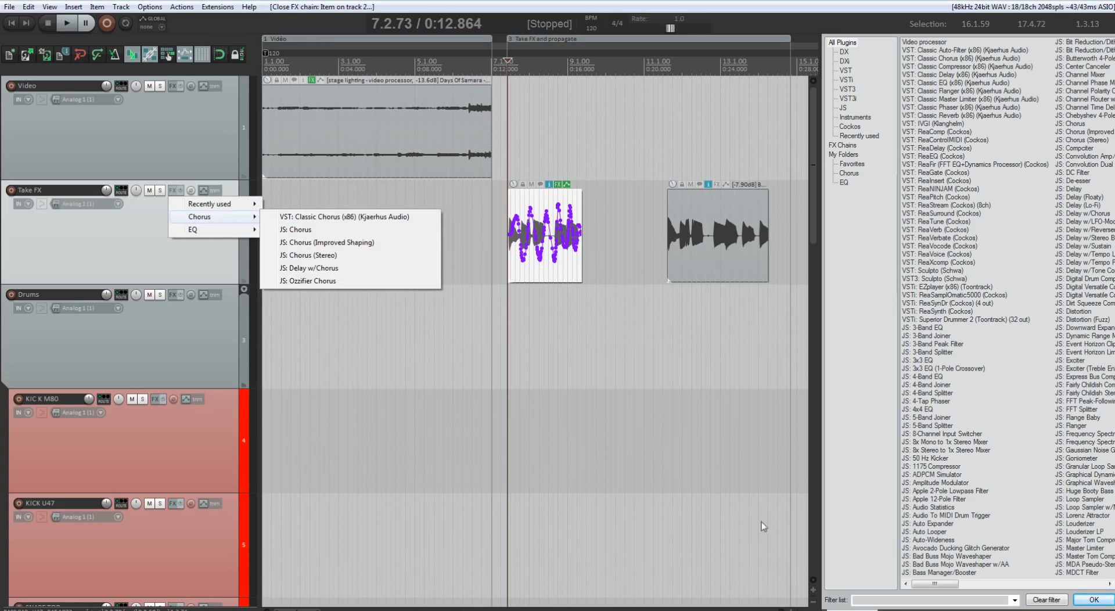
click(834, 610)
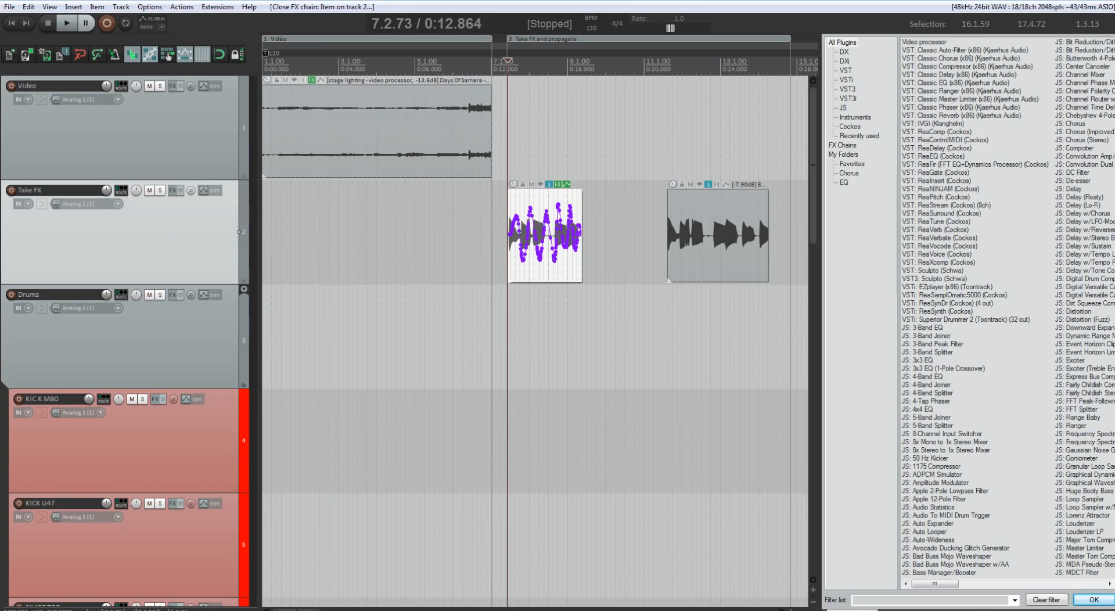
click(835, 610)
right_click(172, 194)
mouse_move(199, 216)
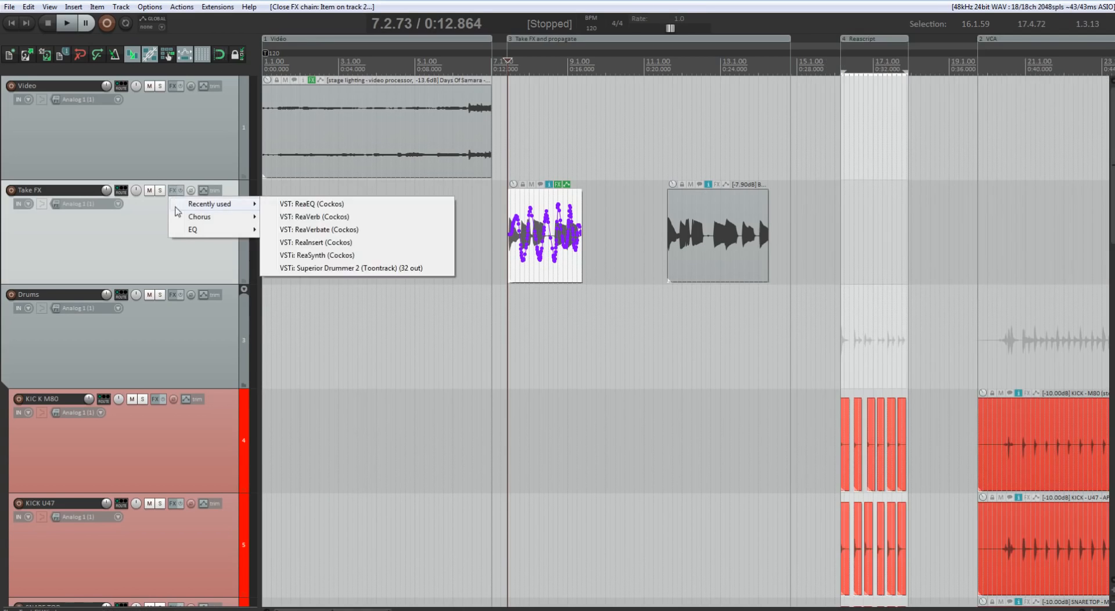
click(144, 238)
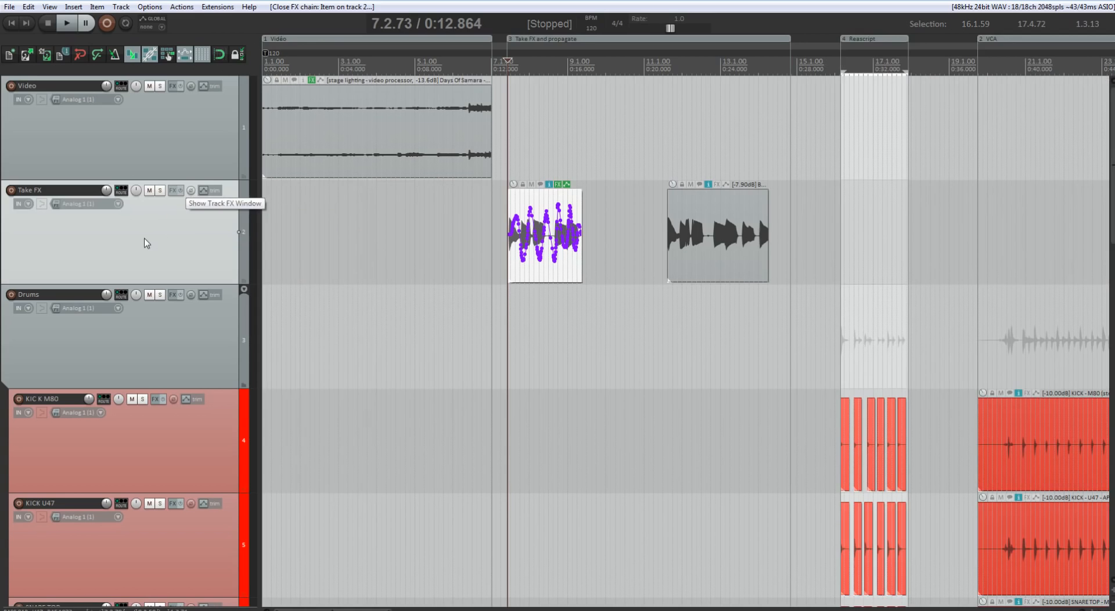
- Place the edit cursor inside the Reascript region and frame the region's split drum items across the drum tracks
click(865, 235)
scroll(866, 236, up, 5)
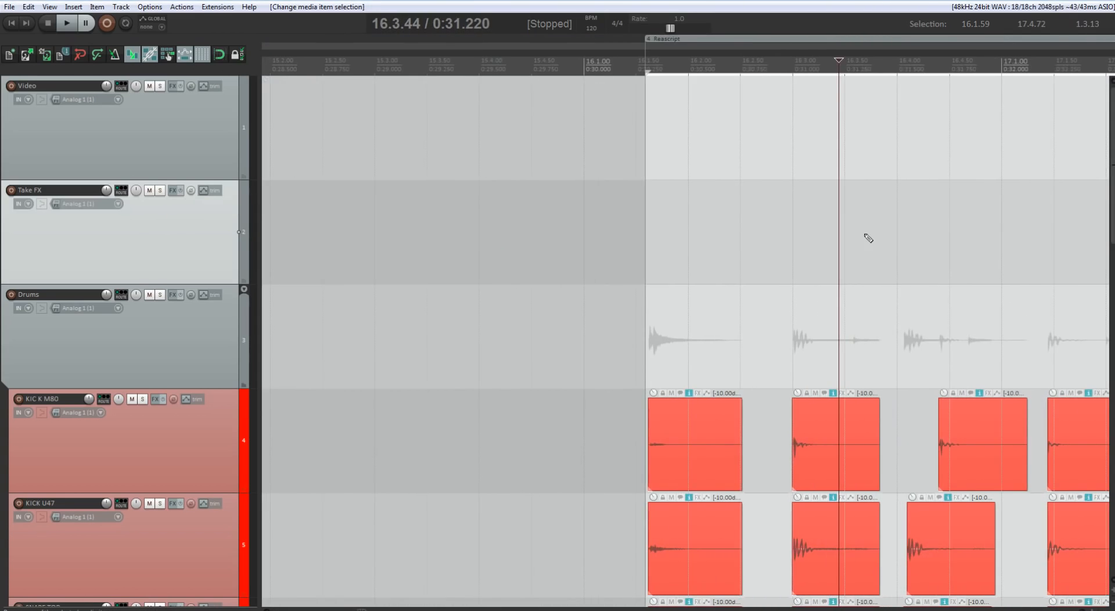
drag(866, 236, 580, 191)
scroll(577, 200, down, 3)
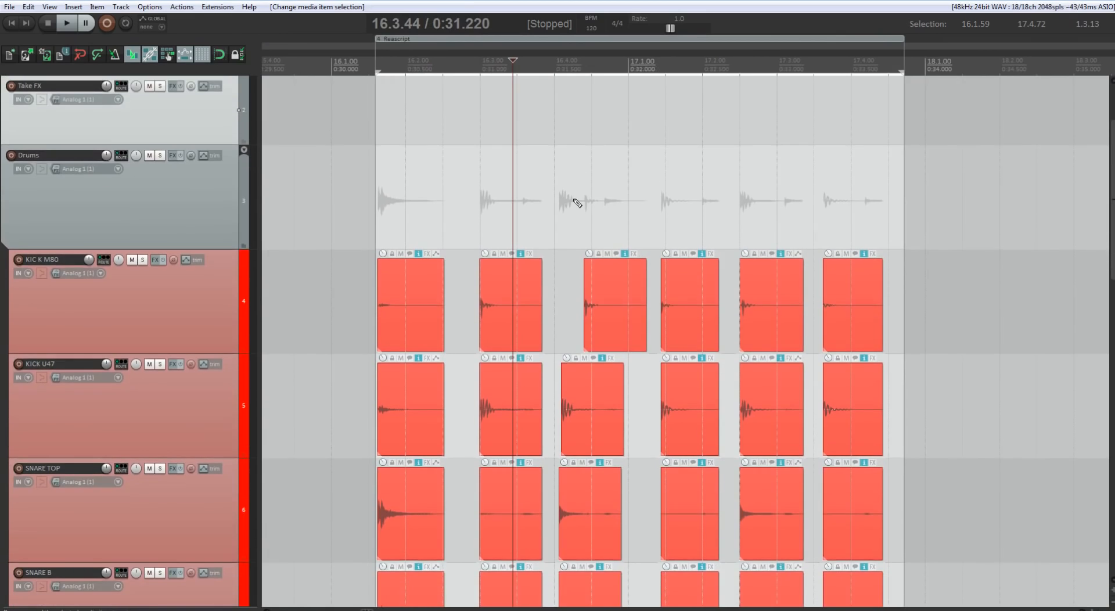
scroll(572, 198, down, 3)
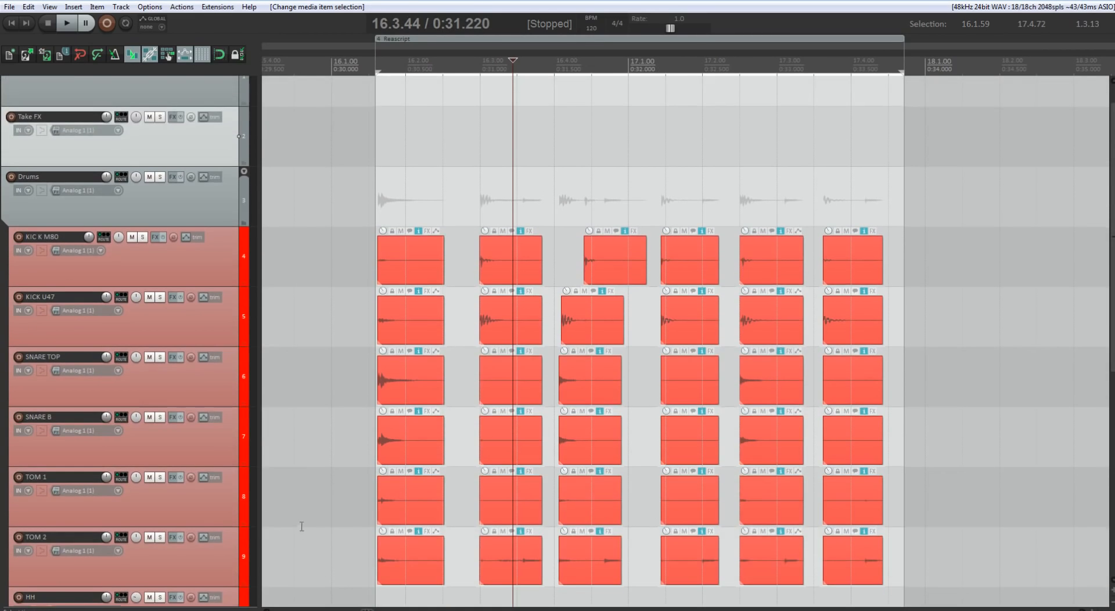
- Create a new ReaScript named test.lua in the Scripts folder from the action list
click(177, 8)
click(209, 21)
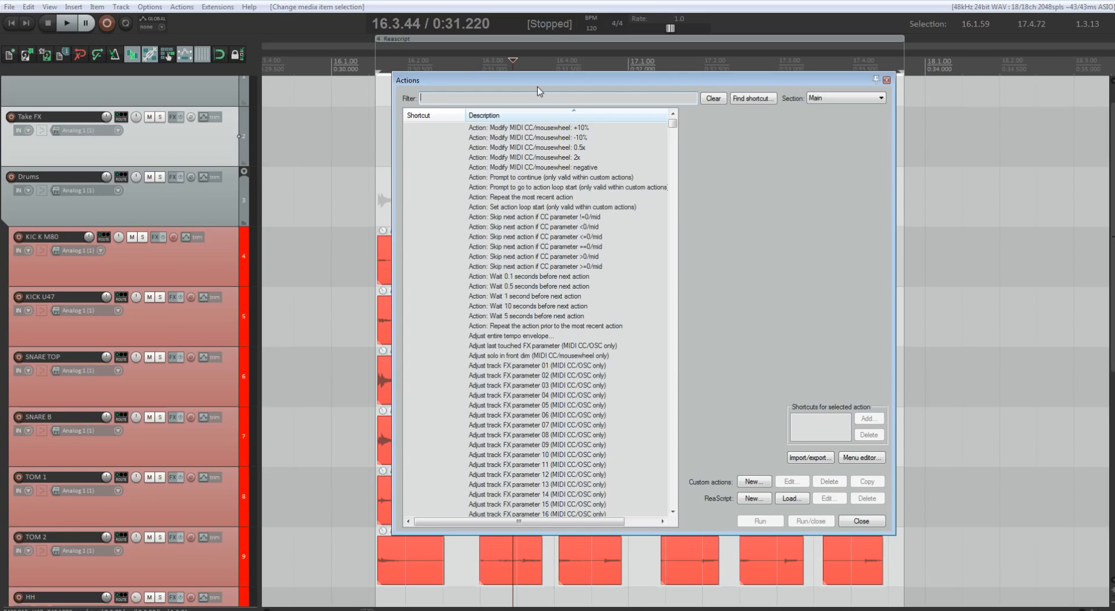
click(753, 498)
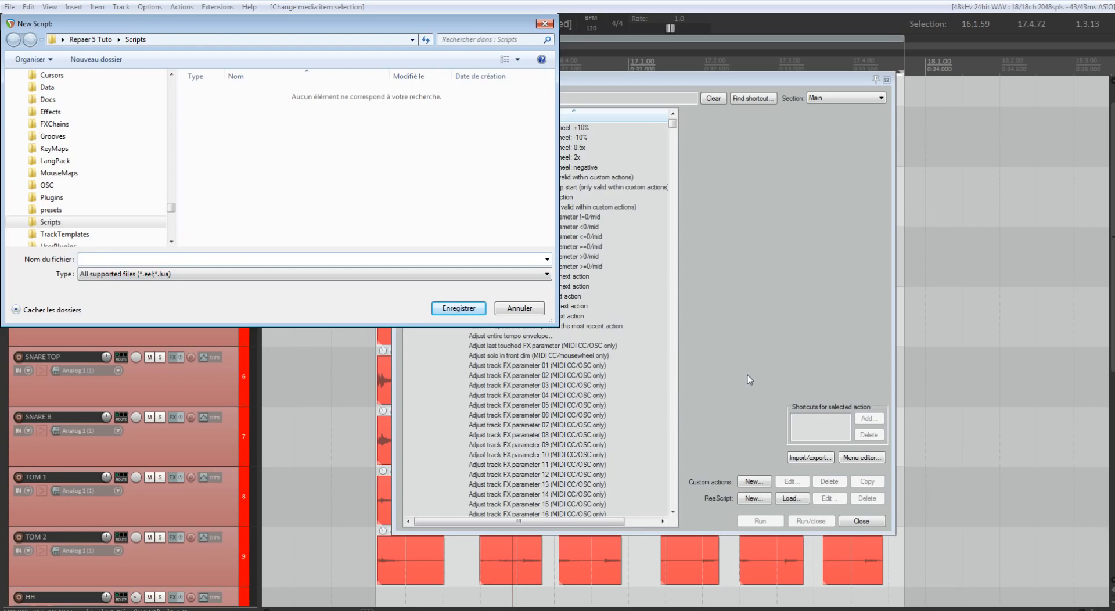
text(test.lua)
key(Return)
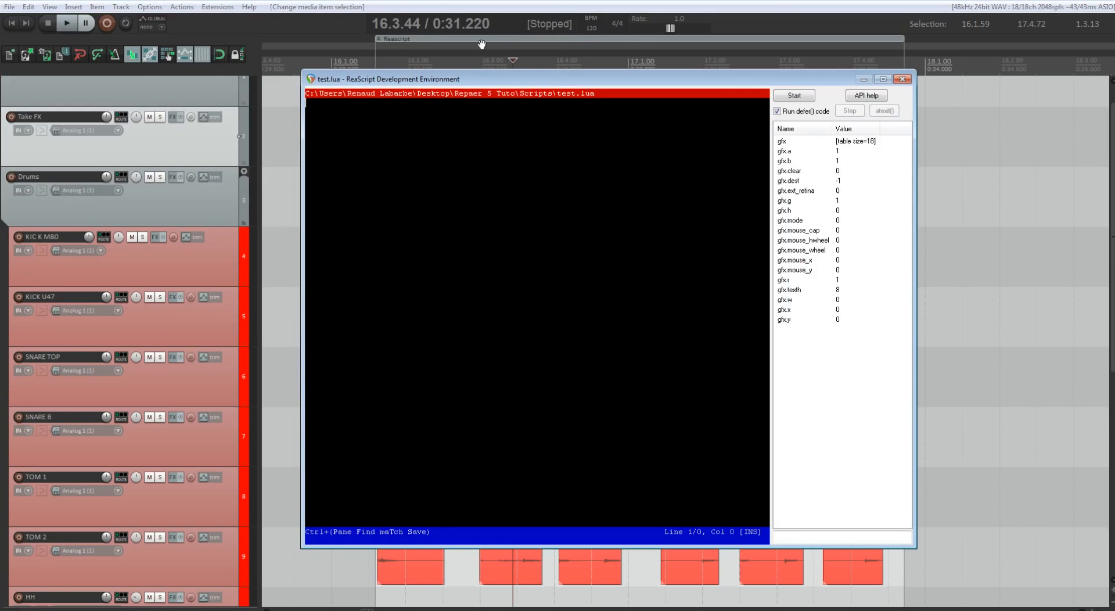
- Reposition the script editor, enter the trial text "fdksfkdhvkjcdv" in test.lua, and delete it
drag(440, 71, 404, 47)
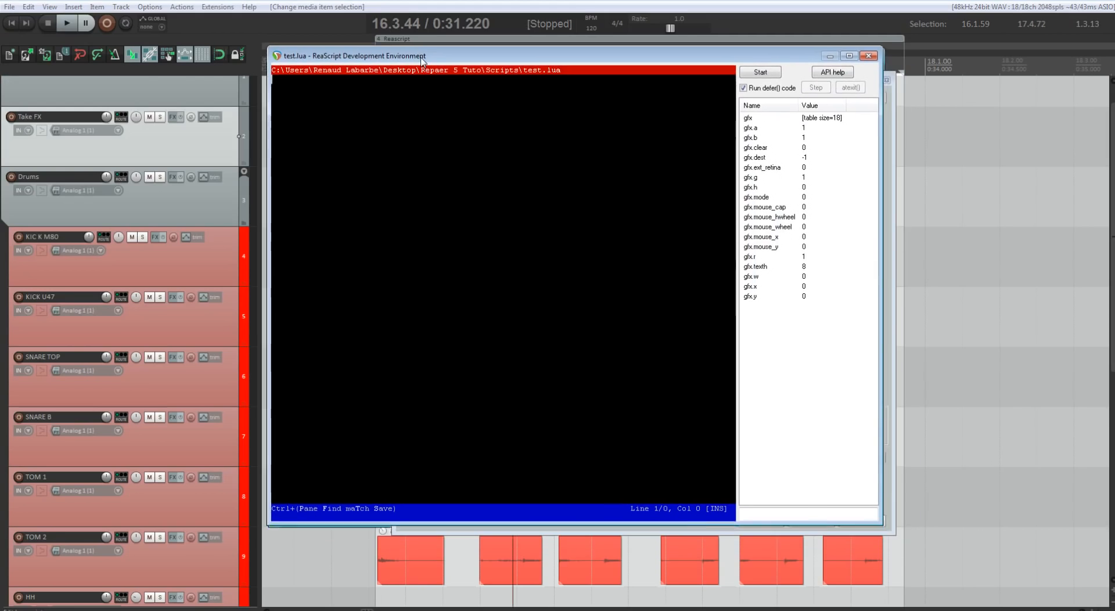
text(fdksfkdhvkjcdv)
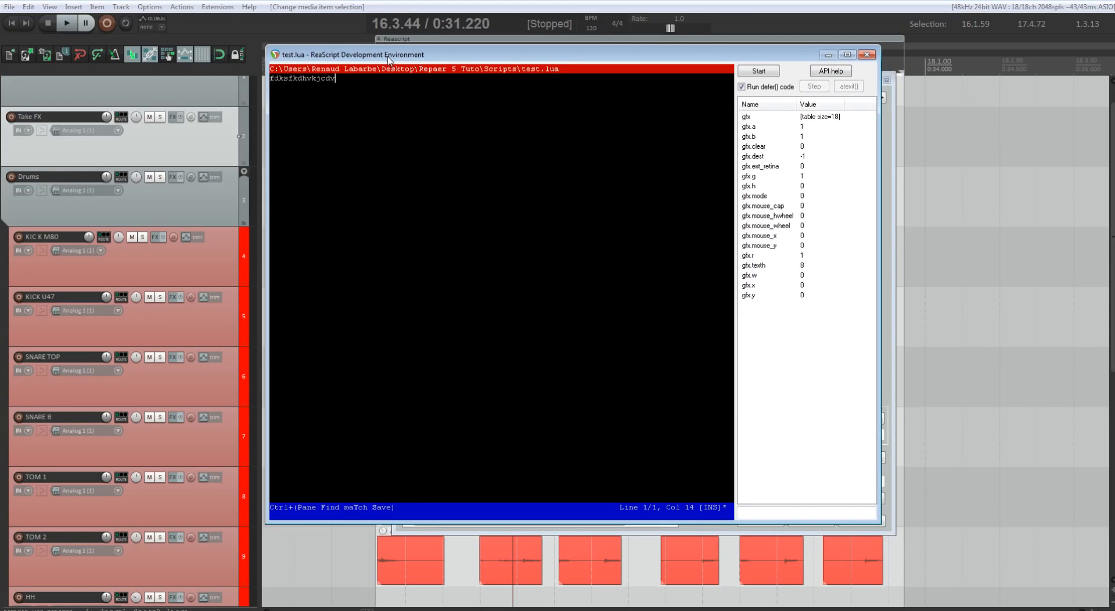
drag(434, 54, 337, 109)
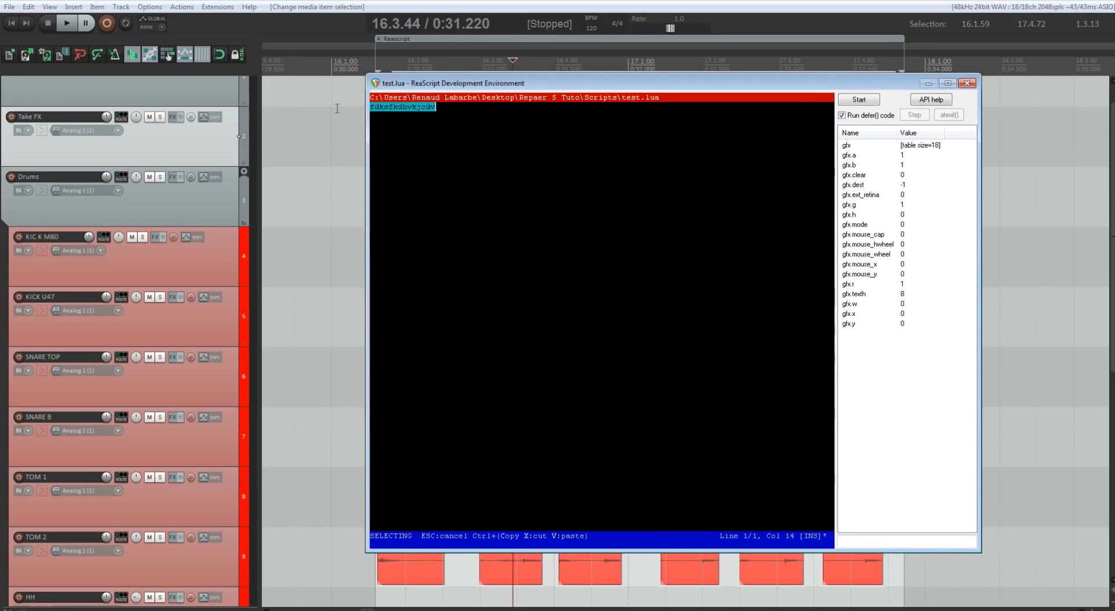
key(Delete)
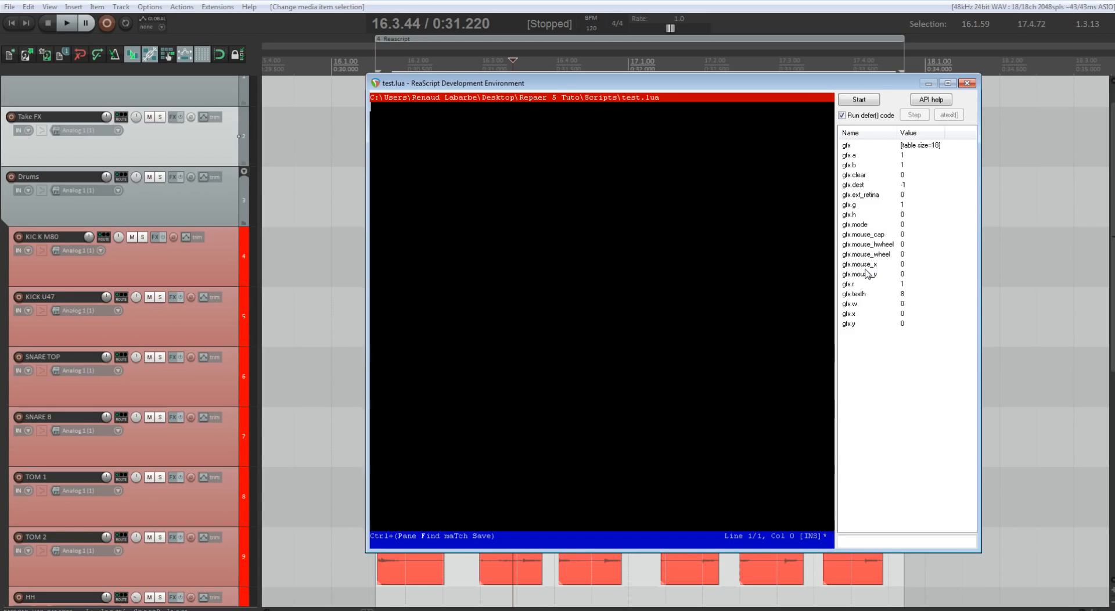
- Close the test.lua editor without saving the modifications and shift the Actions window slightly
click(966, 83)
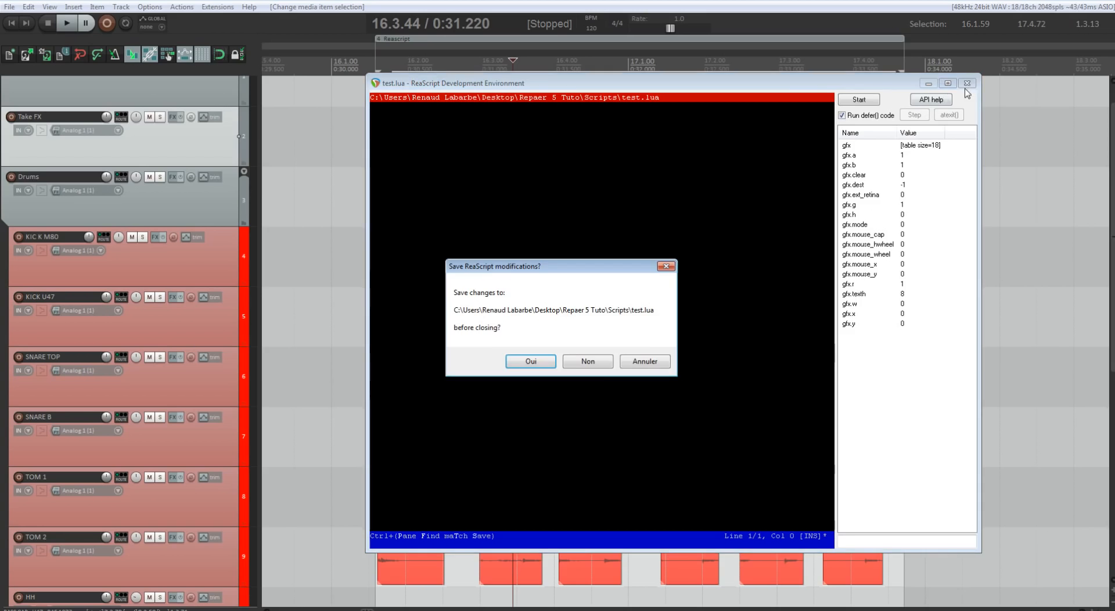
click(588, 362)
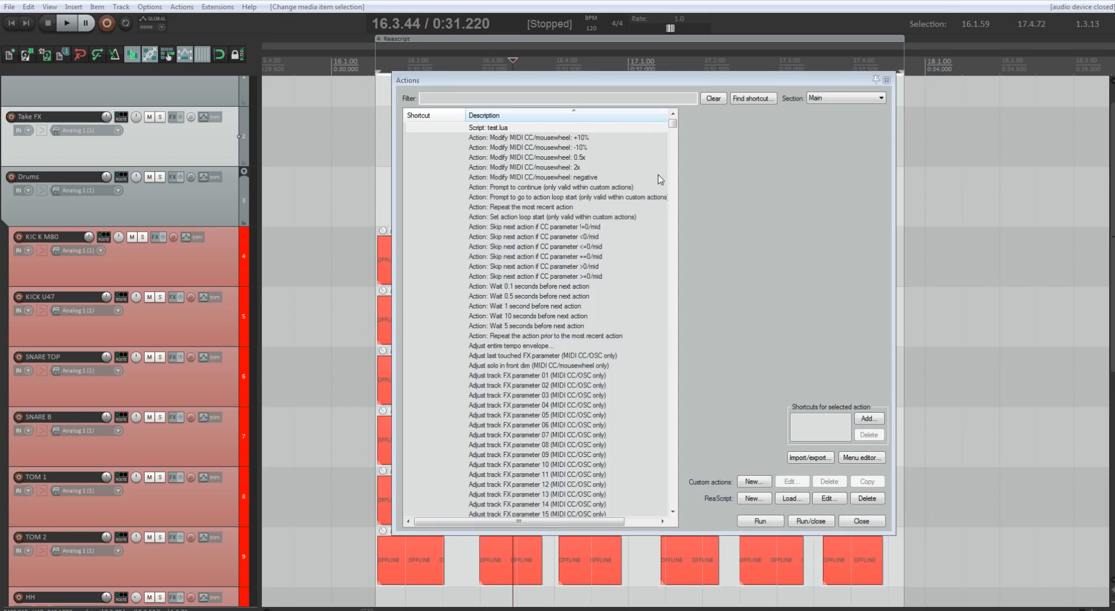
drag(692, 81, 662, 58)
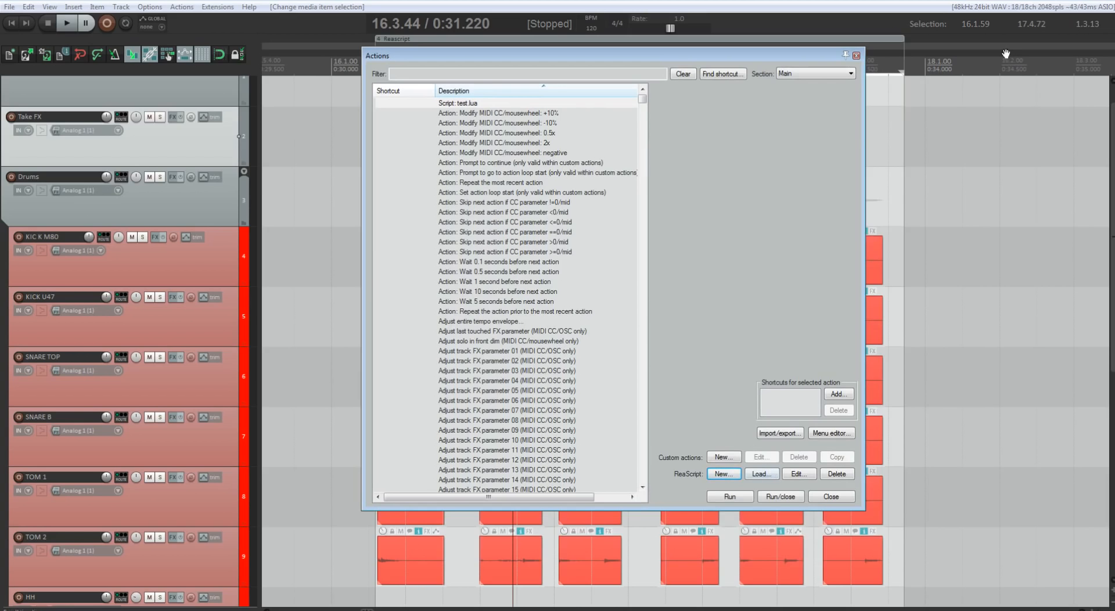
- Move "Quantize item positions by X percent.eel" from the desktop into the Scripts folder of the REAPER resource path
click(146, 9)
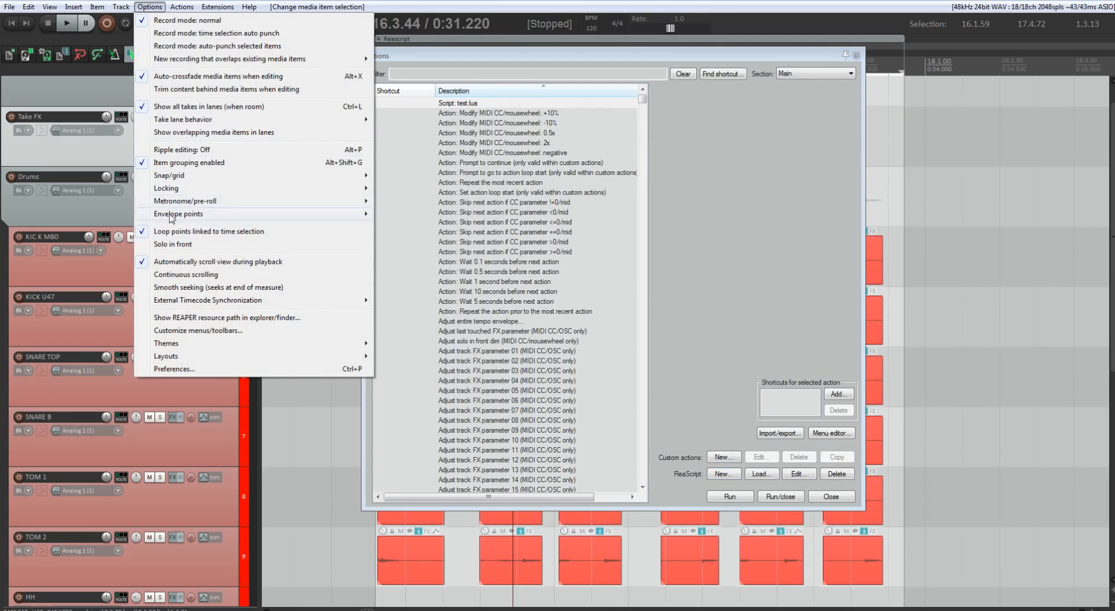
click(194, 318)
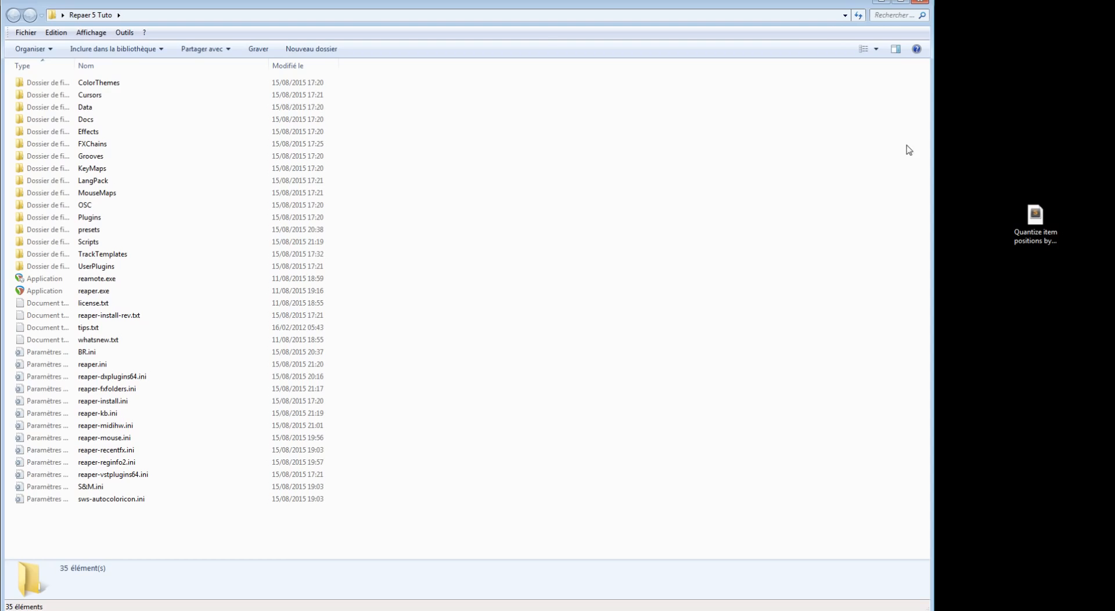
double_click(96, 242)
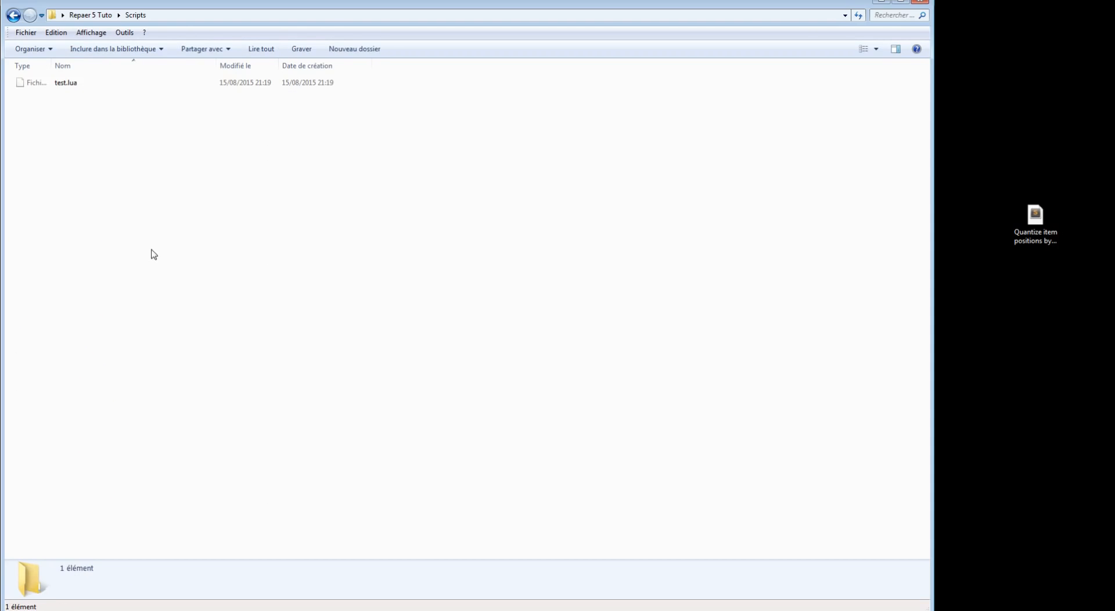
drag(914, 202, 260, 201)
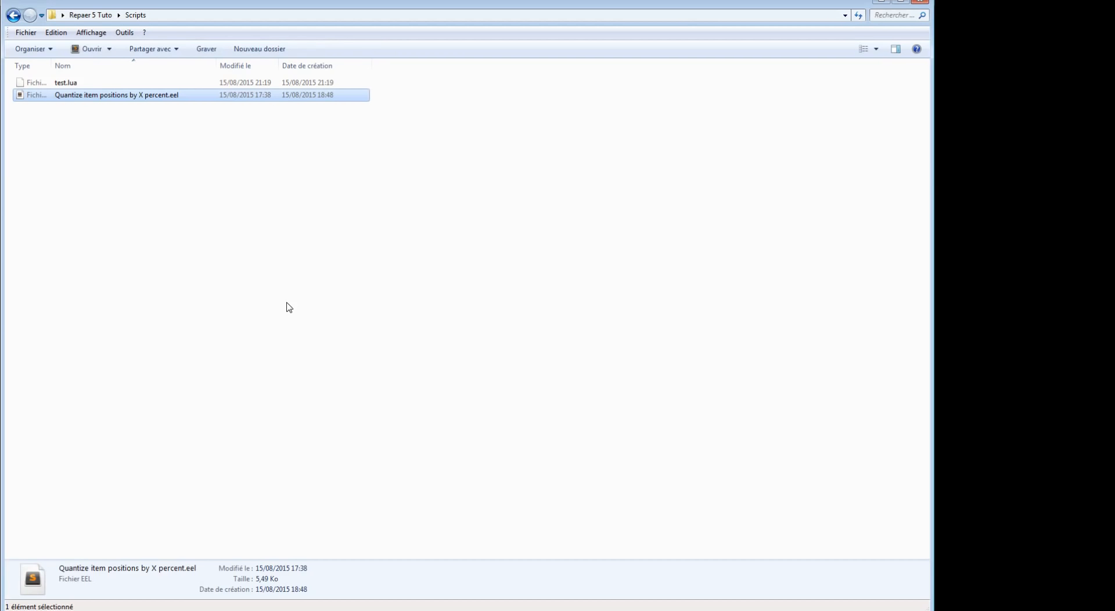
click(313, 604)
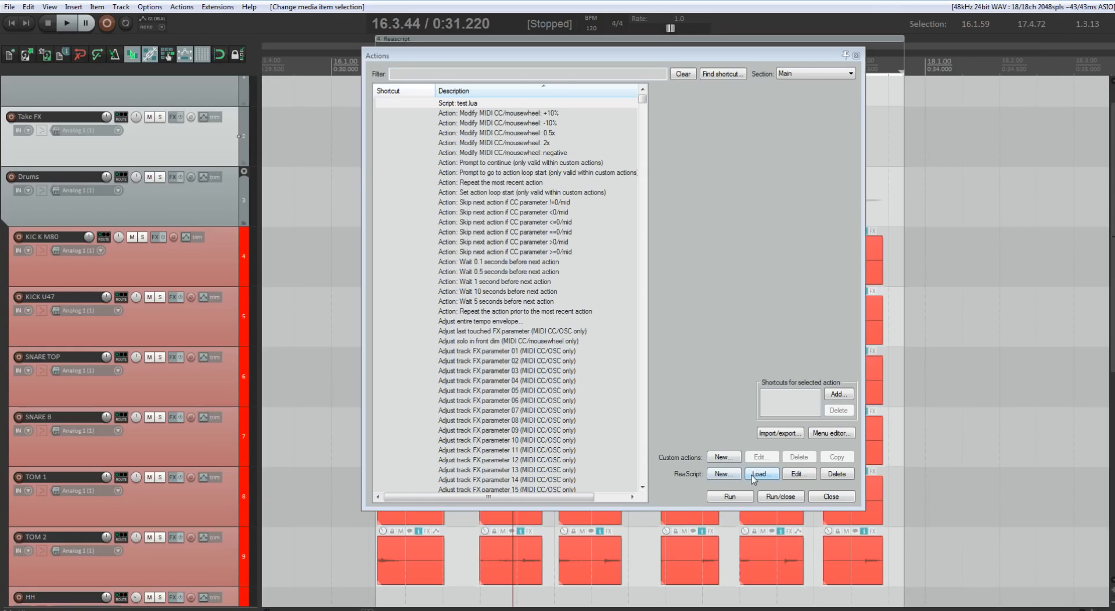
- Load the script "Quantize item positions by X percent.eel" into the action list and select it
click(758, 474)
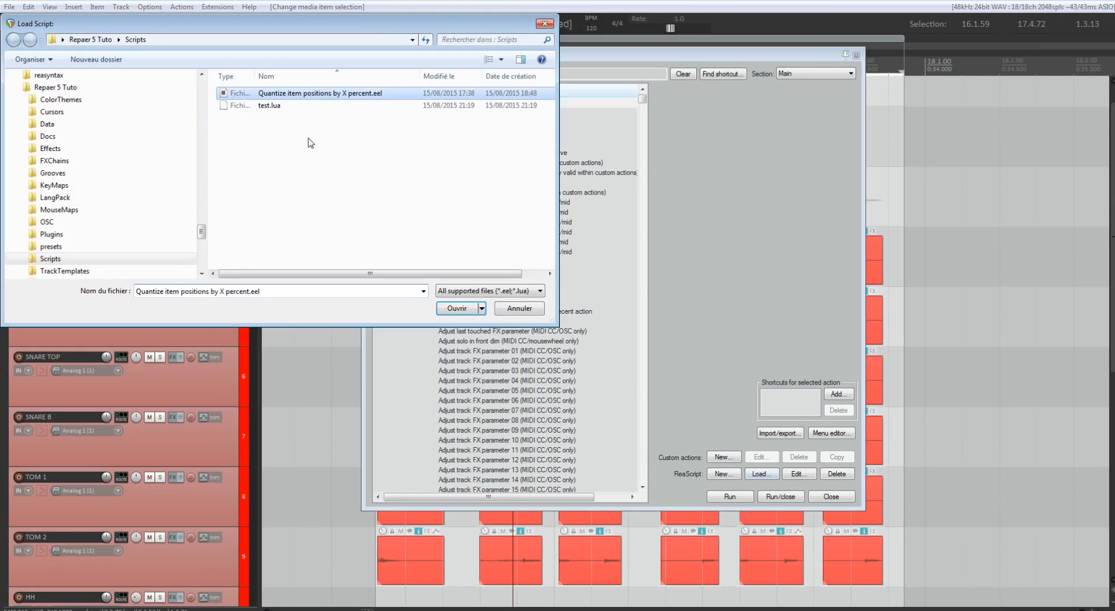
click(462, 310)
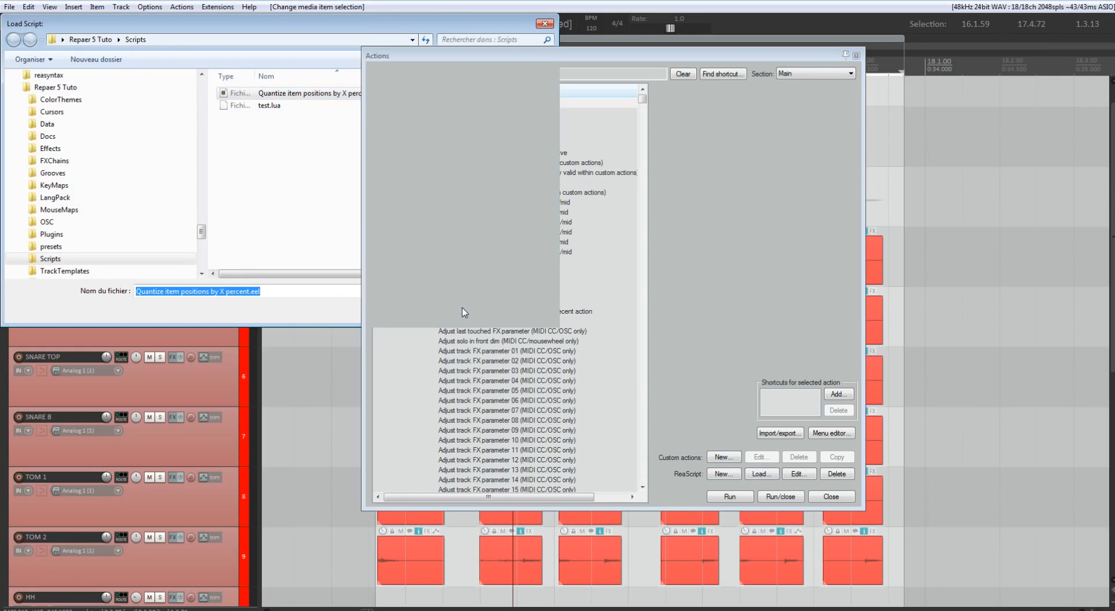
click(482, 103)
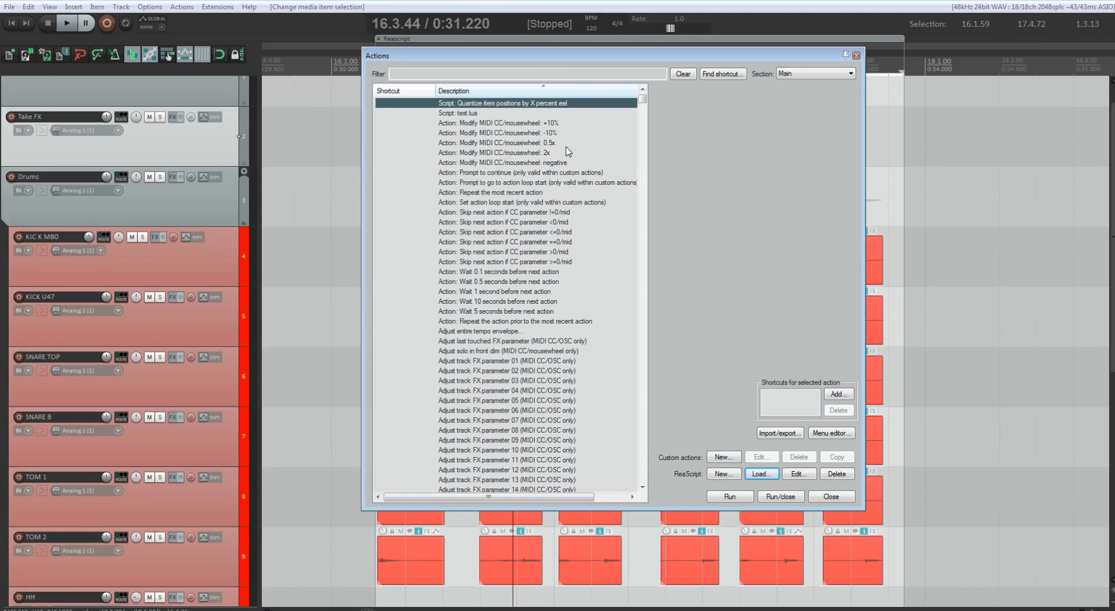
scroll(526, 284, down, 9)
scroll(525, 284, up, 9)
- Assign a keyboard shortcut to the Quantize item positions script and close the action list
drag(546, 56, 601, 93)
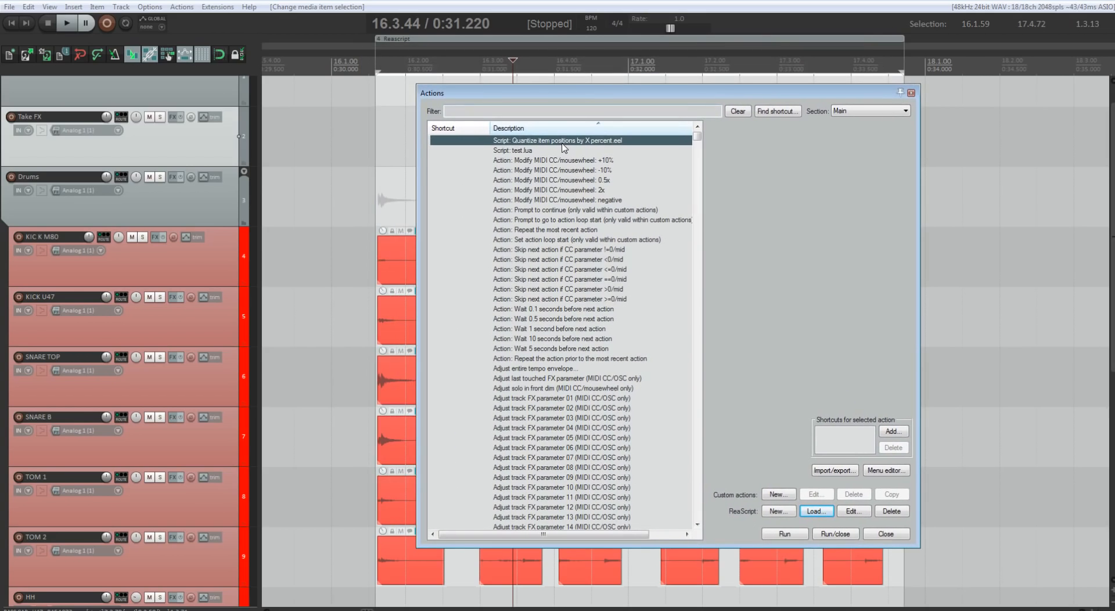
click(894, 433)
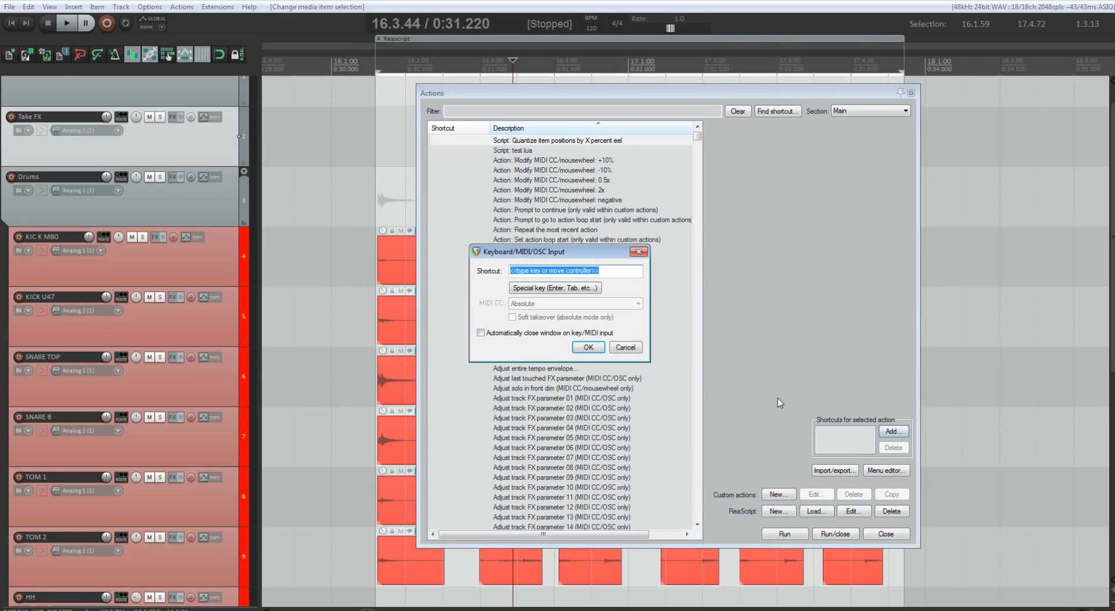
click(586, 347)
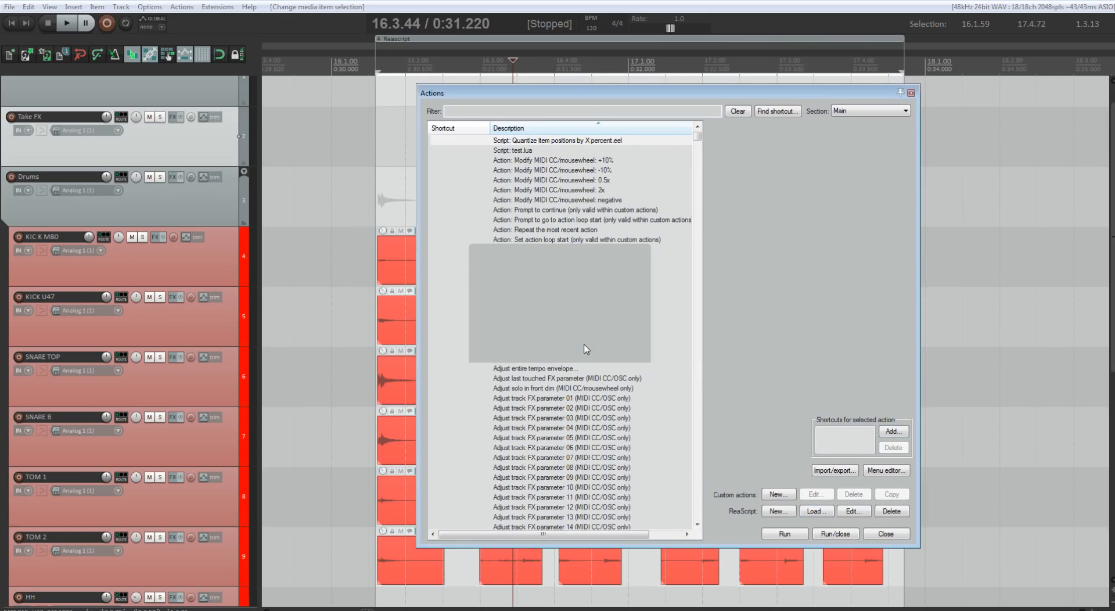
click(910, 93)
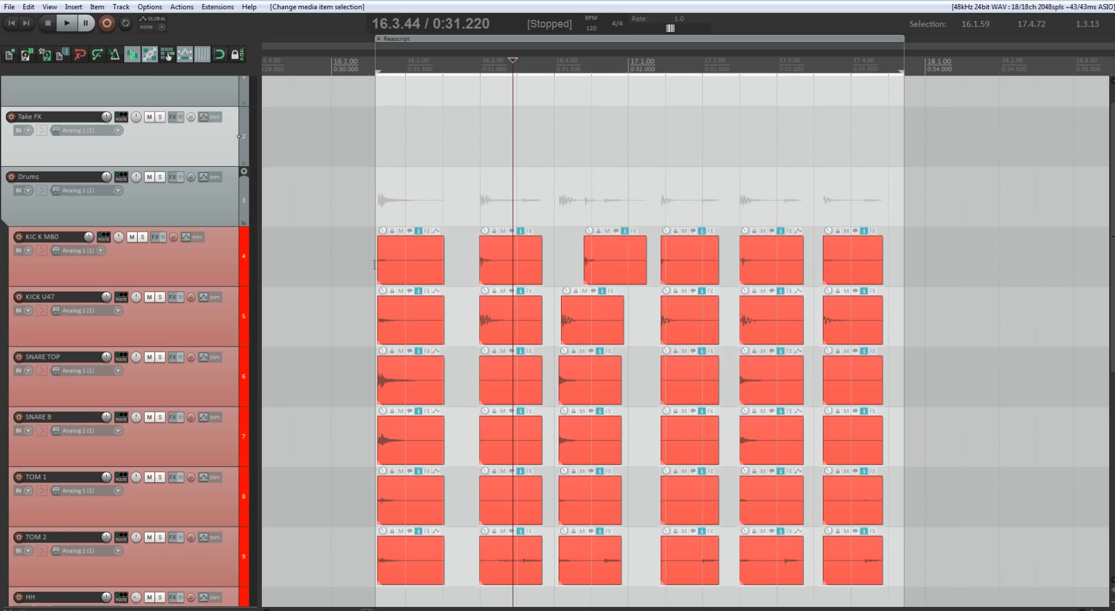
- Select the split drum items from KICK M80 through TOM 2 and quantize them to the grid with the Quantize script
drag(365, 258, 863, 546)
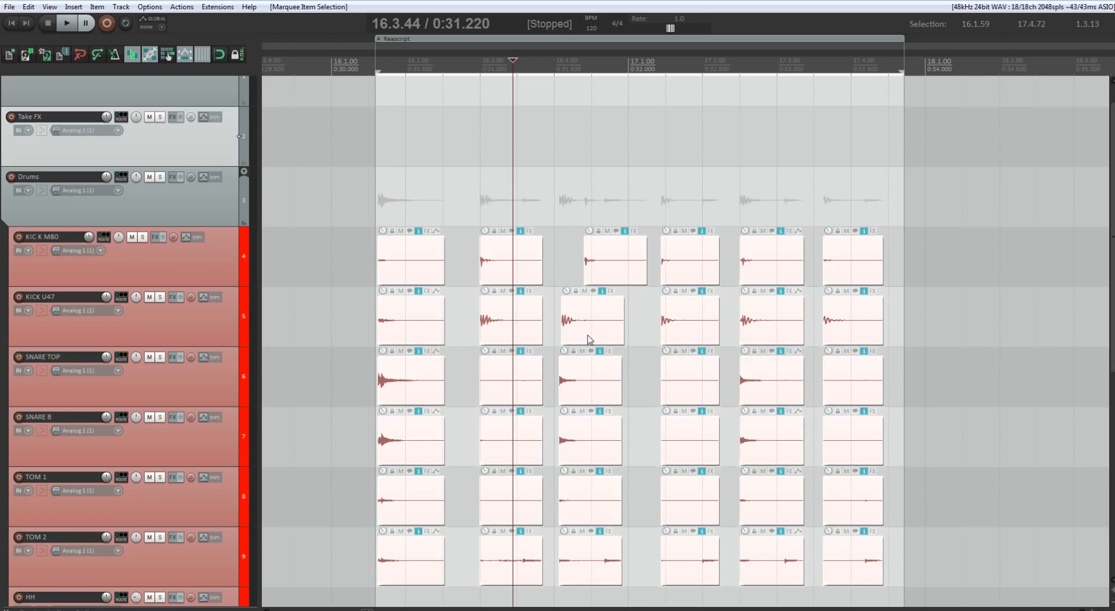
key(q)
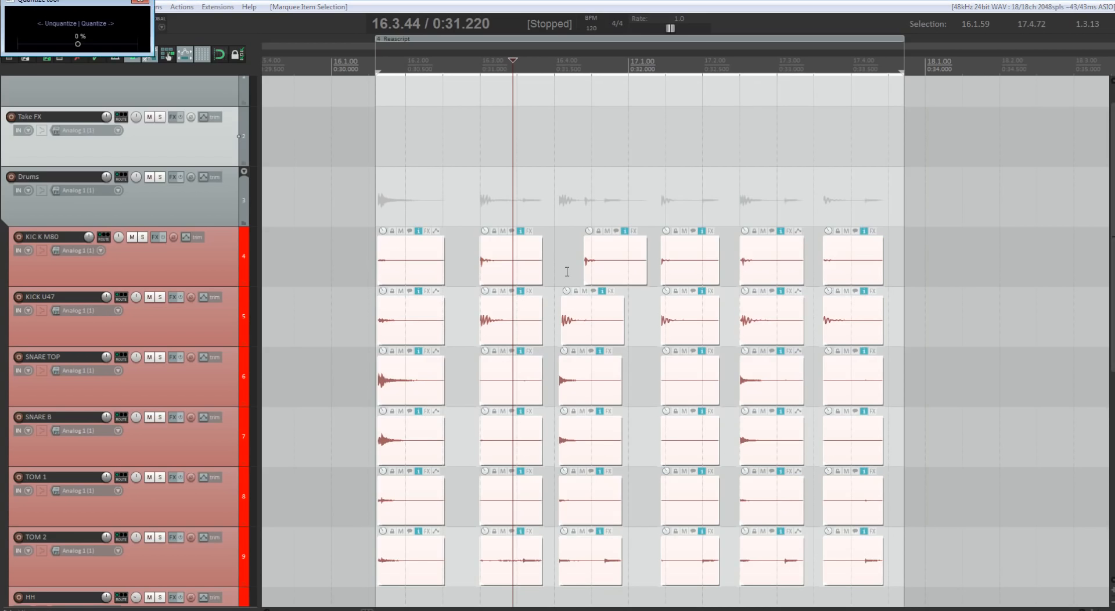
drag(115, 3, 649, 124)
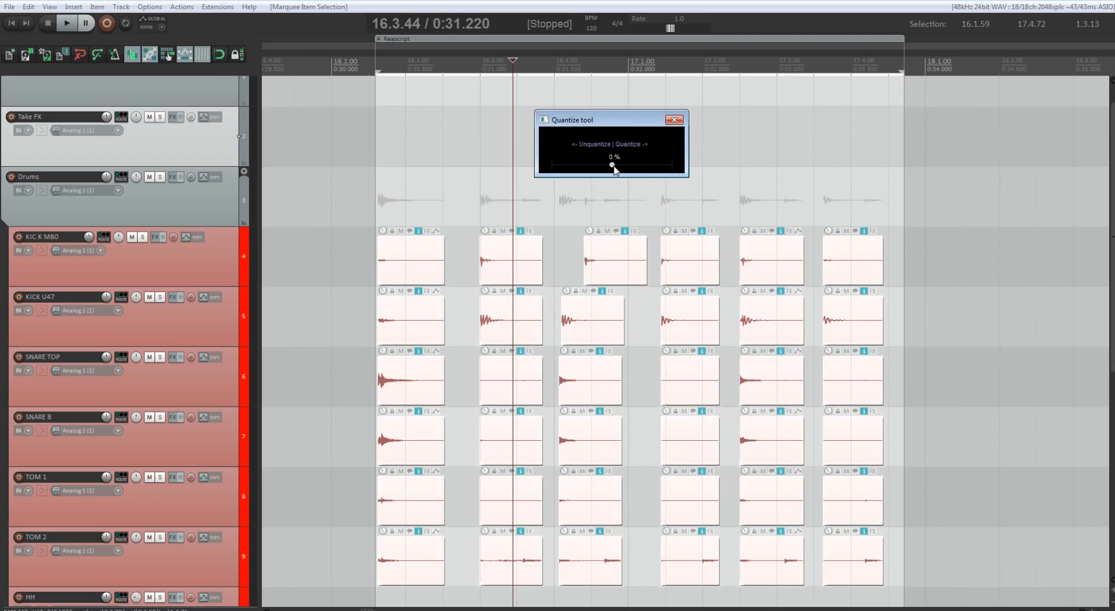
mouse_move(612, 164)
mouse_down()
mouse_move(696, 171)
mouse_move(552, 176)
mouse_move(563, 182)
mouse_move(688, 175)
mouse_move(537, 169)
mouse_move(704, 172)
mouse_move(552, 169)
mouse_move(649, 166)
mouse_move(619, 156)
mouse_up()
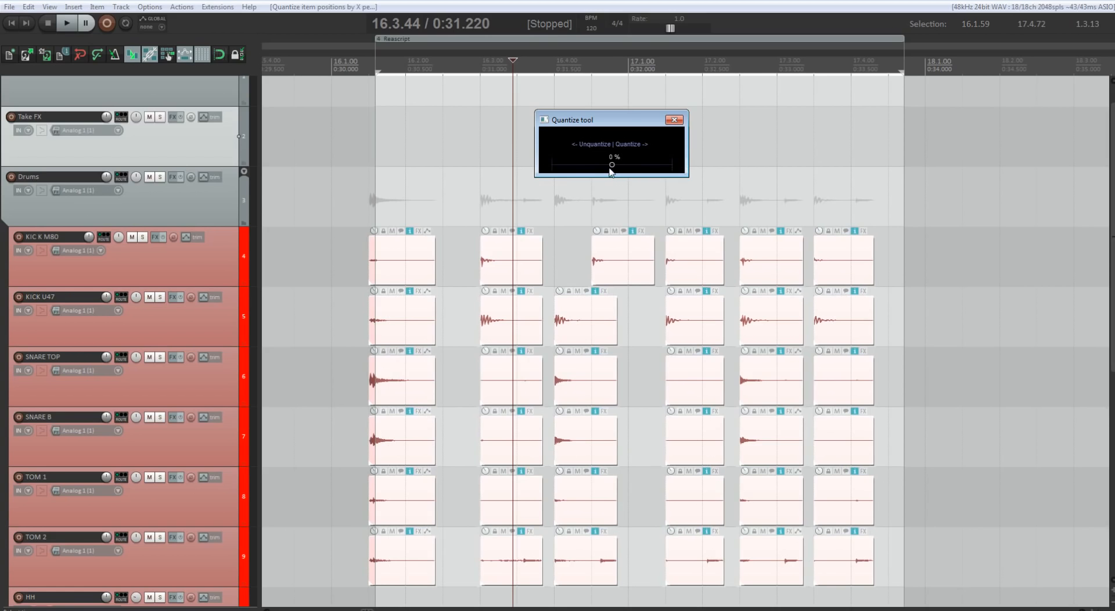
- Set the grid line spacing to 1/4 and shift the third KICK M80 item with the Quantize tool, then close it
right_click(577, 195)
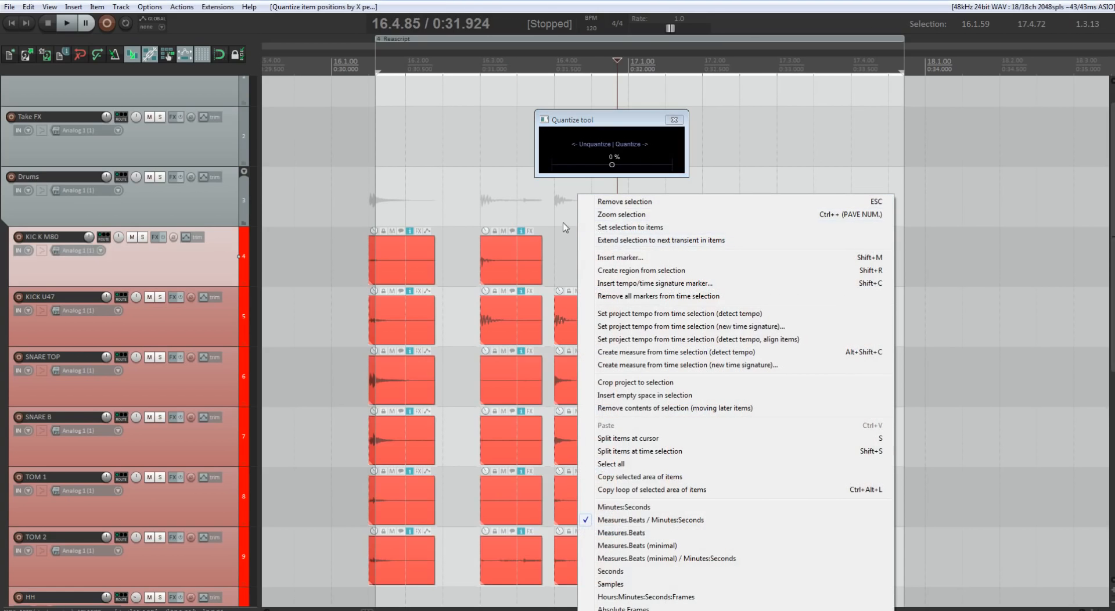
right_click(215, 56)
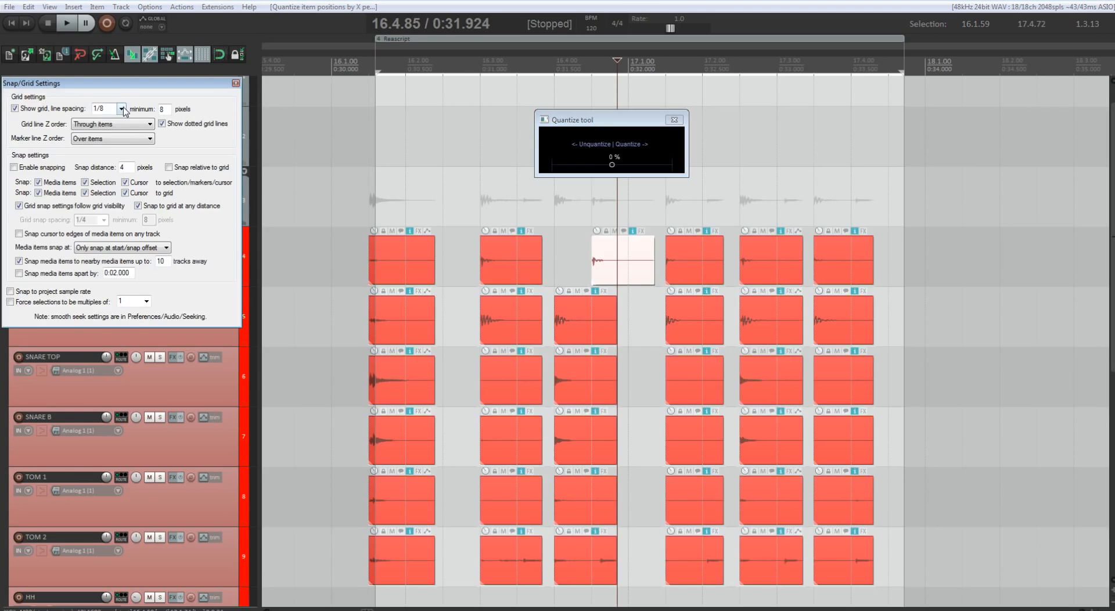
click(121, 108)
click(106, 195)
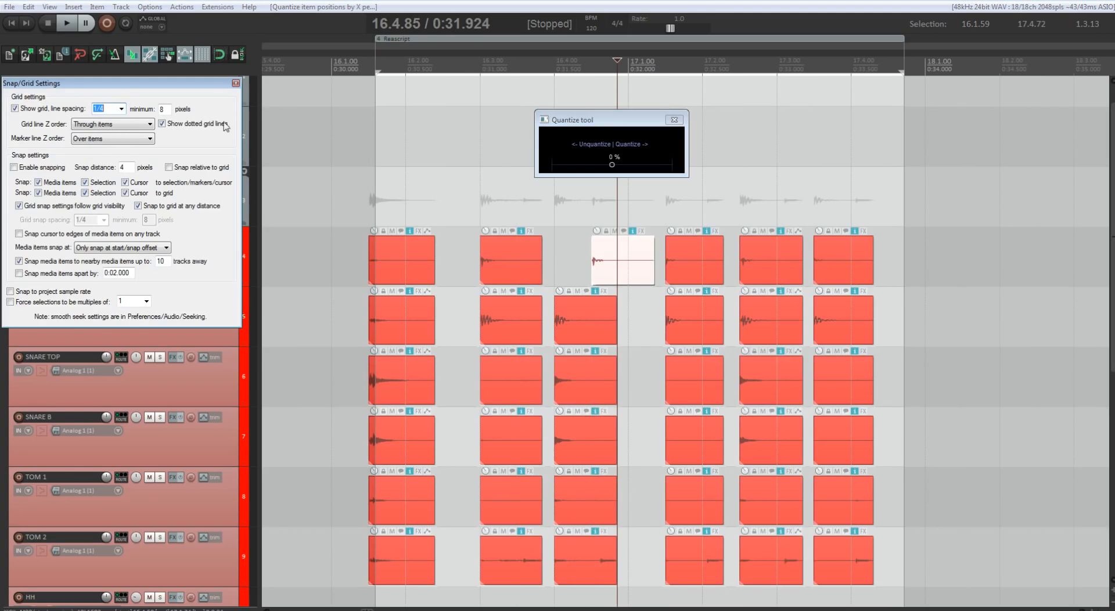
click(235, 83)
mouse_move(613, 167)
mouse_down()
mouse_move(656, 167)
mouse_move(549, 167)
mouse_move(671, 165)
mouse_move(570, 167)
mouse_move(611, 166)
mouse_up()
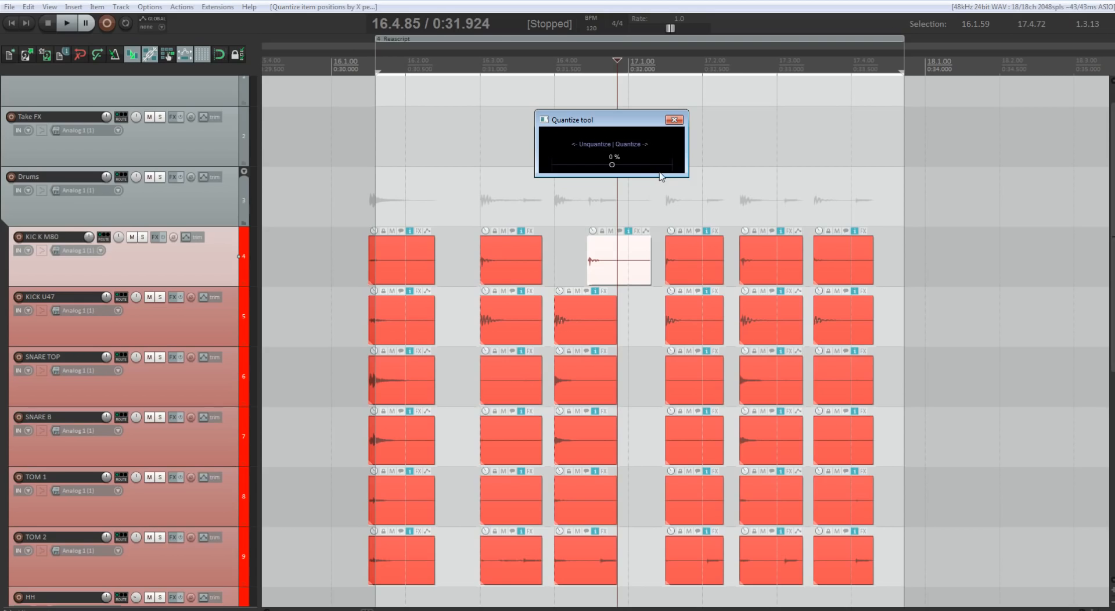
click(673, 119)
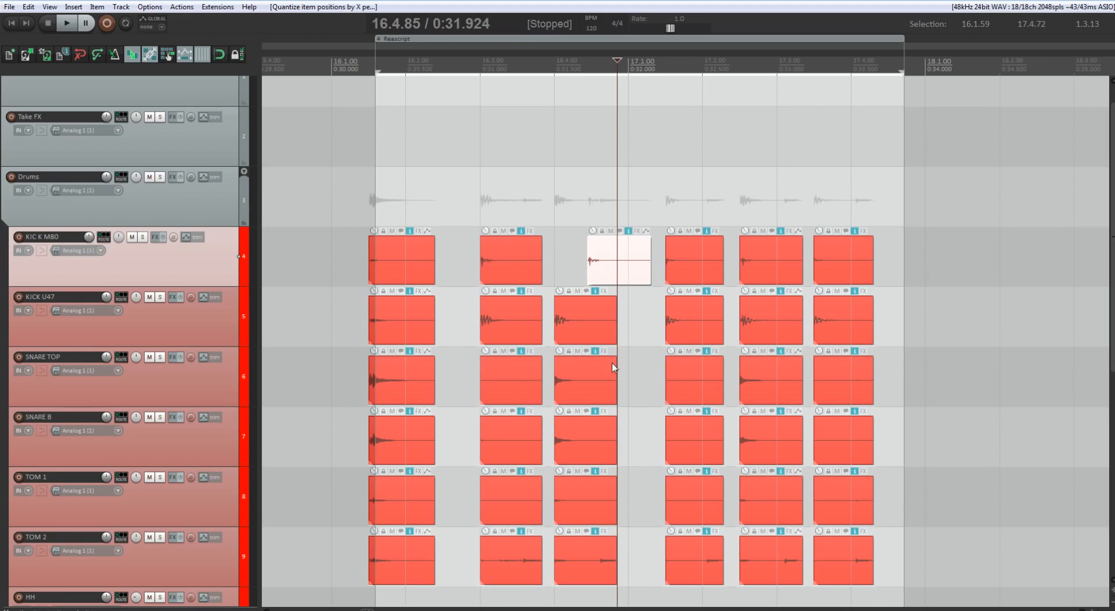
- Mute the Take FX track
scroll(609, 362, up, 1)
scroll(564, 313, down, 8)
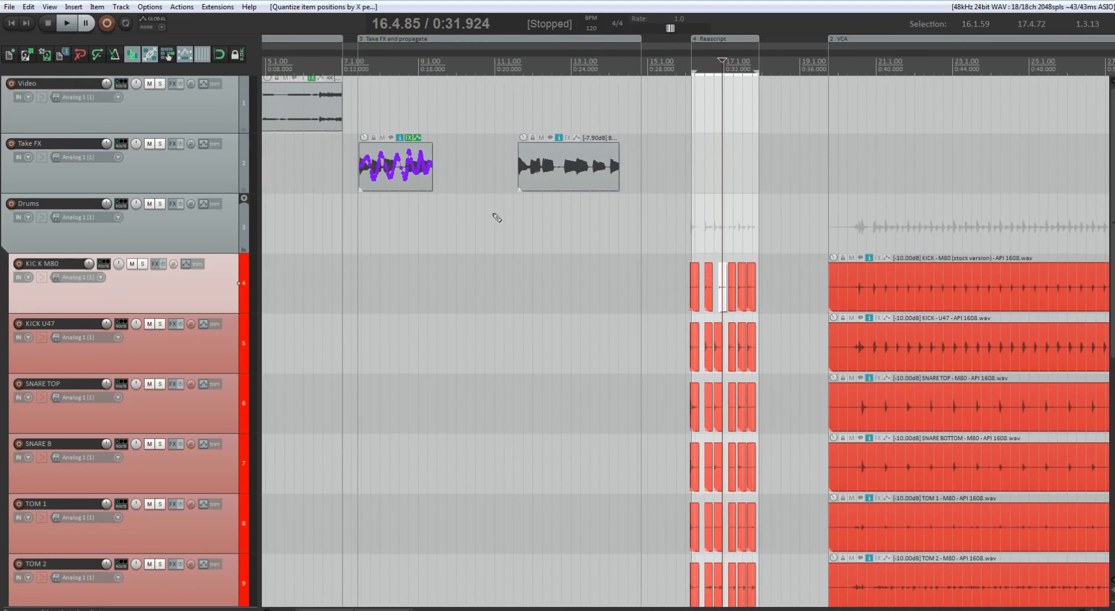
click(149, 144)
scroll(328, 153, up, 1)
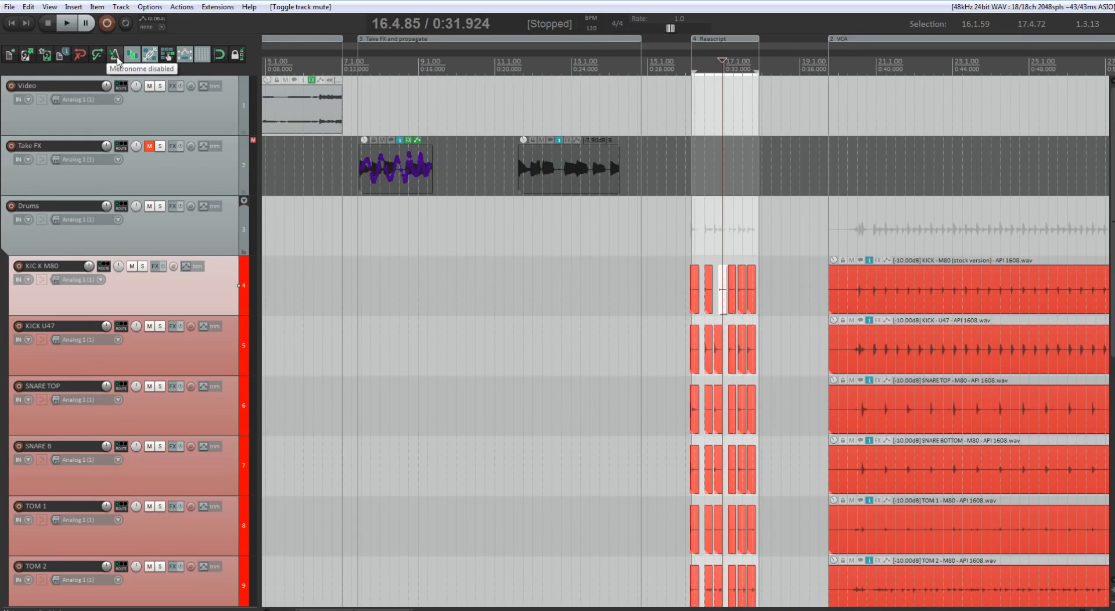
- Set the metronome beat pattern to ABBB and enable the metronome
right_click(114, 55)
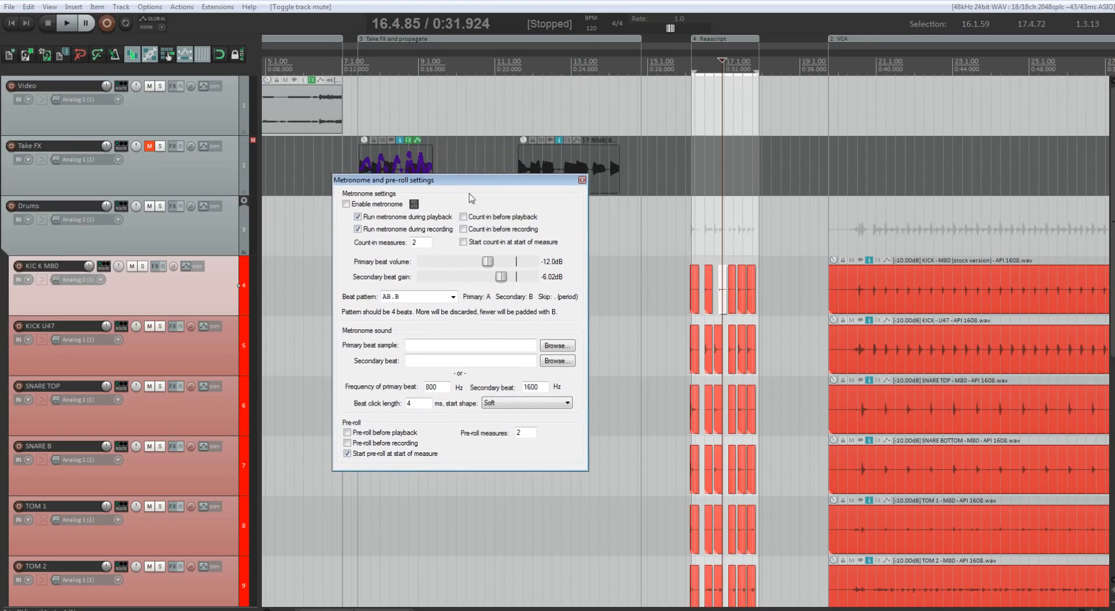
click(453, 297)
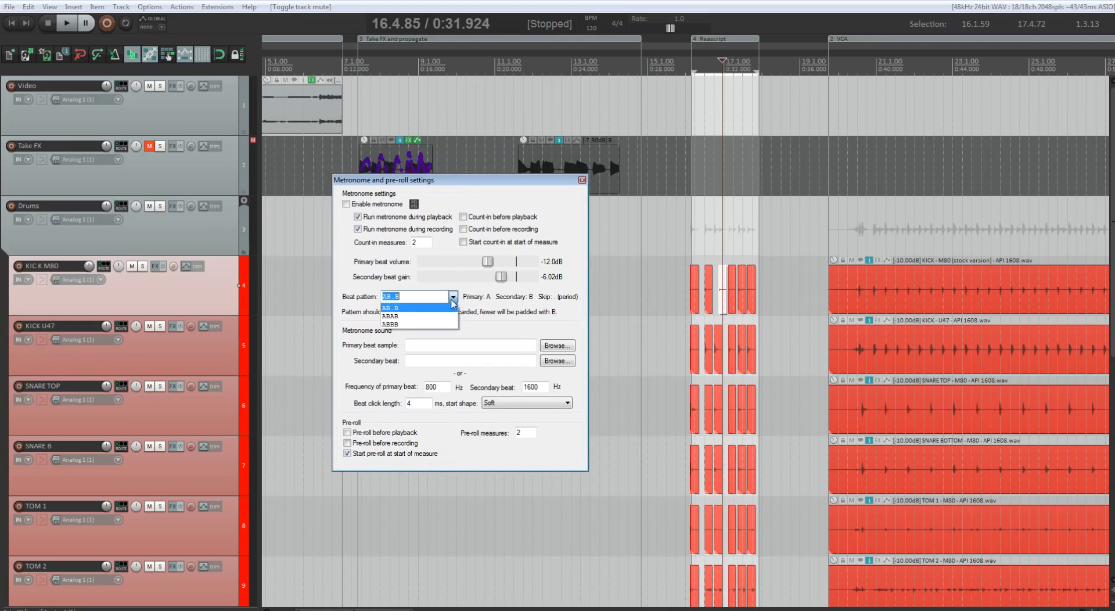
click(389, 324)
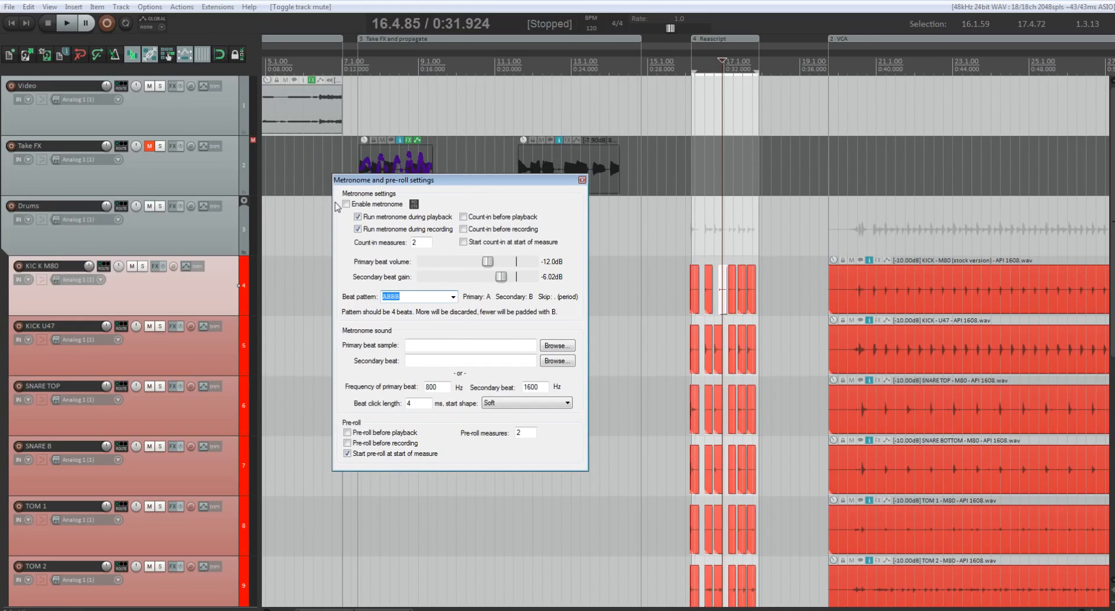
click(347, 205)
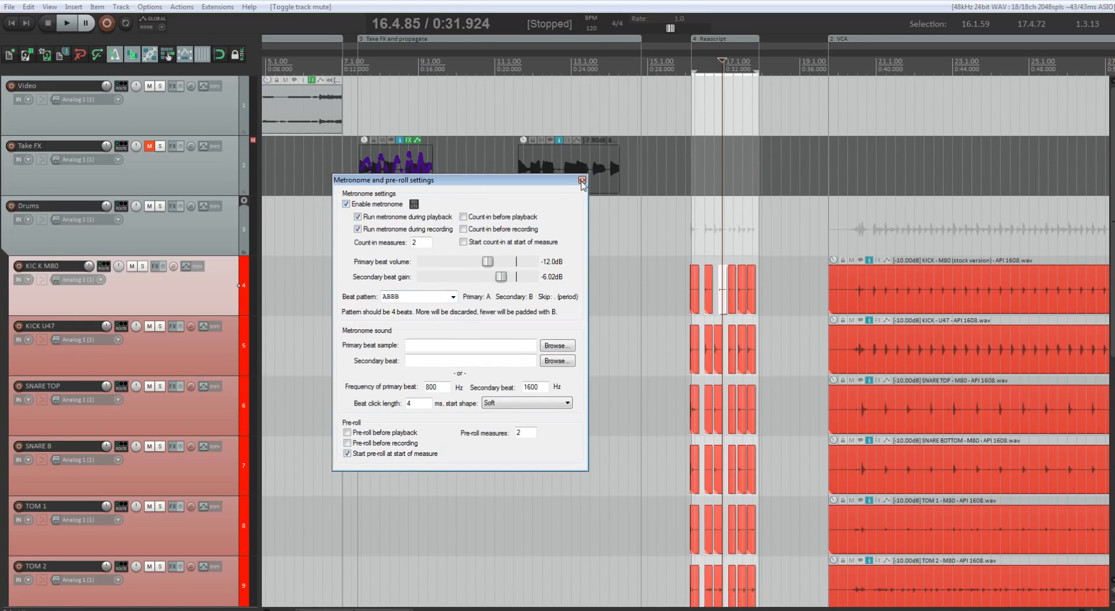
click(581, 180)
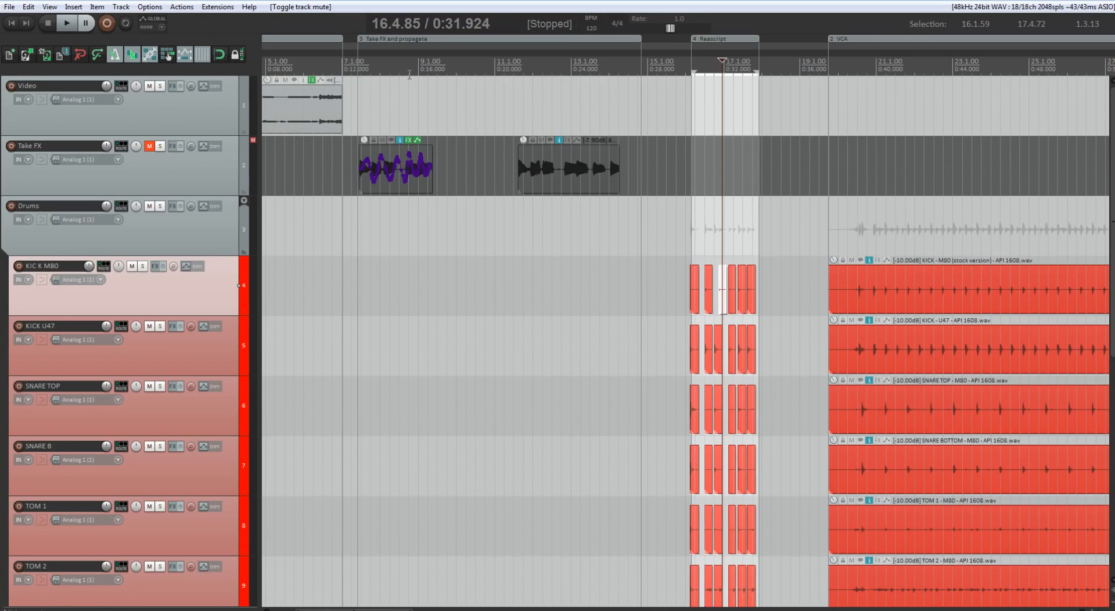
- Enable snapping, set the edit cursor to 9.1.00, and play briefly from there to audition the metronome
click(356, 61)
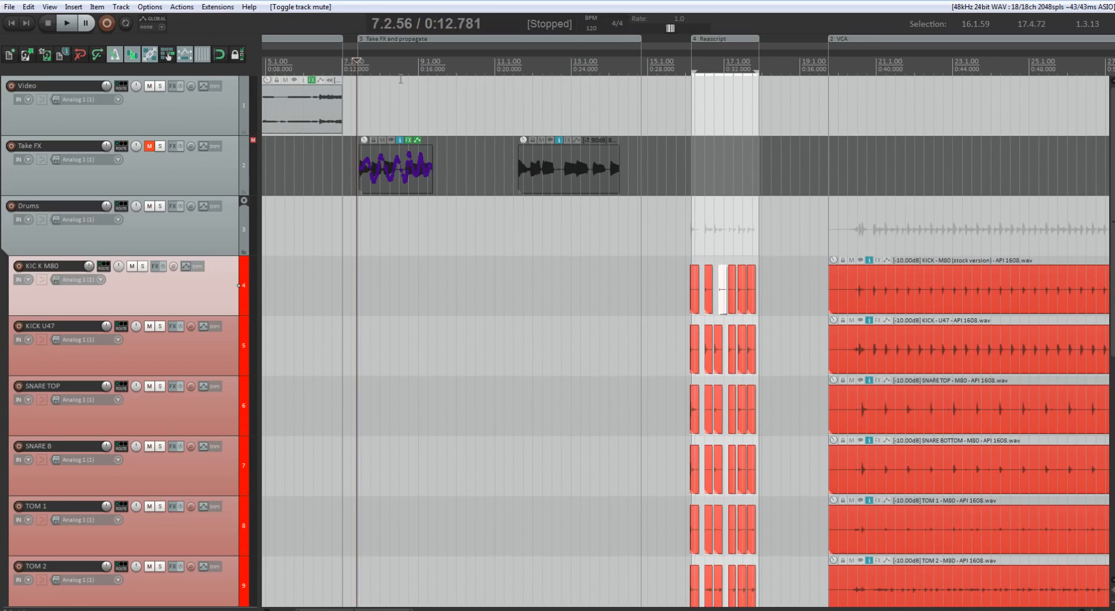
click(415, 63)
click(219, 54)
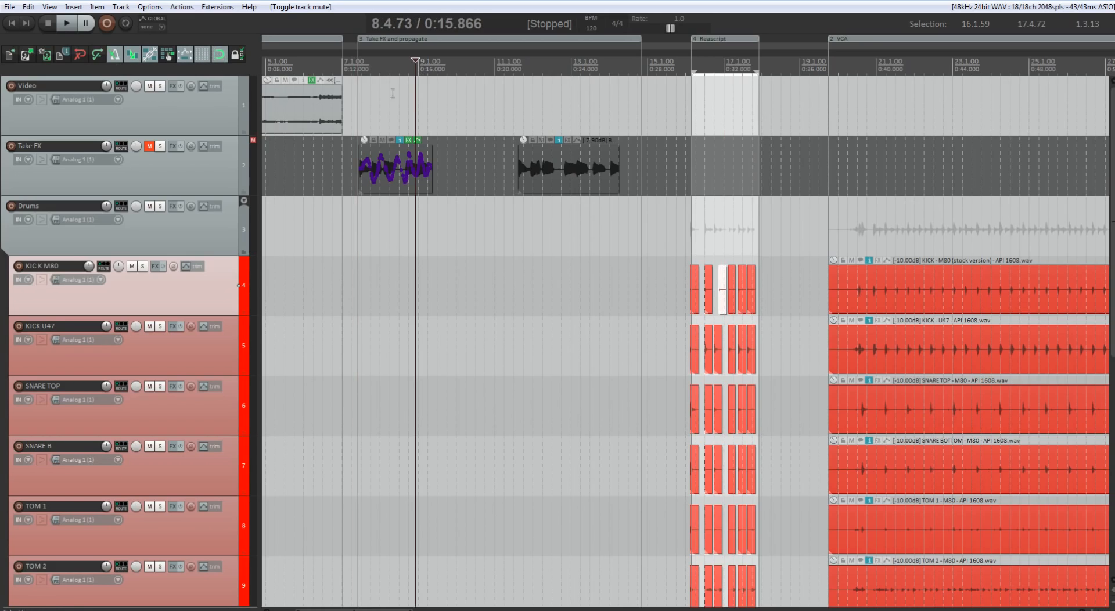
click(418, 62)
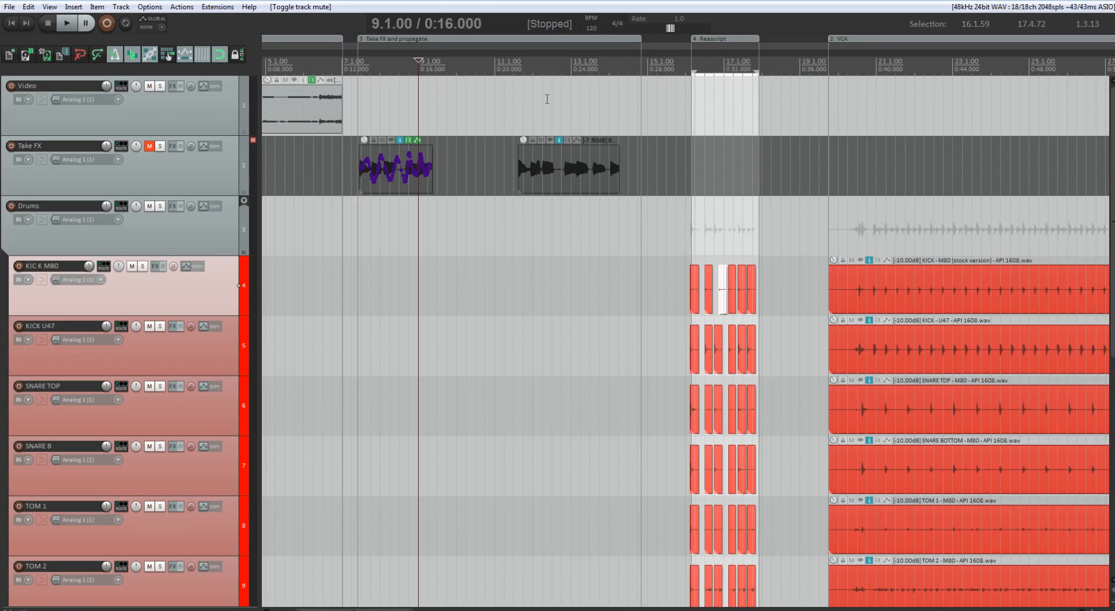
key(space)
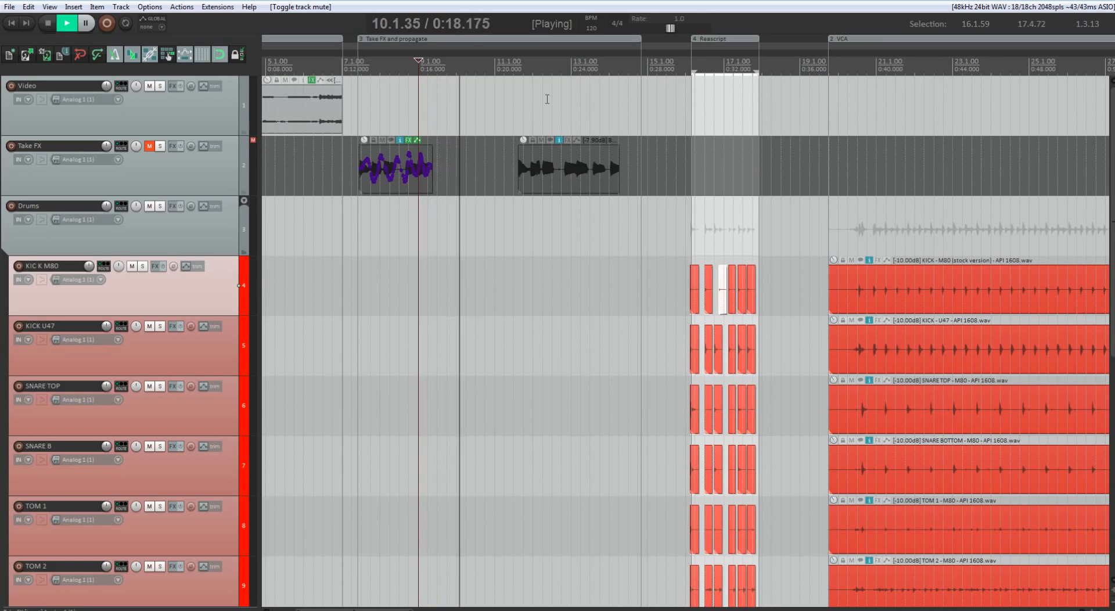
key(space)
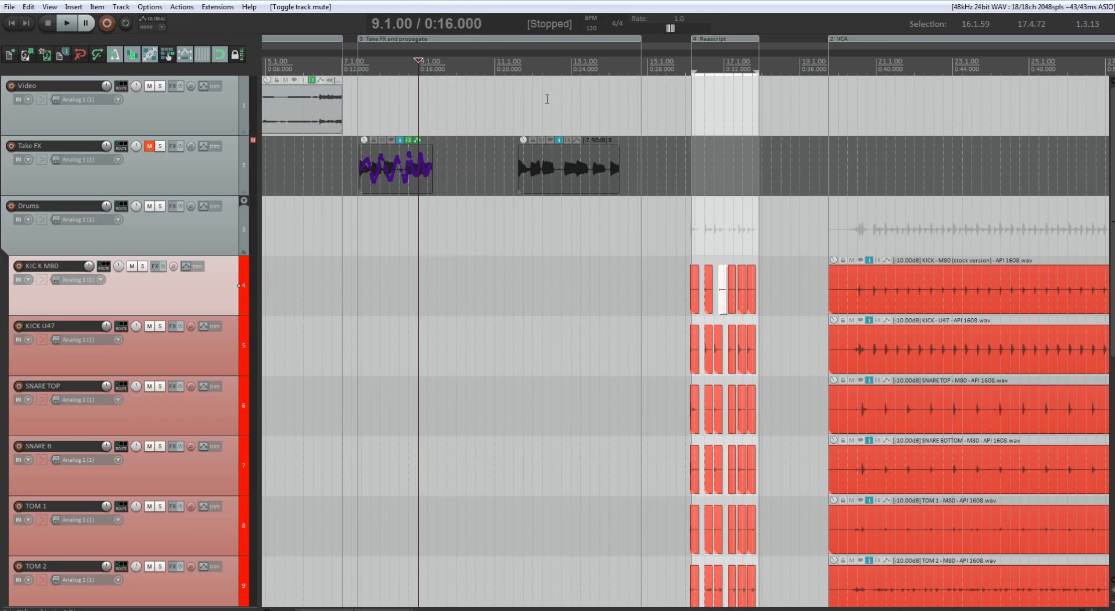
- Change the third beat of the metronome pattern to A, making it ABAB, and play briefly from 9.1.00 to audition it
right_click(115, 56)
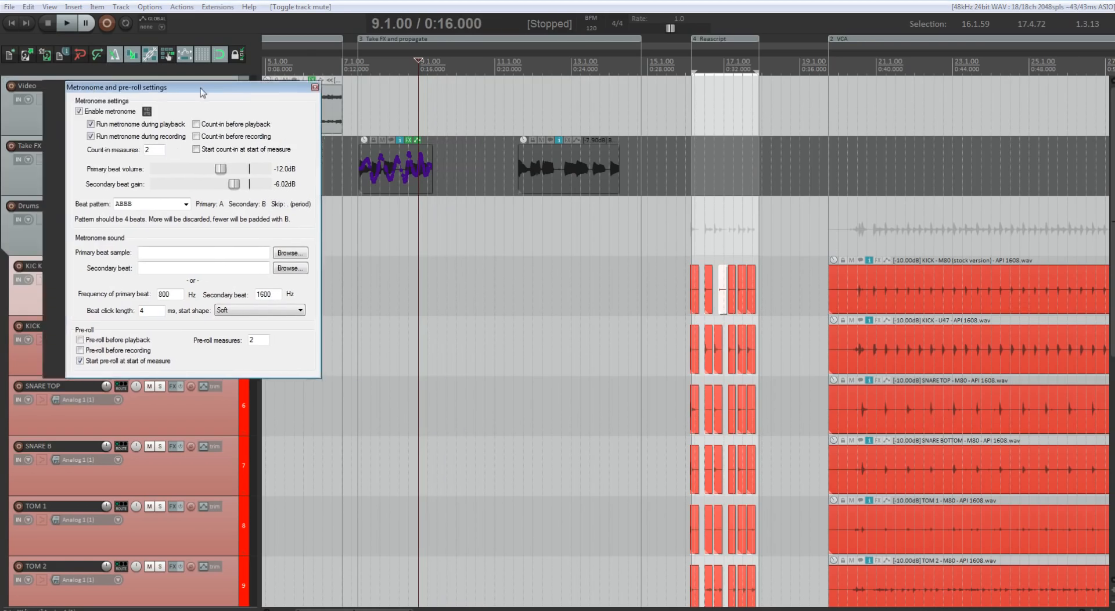
double_click(373, 211)
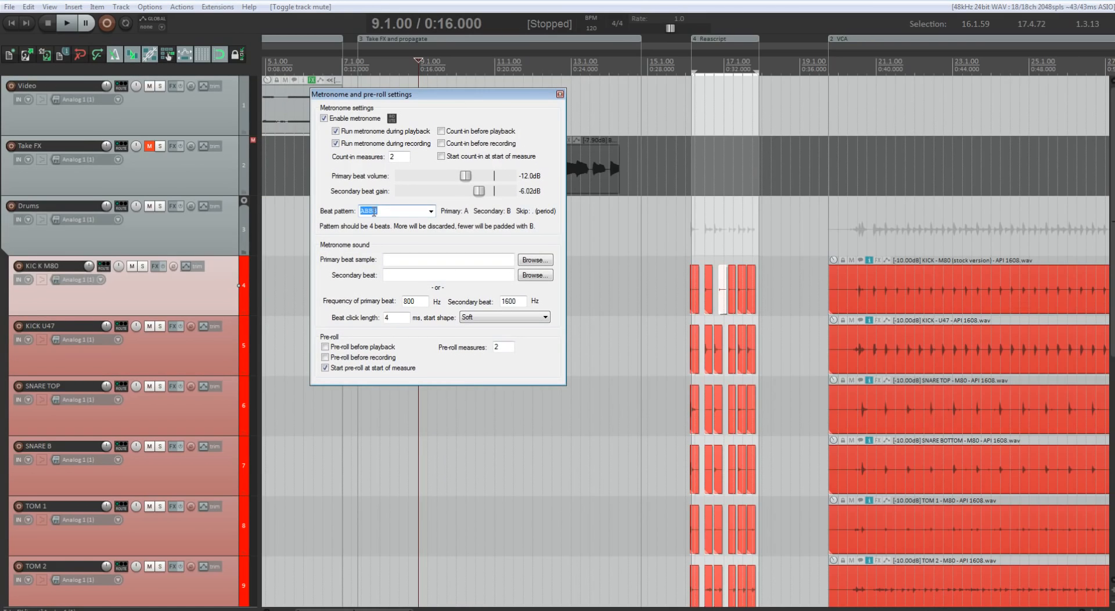
click(374, 212)
drag(374, 212, 370, 212)
text(A)
click(559, 94)
key(space)
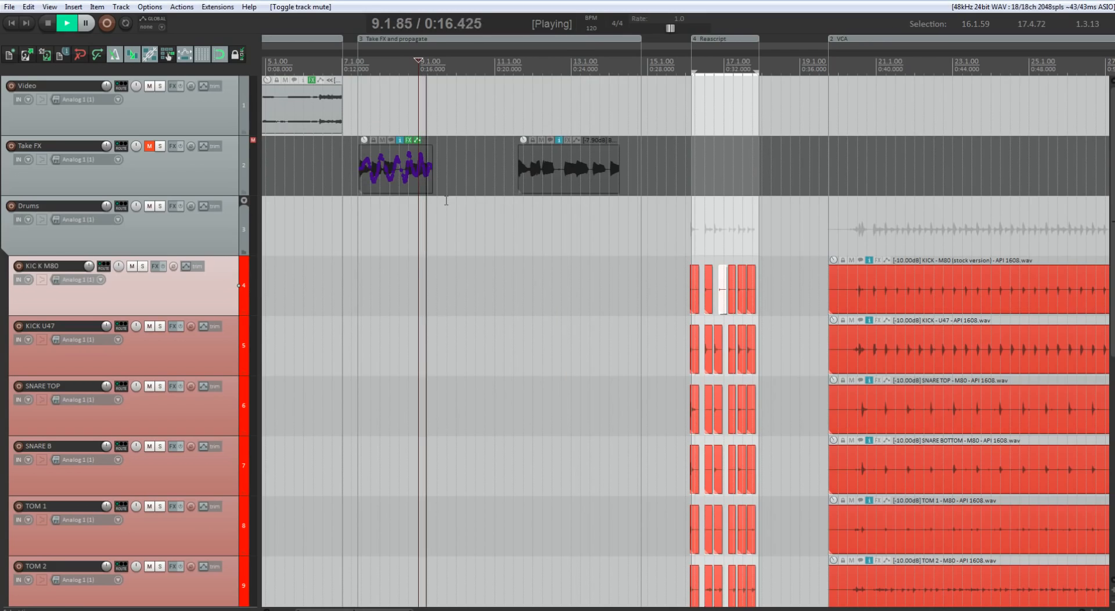
key(space)
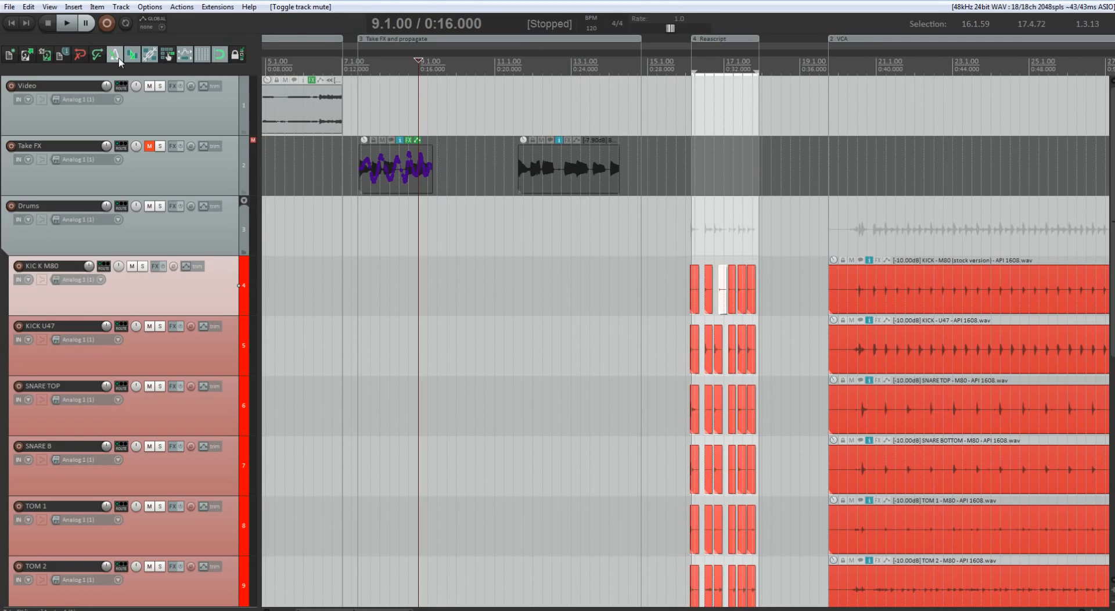
- Make the metronome skip the third beat by setting the pattern to AB.B, and play from 9.1.00 to audition it
right_click(118, 58)
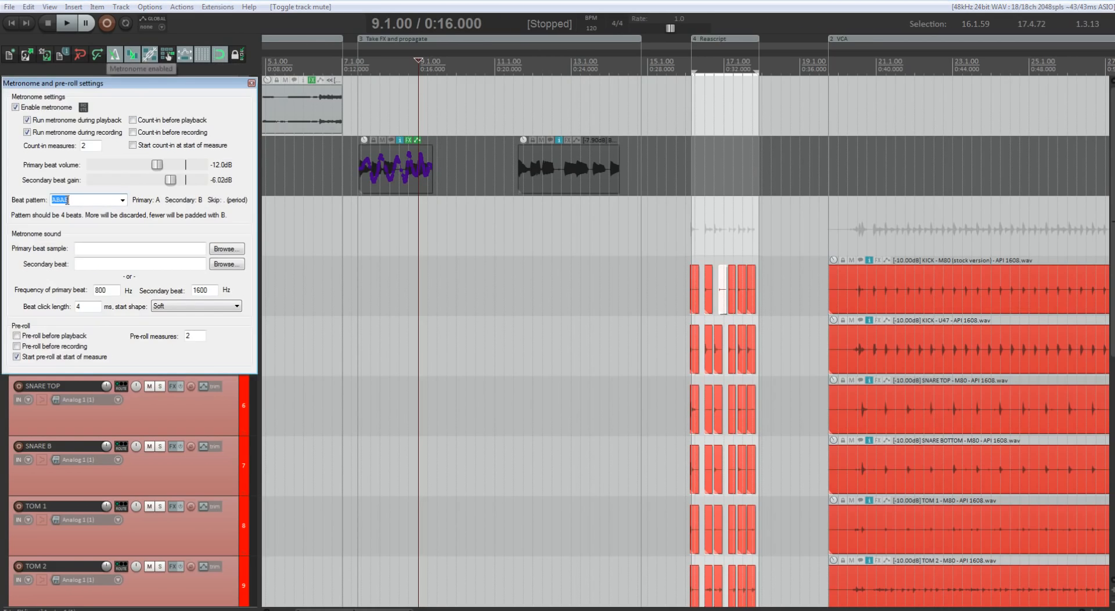
key(BackSpace)
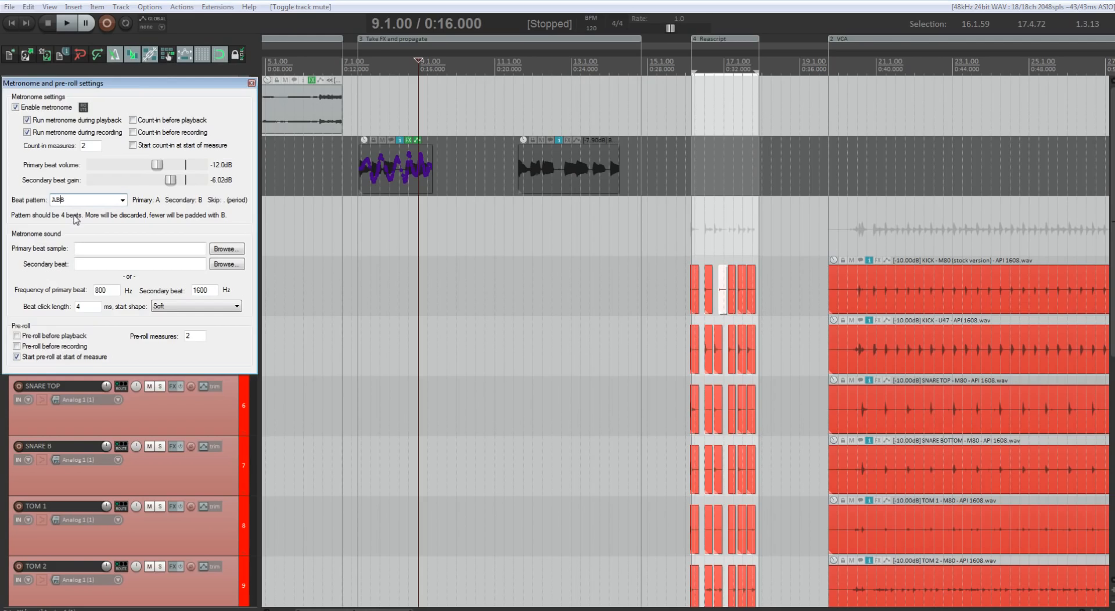
text(.)
click(251, 83)
key(space)
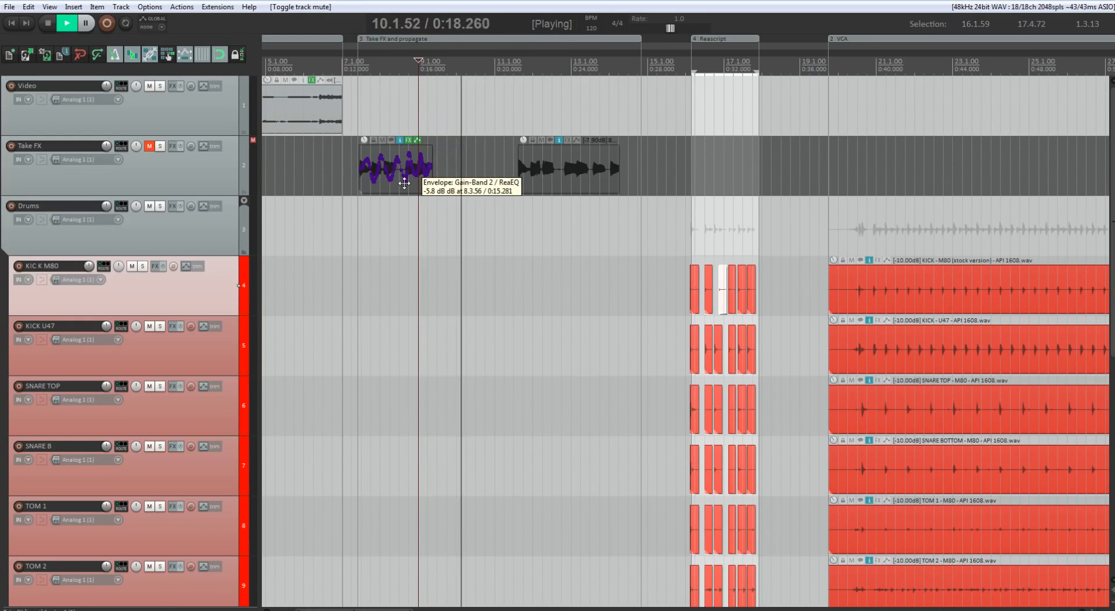
key(space)
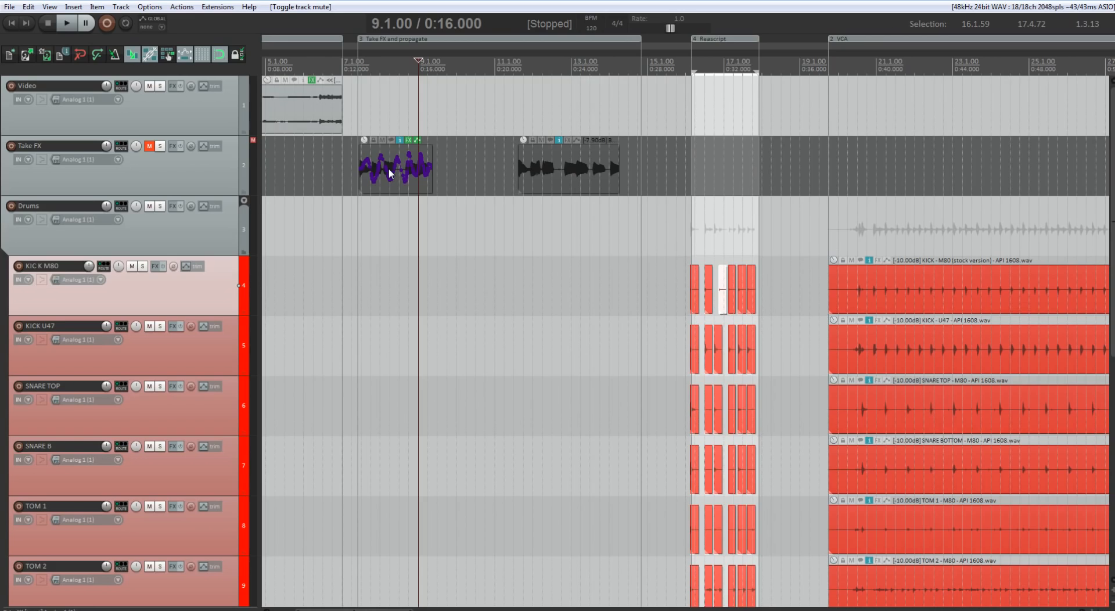
- Draw an empty MIDI item on the KICK M80 track from about 7.3 to 13.2 and open it for MIDI editing
click(589, 302)
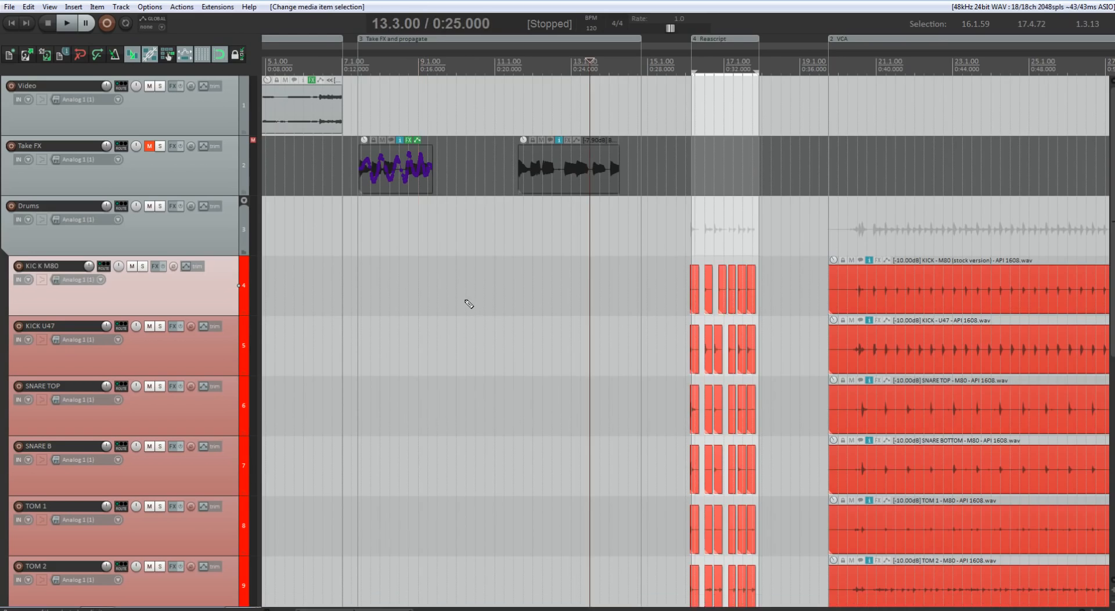
scroll(466, 301, up, 2)
scroll(426, 307, down, 2)
drag(419, 317, 570, 318)
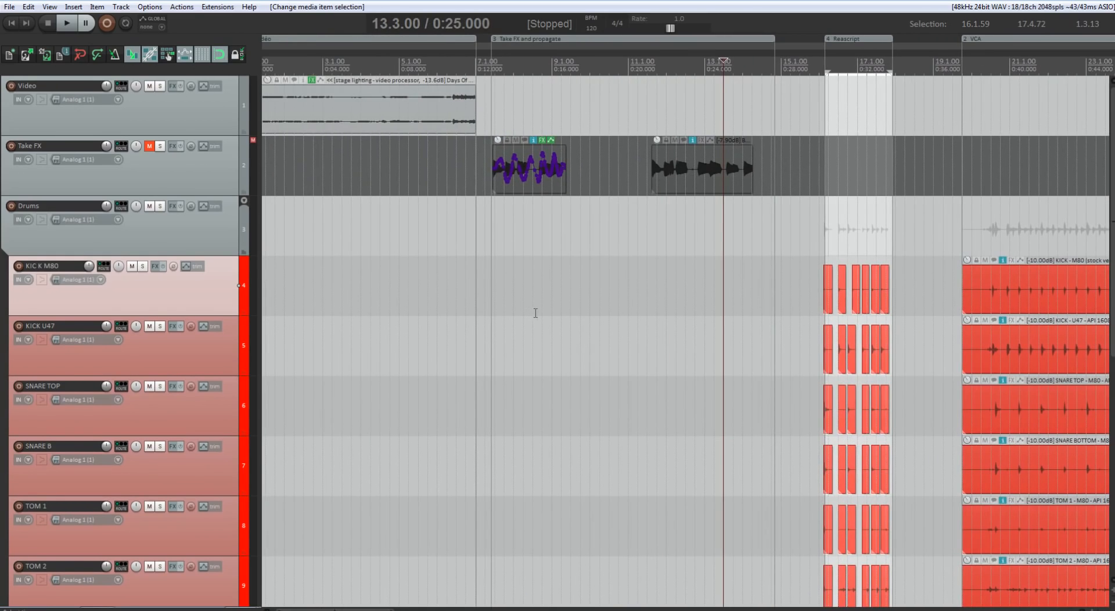
scroll(537, 313, up, 2)
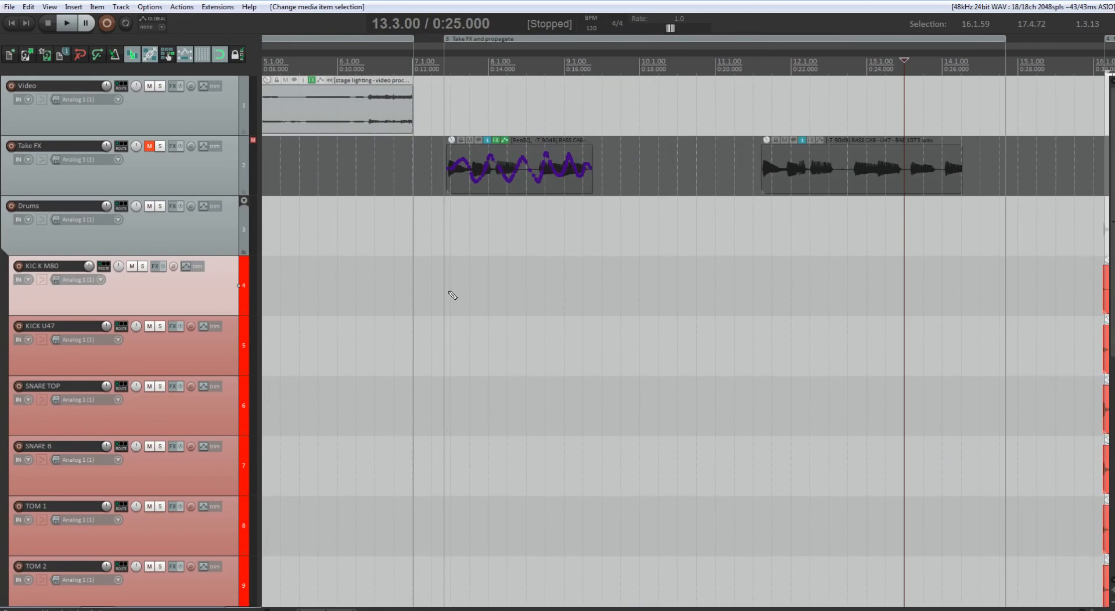
drag(452, 295, 887, 294)
double_click(507, 282)
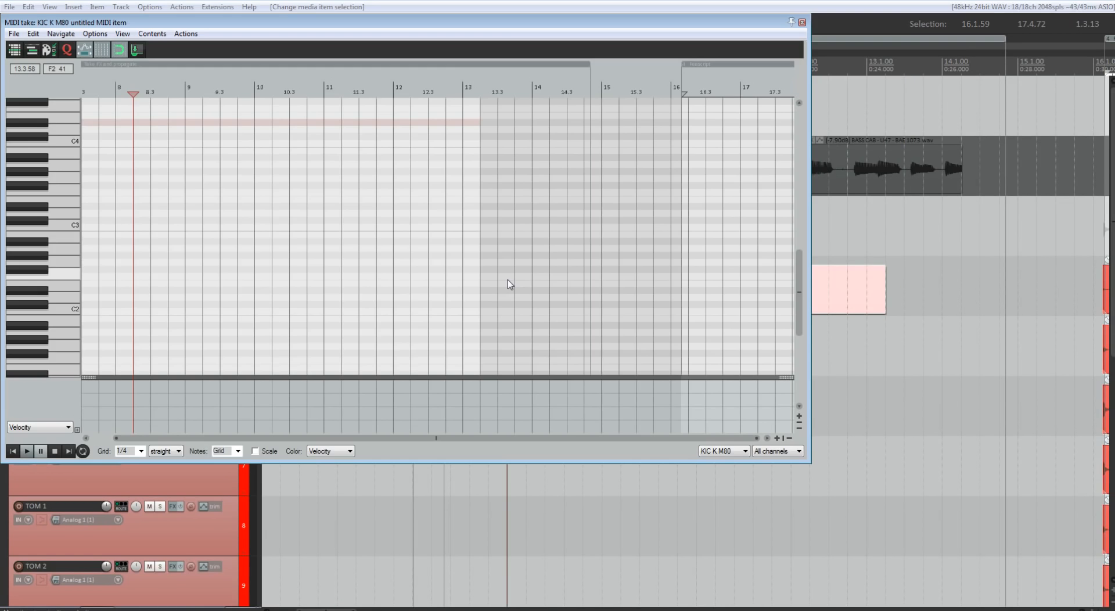
- Insert a quarter note just before 8.3 and switch the lane below the piano roll from Velocity to Off Velocity
click(147, 250)
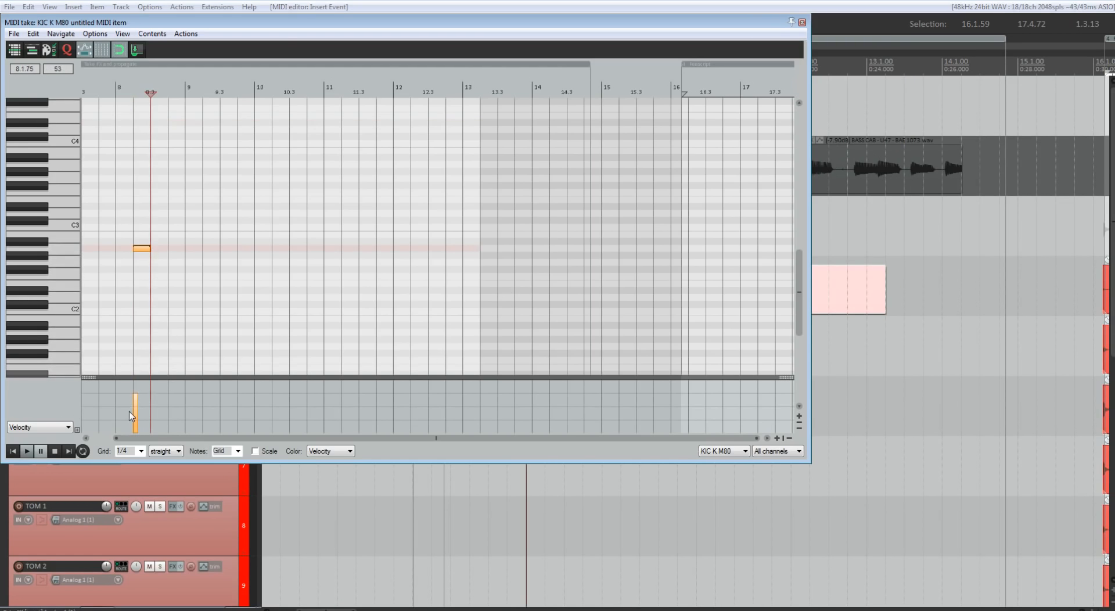
click(57, 428)
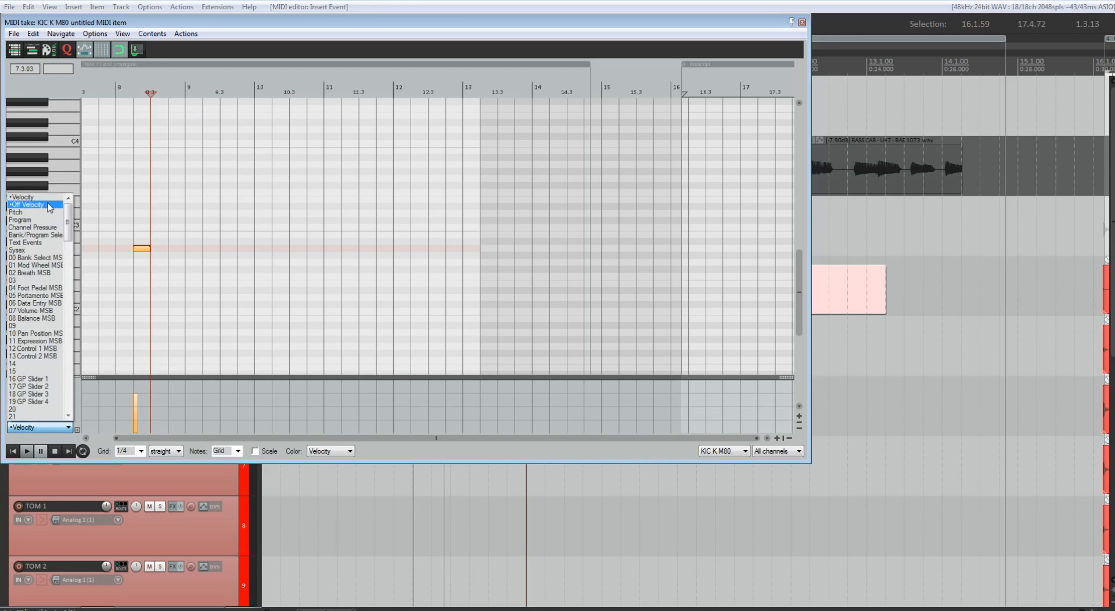
click(50, 207)
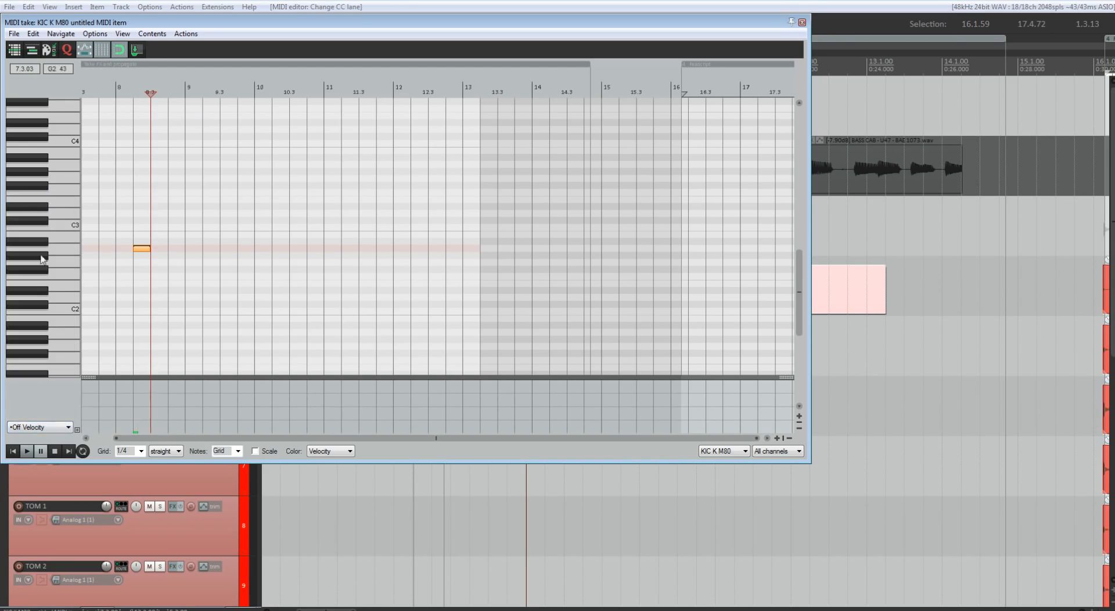
click(56, 430)
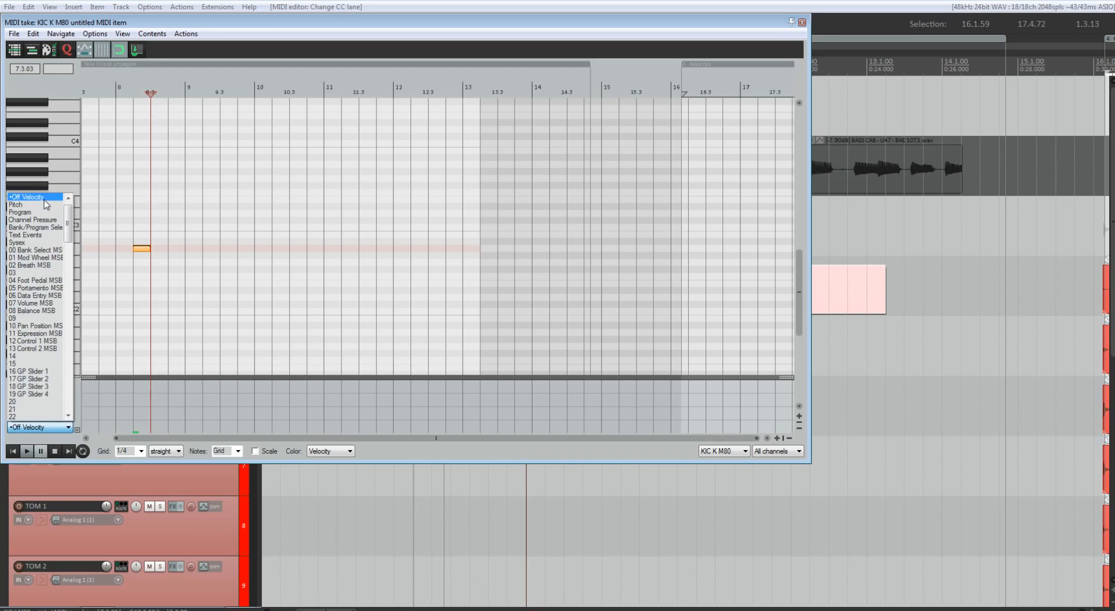
scroll(44, 203, up, 1)
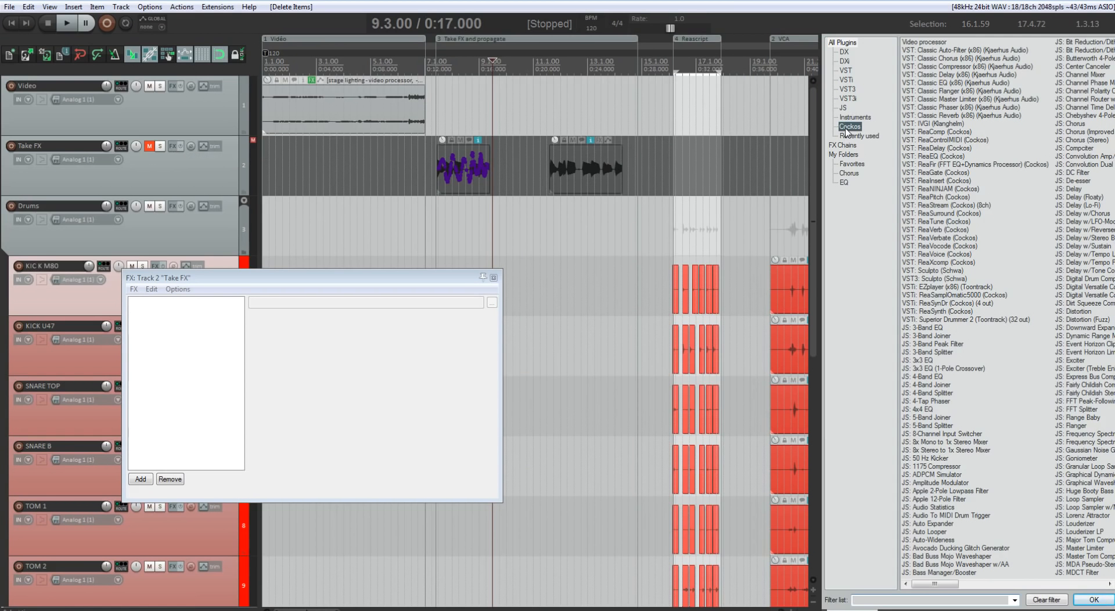
- Add the Cockos ReaInsert plug-in to the Take FX track's FX chain
click(847, 127)
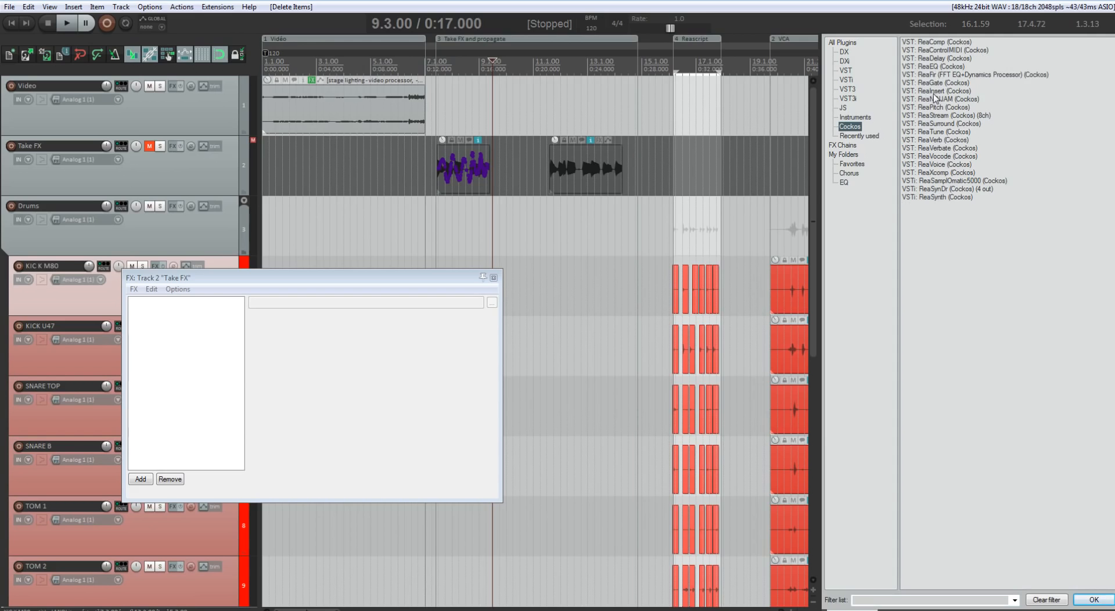
drag(933, 93, 200, 336)
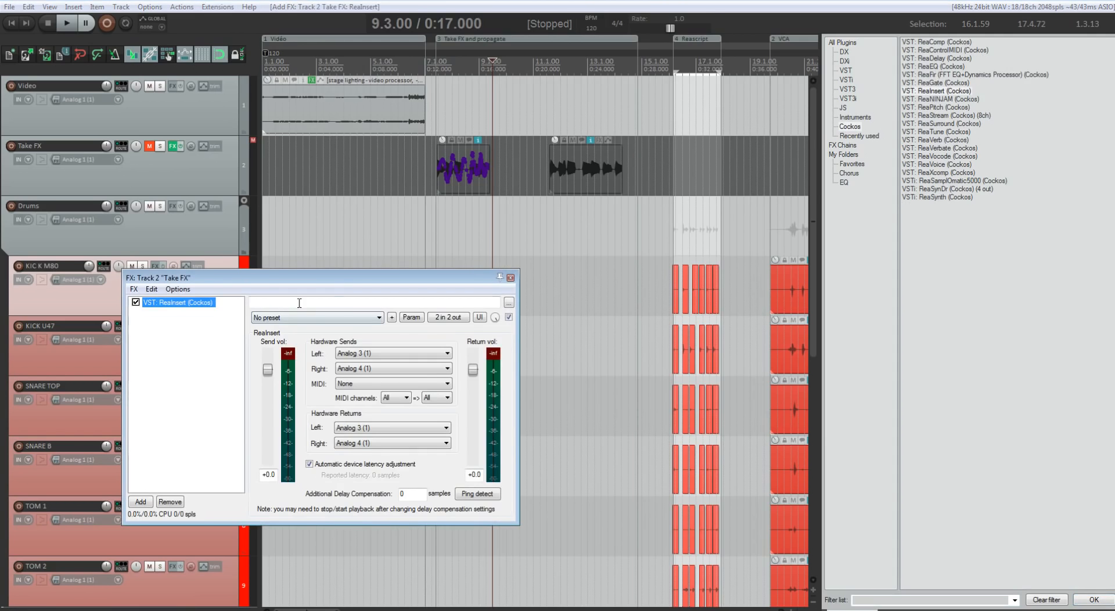
drag(299, 277, 401, 231)
- Set the left and right hardware sends and the left and right hardware returns of ReaInsert to None
click(463, 307)
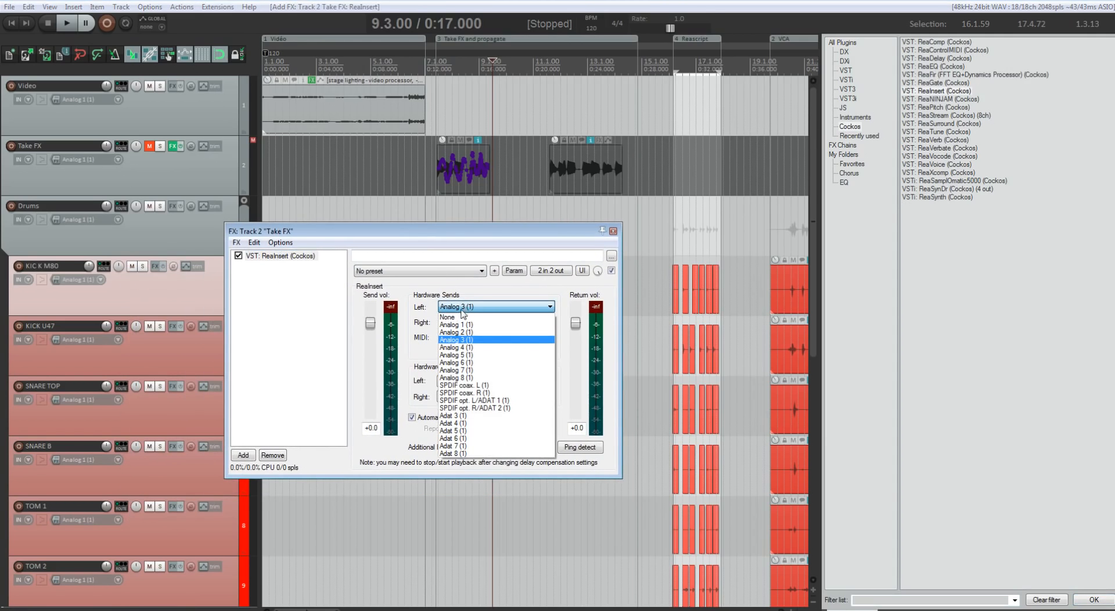
click(460, 317)
click(461, 322)
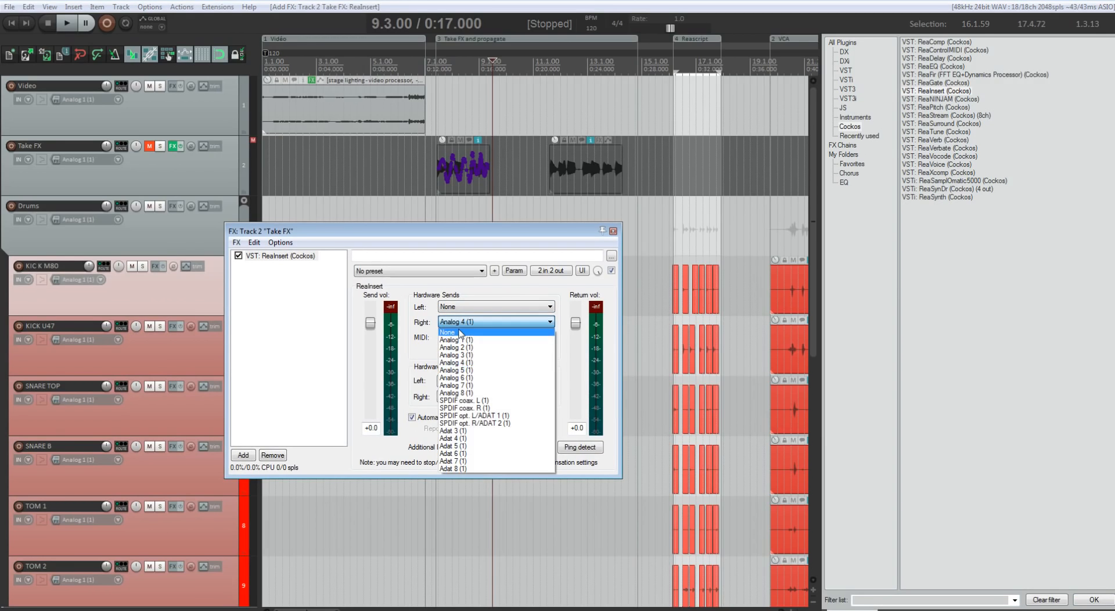
click(460, 333)
click(464, 381)
click(458, 390)
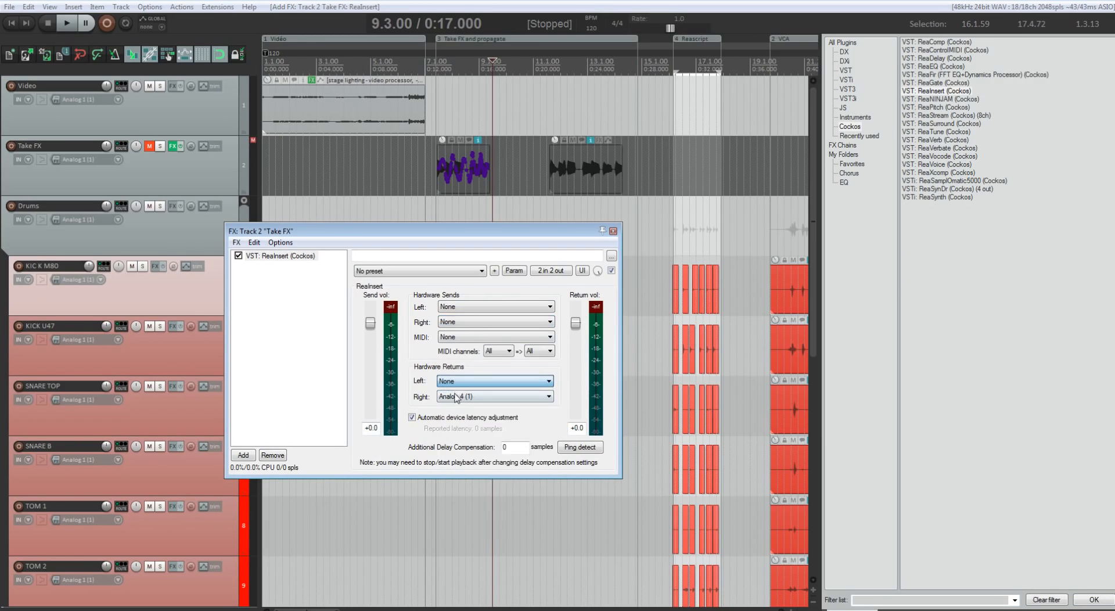
click(456, 397)
click(456, 402)
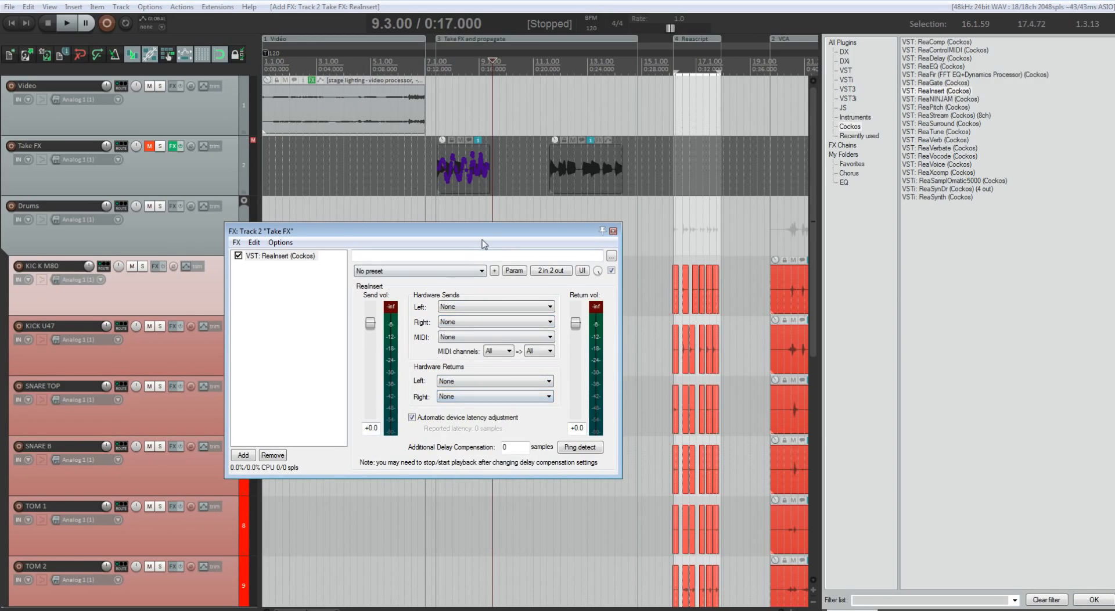
- Close the plug-in browser and reposition the Take FX track's FX window over the arrange view
drag(482, 243, 627, 161)
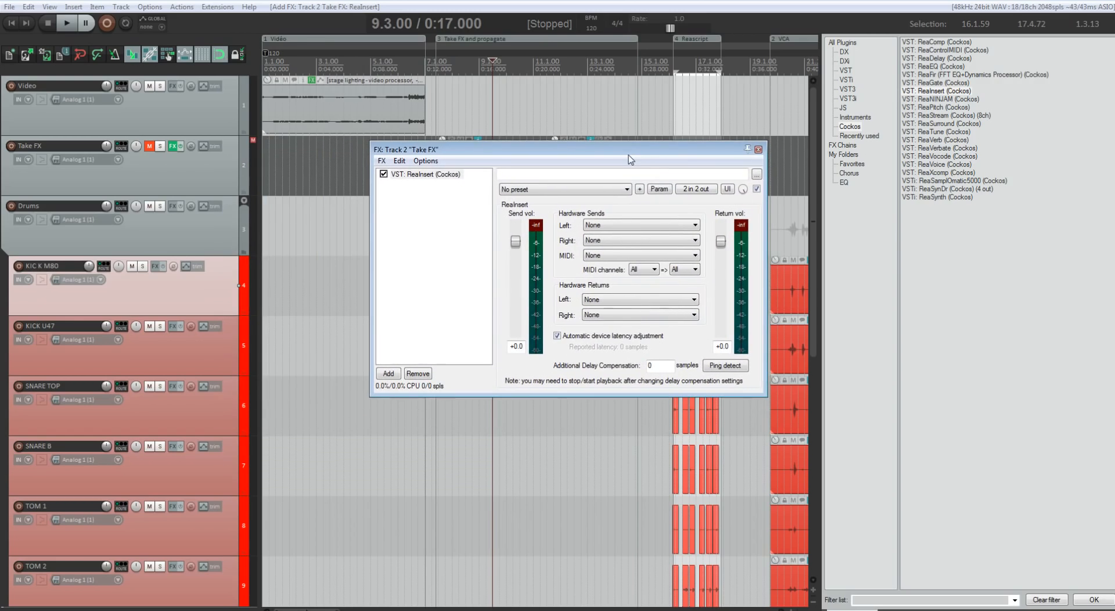
click(834, 609)
drag(574, 146, 517, 147)
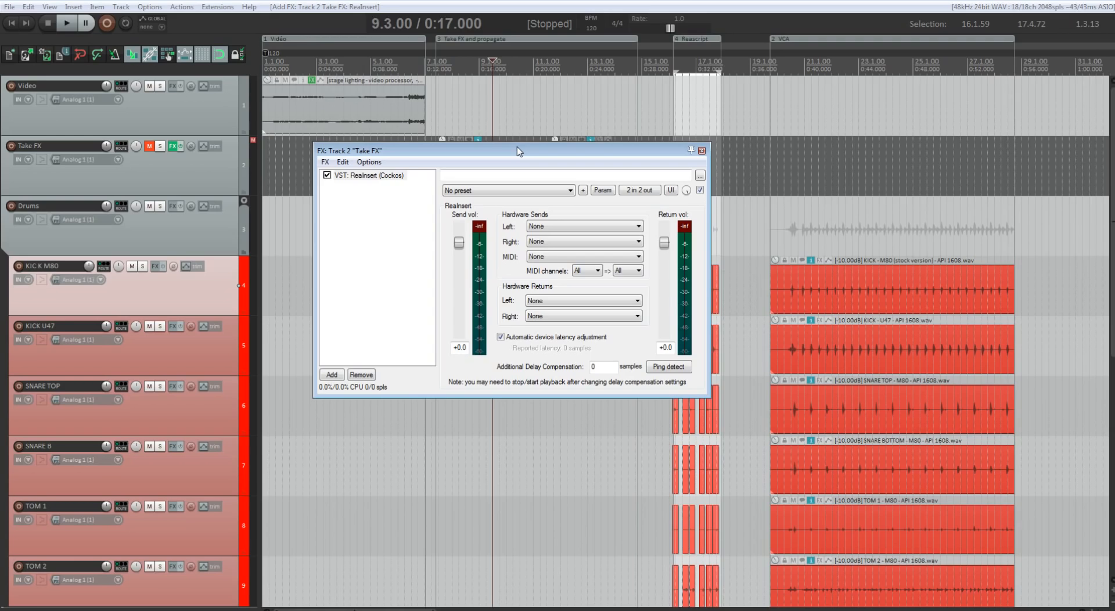
drag(518, 152, 490, 140)
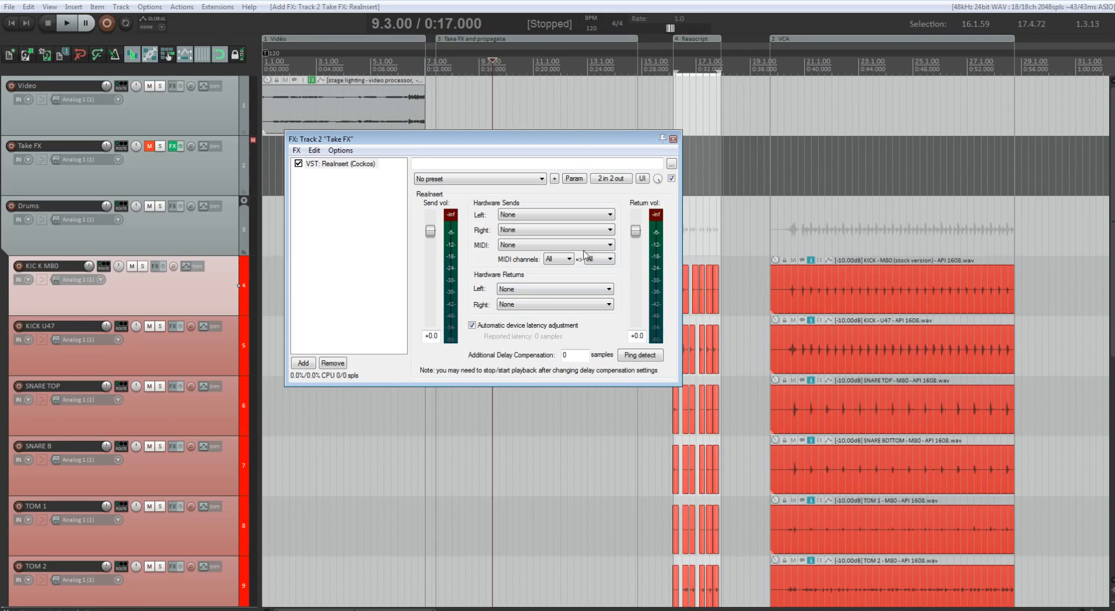
- Check the available MIDI hardware sends in ReaInsert and choose None
click(341, 165)
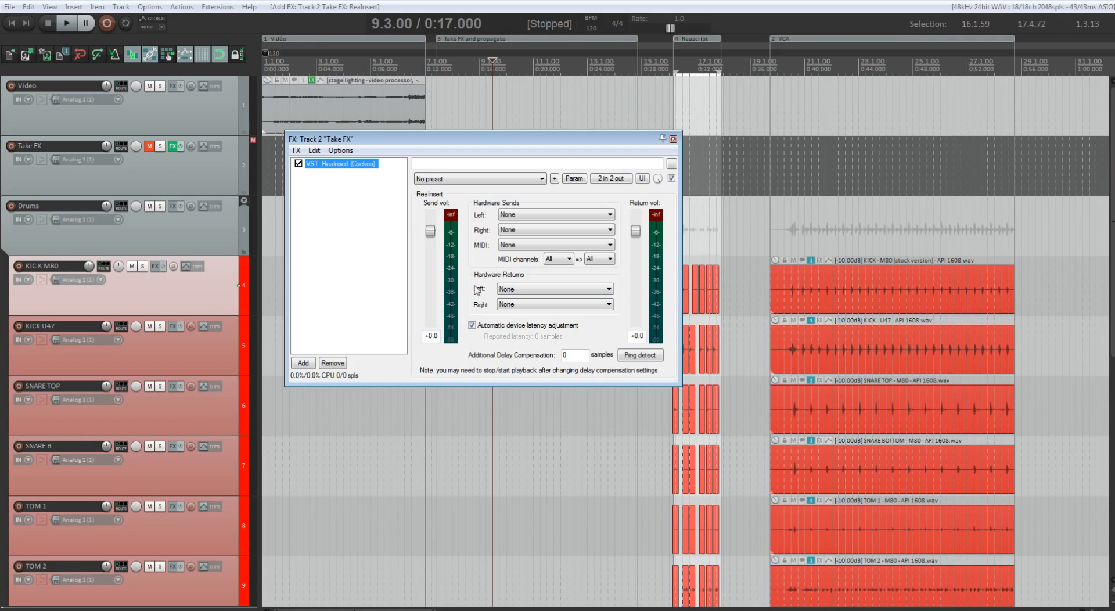
click(516, 247)
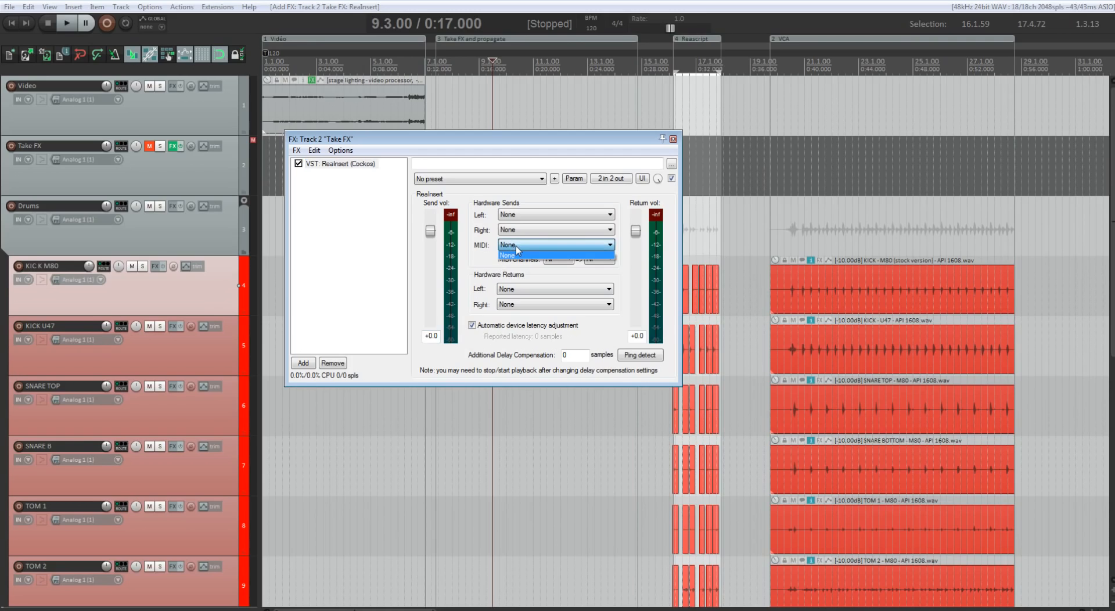
click(517, 255)
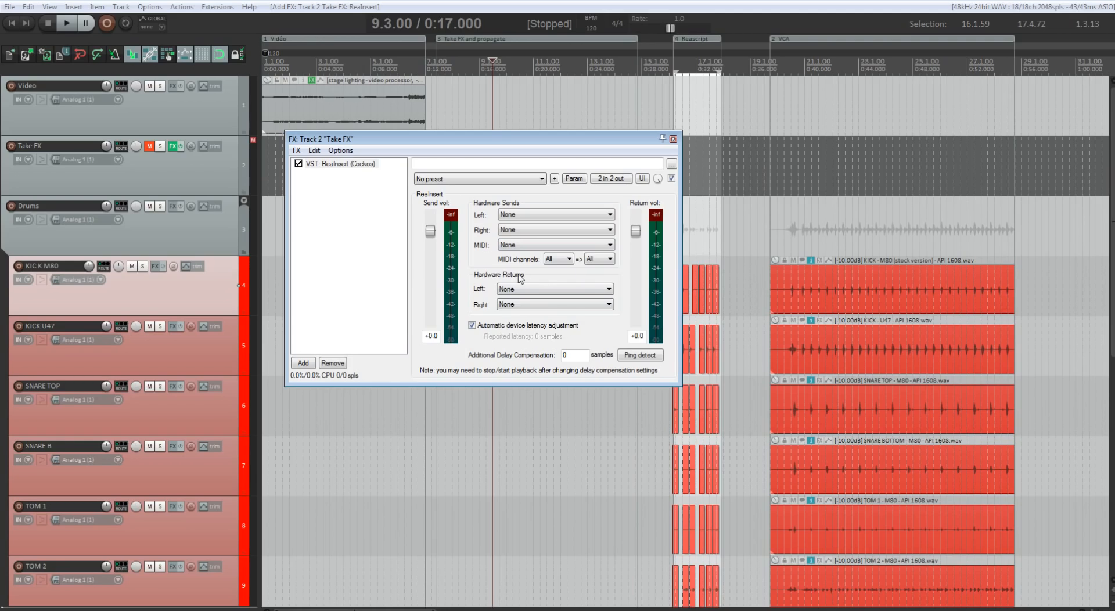
- Close the FX window, unmute the Take FX track and remove all of its track effects
click(673, 139)
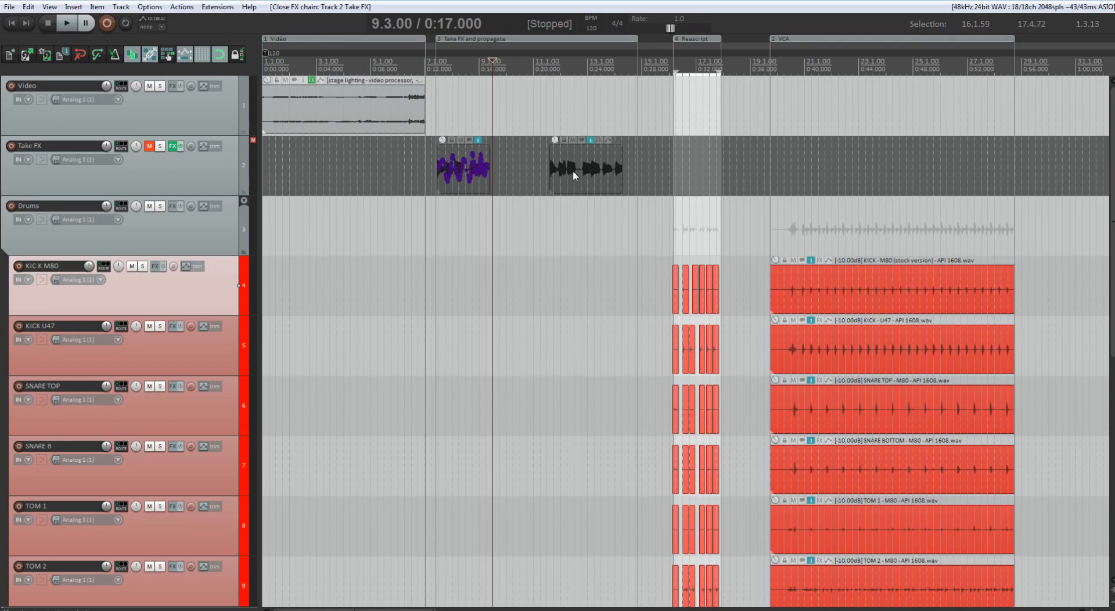
click(149, 146)
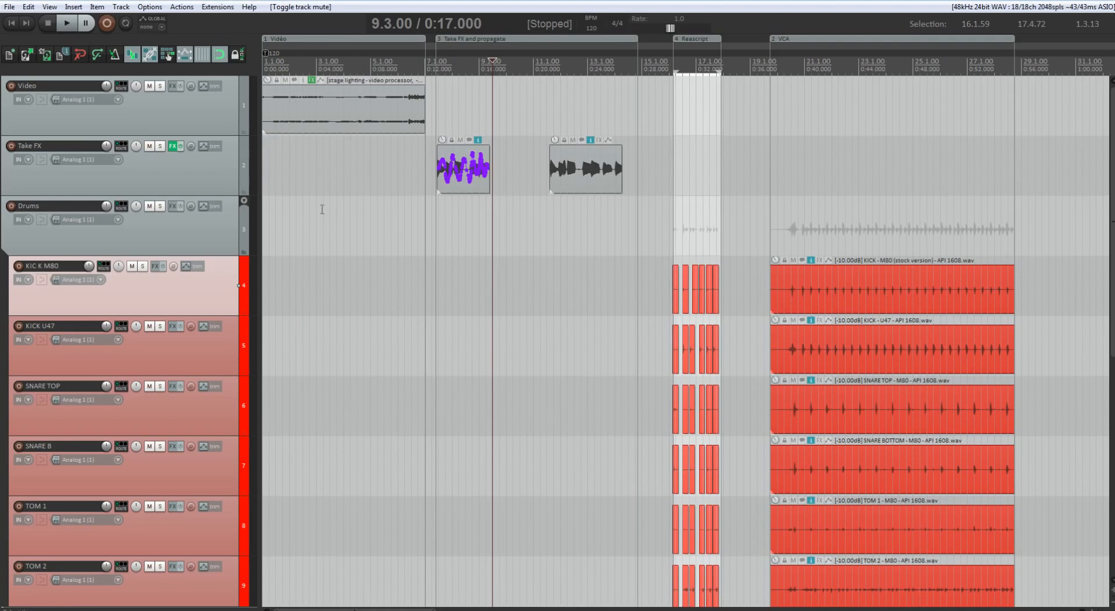
alt+click(173, 146)
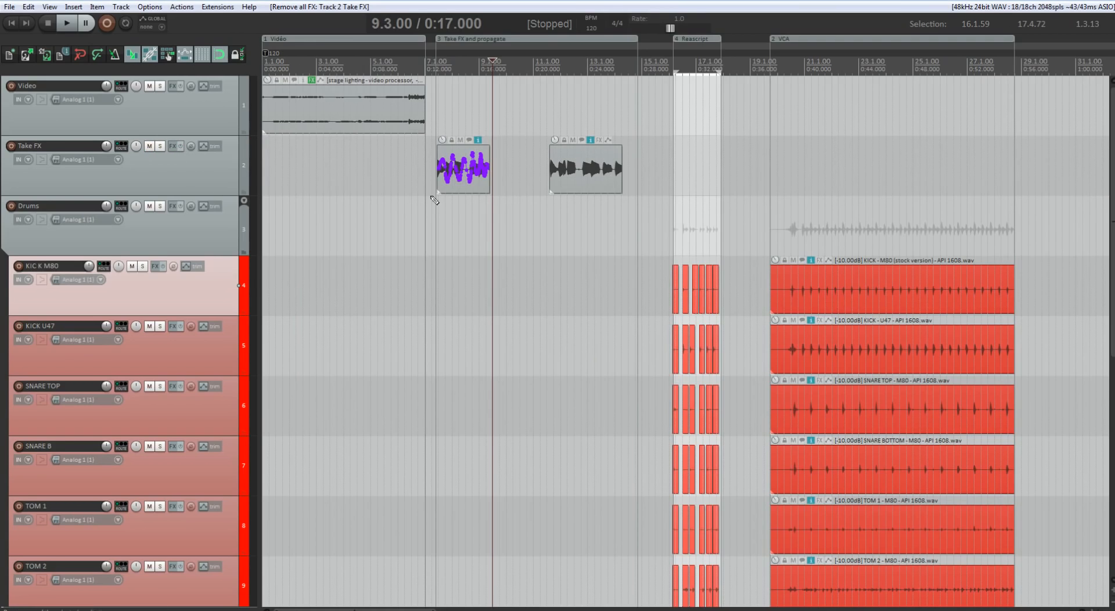
- Extend the end of the second BASS CAB item on the Take FX track to about 14.3
scroll(434, 201, up, 2)
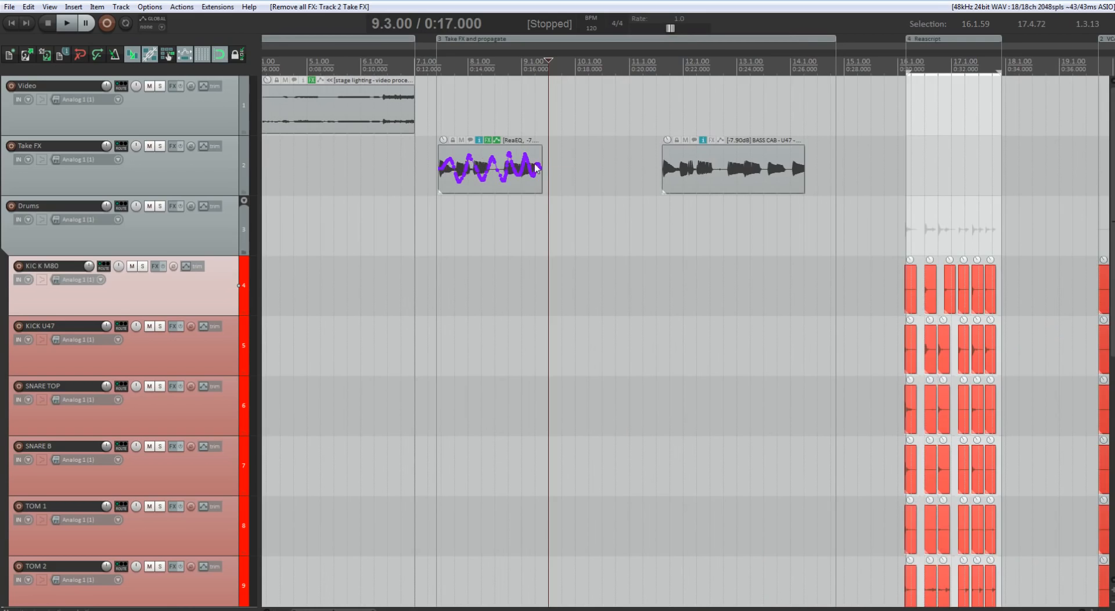
drag(811, 180, 818, 171)
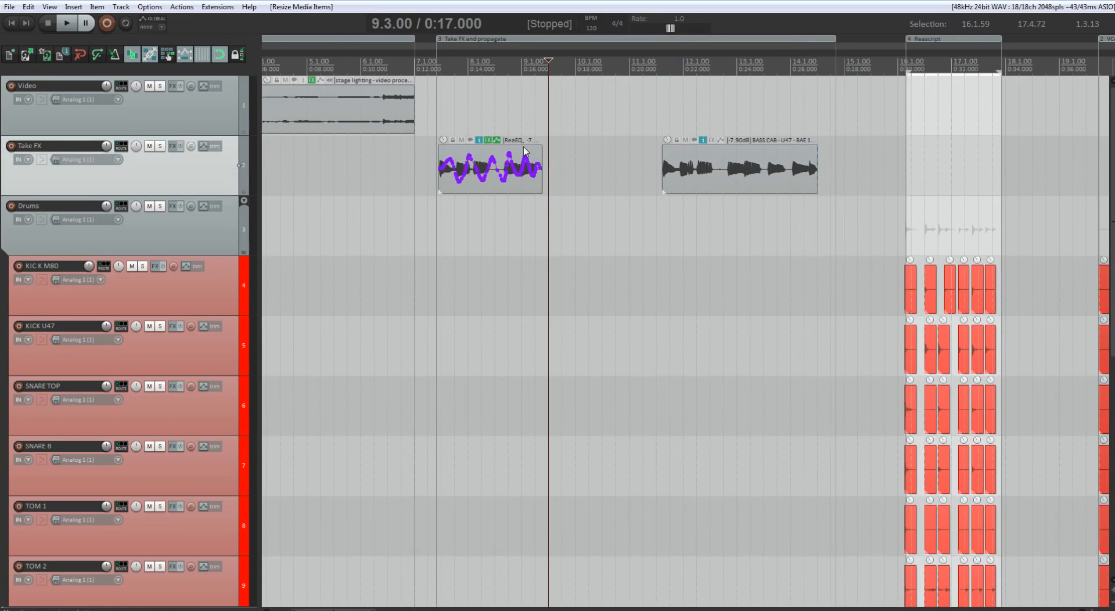
scroll(521, 165, up, 3)
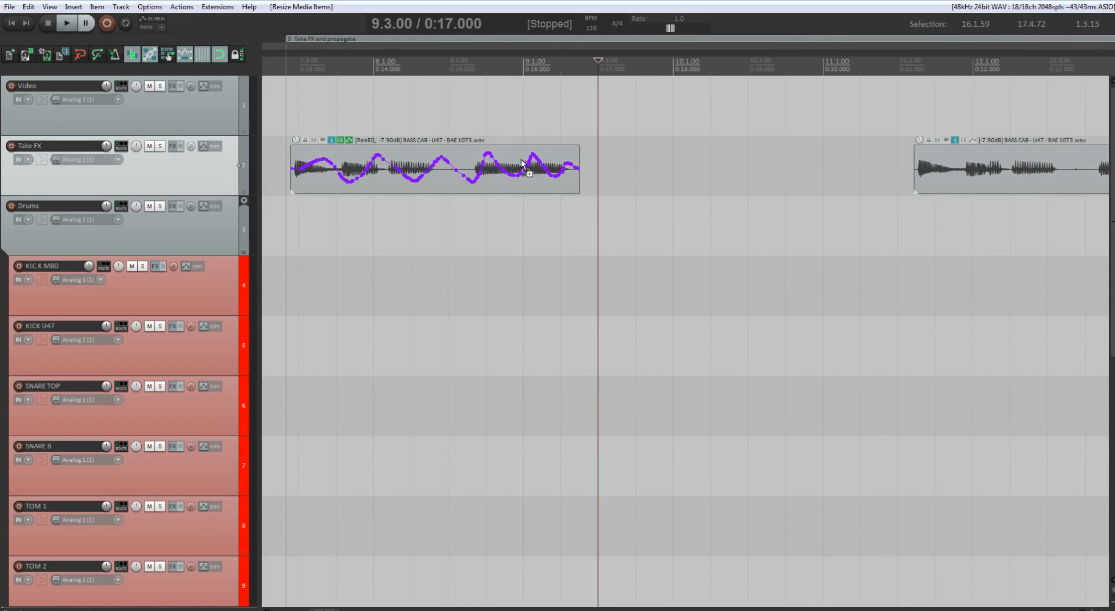
- Select the BASS CAB item with the ReaEQ envelope on the Take FX track and filter the action list for "propa"
scroll(956, 167, down, 1)
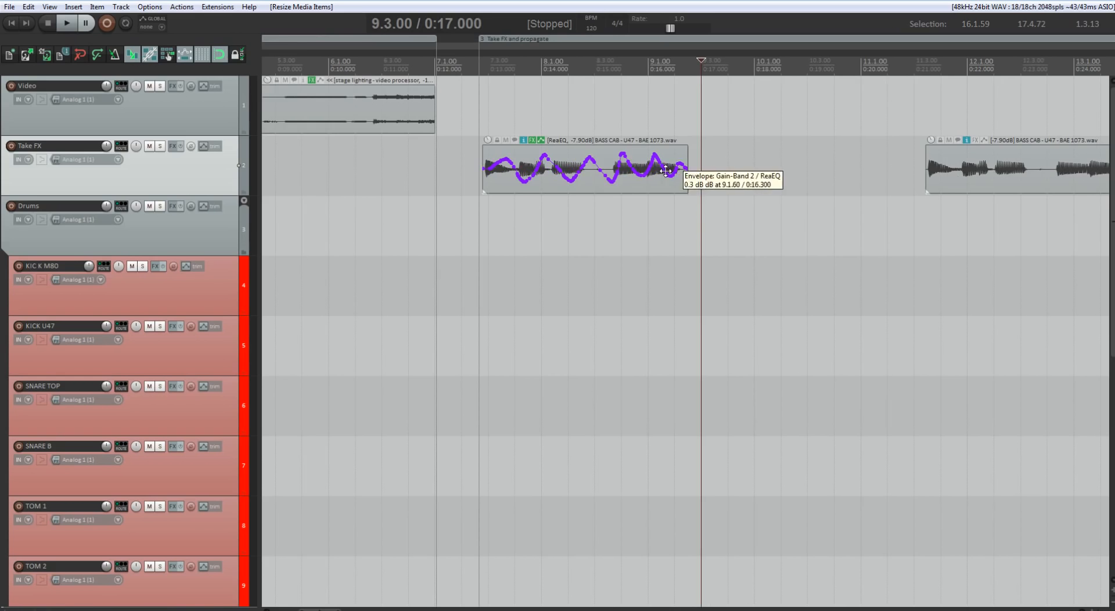
scroll(886, 184, down, 1)
scroll(936, 192, right, 3)
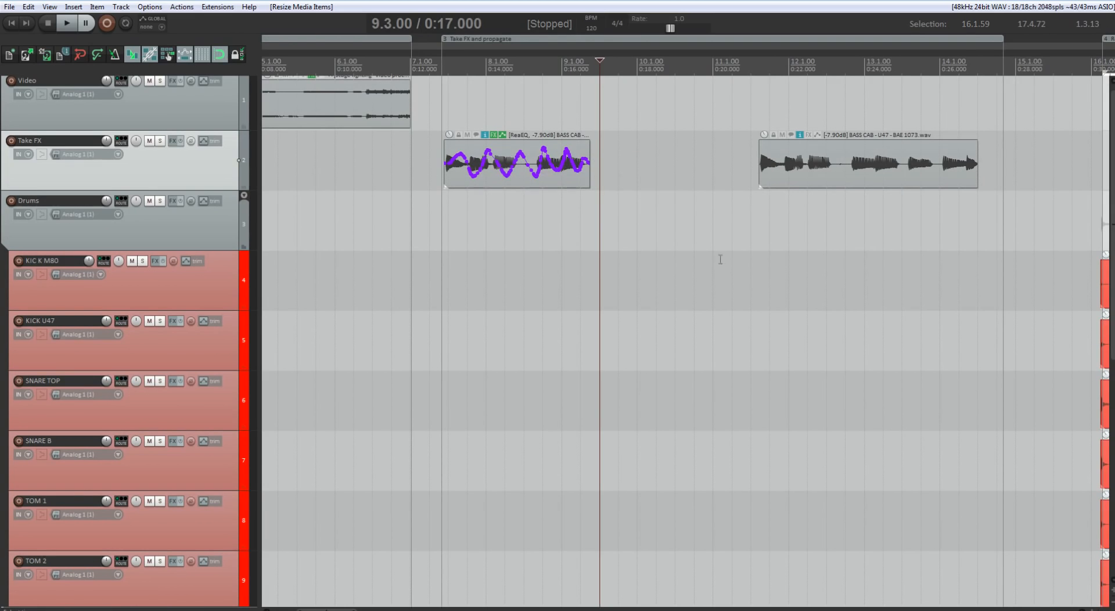
click(825, 174)
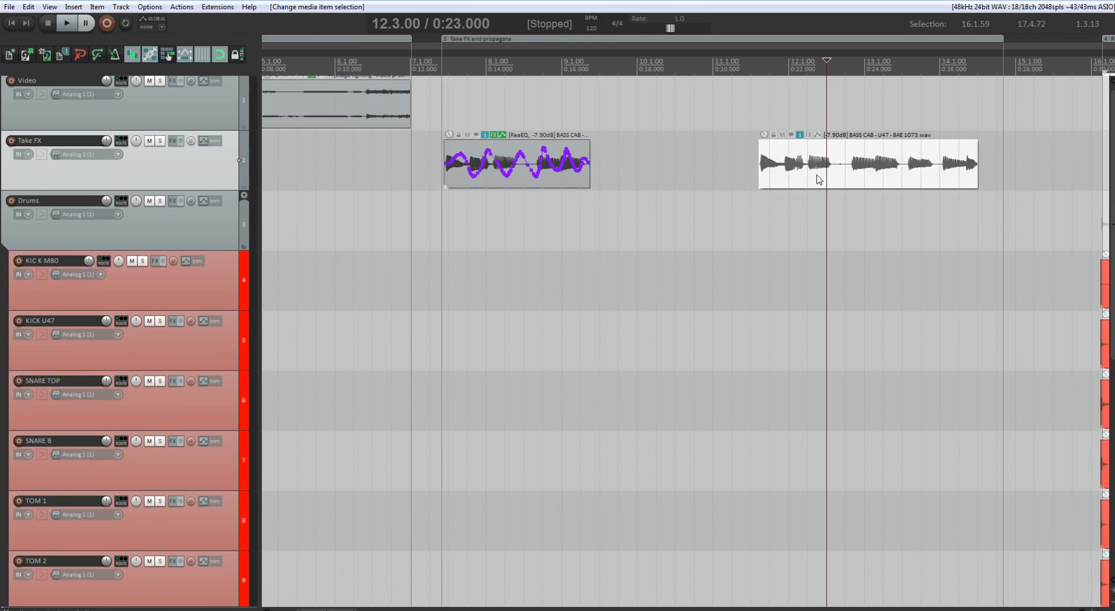
click(542, 149)
click(182, 7)
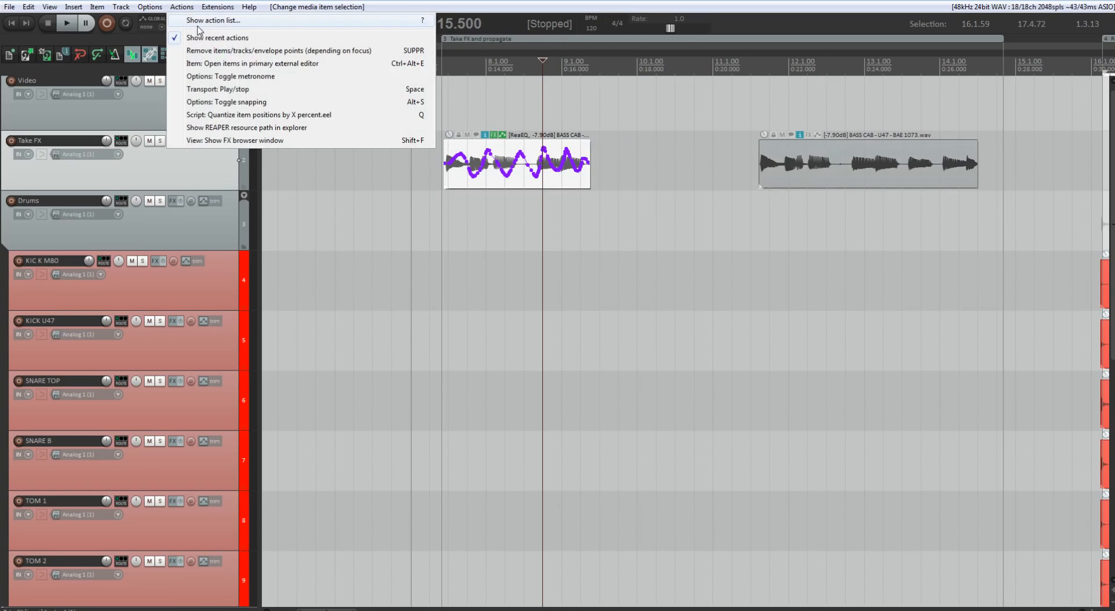
click(199, 21)
text(p)
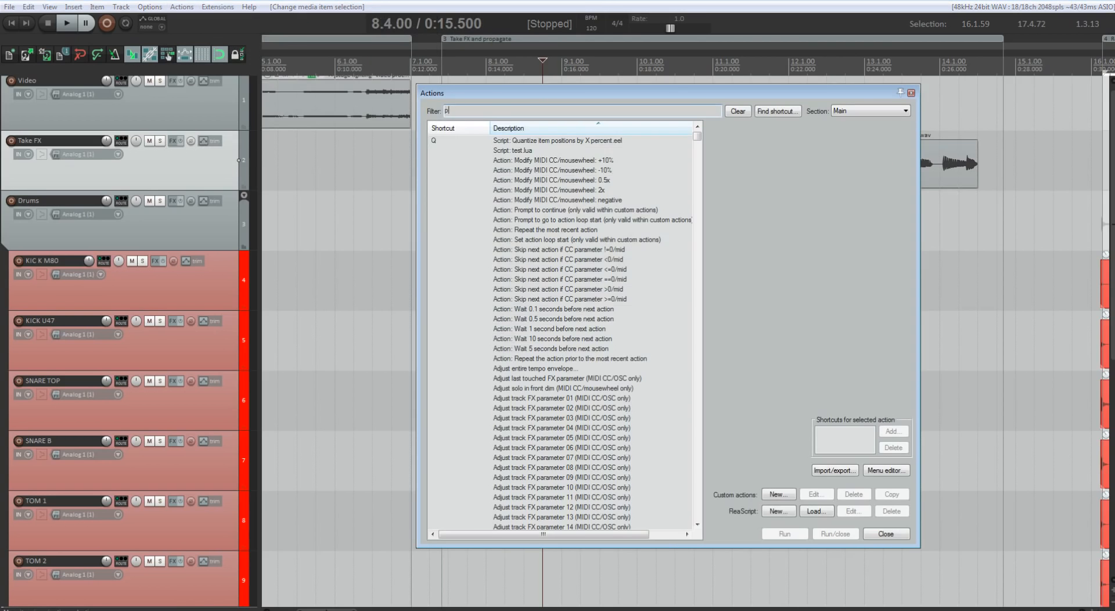
text(ropa)
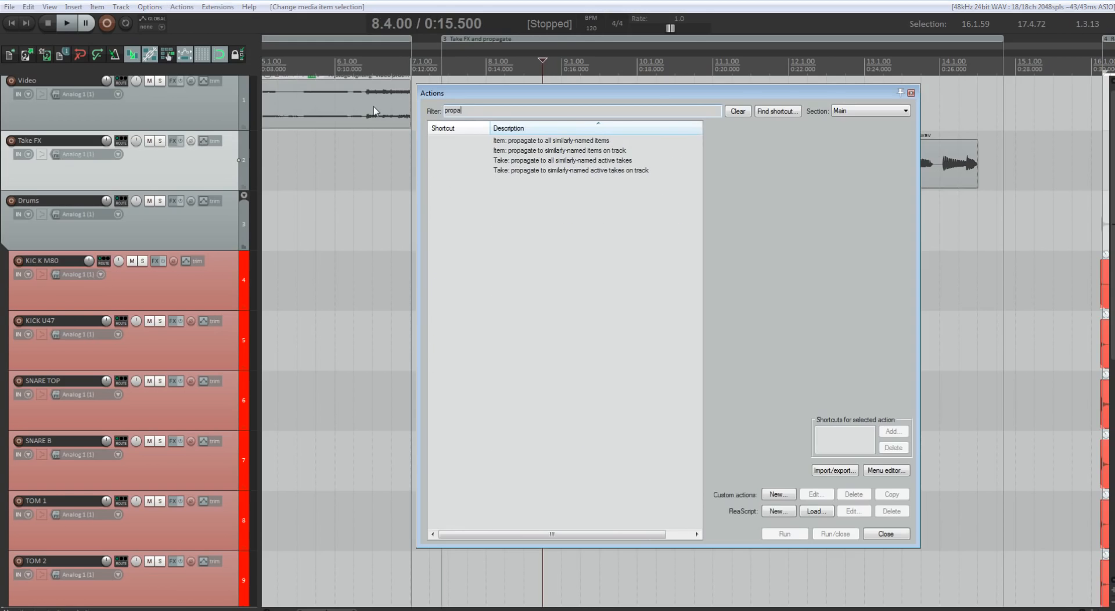
drag(610, 94, 622, 218)
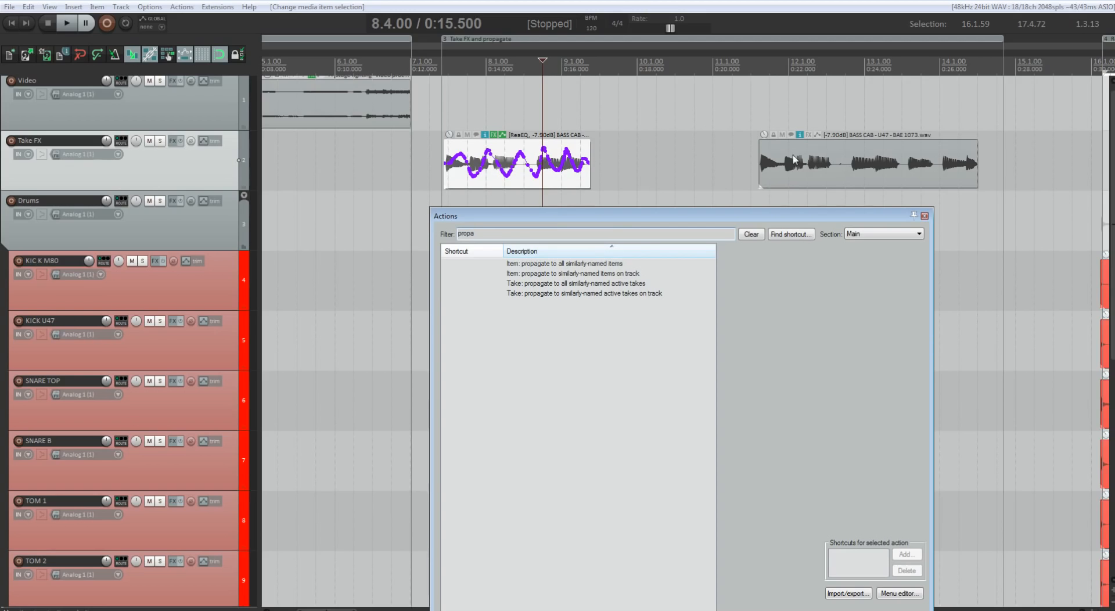
- Run "Item: propagate to similarly-named items on track" on the selected BASS CAB item and close the action list
click(556, 274)
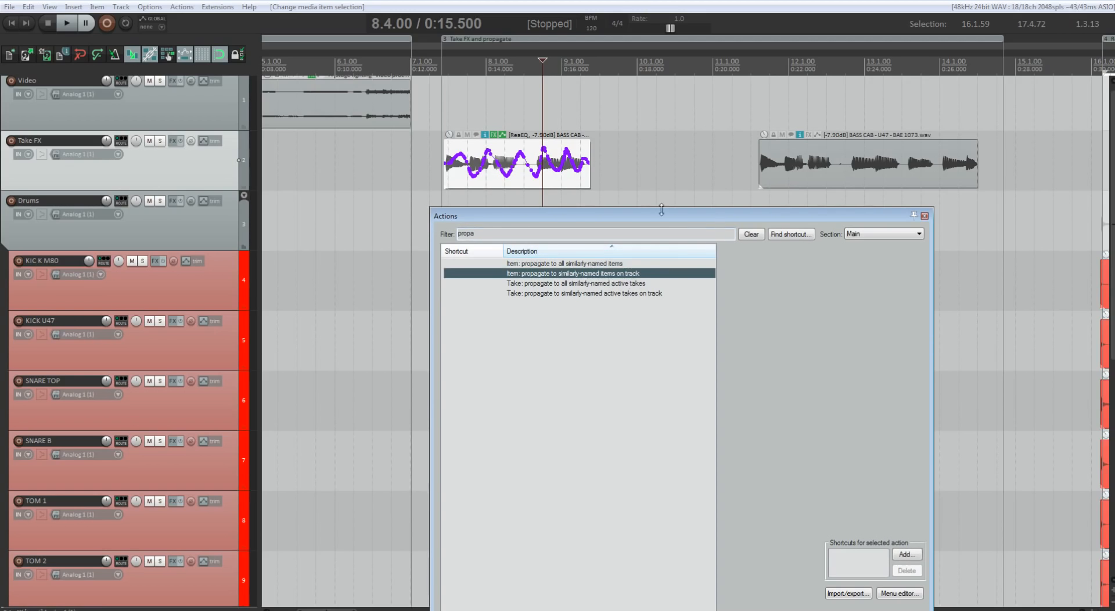
drag(646, 219, 167, 62)
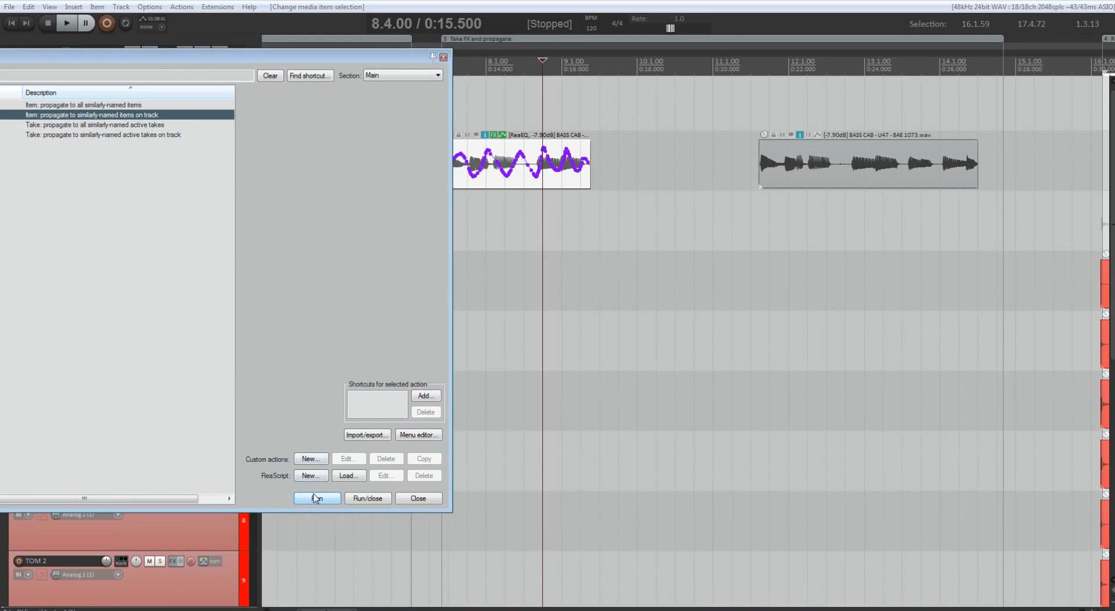
click(317, 498)
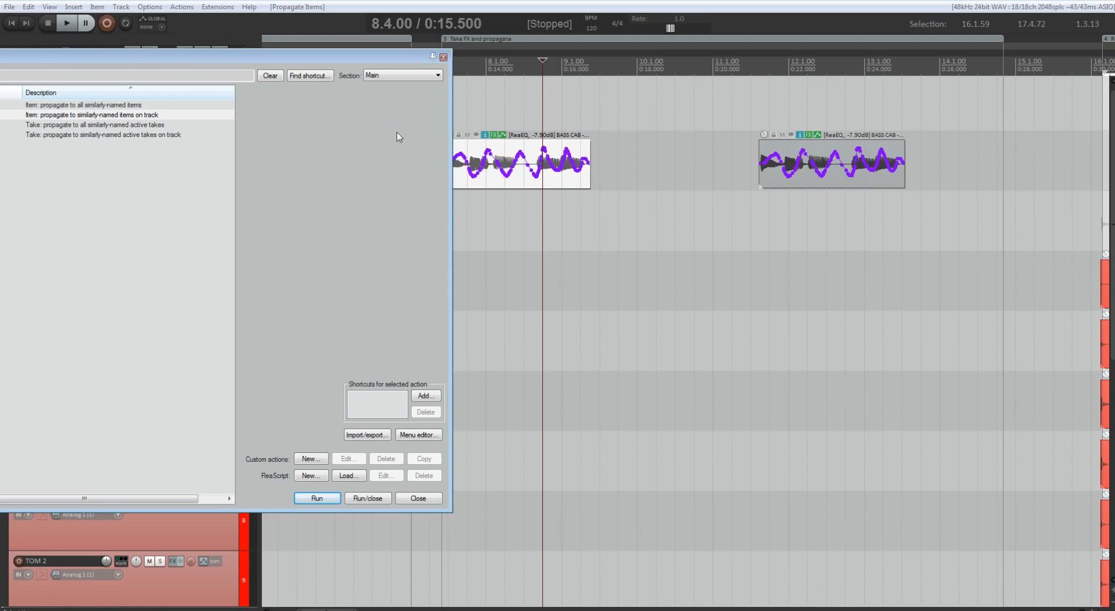
drag(400, 61, 757, 178)
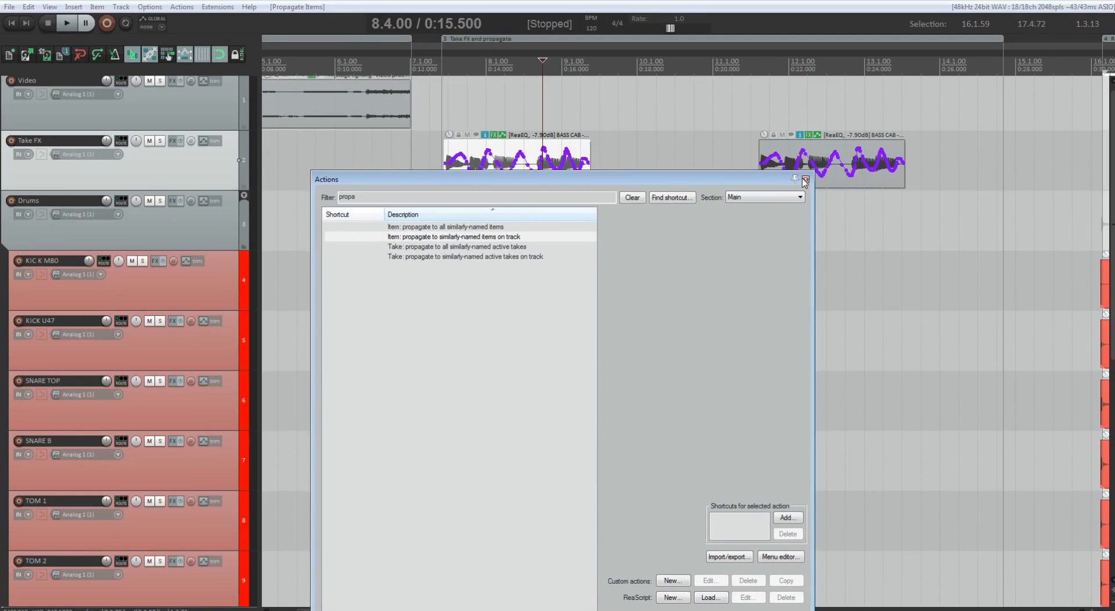
click(802, 180)
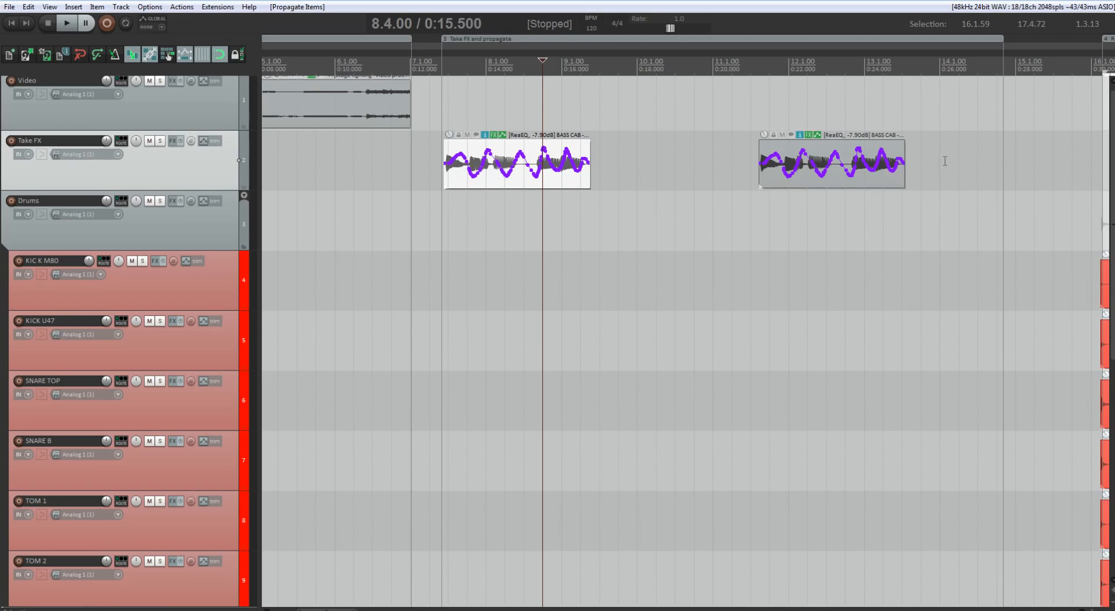
- Open Toolbar 1 as a floating toolbar and move it just above the first BASS CAB item
mouse_move(566, 153)
right_click(256, 63)
mouse_move(274, 73)
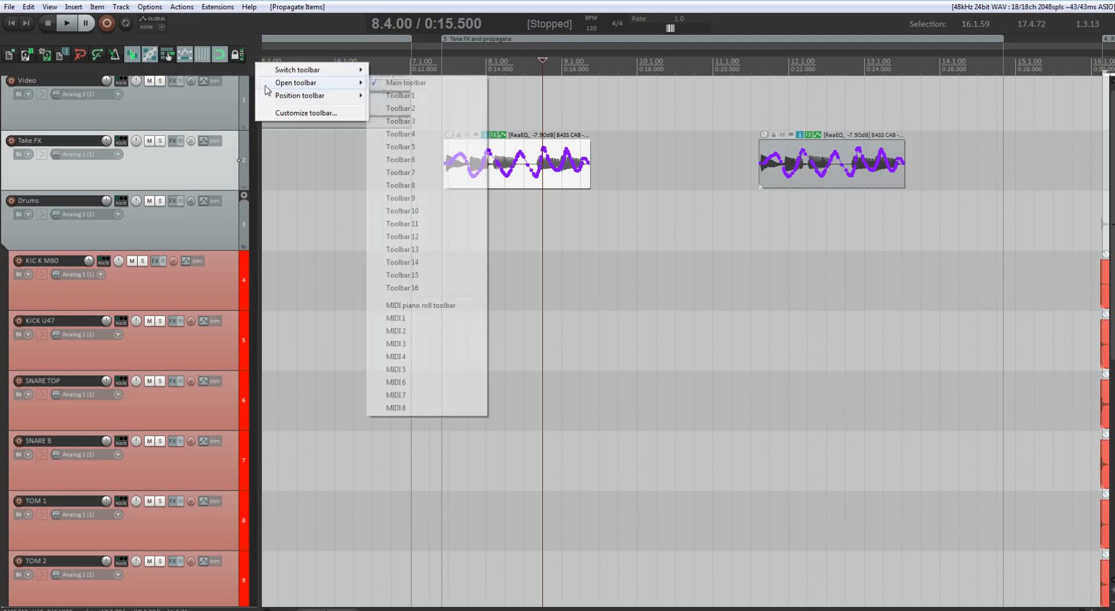
click(254, 56)
right_click(254, 55)
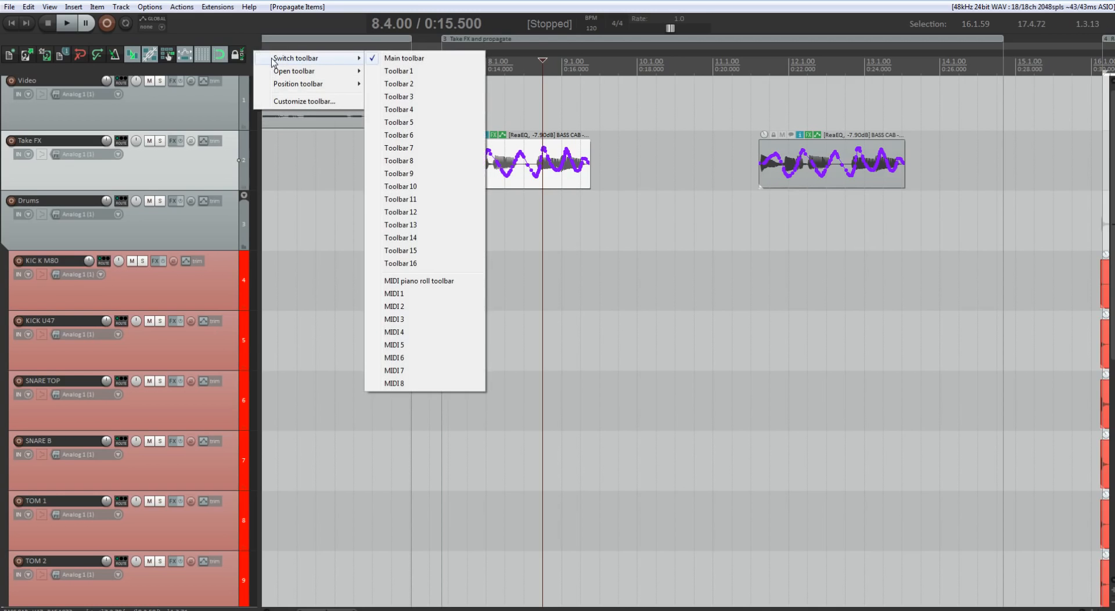
click(400, 85)
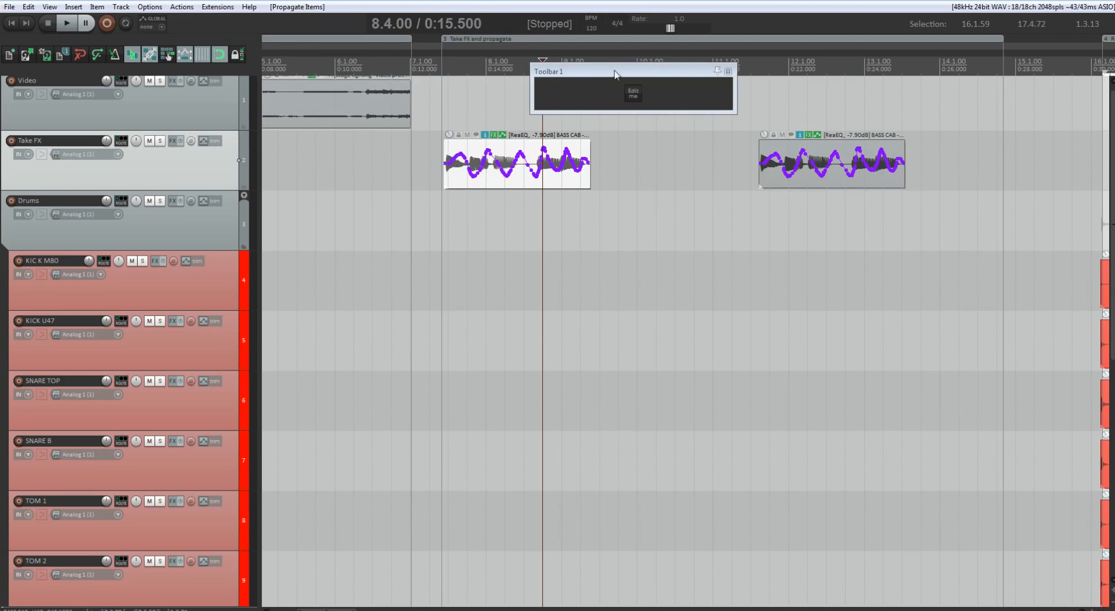
drag(615, 72, 579, 91)
- Place Toolbar 1 in the toolbar docker and dock it vertically beside the track control panels
right_click(552, 129)
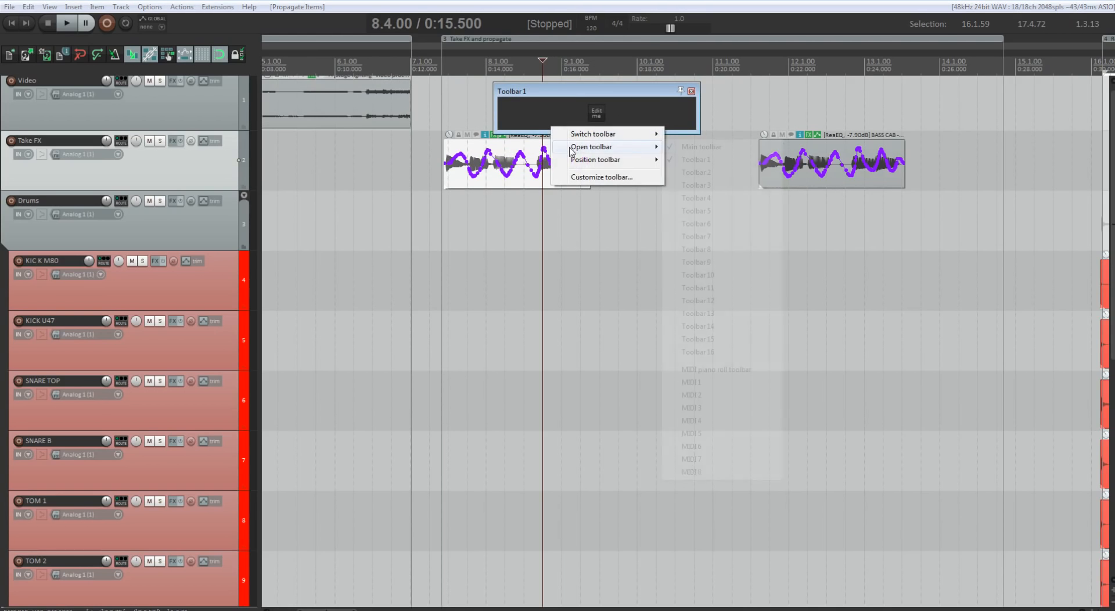
mouse_move(634, 164)
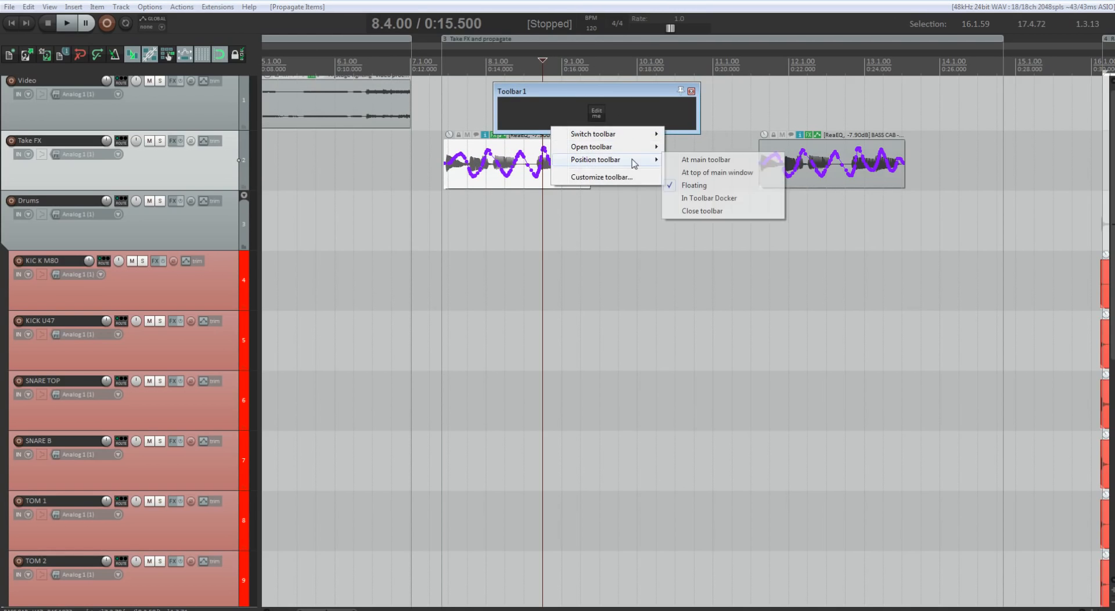
click(700, 198)
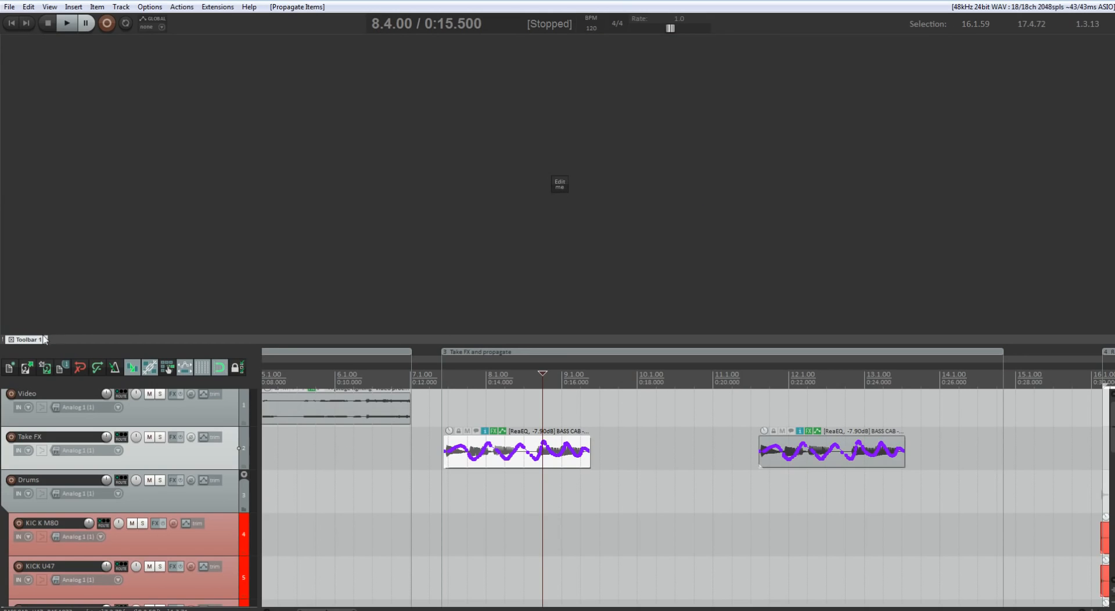
drag(32, 338, 268, 594)
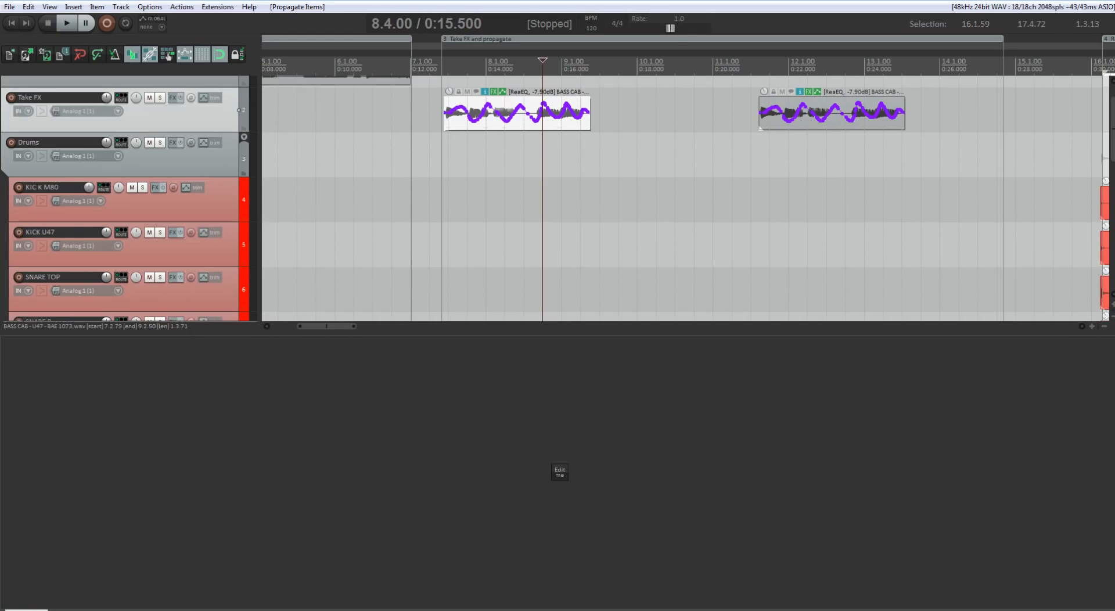
drag(28, 390, 2, 244)
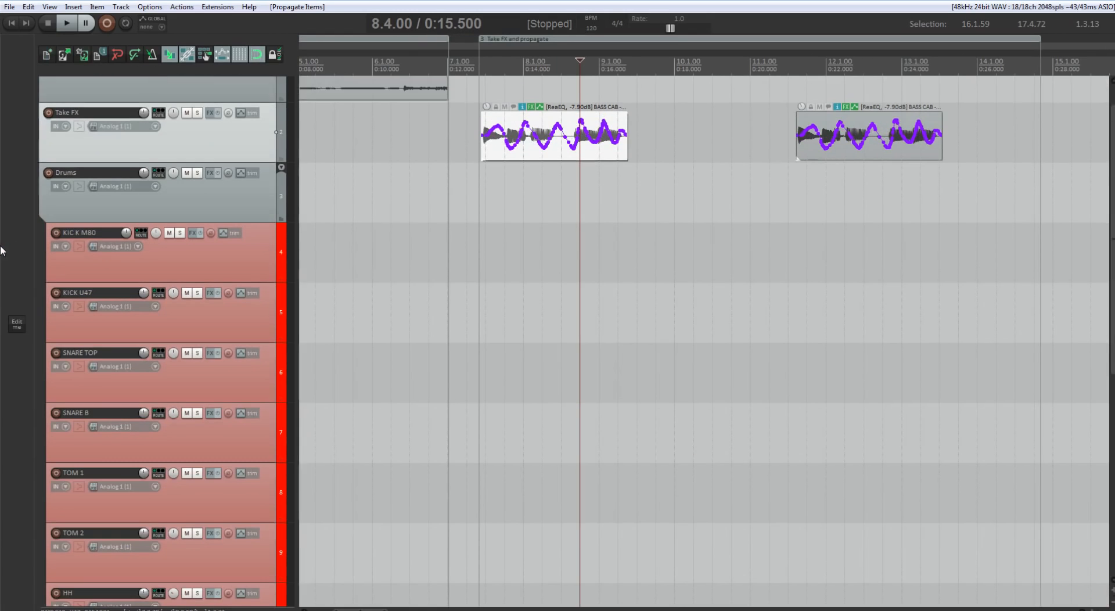
- Add the "Item: Dynamic split items..." action to Toolbar 1, finding it with the filter "split item"
click(17, 324)
click(27, 296)
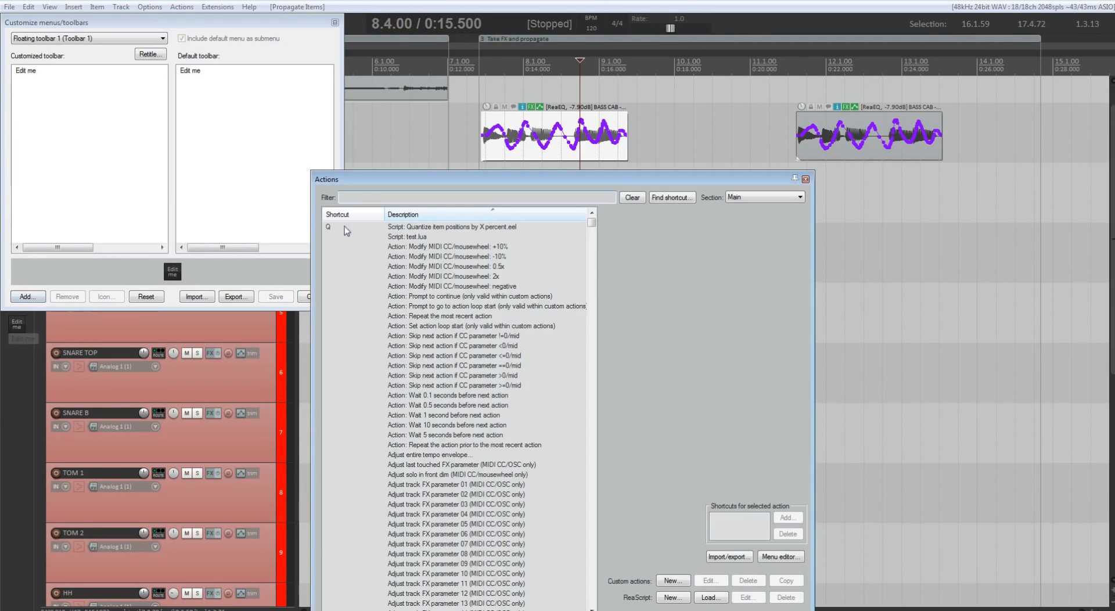
text(split item)
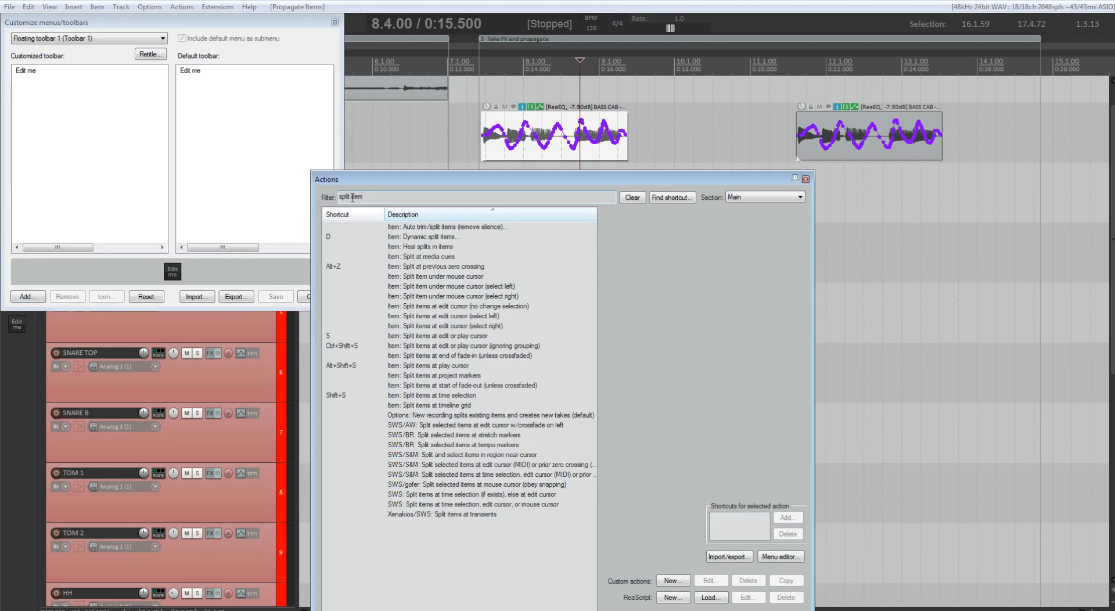
click(442, 237)
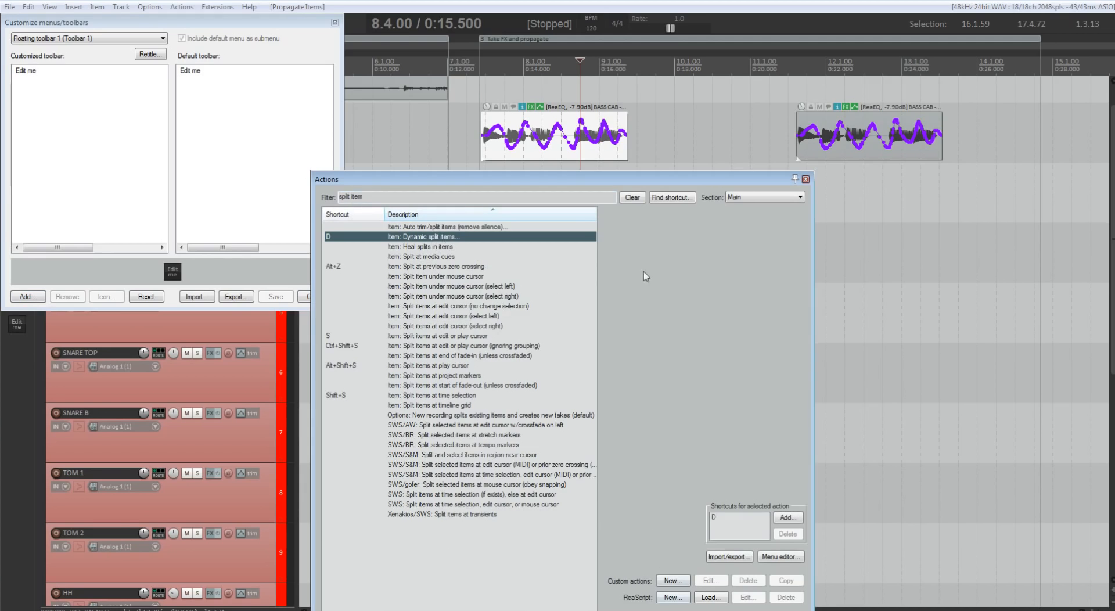
drag(671, 180, 695, 130)
click(704, 569)
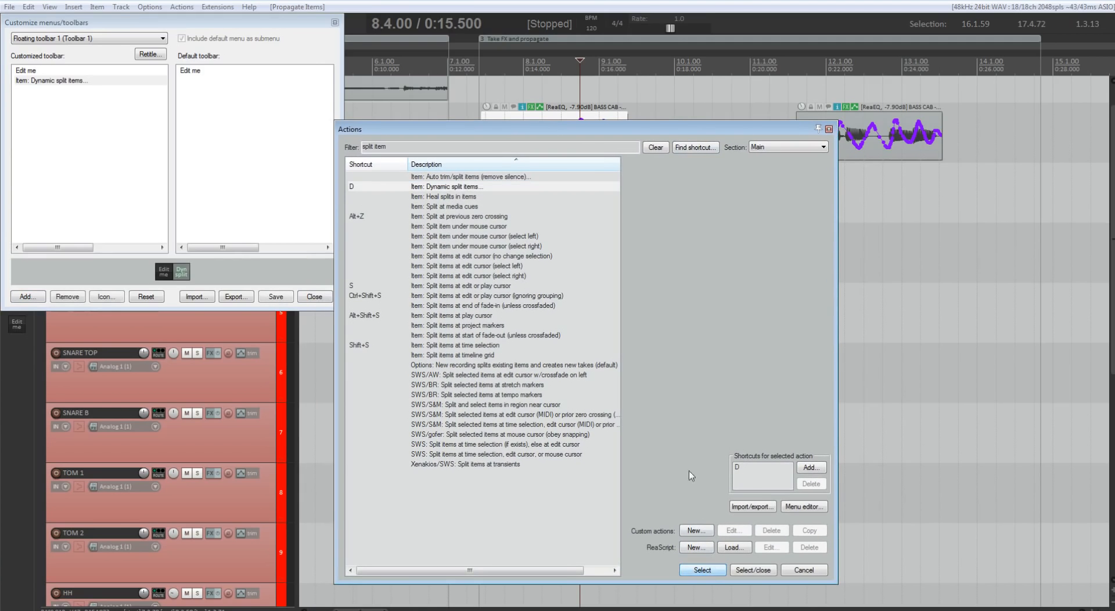
click(828, 129)
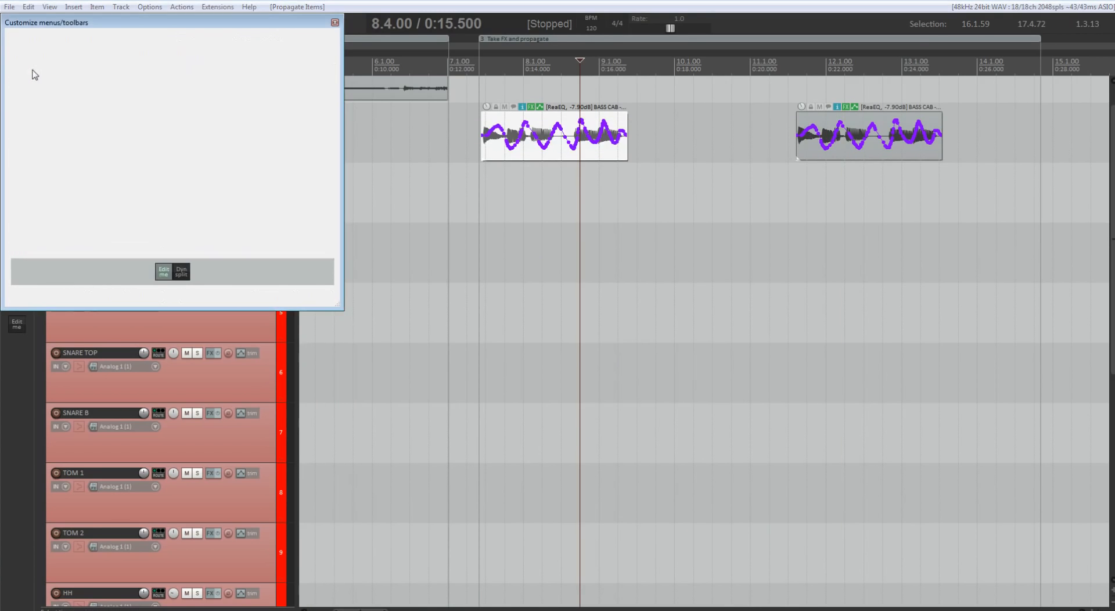
- Remove the "Edit me" entry from Toolbar 1, save the customized toolbar and close the customization window
right_click(34, 70)
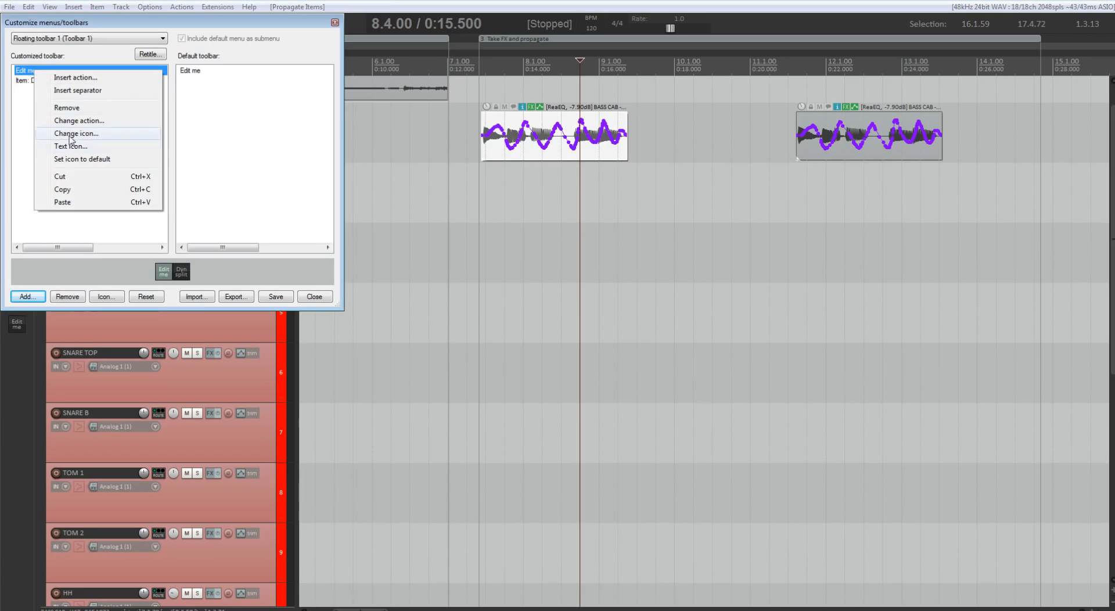
click(66, 109)
click(275, 297)
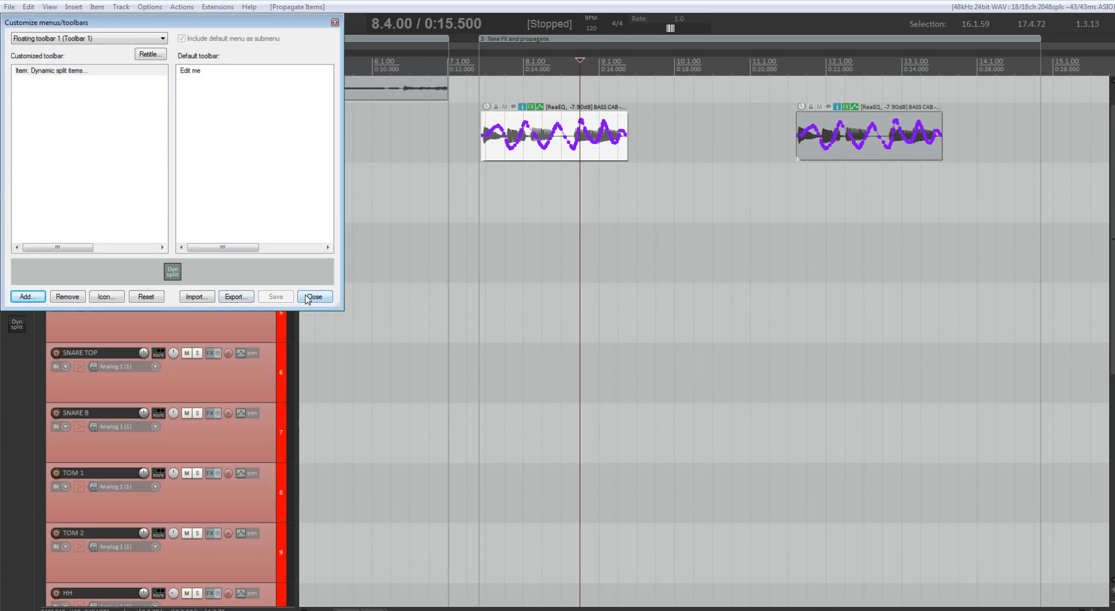
click(307, 298)
- Test the new Dynamic split toolbar command twice, dismissing the dialog each time without splitting the item
click(17, 324)
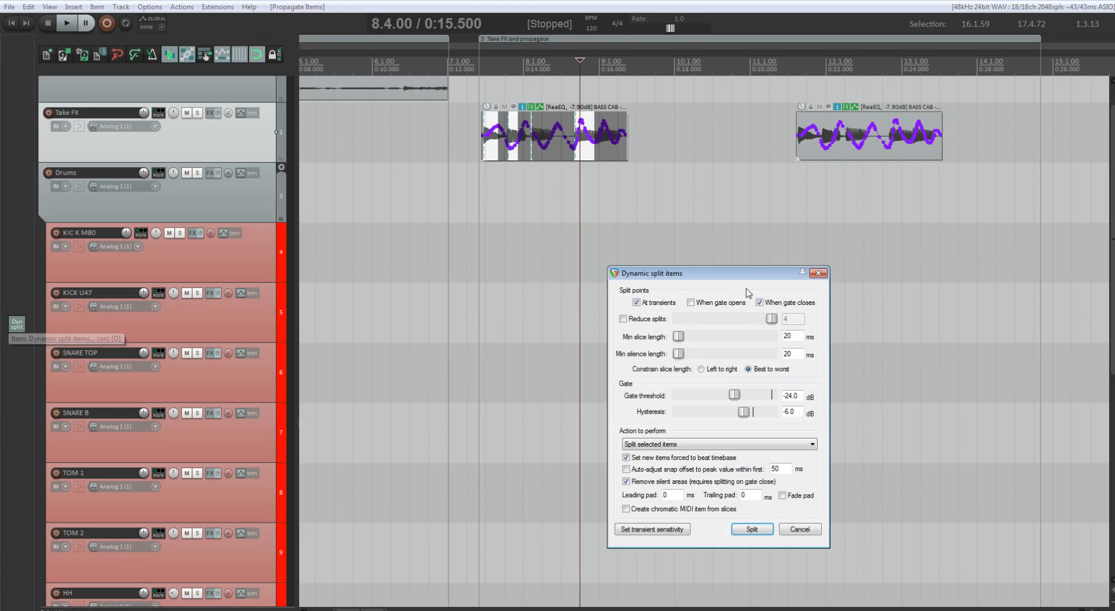
click(818, 272)
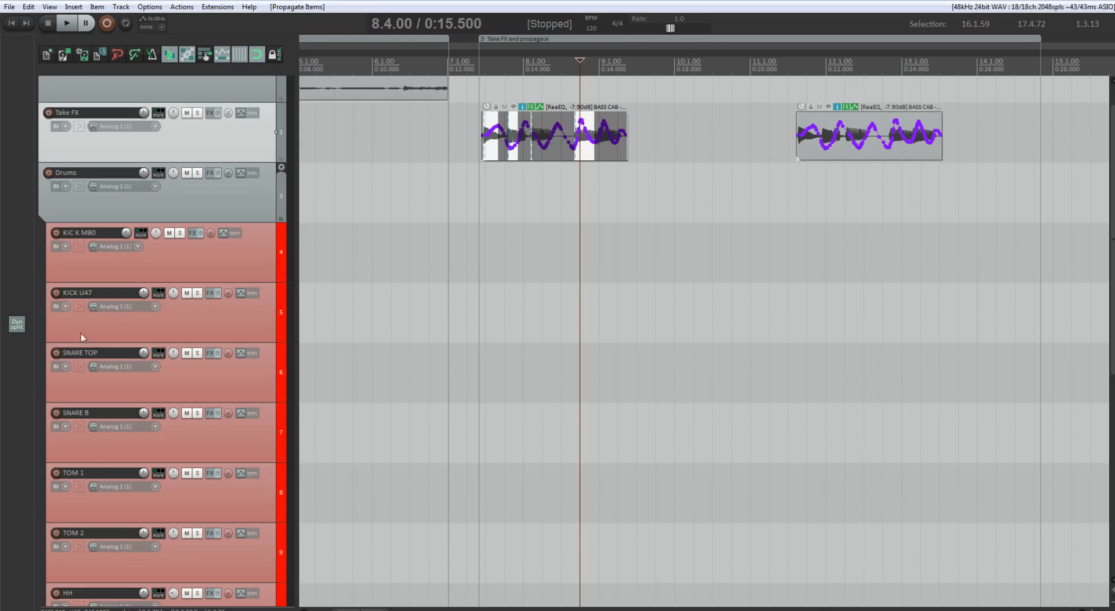
click(22, 328)
click(813, 275)
- Review the toolbar switching and opening options, and close the docked Toolbar 1
right_click(10, 189)
mouse_move(37, 200)
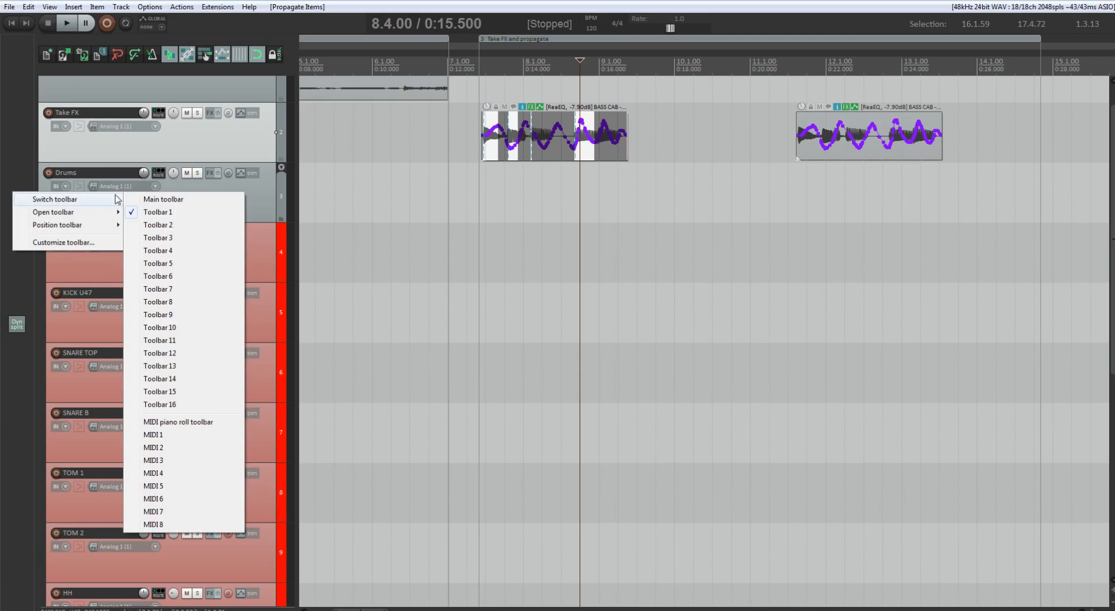
mouse_move(93, 212)
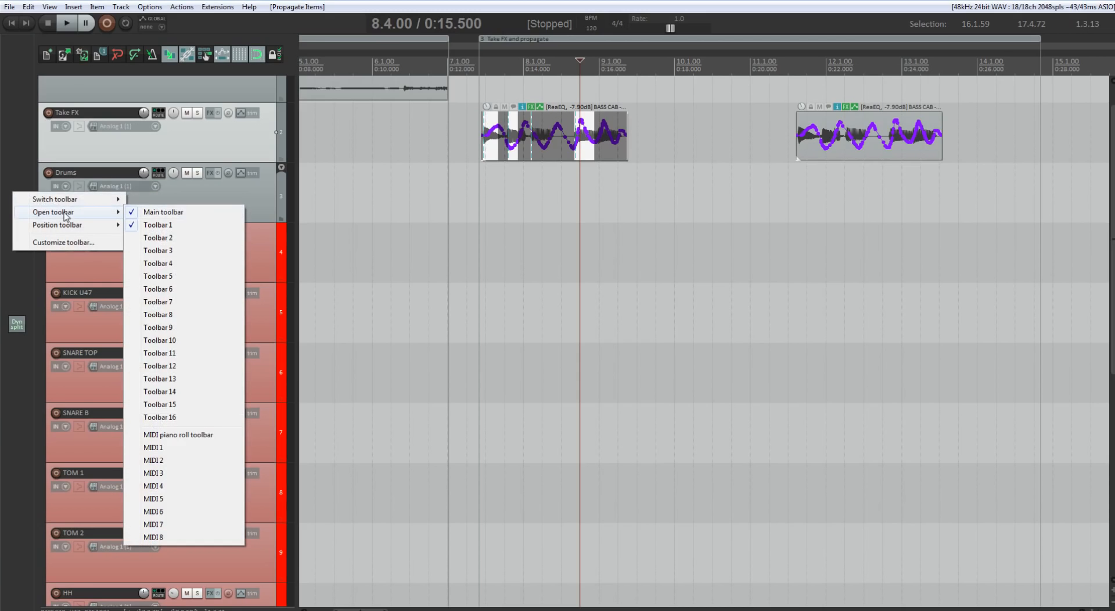
click(162, 225)
- View and dismiss the SWS/S&M Extension information, and open the SWS contextual toolbars settings
click(218, 6)
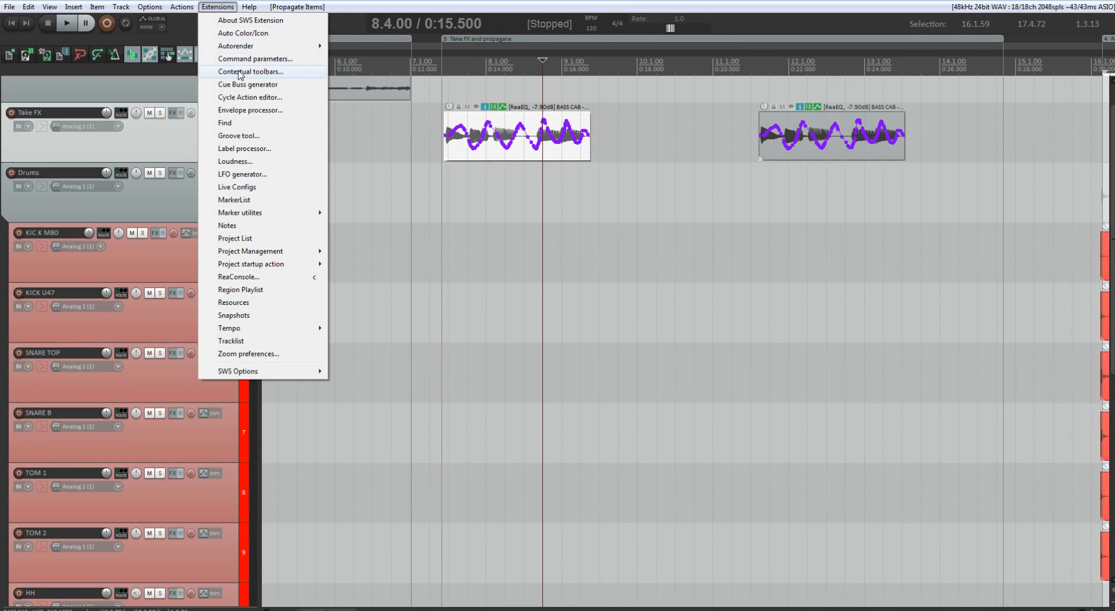
click(254, 21)
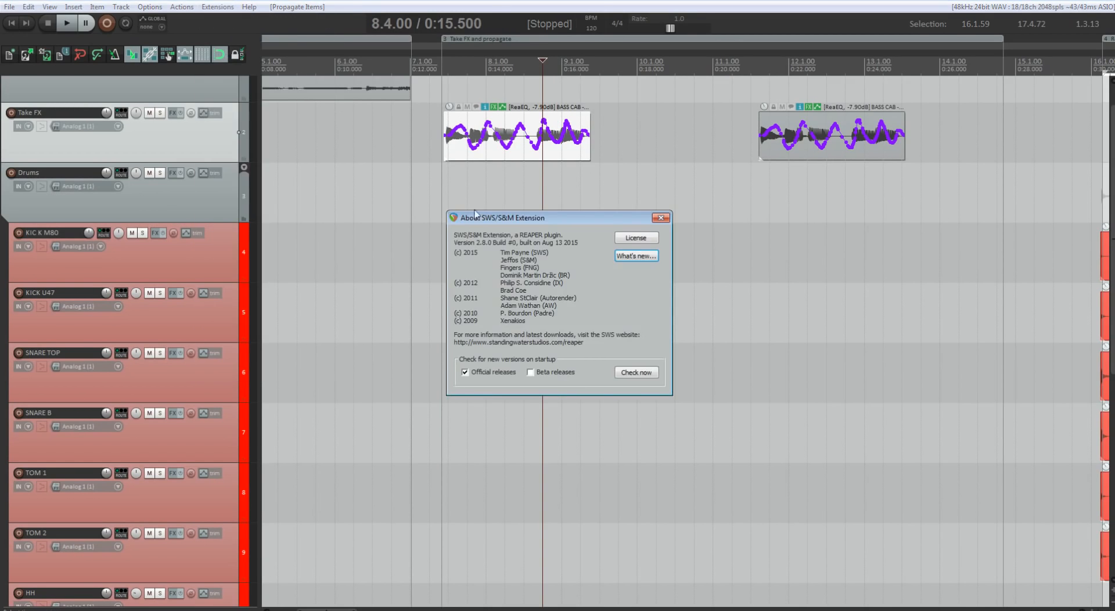
click(661, 218)
click(217, 7)
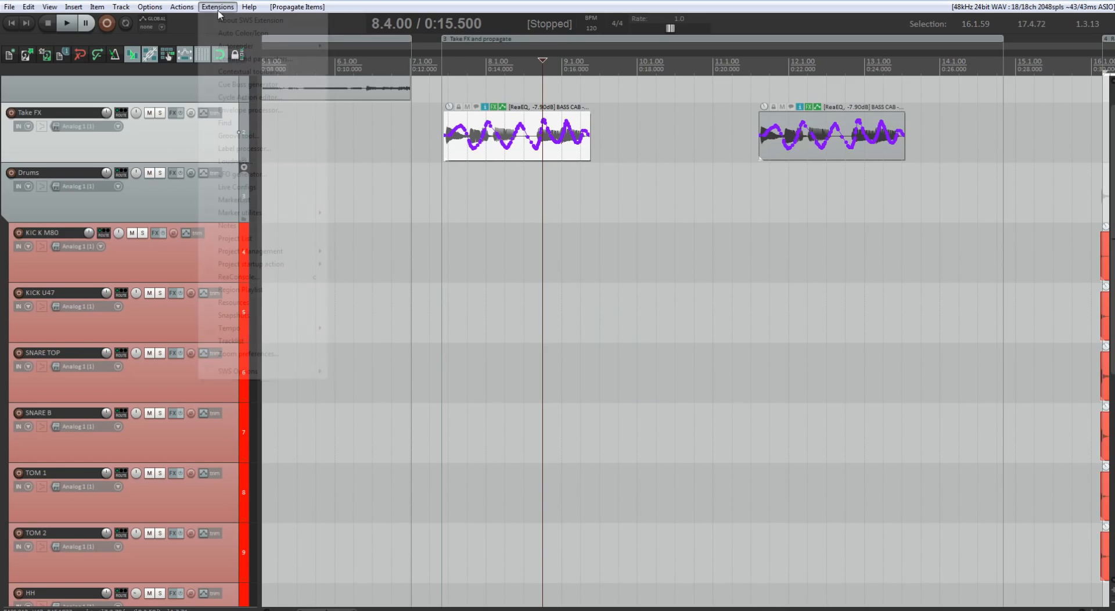
click(244, 73)
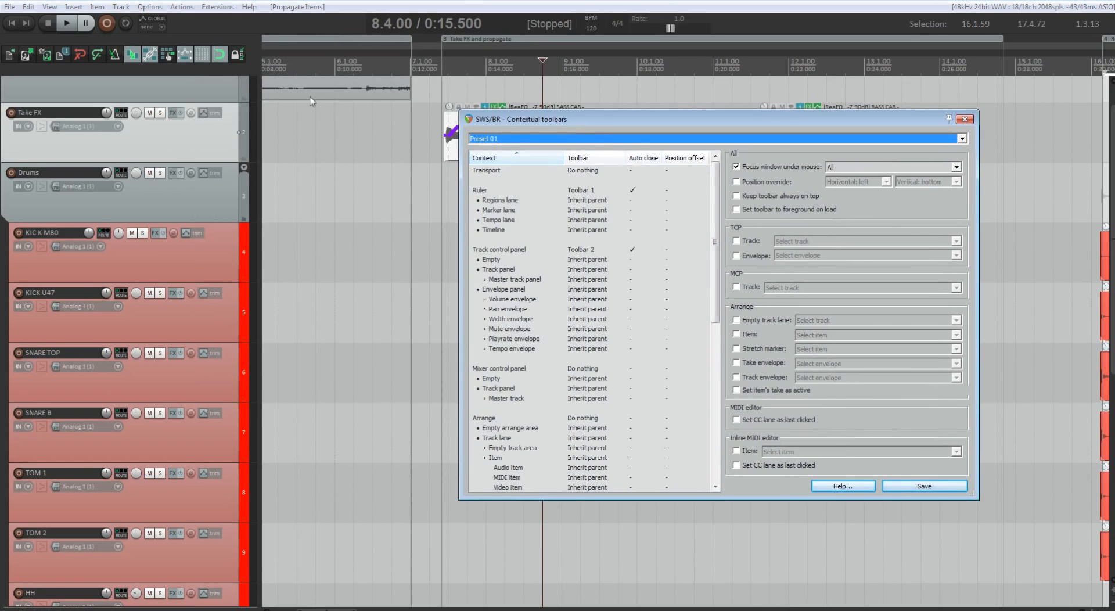
- Filter the action list for "contex" and select the exclusive toggle contextual toolbar under mouse cursor action for preset 1
click(181, 8)
click(213, 21)
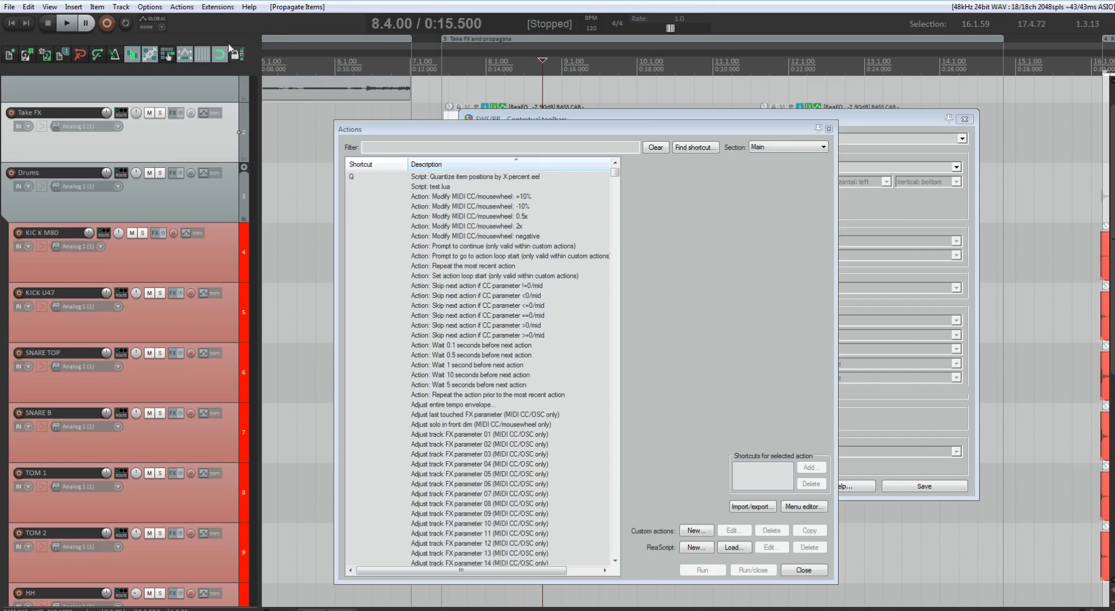
text(conte)
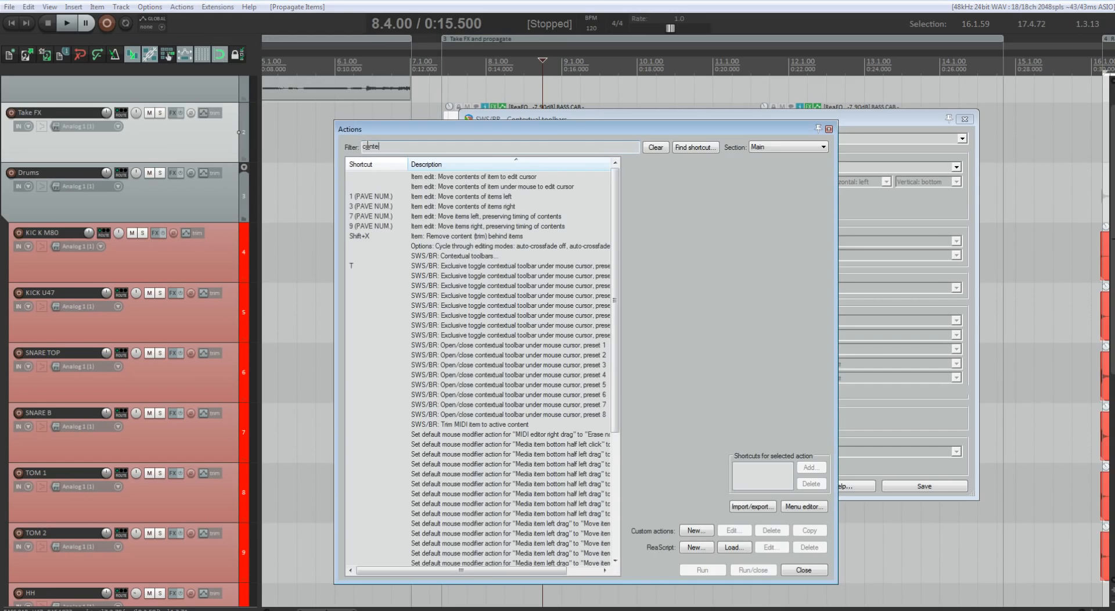
text(wx)
click(464, 186)
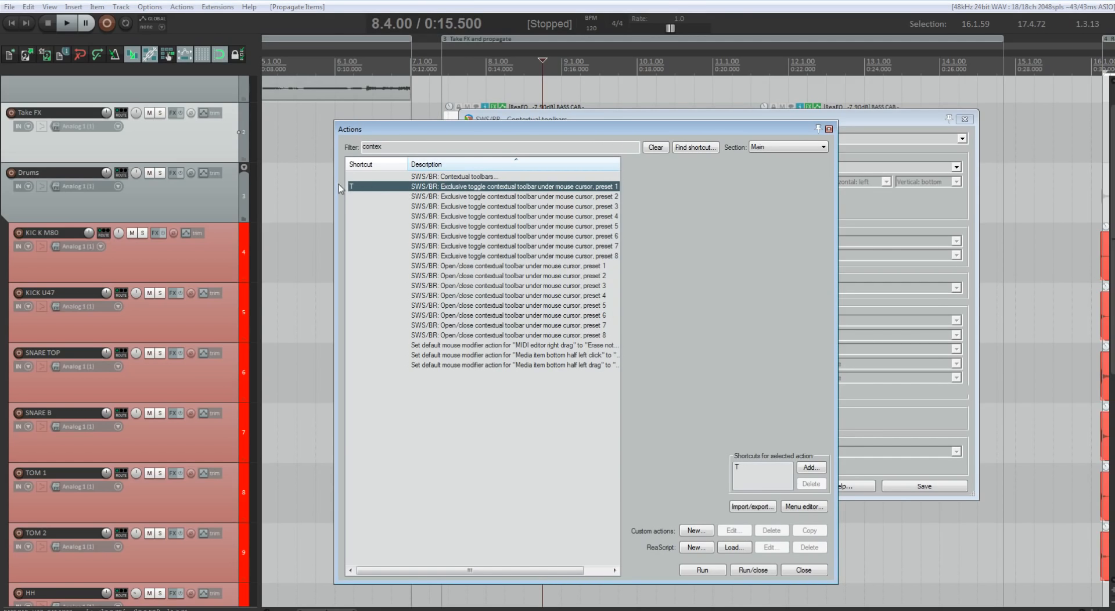
- Assign the shortcut T to the selected contextual toolbar action and close the action list
click(811, 469)
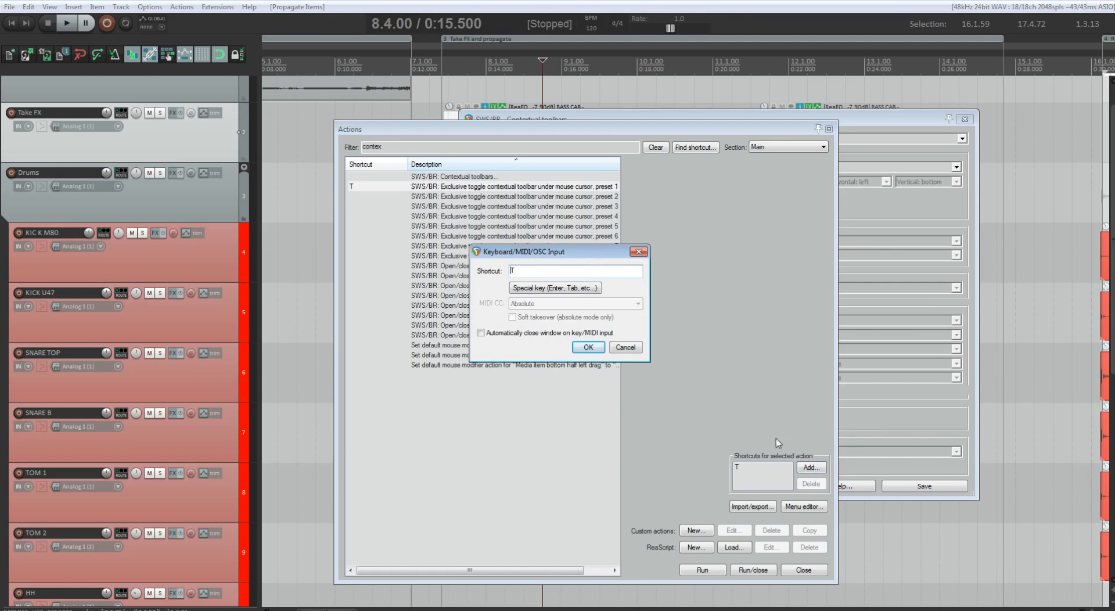
click(586, 347)
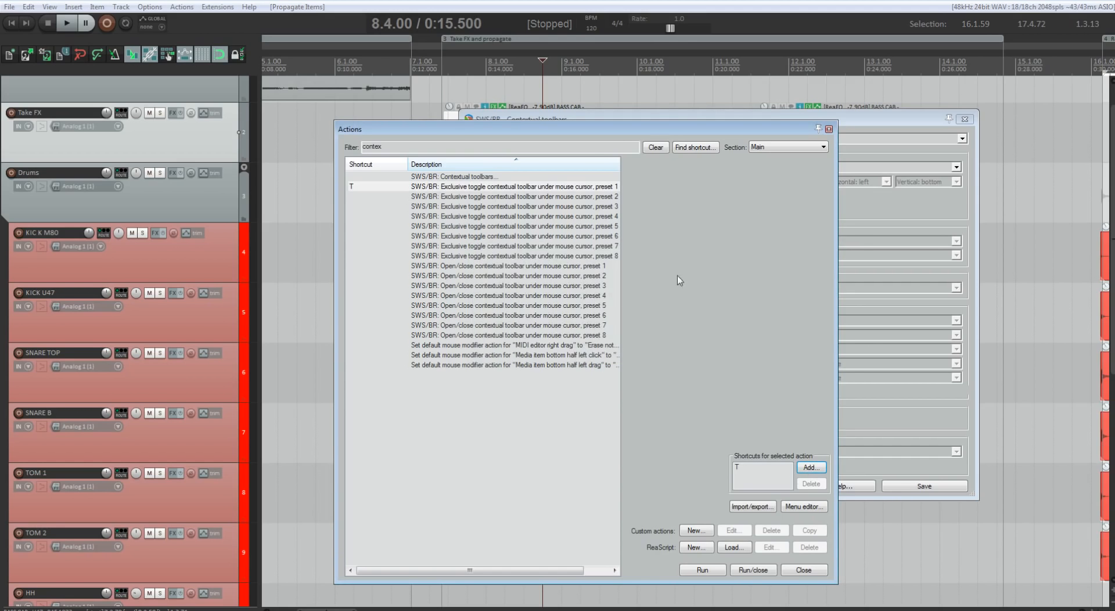
click(828, 129)
- Review the contexts and auto close settings of Preset 01, save the contextual toolbar settings and close their window
drag(680, 123, 664, 120)
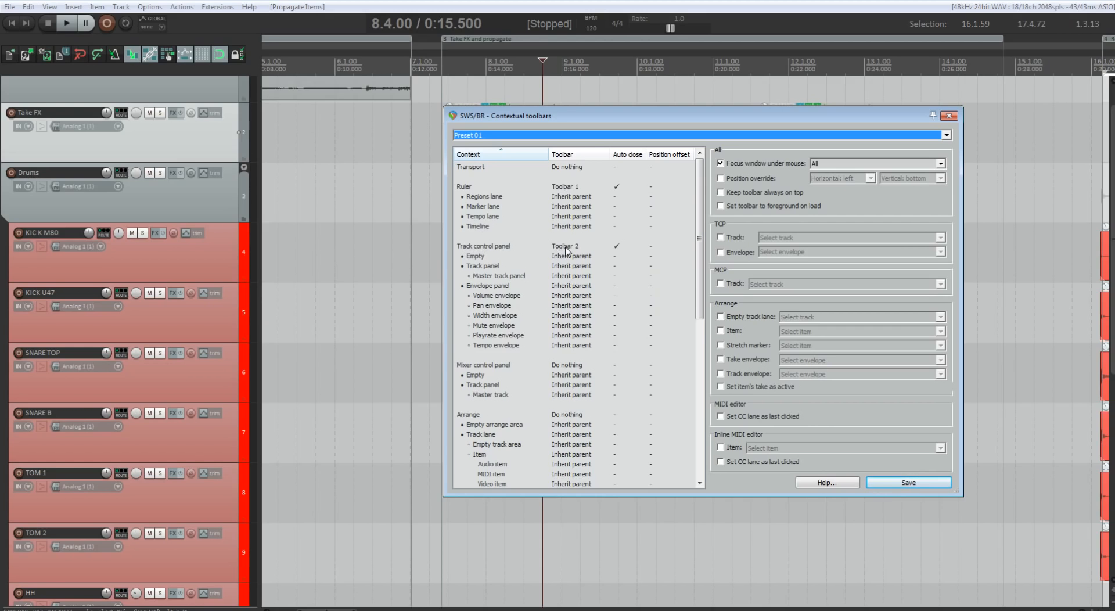
scroll(557, 375, down, 10)
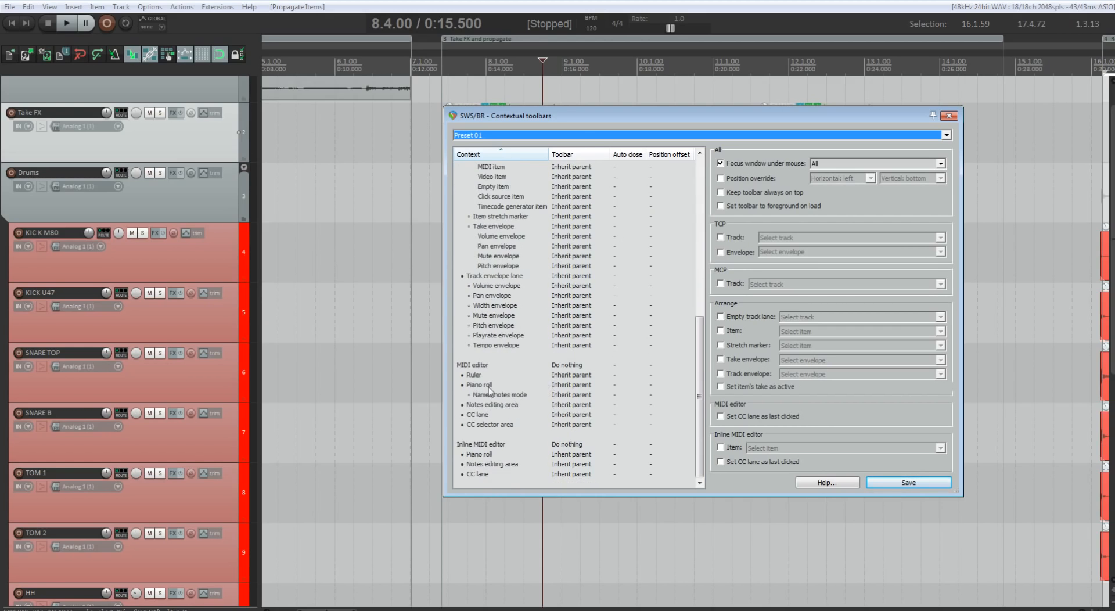
scroll(490, 372, up, 8)
scroll(490, 357, up, 3)
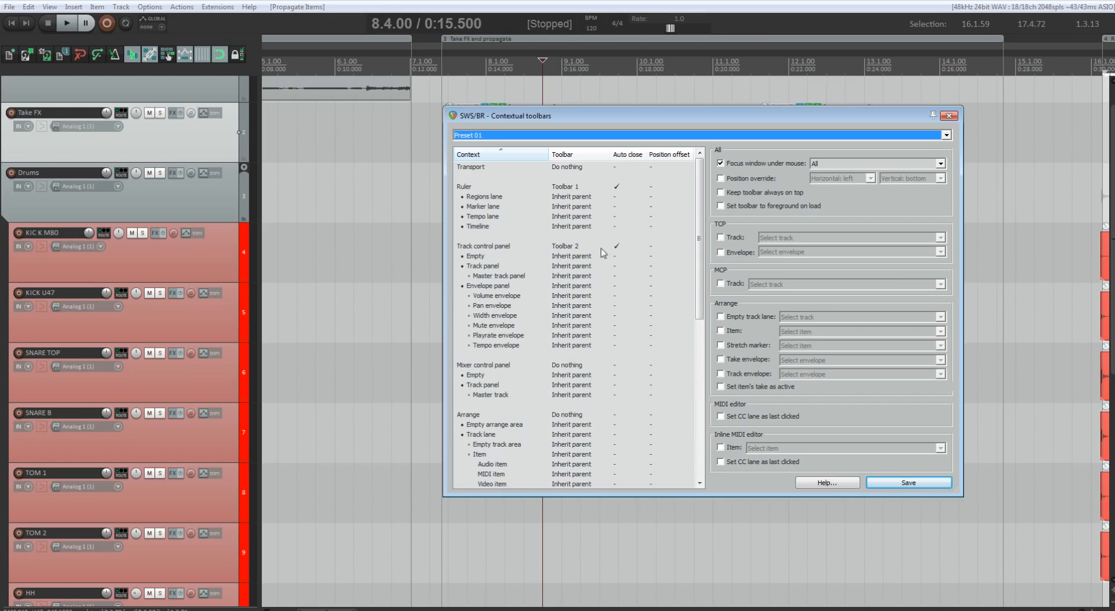
click(616, 187)
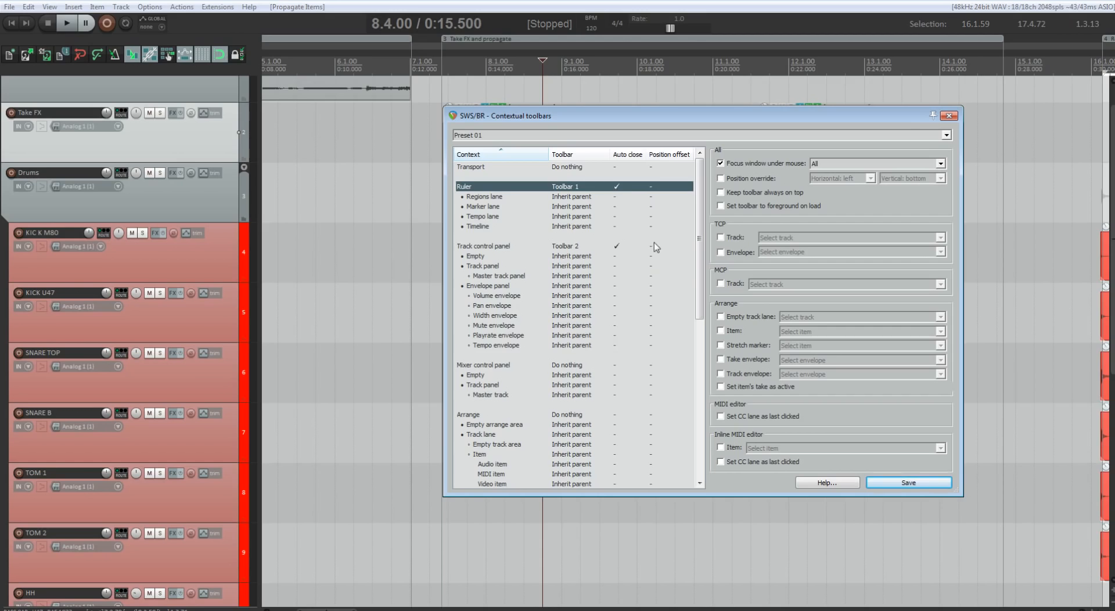
click(902, 485)
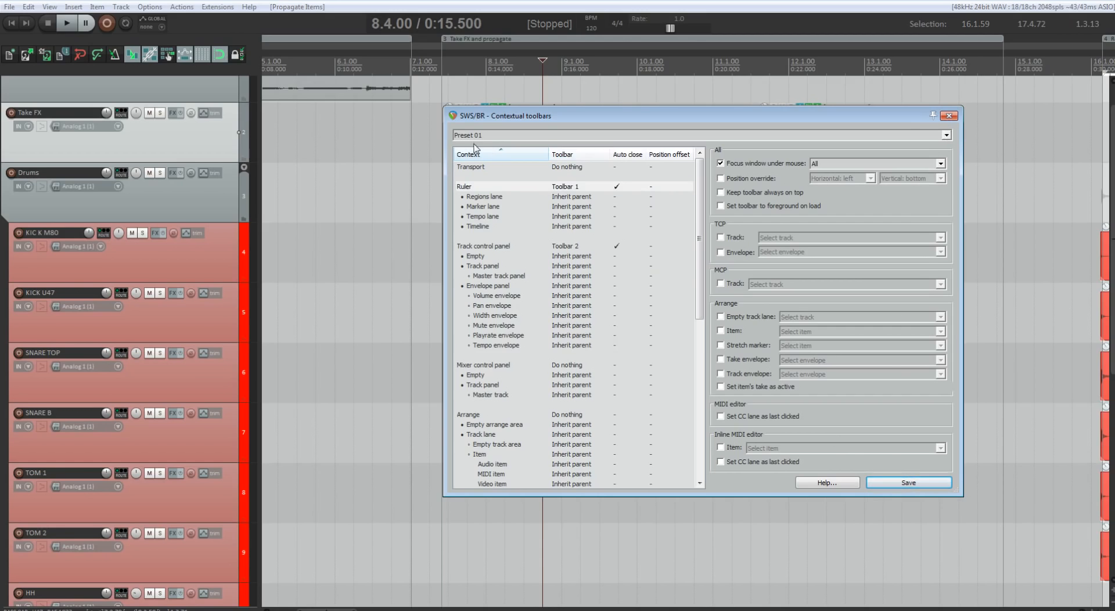
click(948, 116)
- Look up which action is bound to the shortcut T, check its full description and close the action list
click(182, 7)
click(216, 23)
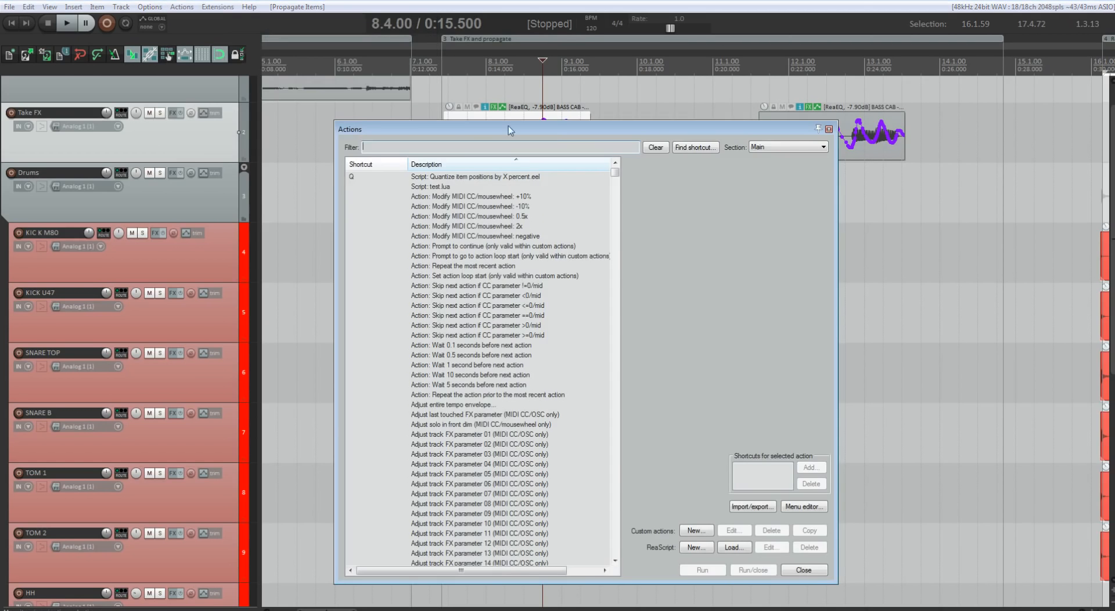
click(682, 149)
key(t)
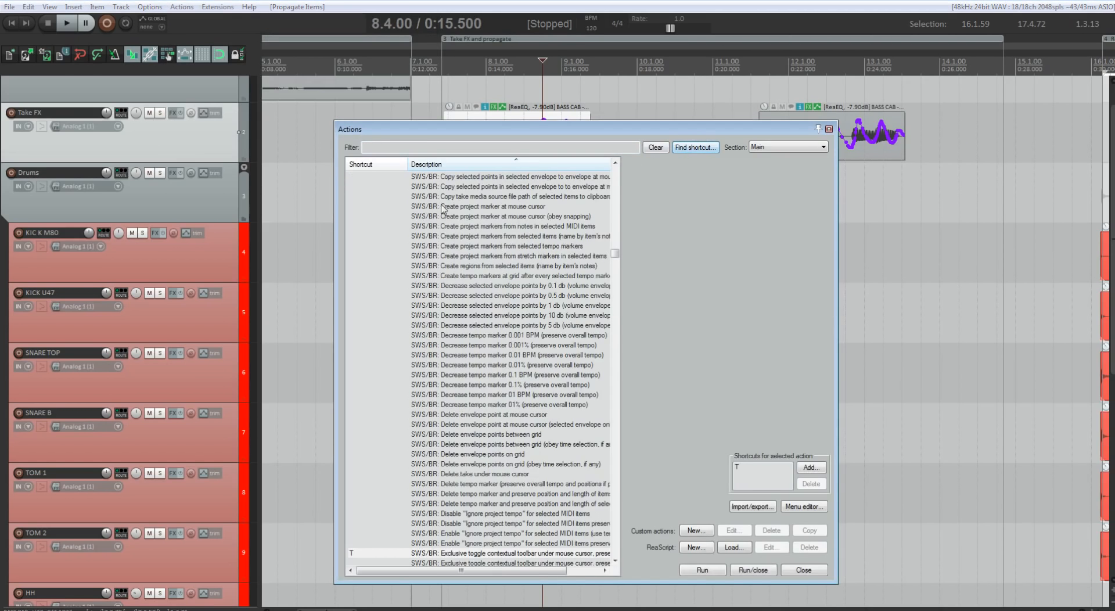
click(443, 553)
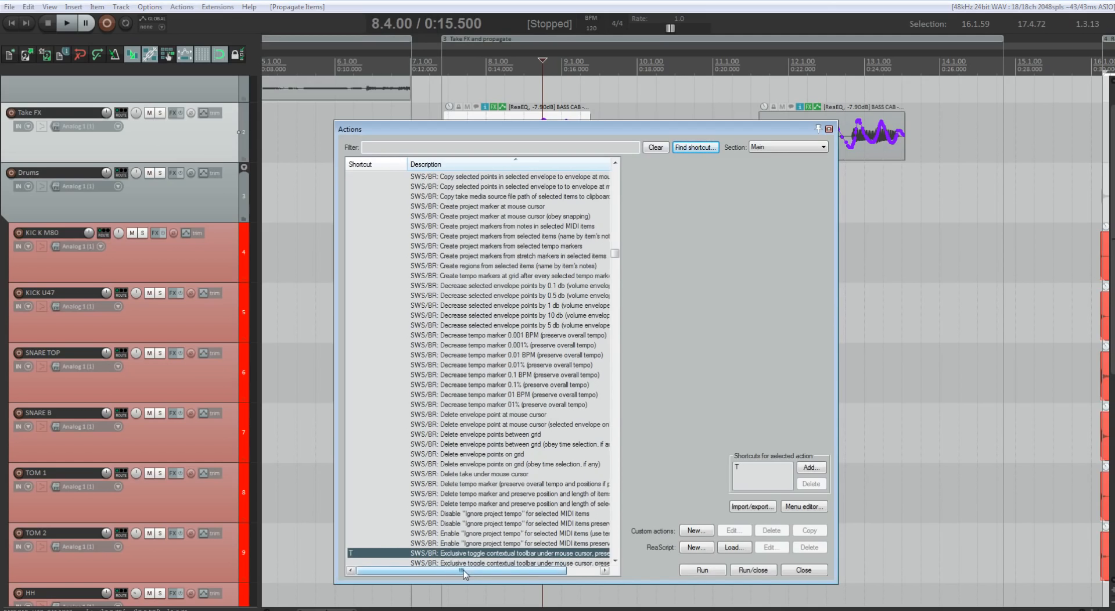
drag(467, 570, 502, 574)
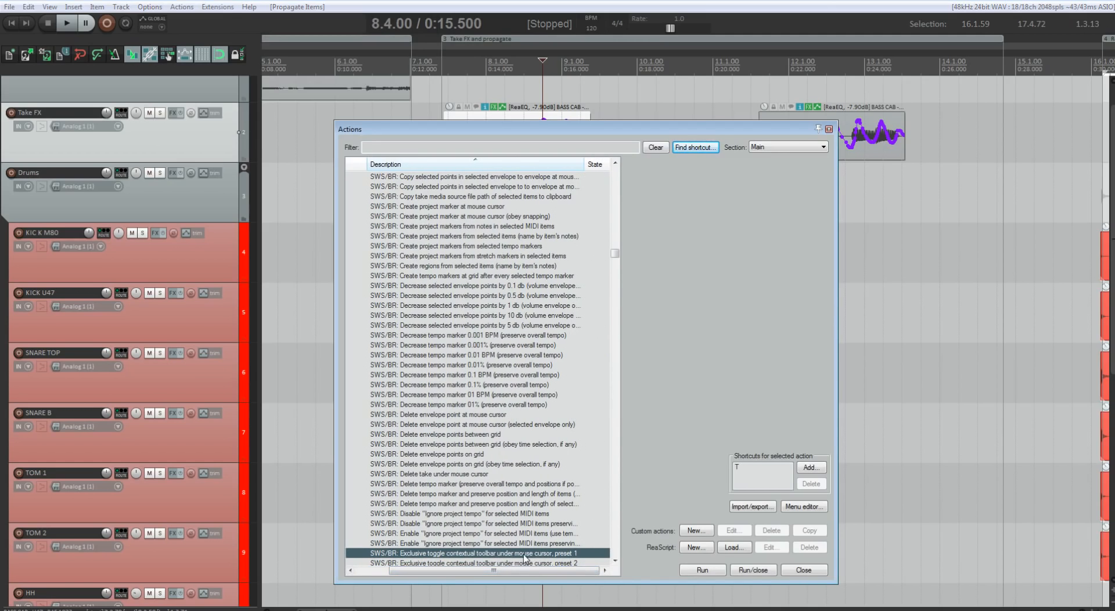
click(828, 129)
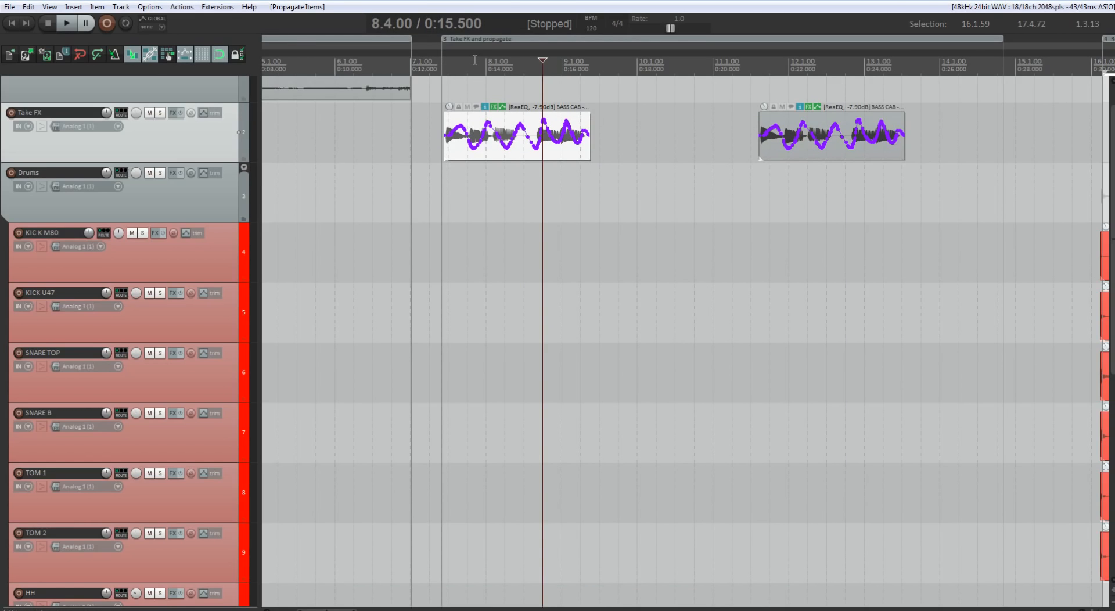
- Test the contextual toolbars over the ruler and the track panel, dismissing the Dynamic split dialog and Toolbar 2
key(1)
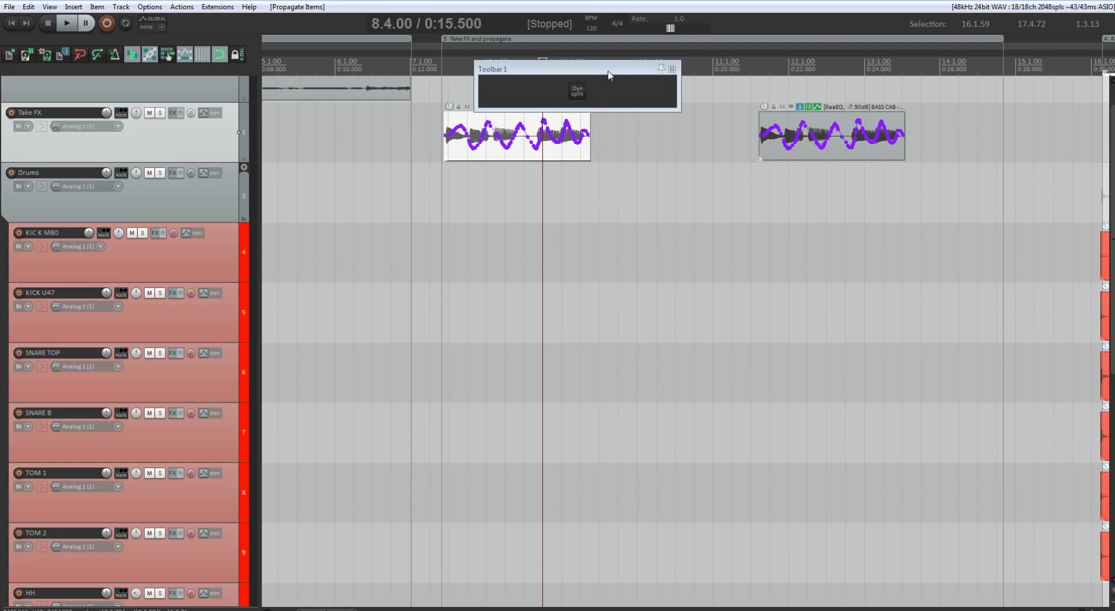
click(577, 92)
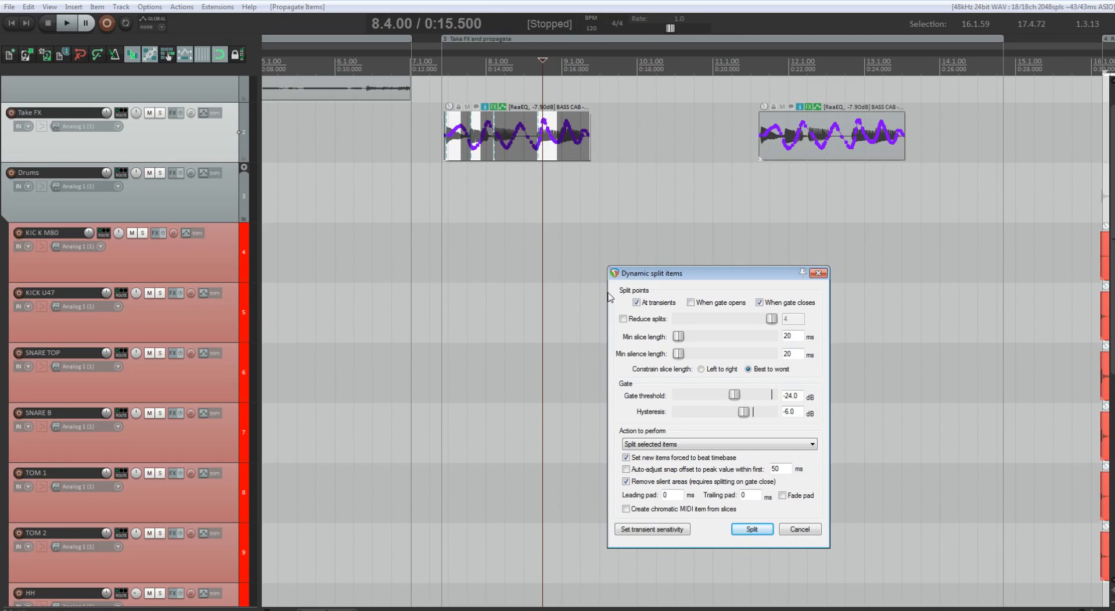
click(818, 273)
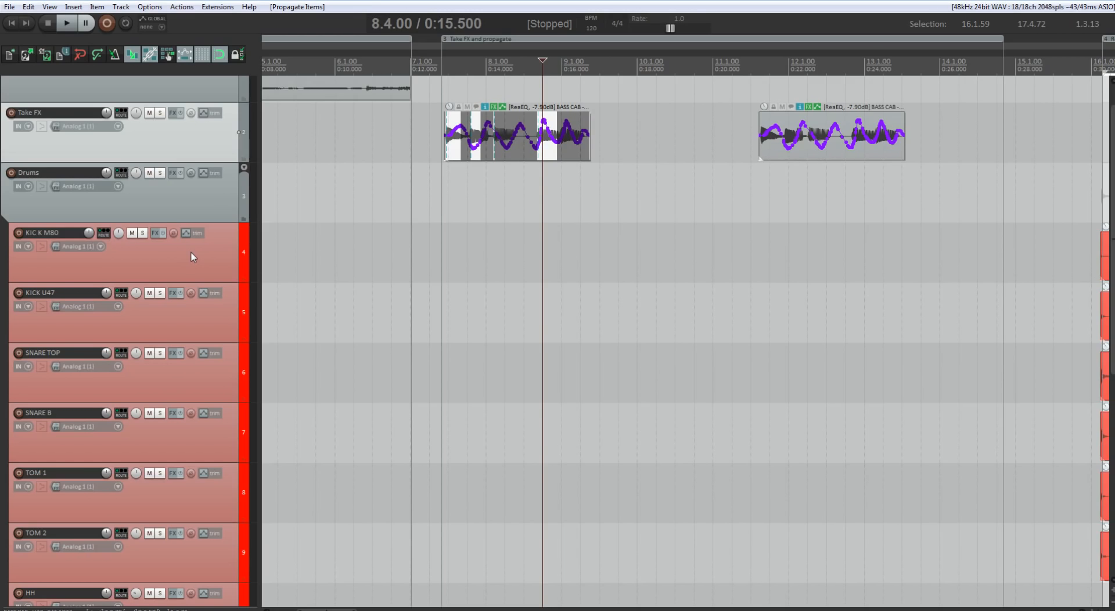
key(alt+2)
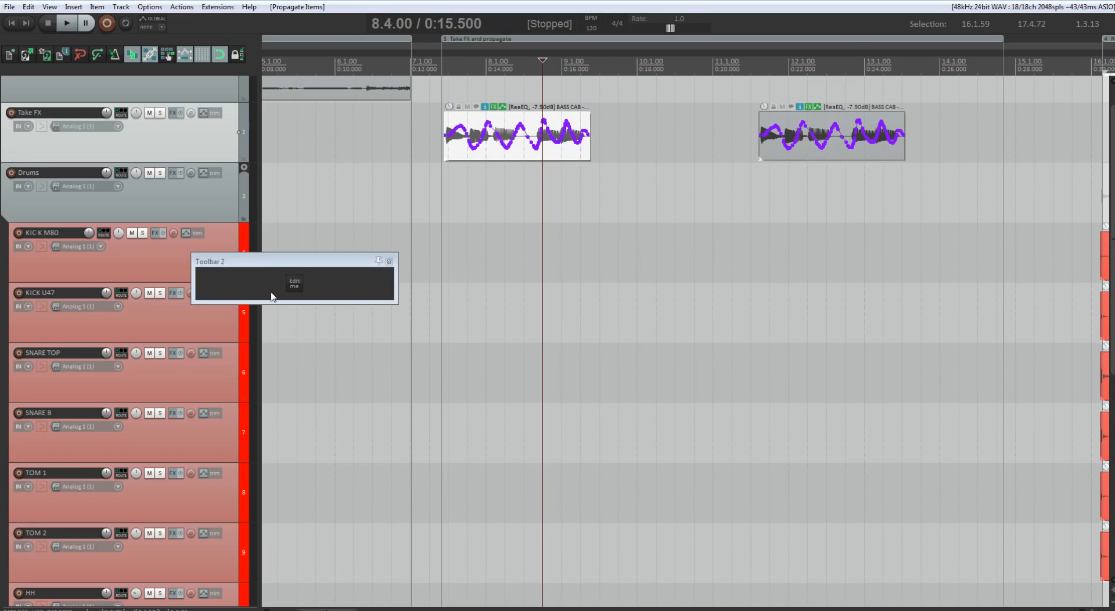
click(388, 262)
- Reopen the SWS contextual toolbar settings and review the whole list of contexts
click(218, 6)
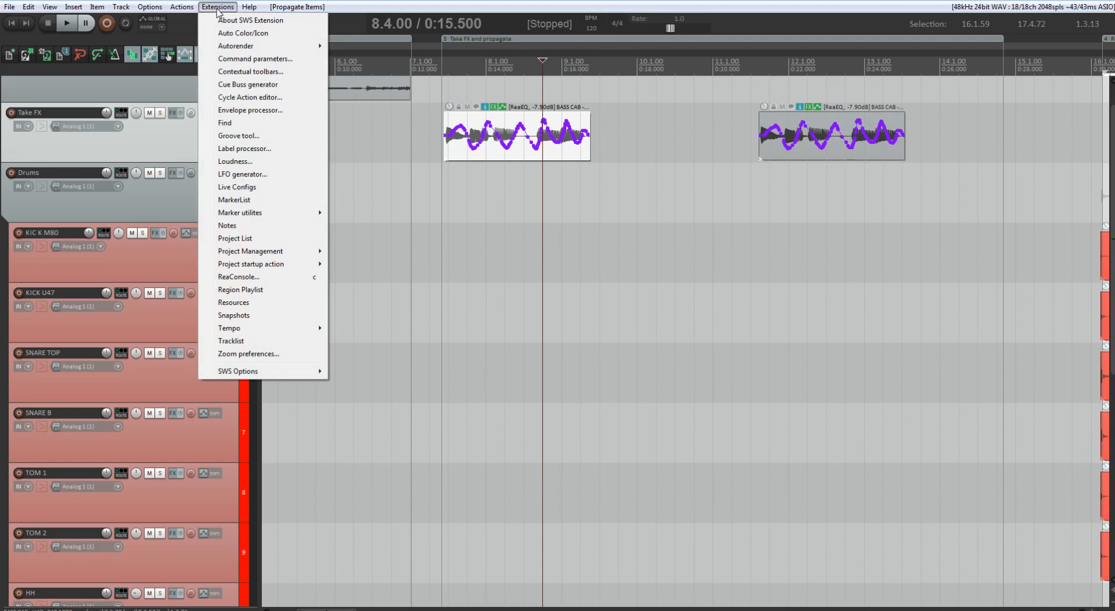
click(244, 71)
scroll(530, 325, down, 10)
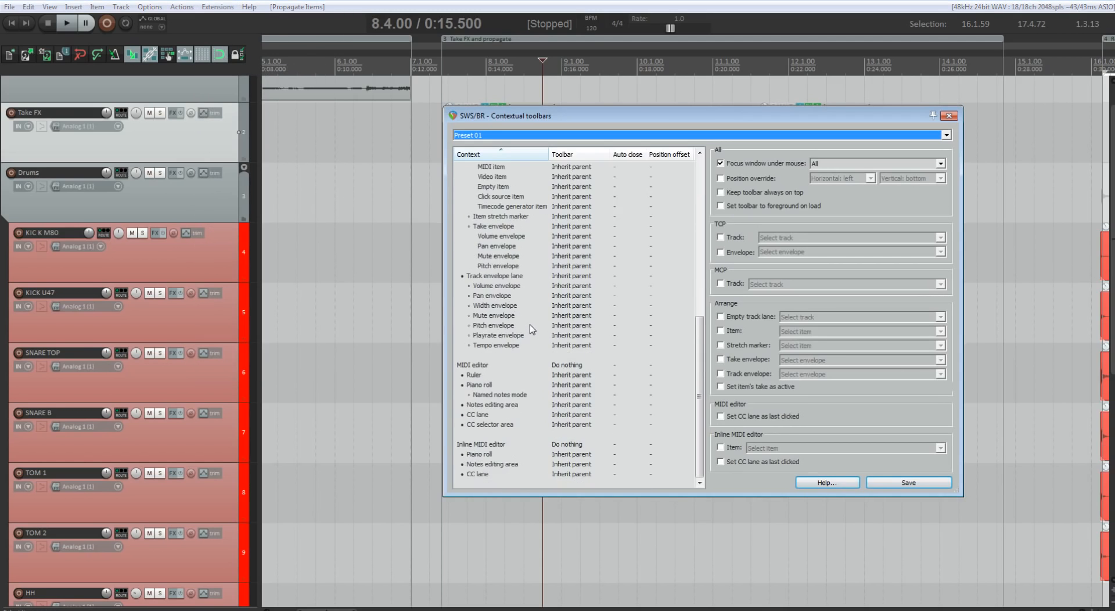
scroll(540, 343, up, 10)
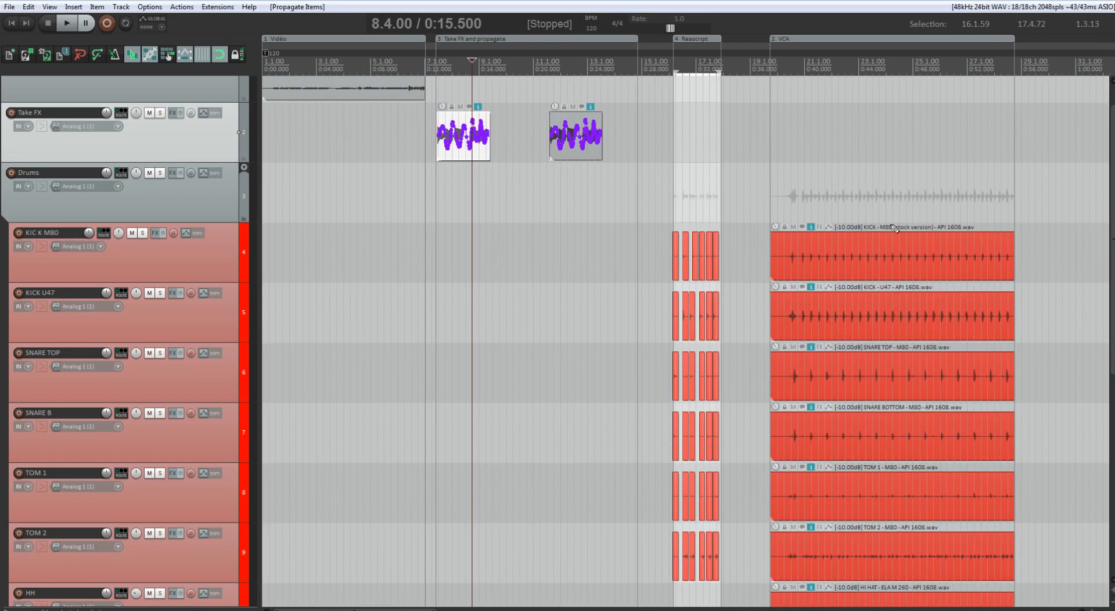
- Select the drum tracks from KIC K M80 through Drum Room and move them out of the Drums folder, directly below Take FX
scroll(580, 194, right, 5)
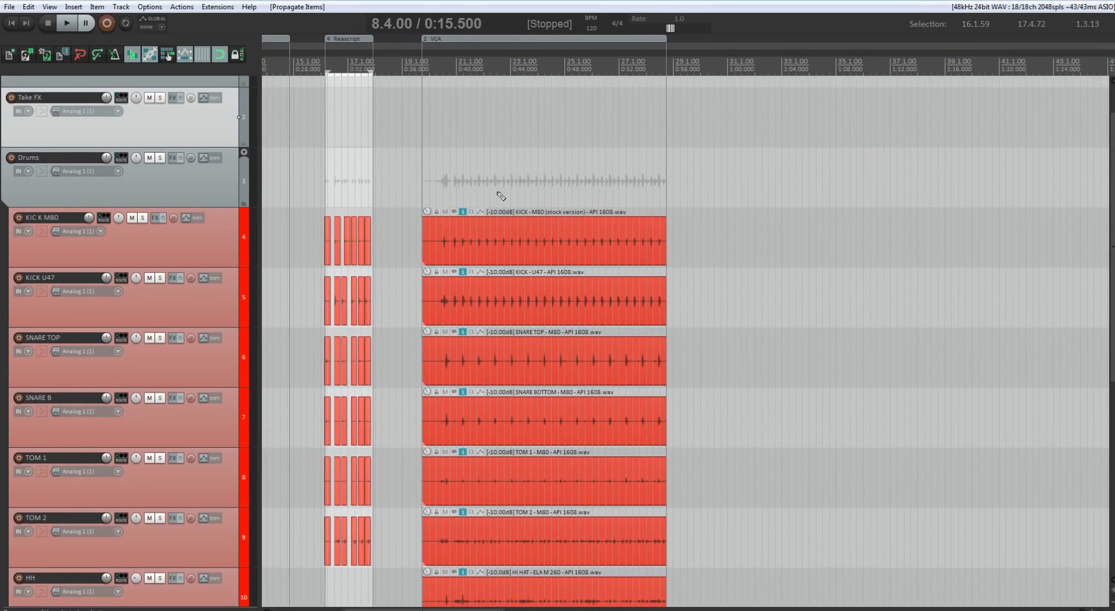
scroll(486, 194, up, 2)
scroll(420, 190, left, 3)
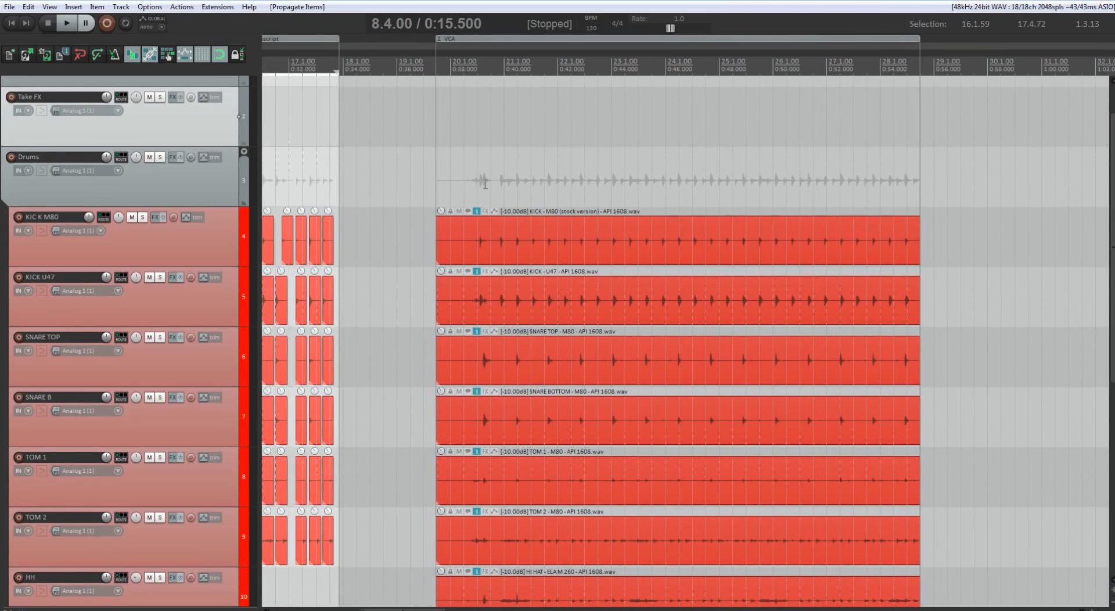
scroll(238, 291, down, 5)
shift+click(224, 528)
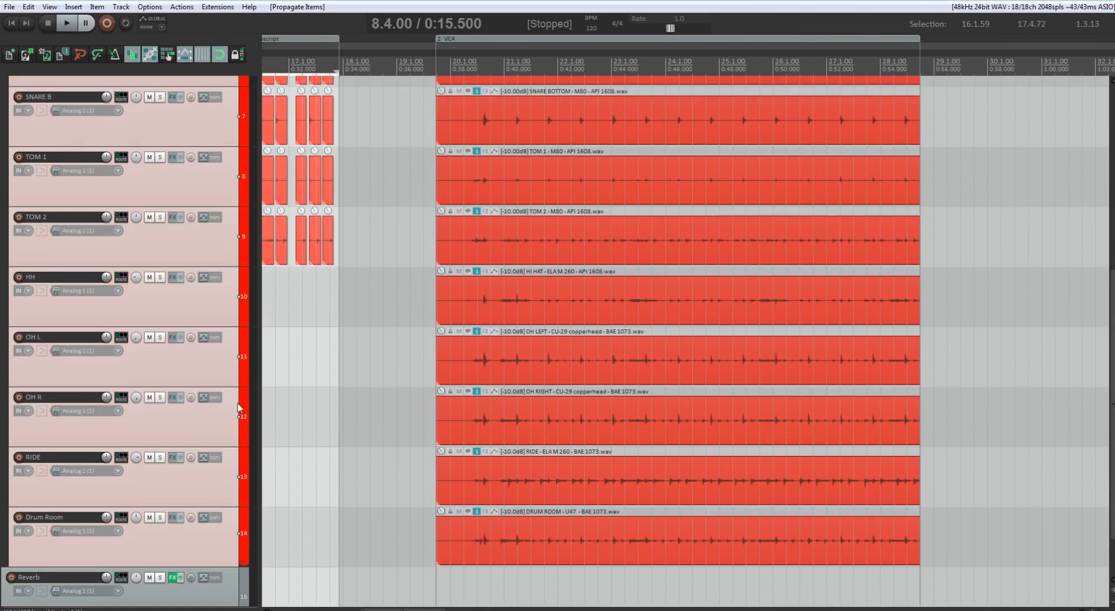
scroll(238, 398, up, 5)
drag(219, 299, 211, 209)
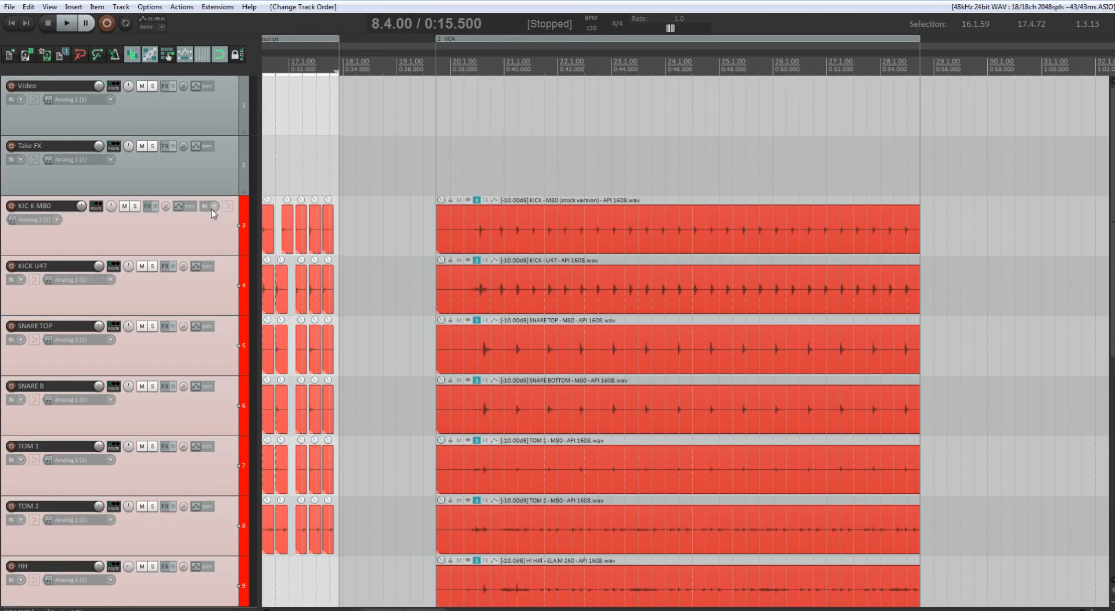
- Remove the emptied Drums track above the Reverb track
scroll(211, 349, down, 7)
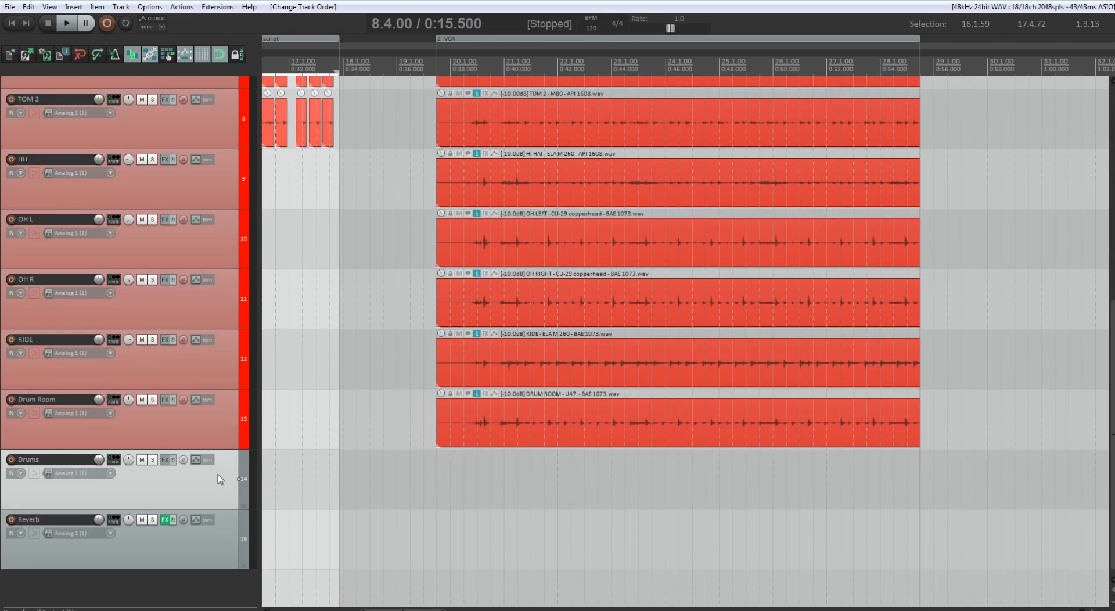
key(shift+t)
right_click(241, 491)
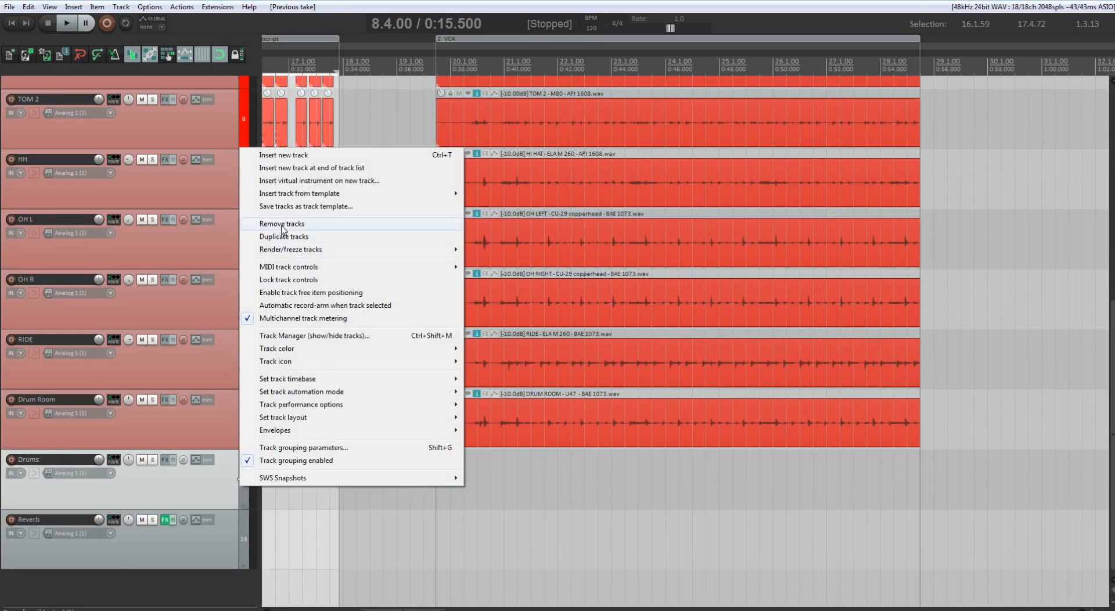
click(282, 221)
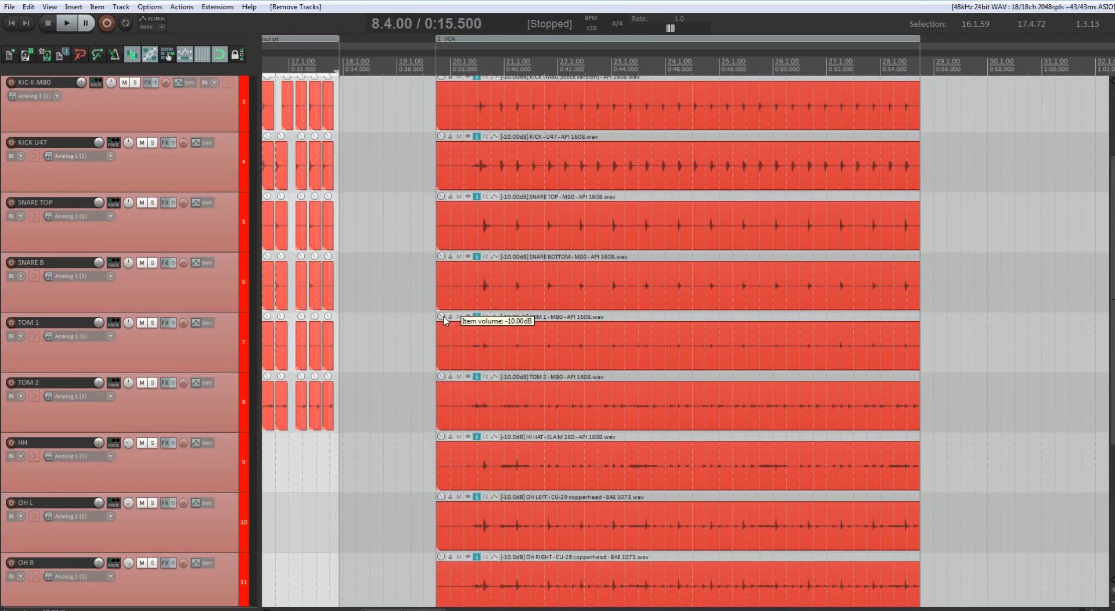
- Set the track panel layout of the KIC K M80 track to the global layout default
scroll(398, 295, up, 2)
right_click(207, 244)
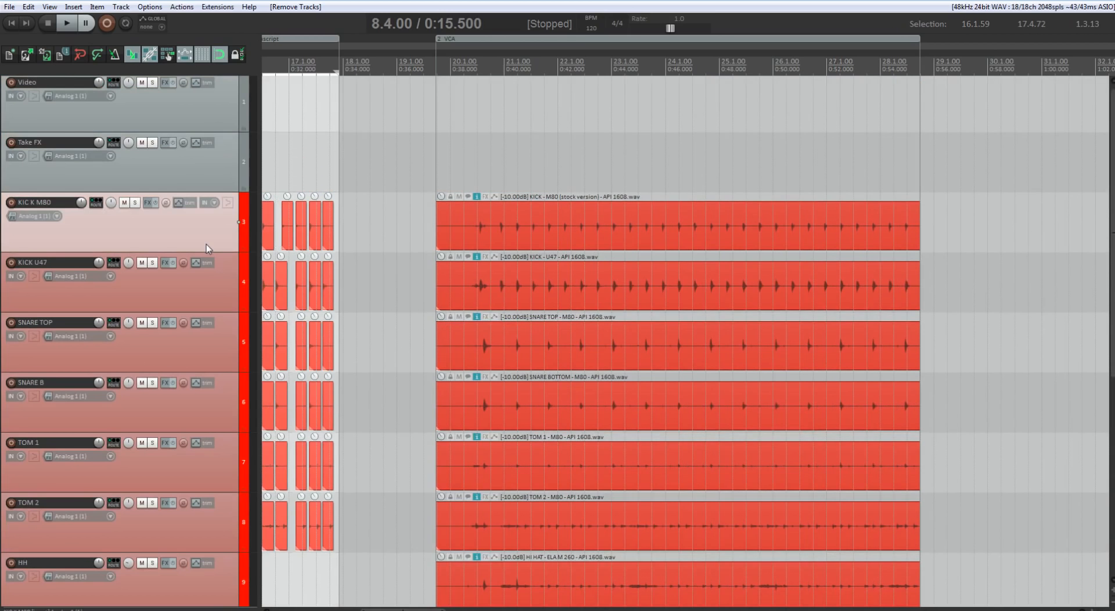
mouse_move(467, 540)
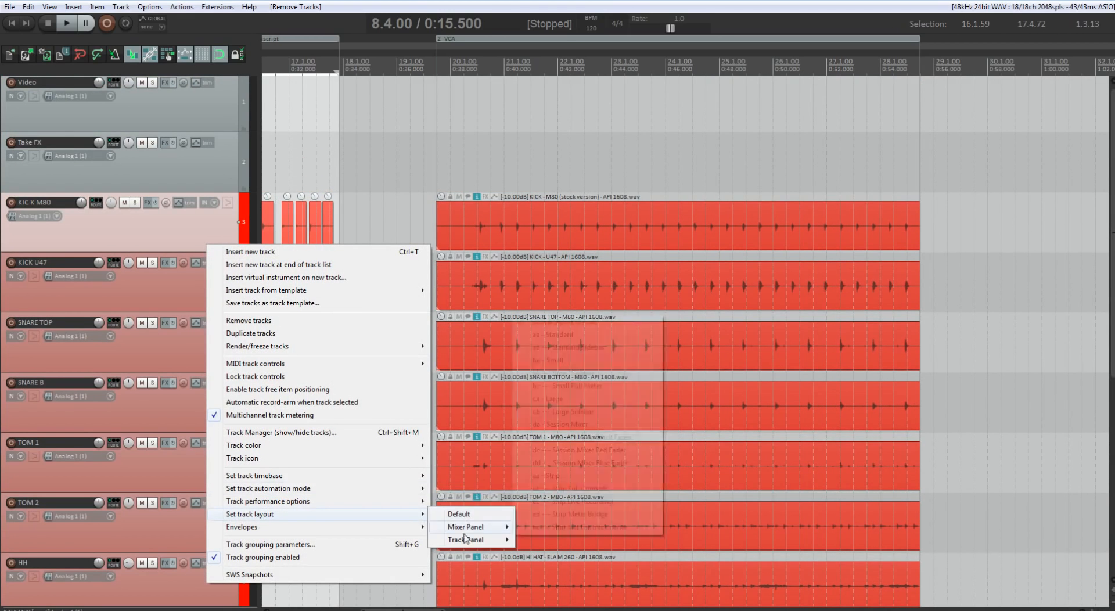
click(557, 310)
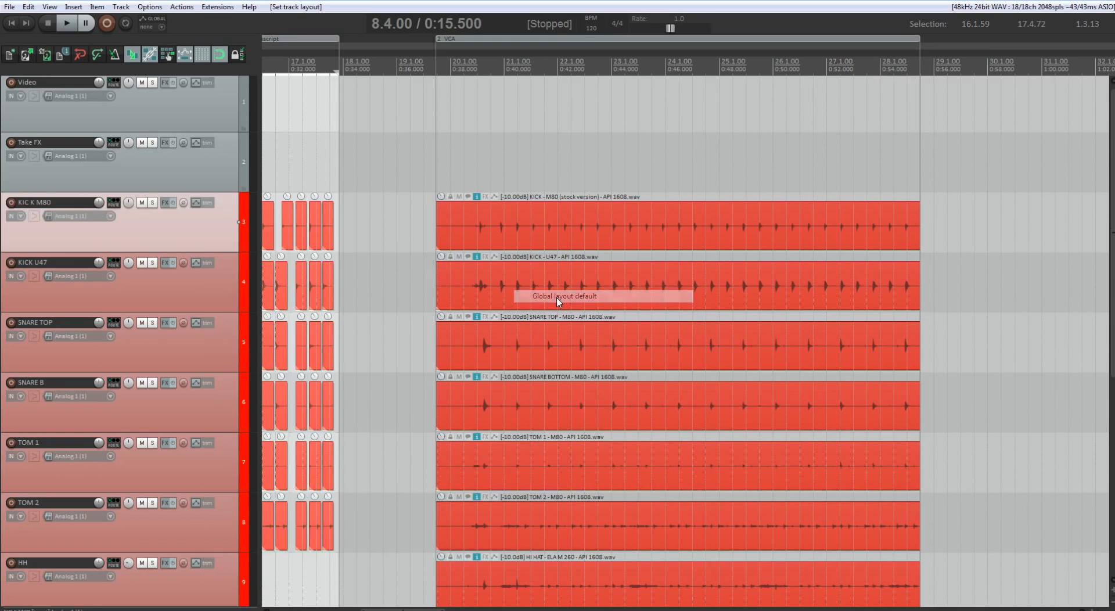
scroll(420, 266, down, 2)
scroll(420, 266, down, 4)
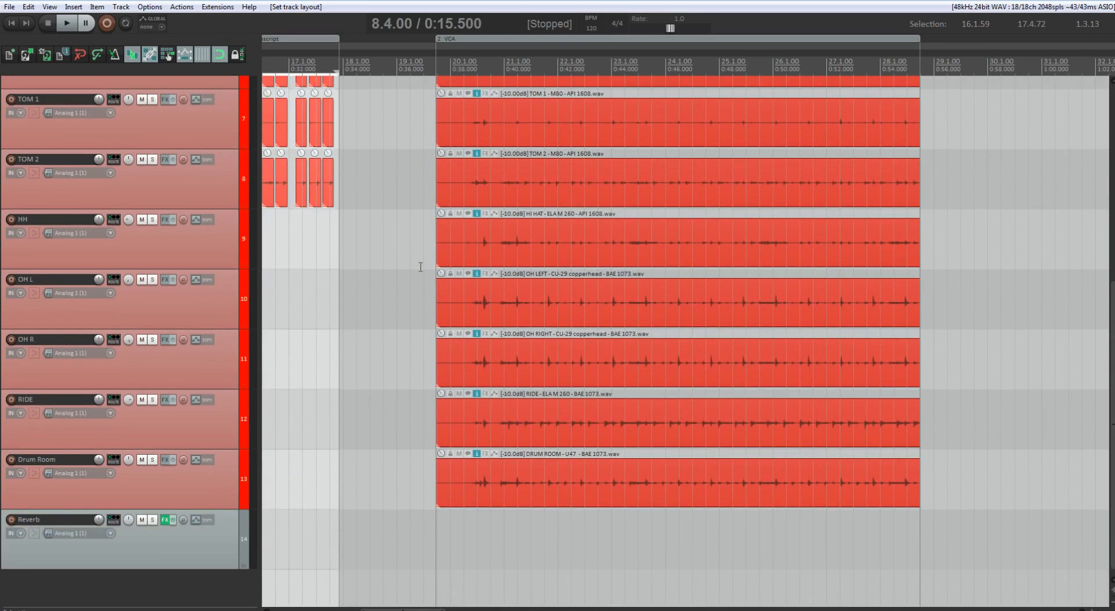
scroll(420, 267, up, 6)
scroll(420, 266, down, 6)
scroll(420, 266, up, 6)
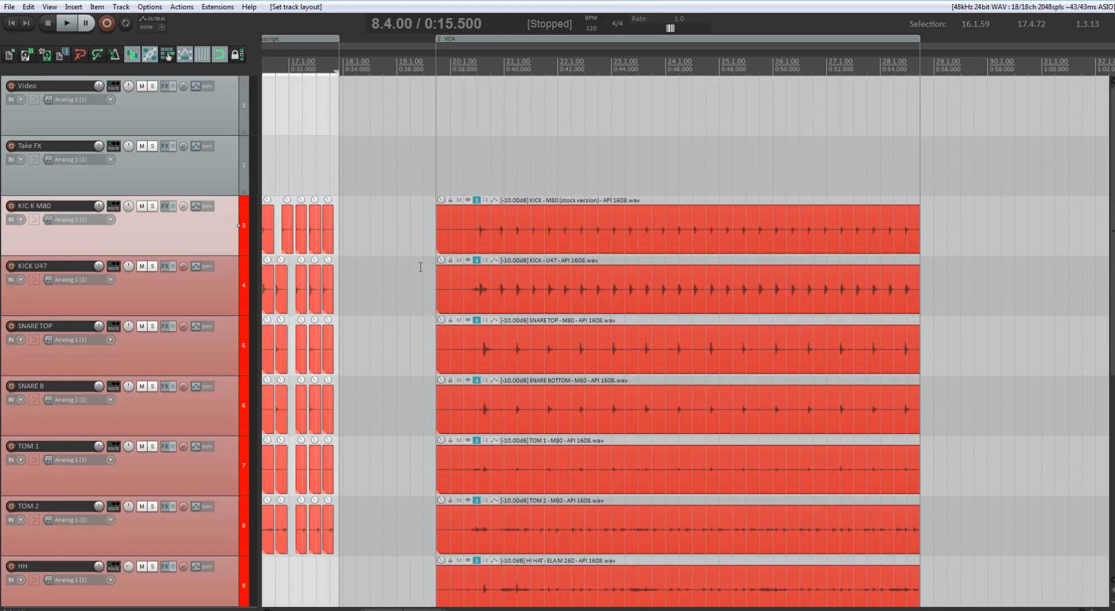
scroll(420, 266, down, 5)
scroll(421, 267, up, 4)
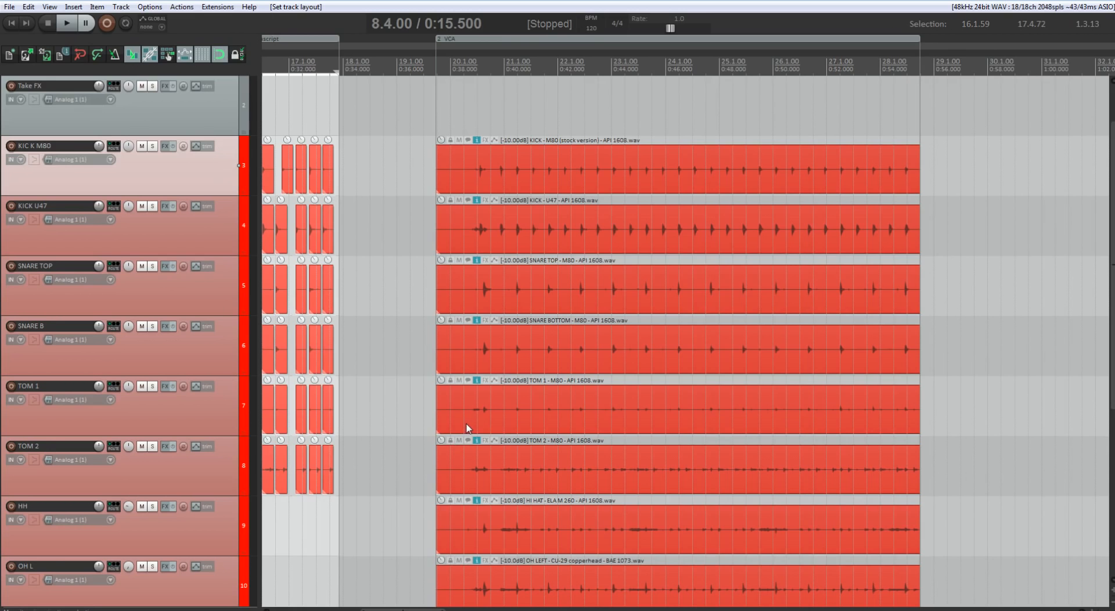
- Add a new track directly below Take FX and name it <<<DRUMS
scroll(468, 423, down, 3)
scroll(305, 306, up, 3)
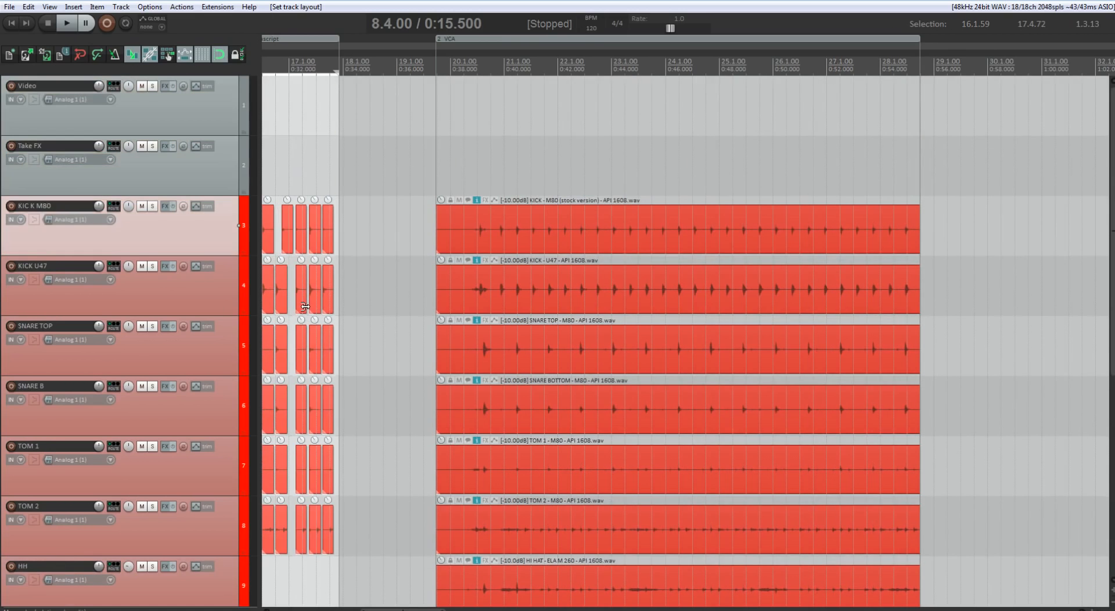
scroll(367, 299, down, 6)
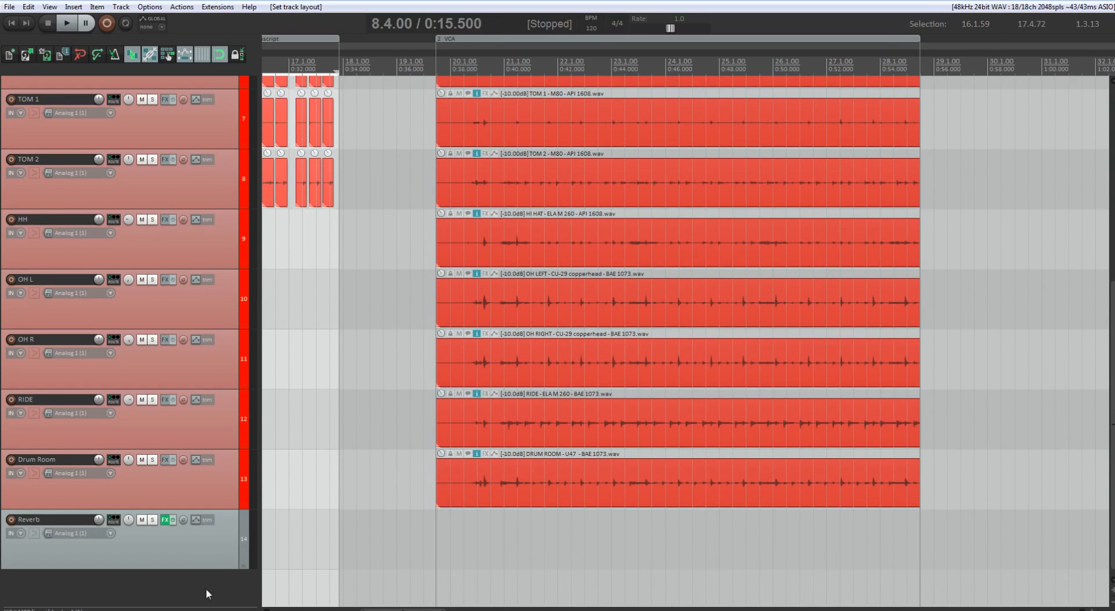
double_click(211, 590)
drag(210, 588, 211, 198)
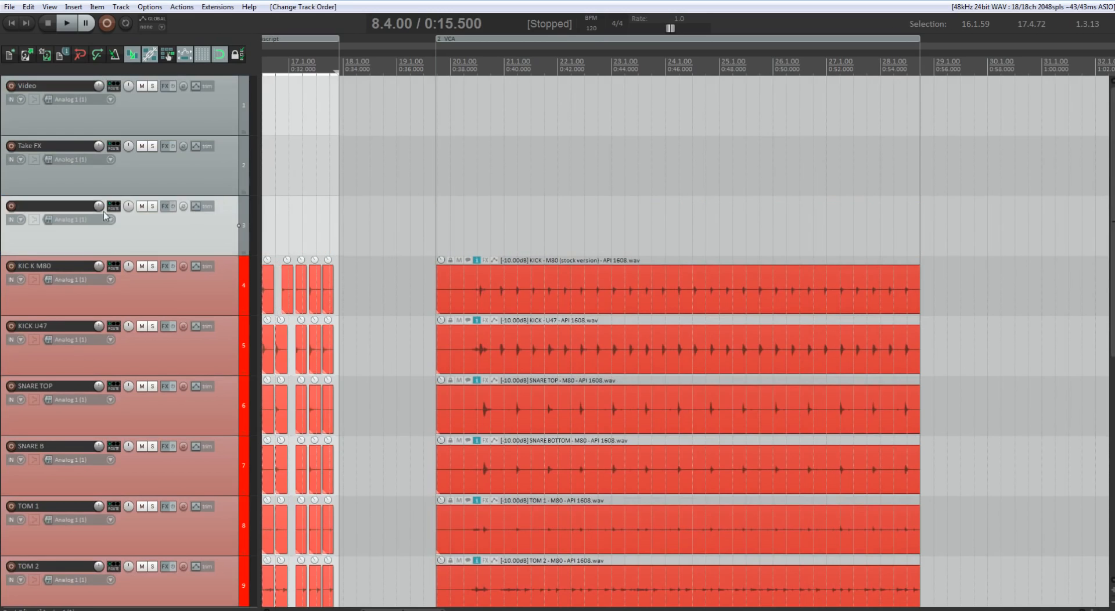
double_click(53, 206)
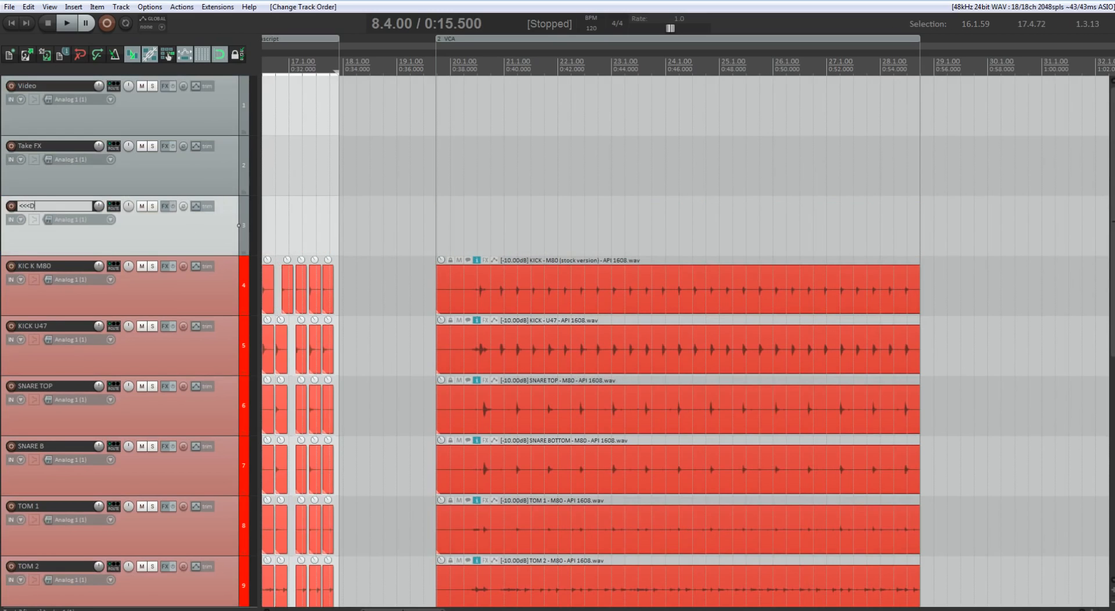
text(<<<DRUMS)
key(Return)
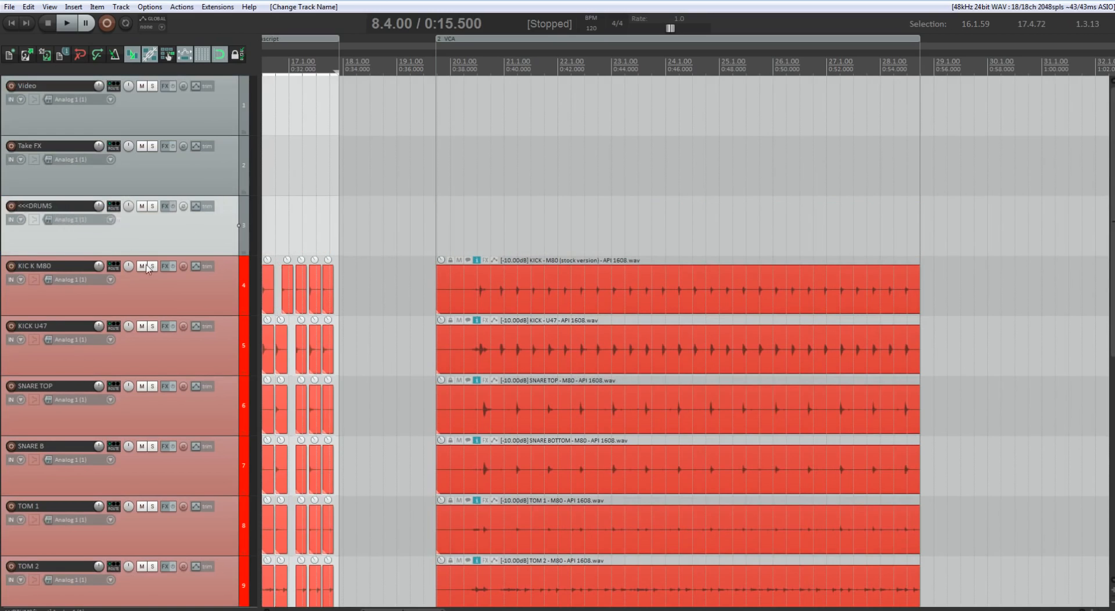
- Select the tracks from KIC K M80 through Drum Room and place them inside the <<<DRUMS folder
click(209, 296)
scroll(214, 349, down, 7)
shift+click(229, 472)
drag(228, 472, 237, 216)
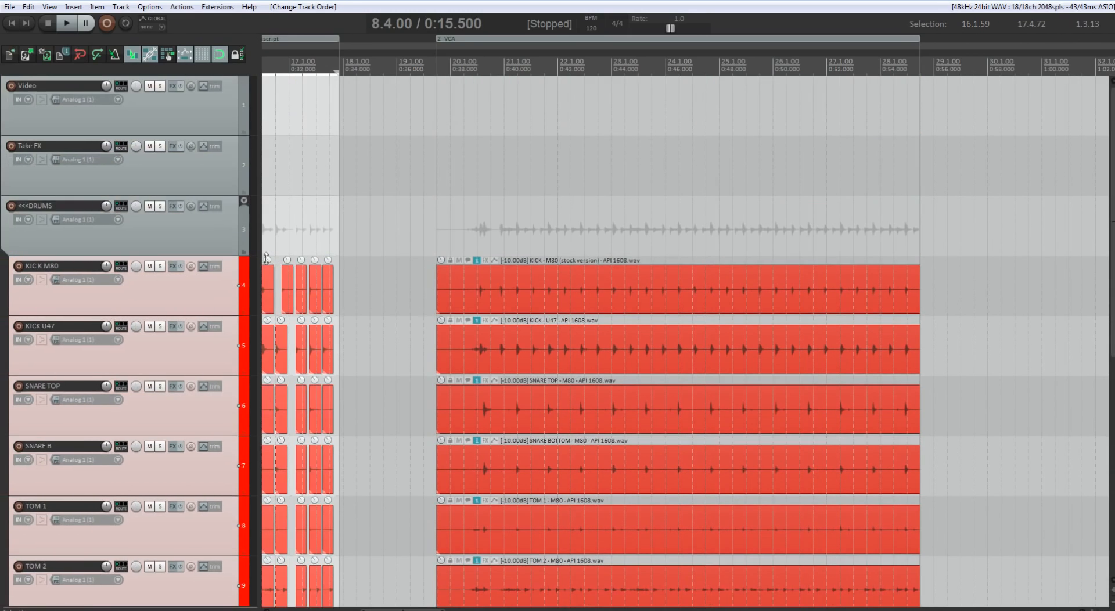
- Play the drums from 20.2.00 and audition lowering the <<<DRUMS folder volume to about -29 dB
click(463, 64)
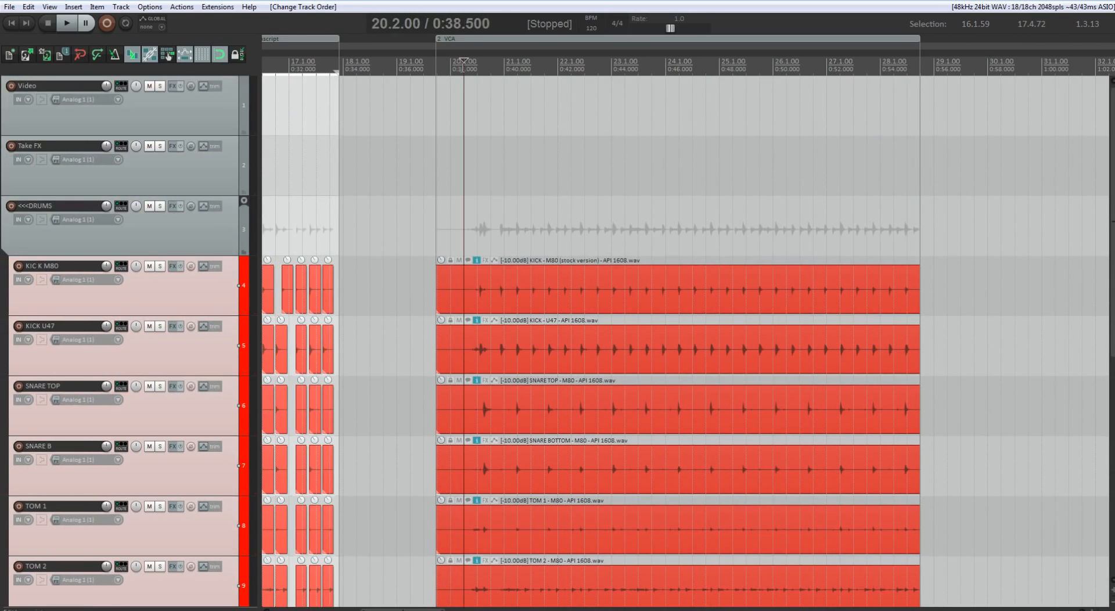
key(space)
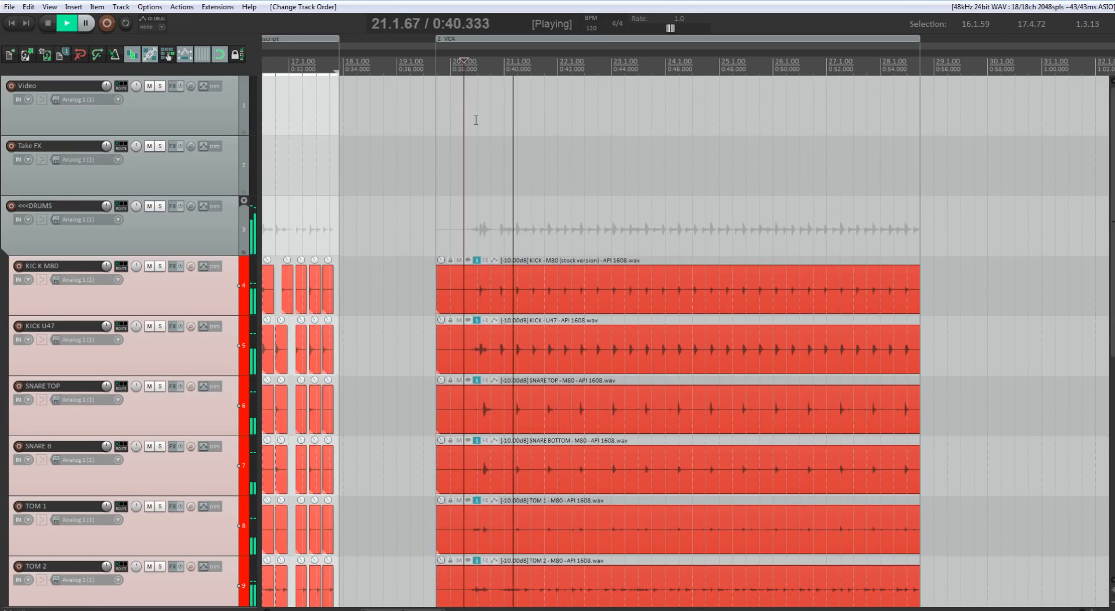
key(space)
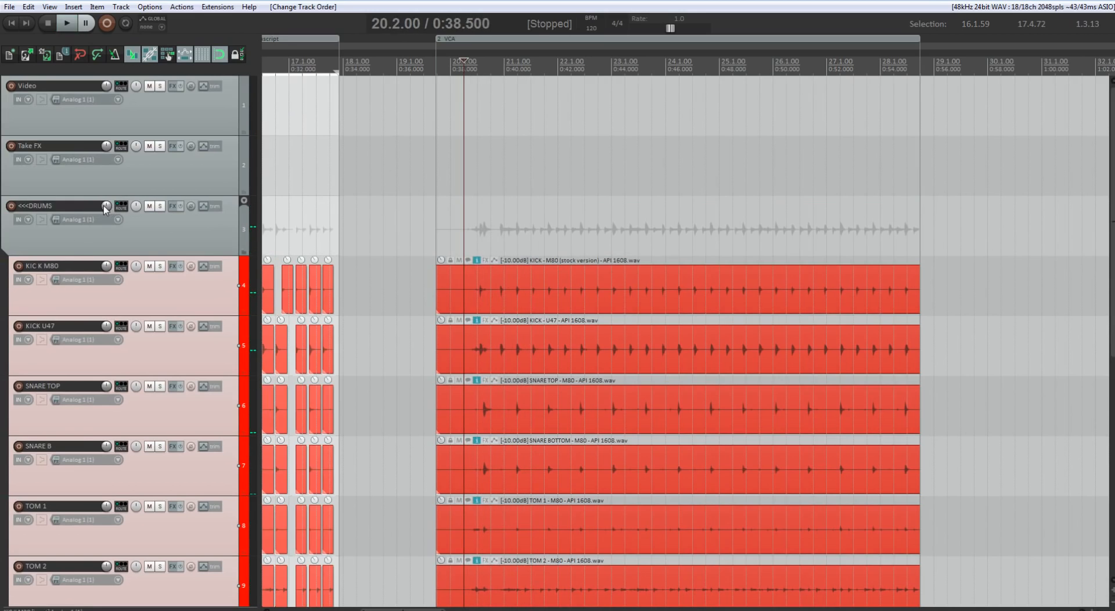
mouse_move(106, 206)
key(space)
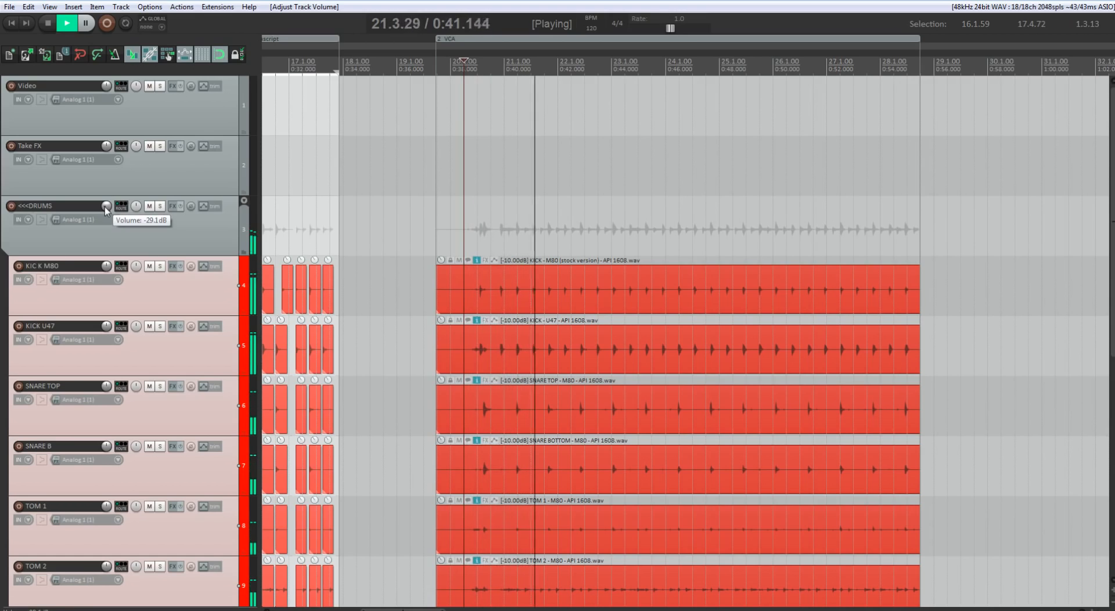
key(space)
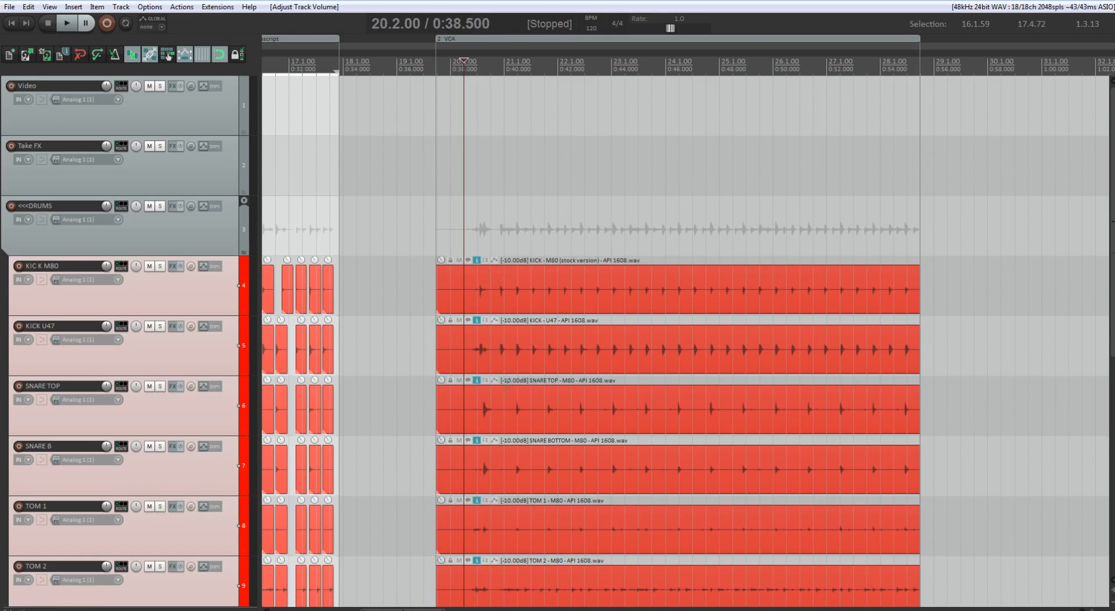
- Inspect the ReaVerb effect on the Reverb track and close its FX window
scroll(507, 384, down, 3)
scroll(281, 333, up, 3)
scroll(462, 244, down, 1)
click(376, 346)
scroll(393, 364, down, 6)
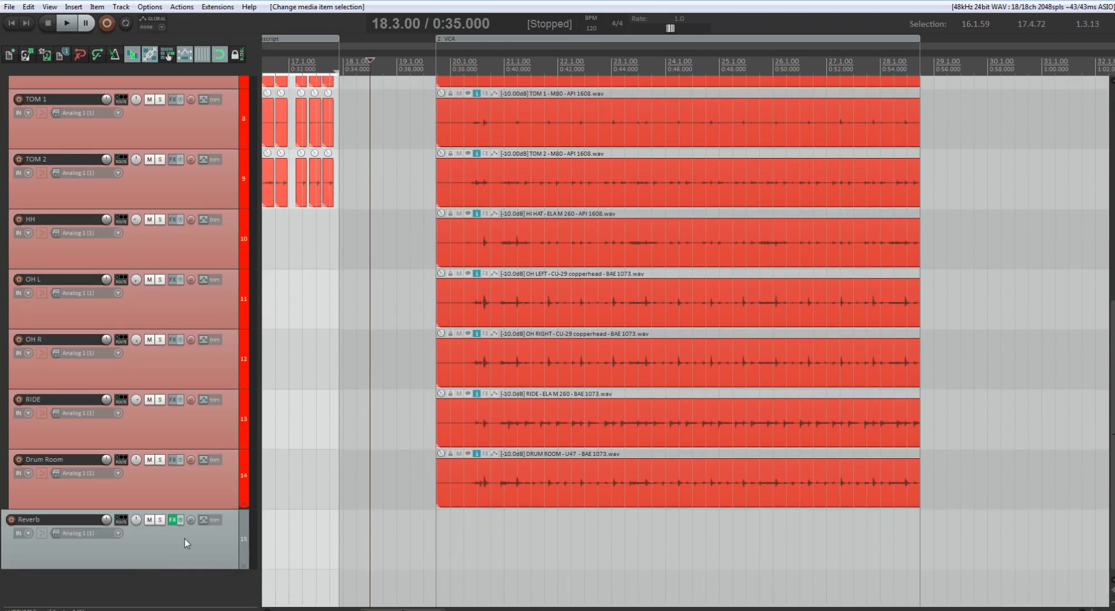
click(172, 519)
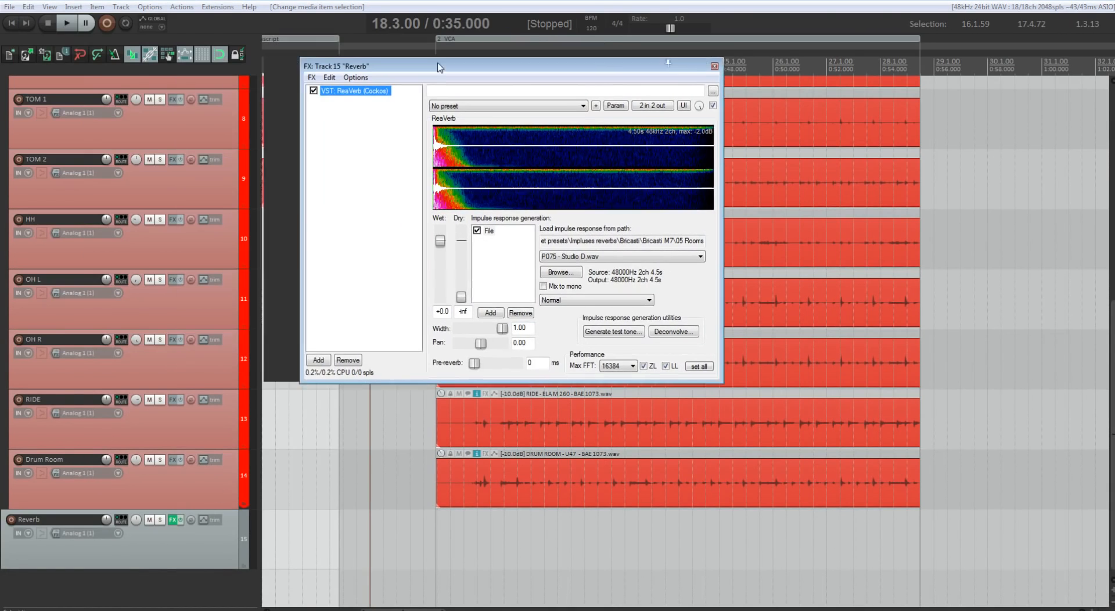
drag(154, 28, 447, 66)
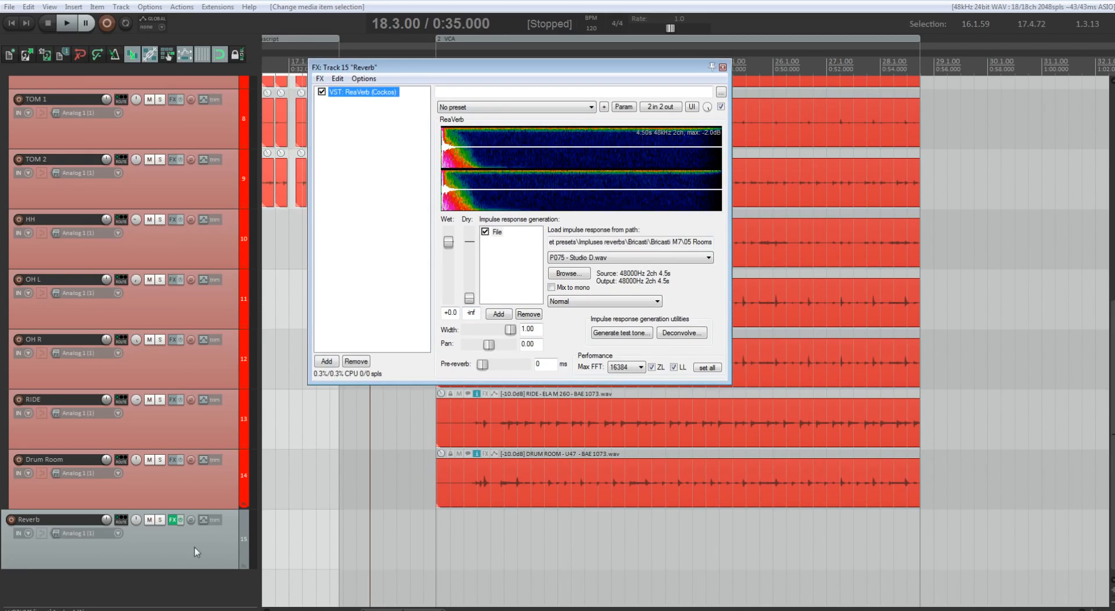
click(722, 68)
- Create a send from SNARE TOP to the Reverb track and lower its send level
scroll(389, 174, up, 1)
scroll(275, 153, up, 2)
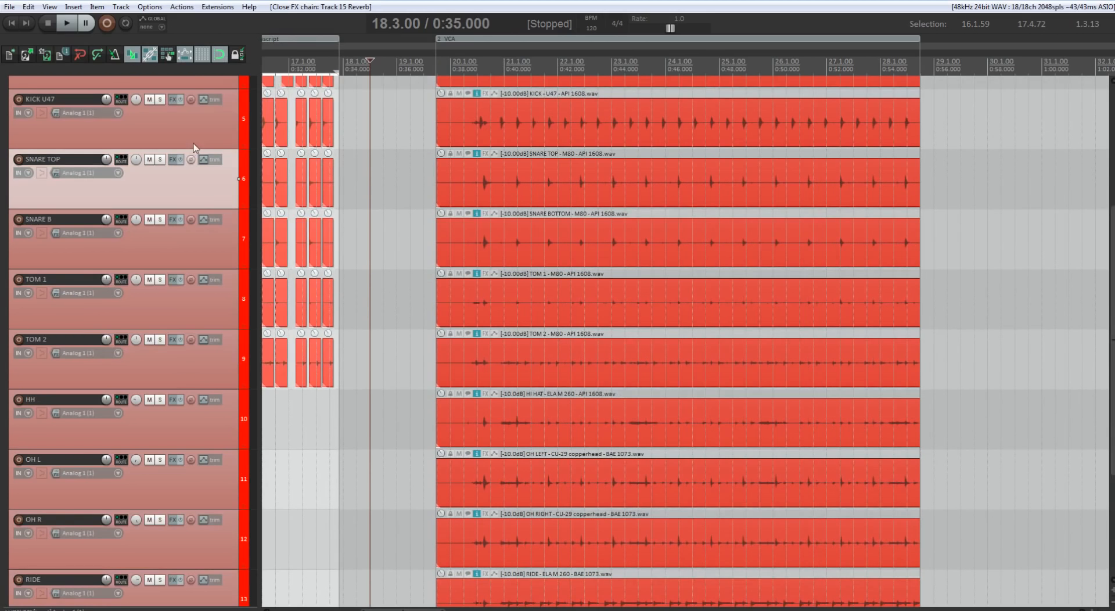
scroll(184, 194, down, 2)
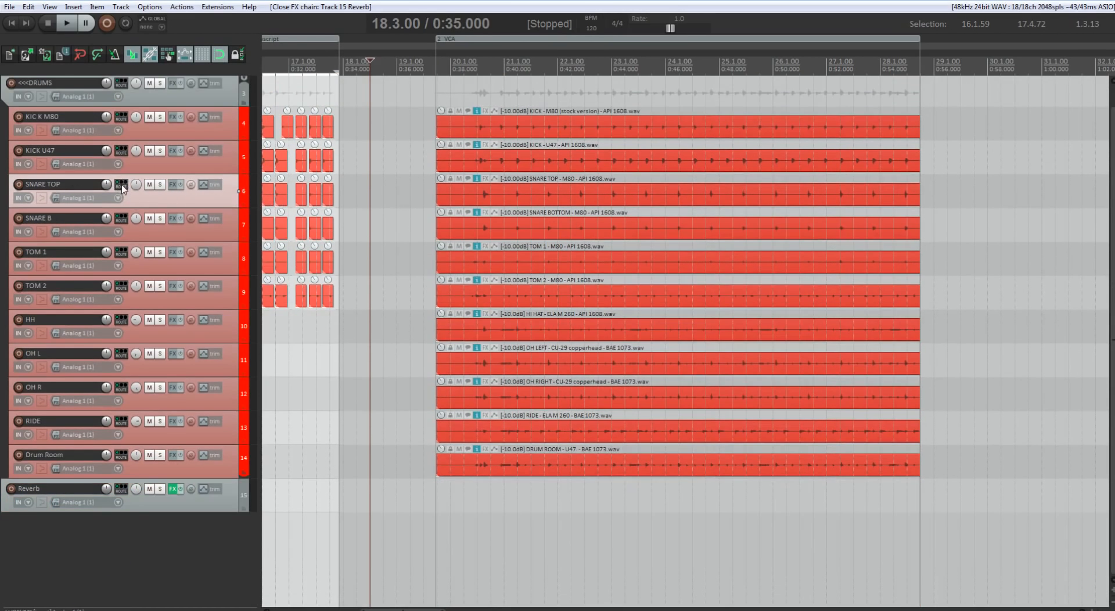
drag(120, 486, 121, 489)
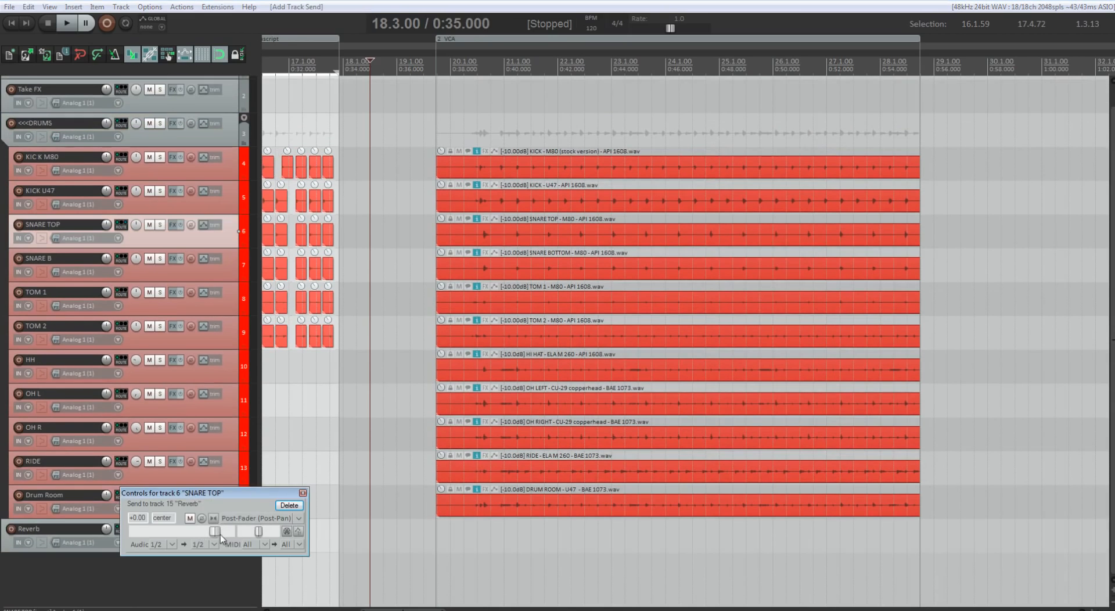
drag(221, 534, 192, 534)
click(302, 493)
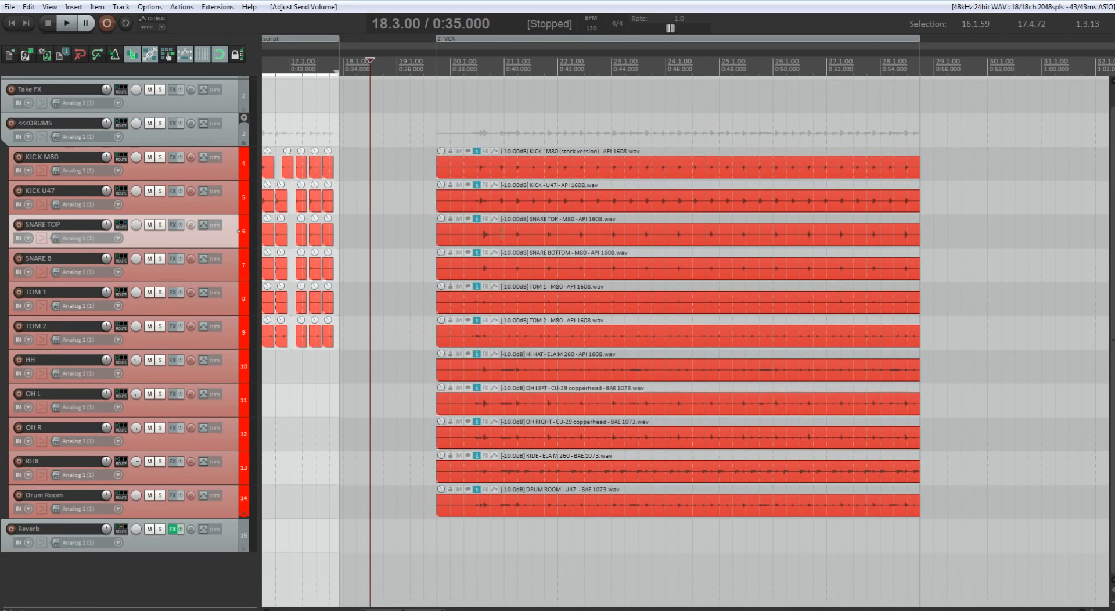
- Play the drums from 21.2.00 to hear the snare's reverb send in the mix
click(517, 79)
key(space)
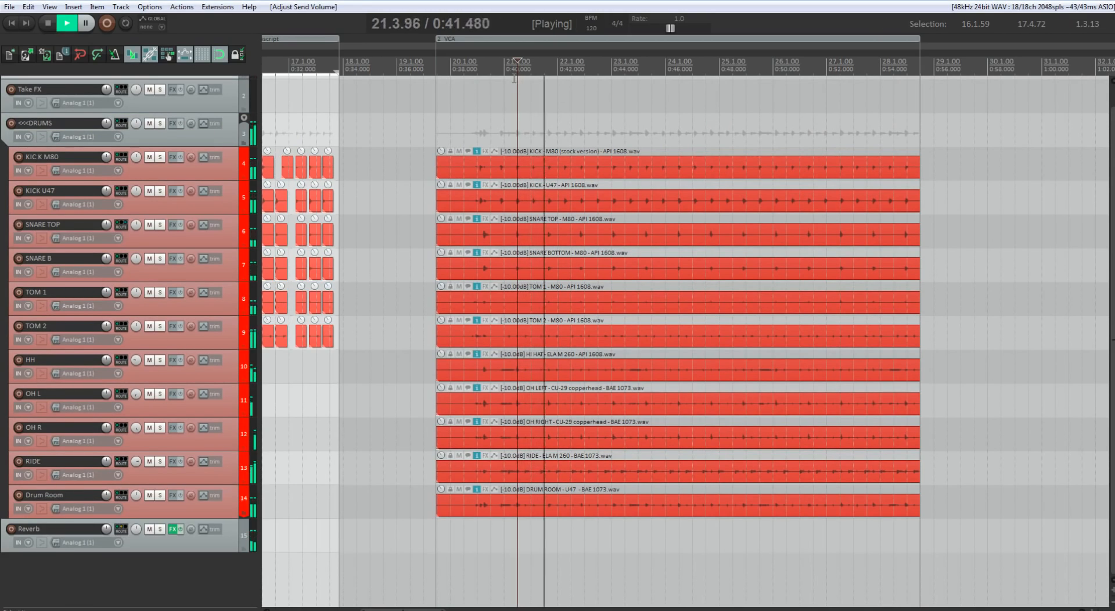
key(space)
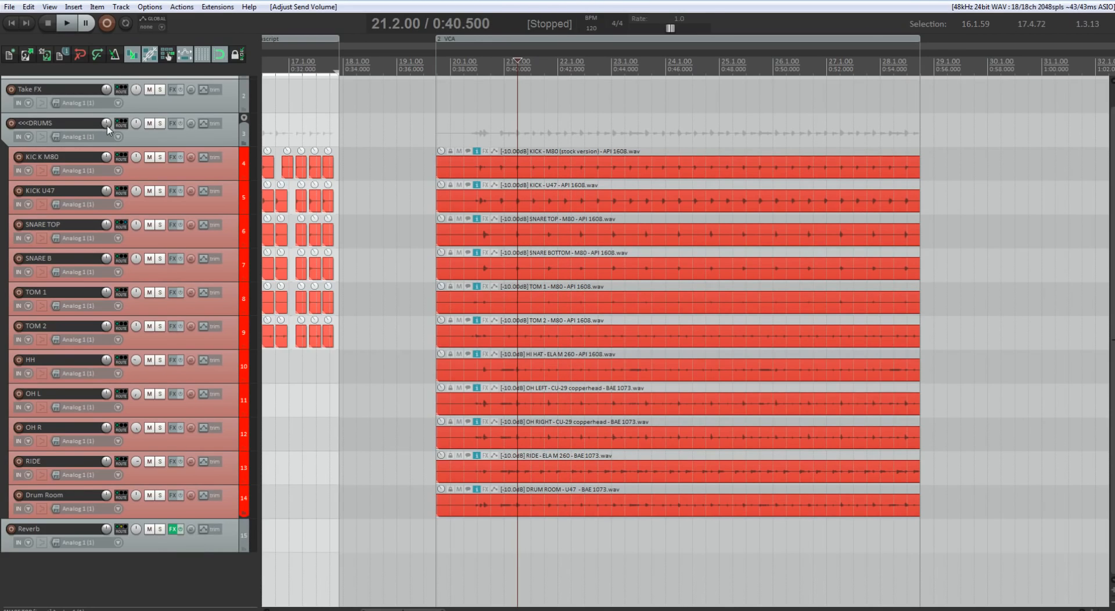
- Turn down the <<<DRUMS folder volume and play from 21.2.00 to listen for the reverb return
mouse_move(107, 126)
drag(106, 125, 107, 140)
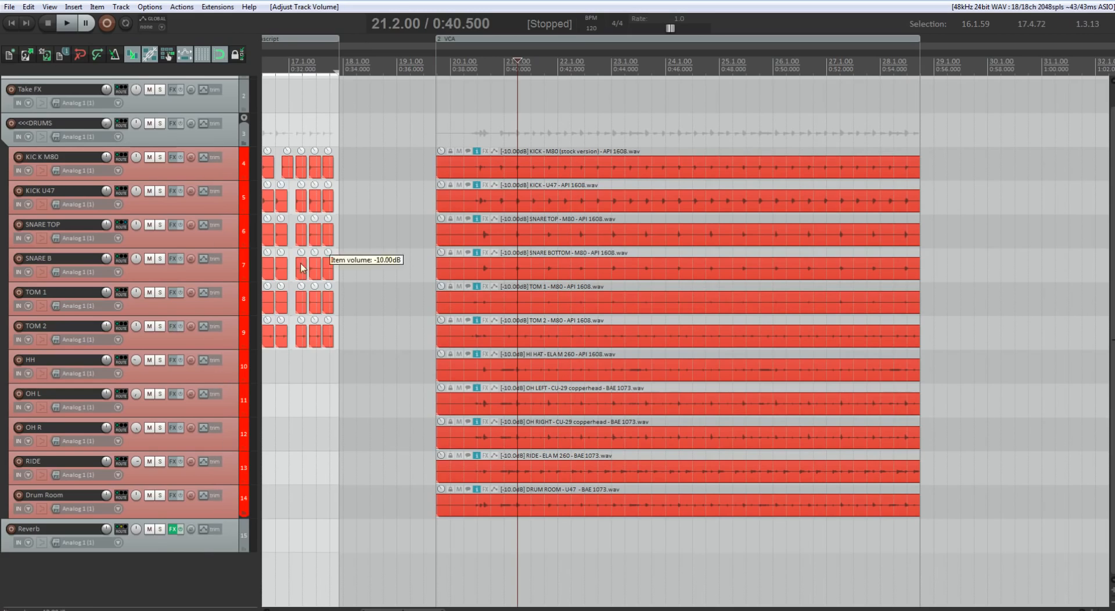
mouse_move(477, 154)
key(space)
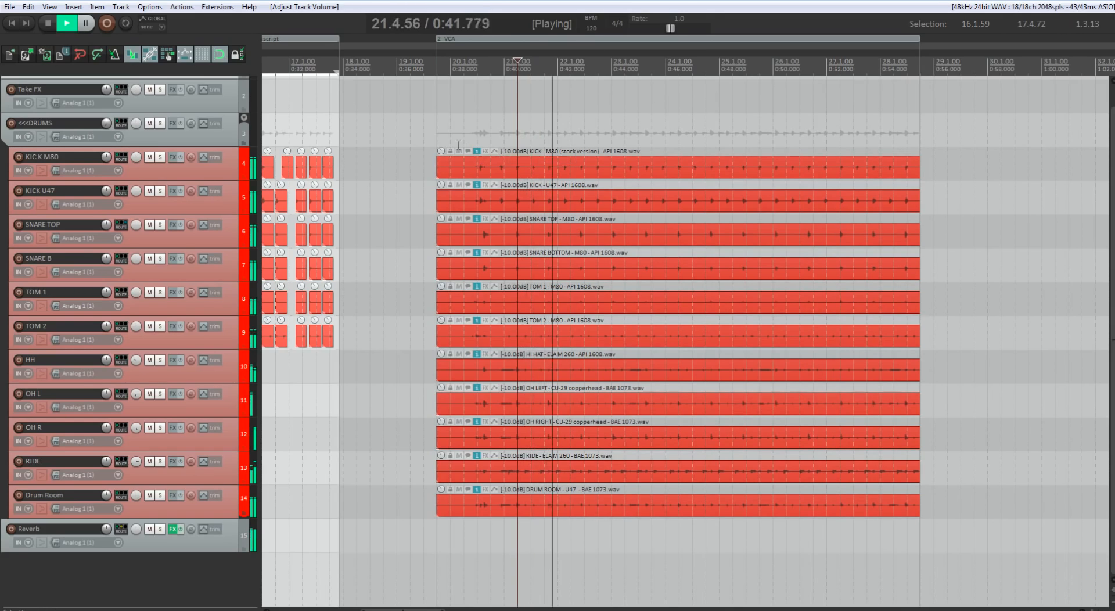
key(space)
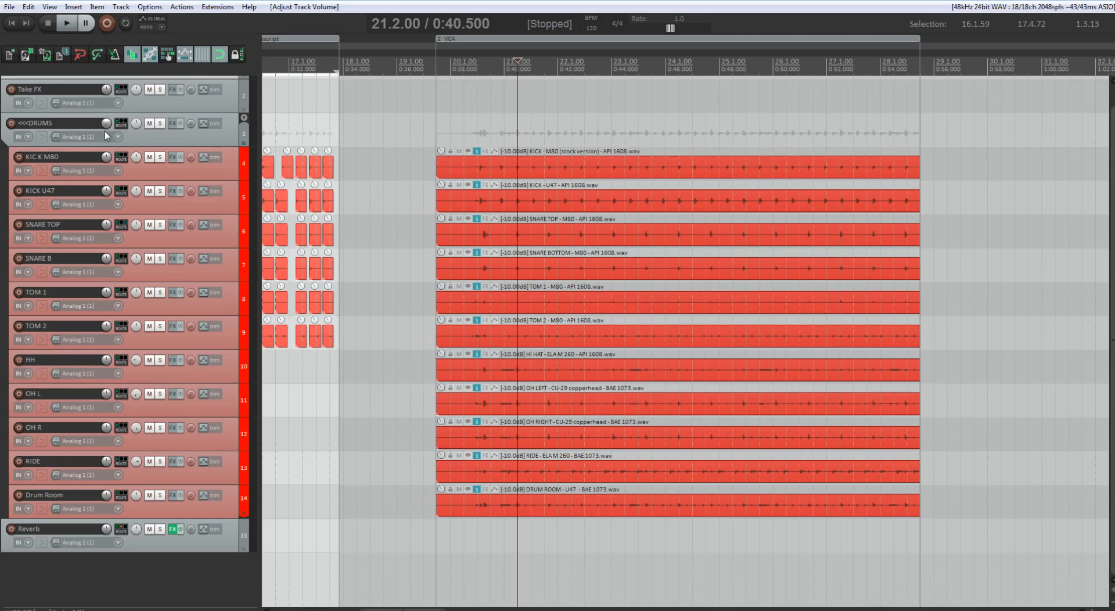
- Move the Reverb track into the <<<DRUMS folder and take it back out
click(172, 547)
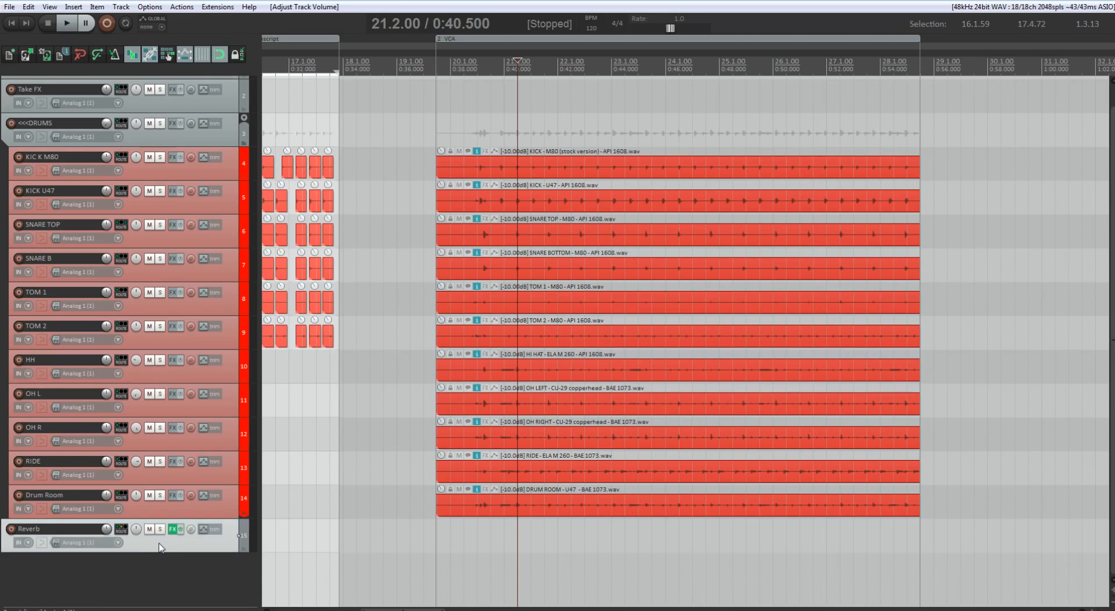
mouse_move(161, 547)
mouse_down()
mouse_move(162, 511)
mouse_move(153, 546)
mouse_up()
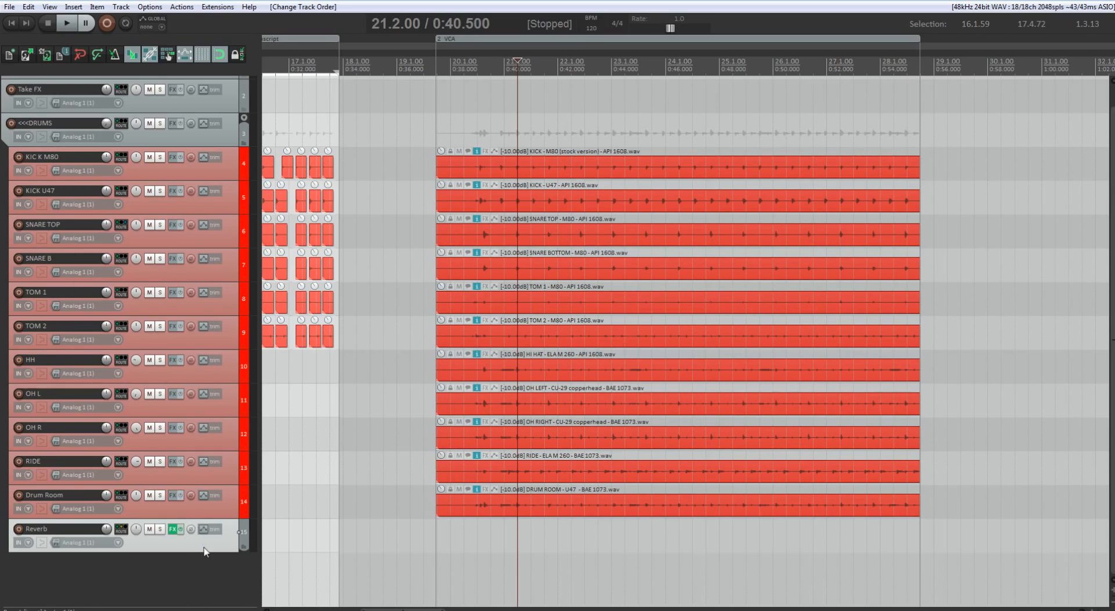
drag(203, 548, 204, 600)
- Add a new track between Take FX and <<<DRUMS and name it DRUMS VCA
scroll(363, 472, up, 1)
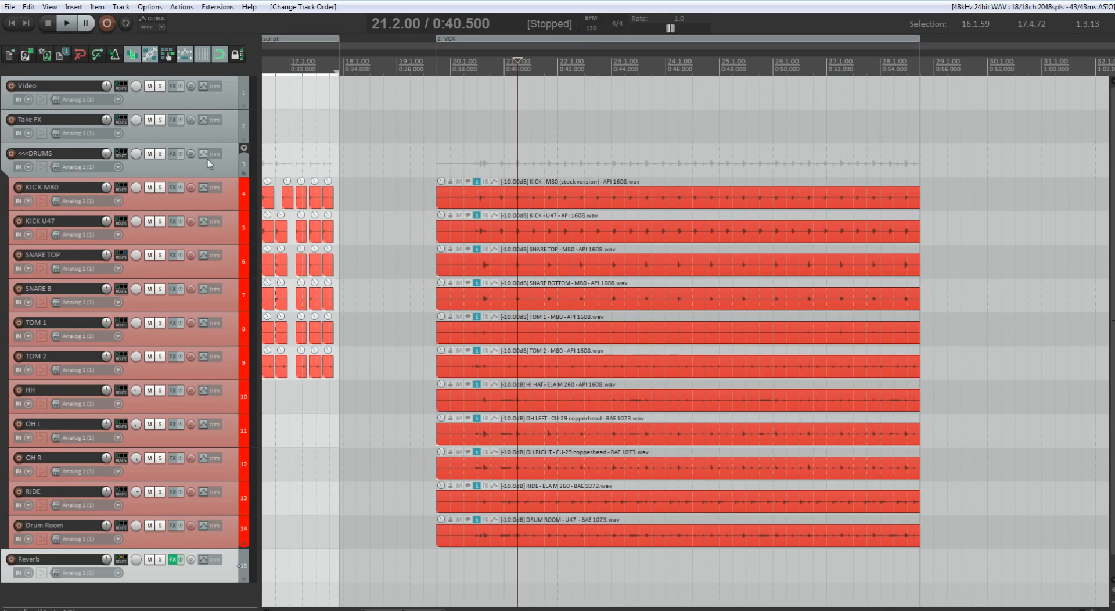
scroll(218, 340, down, 1)
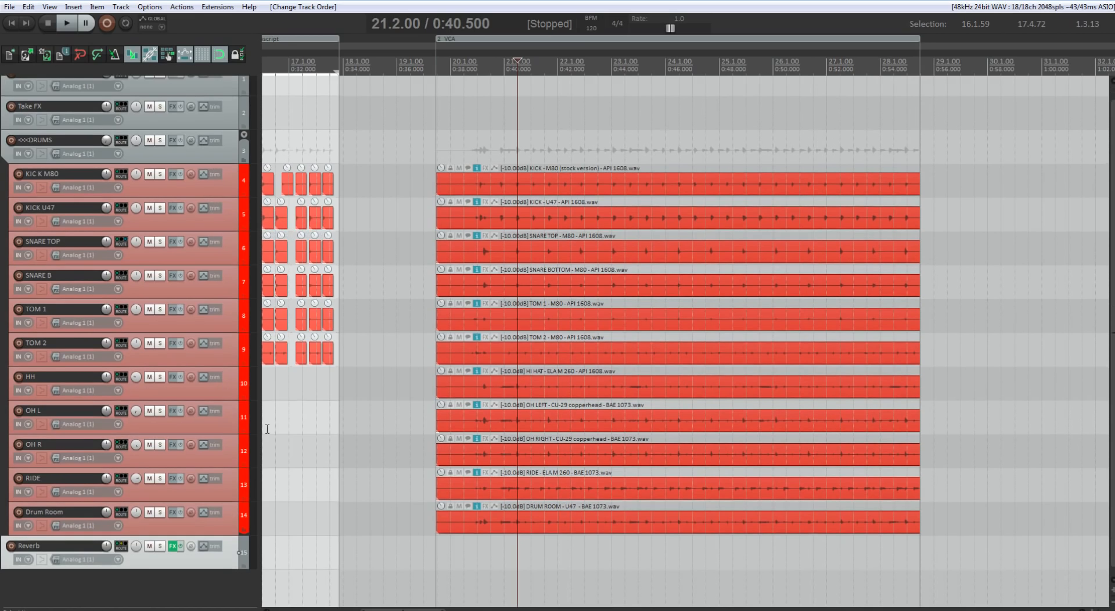
double_click(222, 592)
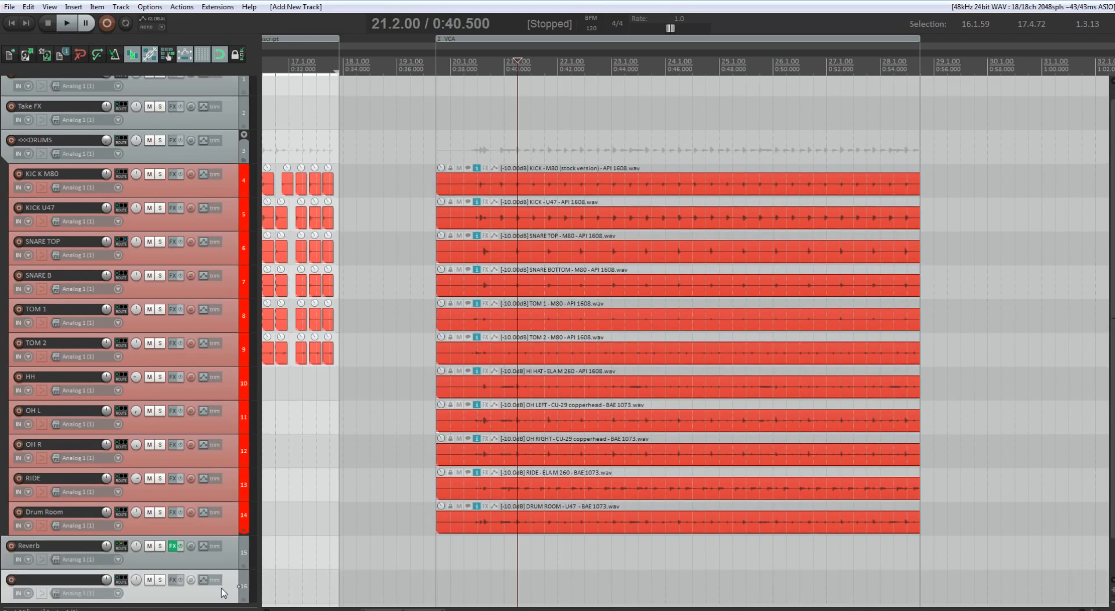
drag(221, 592, 154, 139)
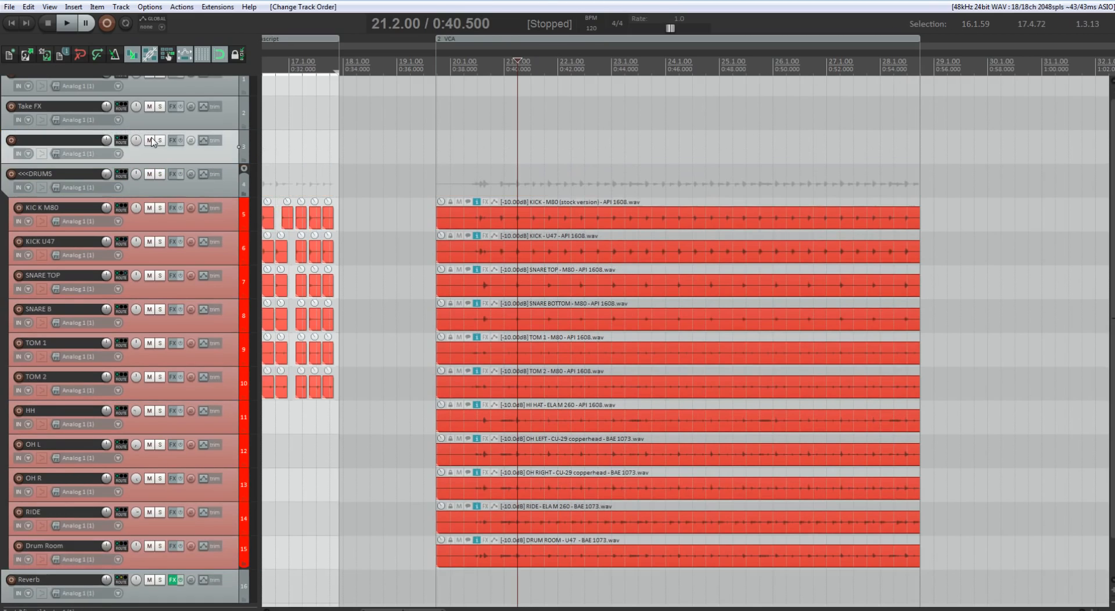
click(44, 143)
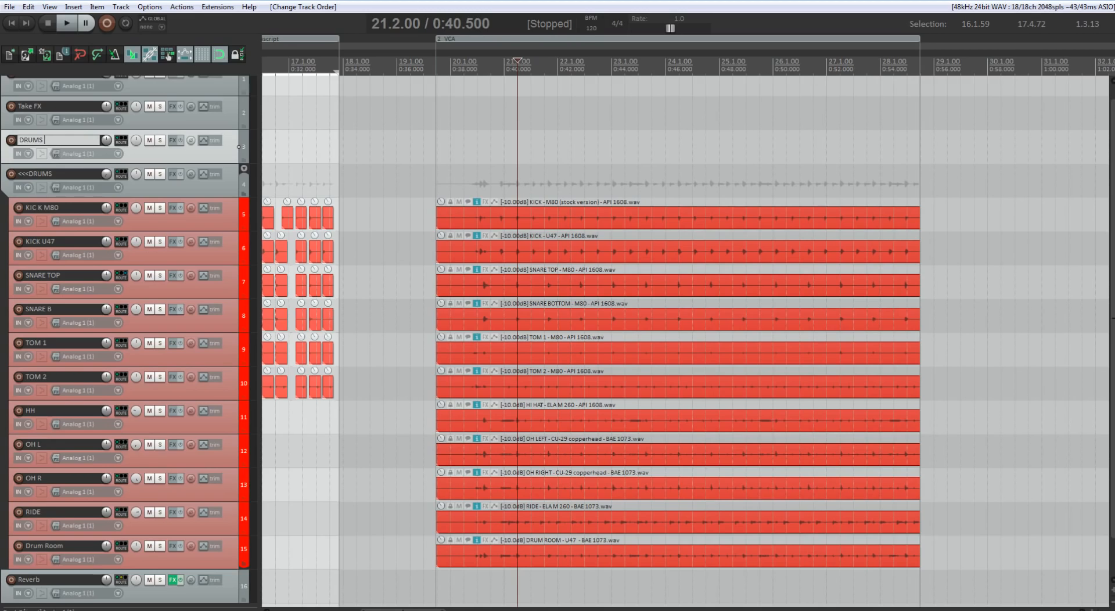
text(DRUMS VCA)
key(Return)
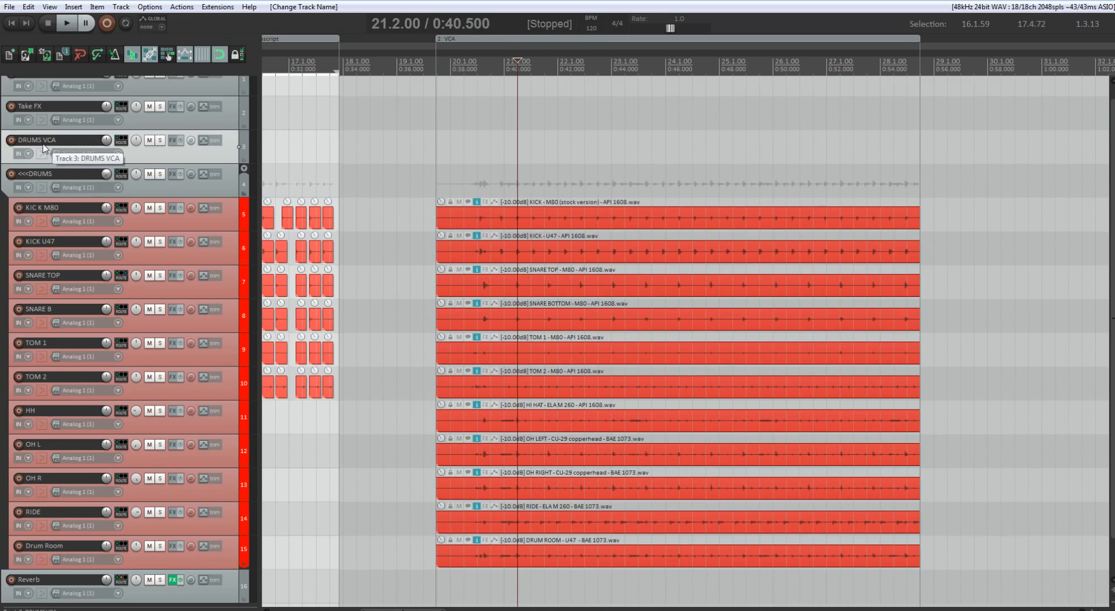
- Disable the master/parent send in the DRUMS VCA track's routing
click(121, 142)
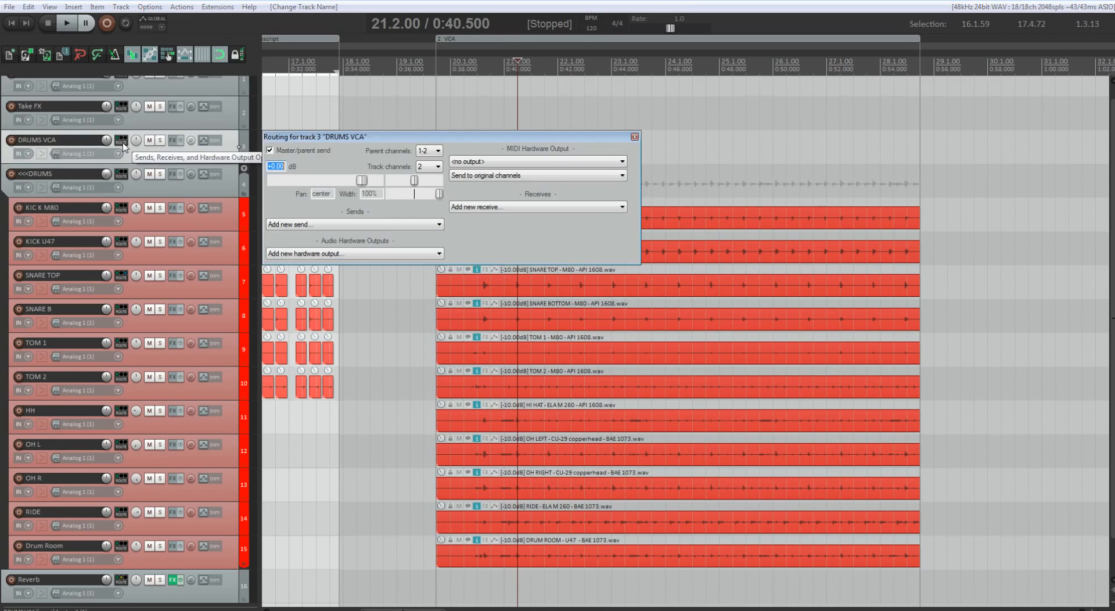
click(270, 150)
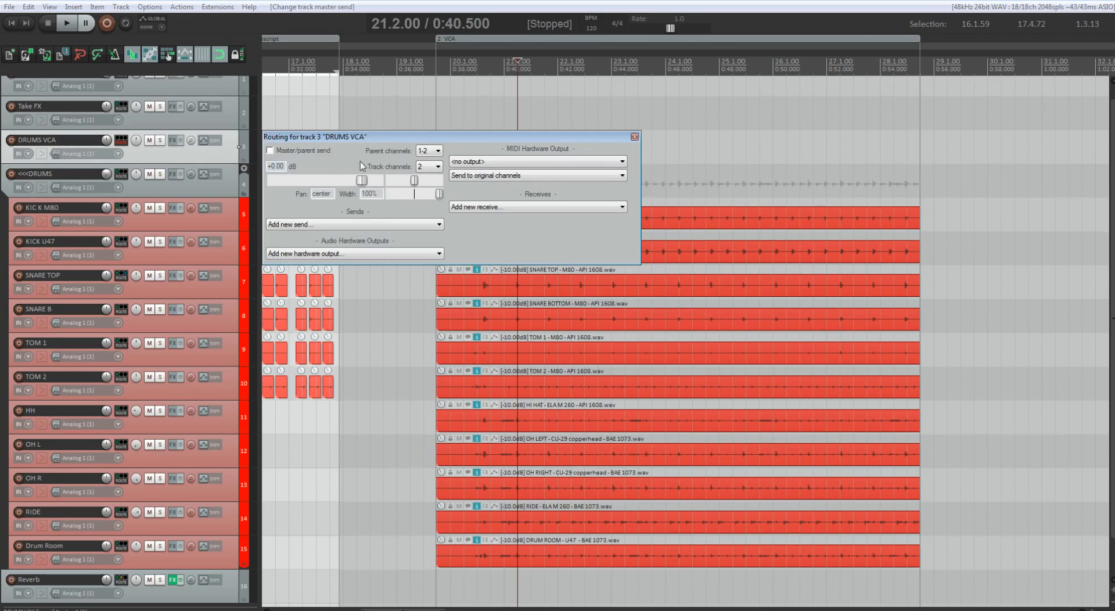
click(634, 136)
- Copy the long KIC K M80 item onto the DRUMS VCA track and solo that track
click(486, 215)
drag(487, 213, 480, 155)
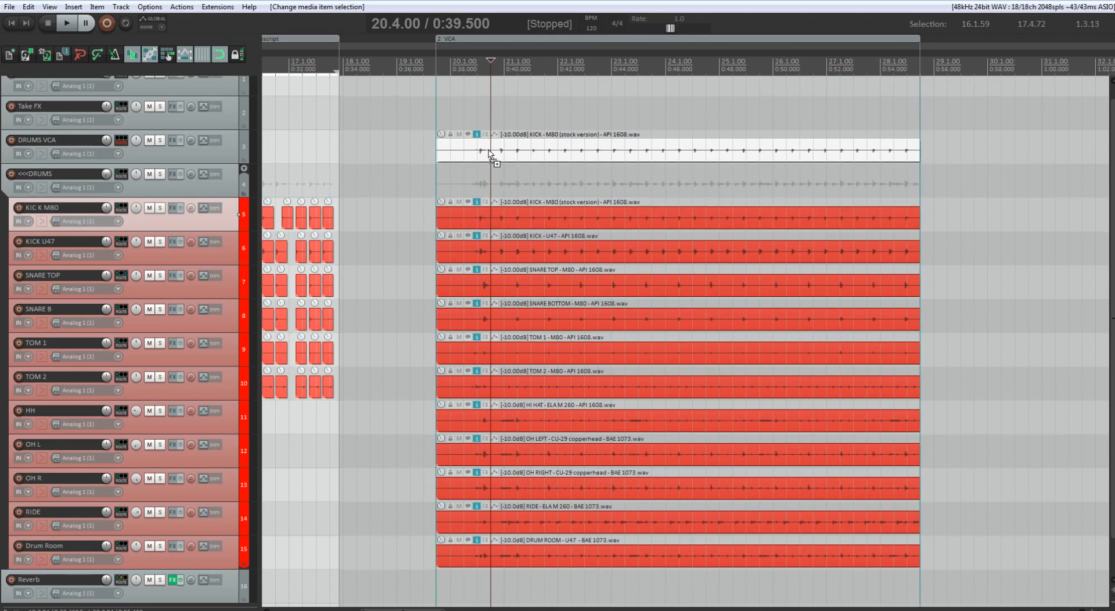
click(163, 143)
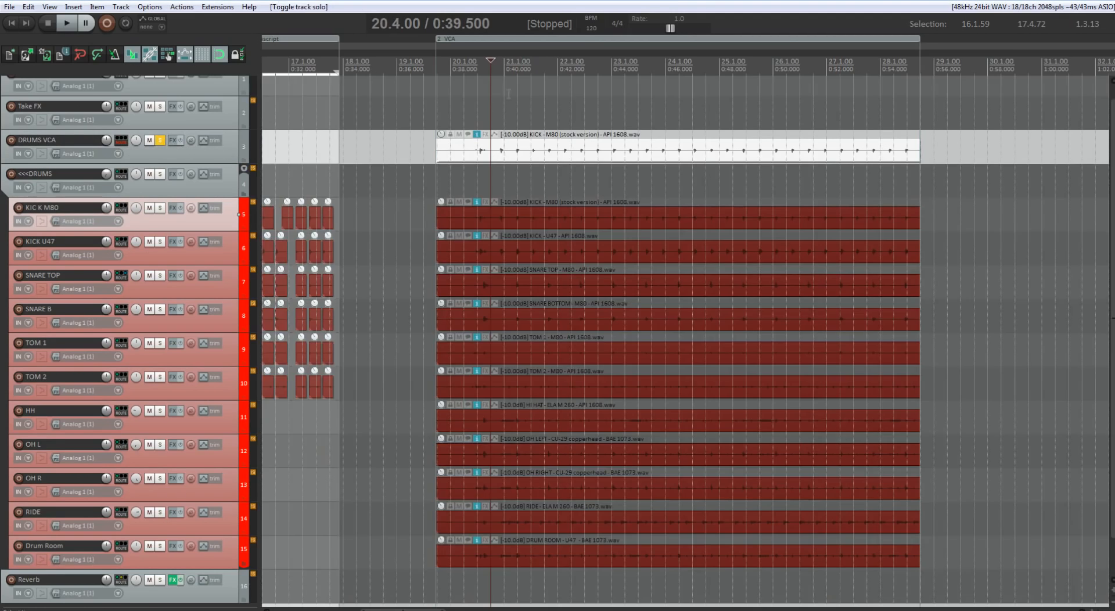
- Audition the soloed DRUMS VCA track, unsolo it, and delete the copied kick item from it
key(space)
key(space)
click(160, 140)
click(516, 146)
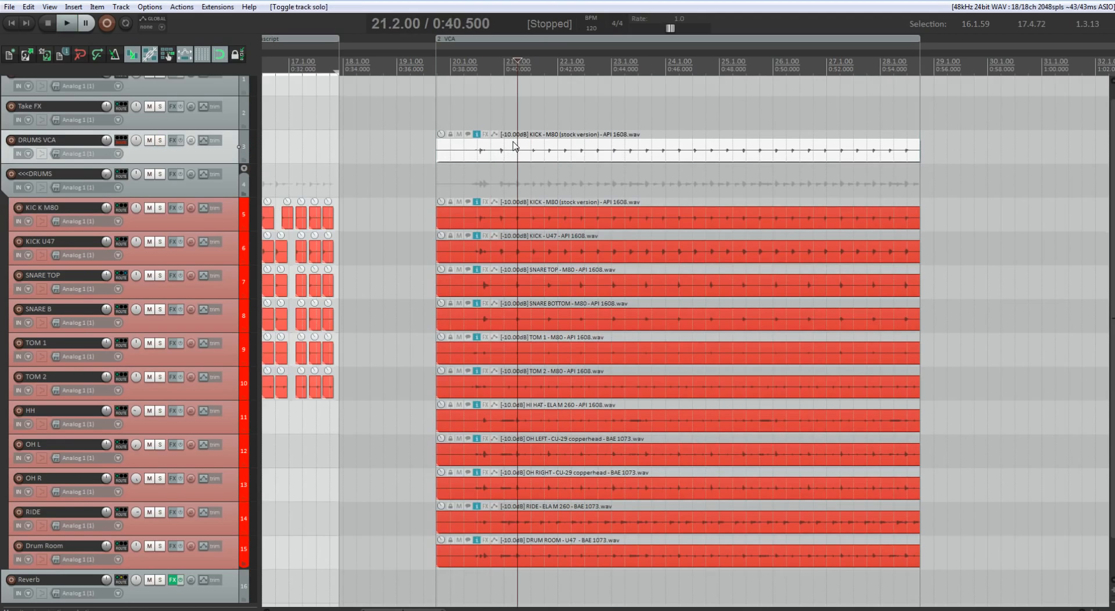
key(Delete)
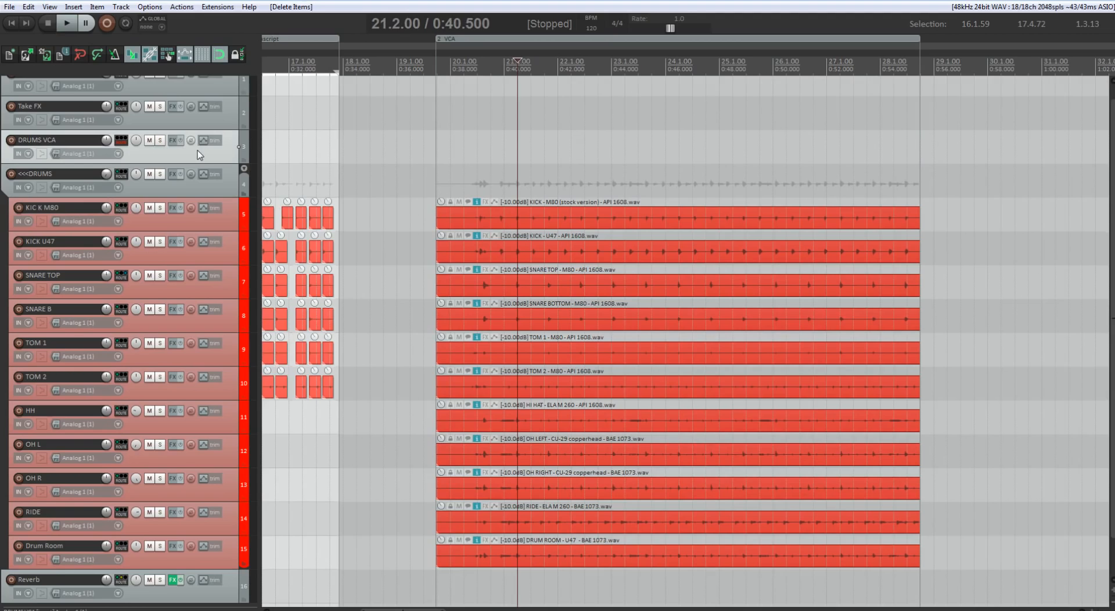
- In Group 1, make DRUMS VCA the Volume Master and the tracks from KIC K M80 to Drum Room Volume Slaves
key(ctrl+g)
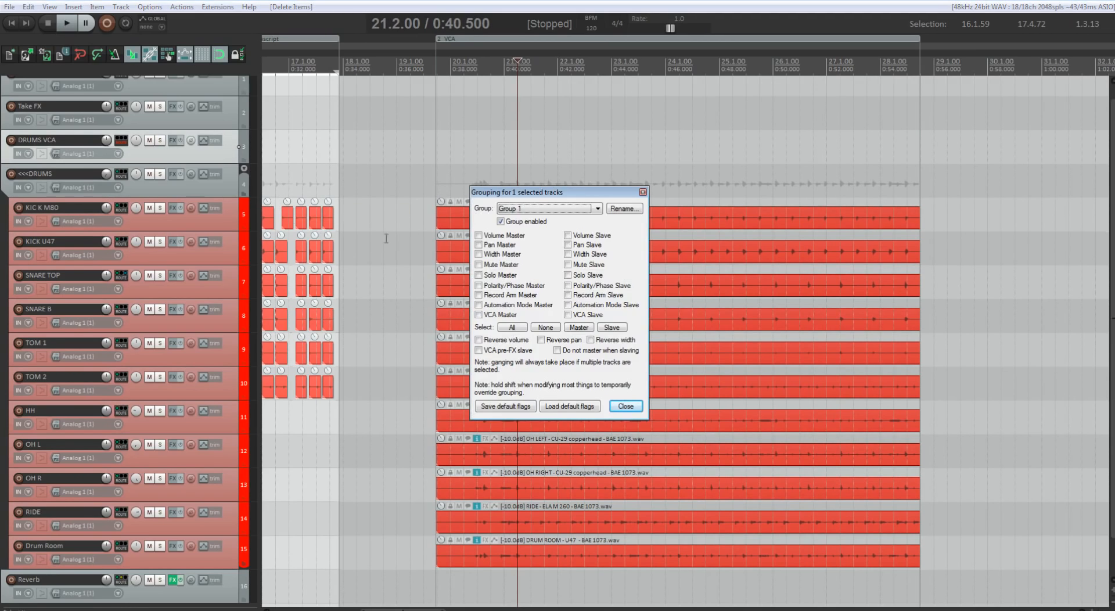
click(479, 236)
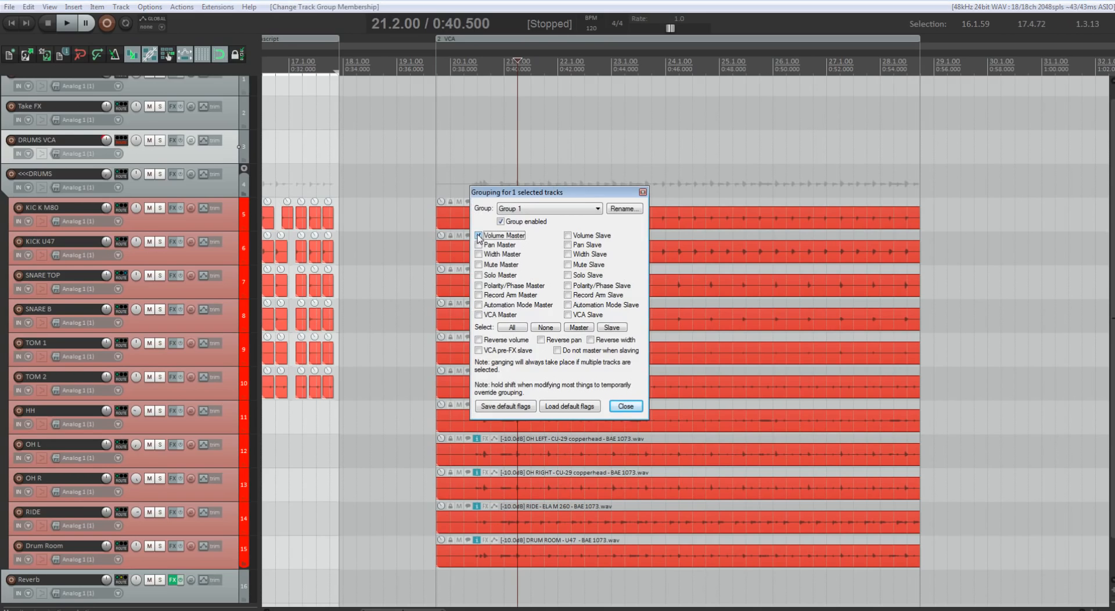
shift+click(235, 552)
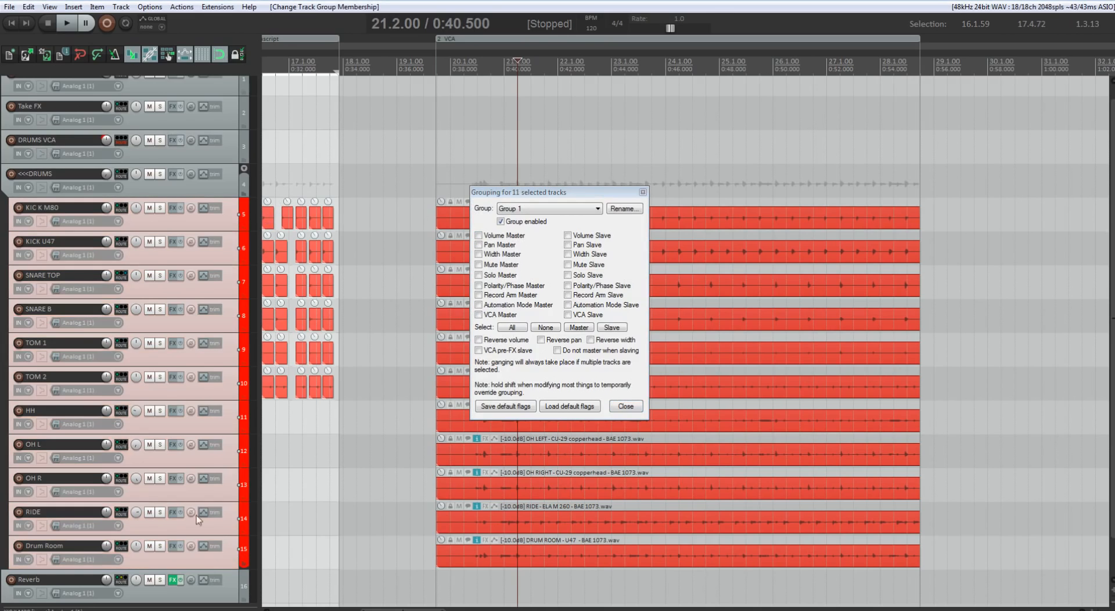
click(569, 239)
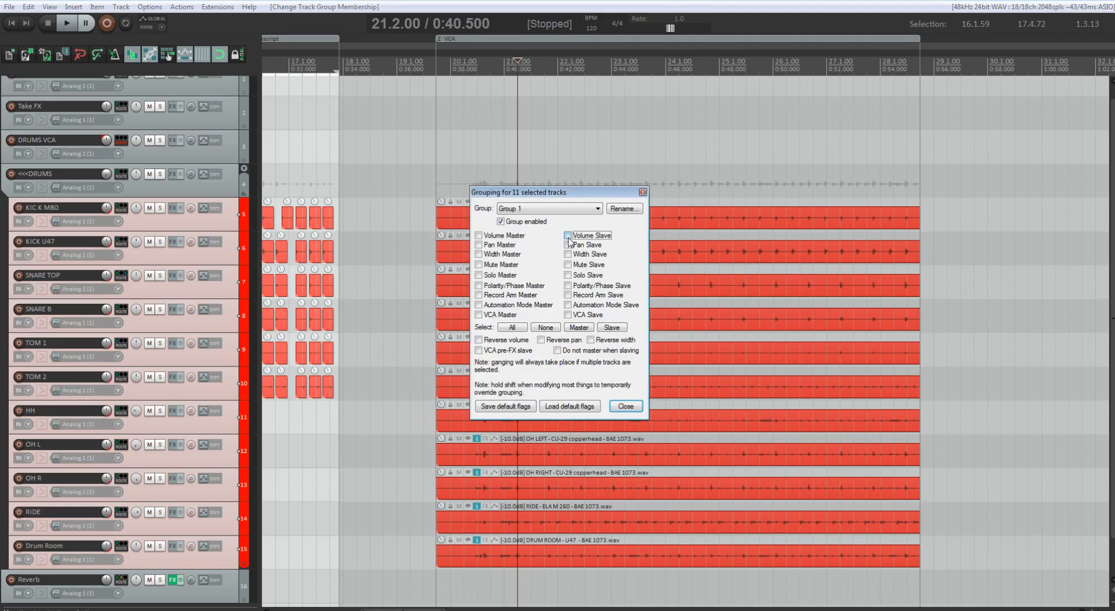
click(642, 192)
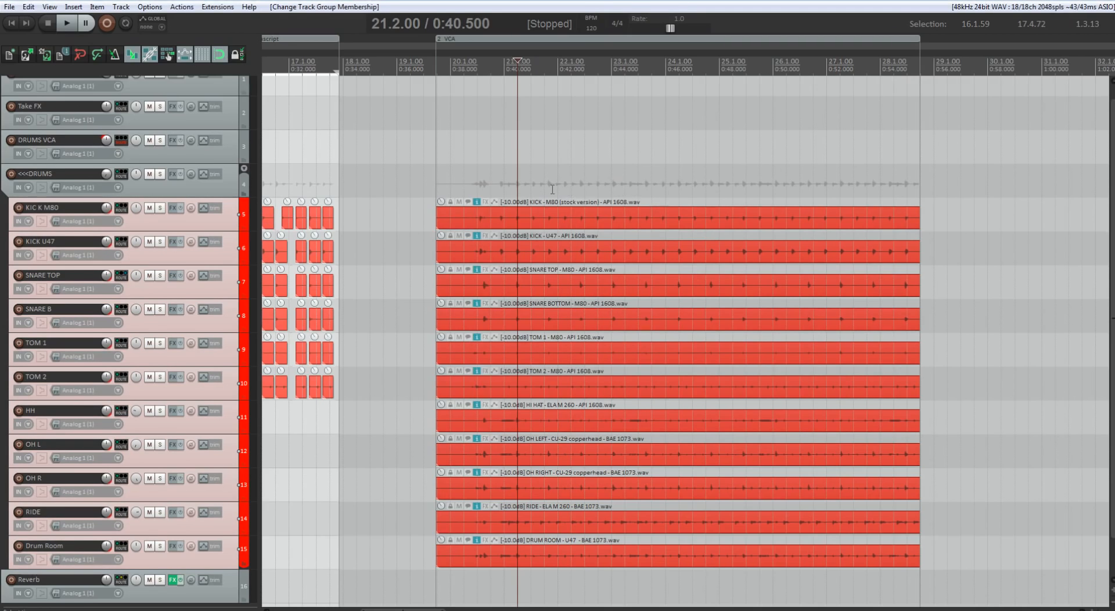
- Show the mixer and lower the DRUMS VCA fader to -4.28 dB
key(ctrl+m)
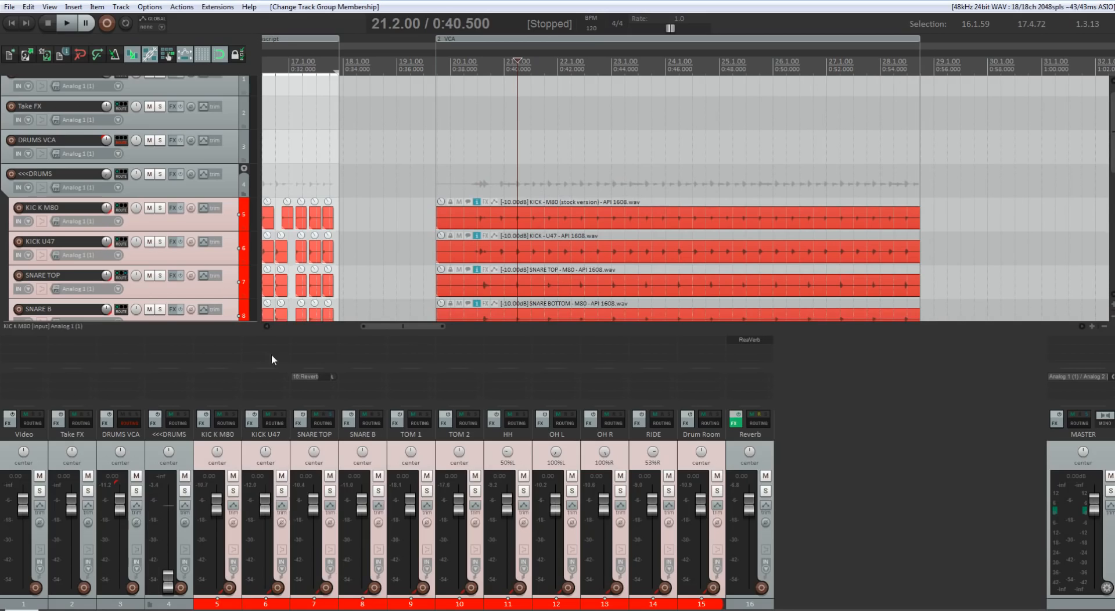
click(139, 447)
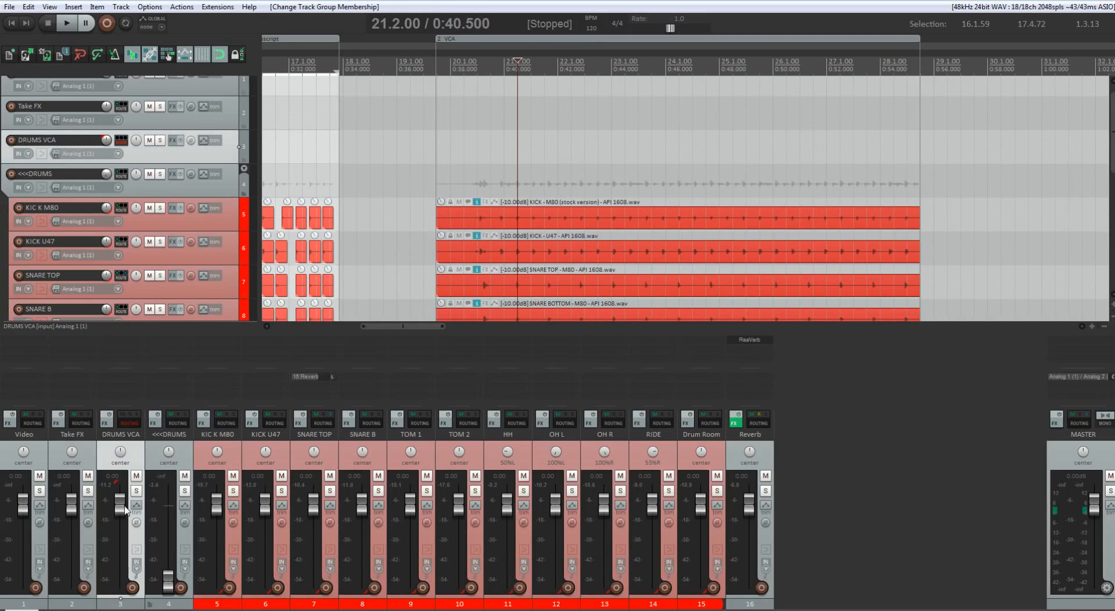
mouse_move(123, 510)
mouse_down()
mouse_move(127, 554)
mouse_move(128, 517)
mouse_up()
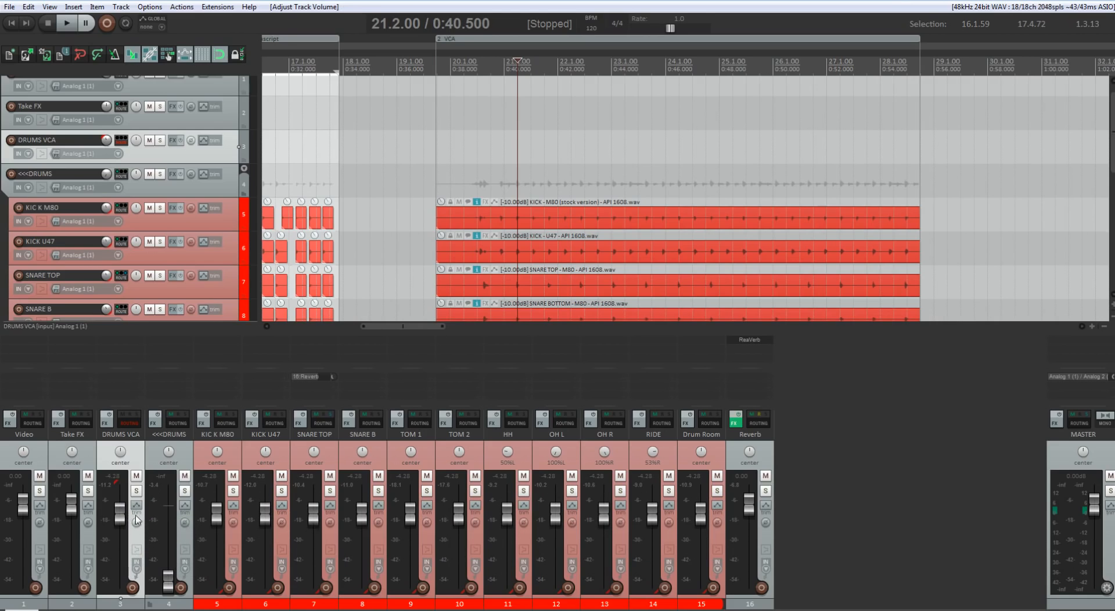
- Offset the snare, tom, HH and RIDE faders individually, and raise the DRUMS VCA fader to -2.59 dB
drag(314, 518, 511, 534)
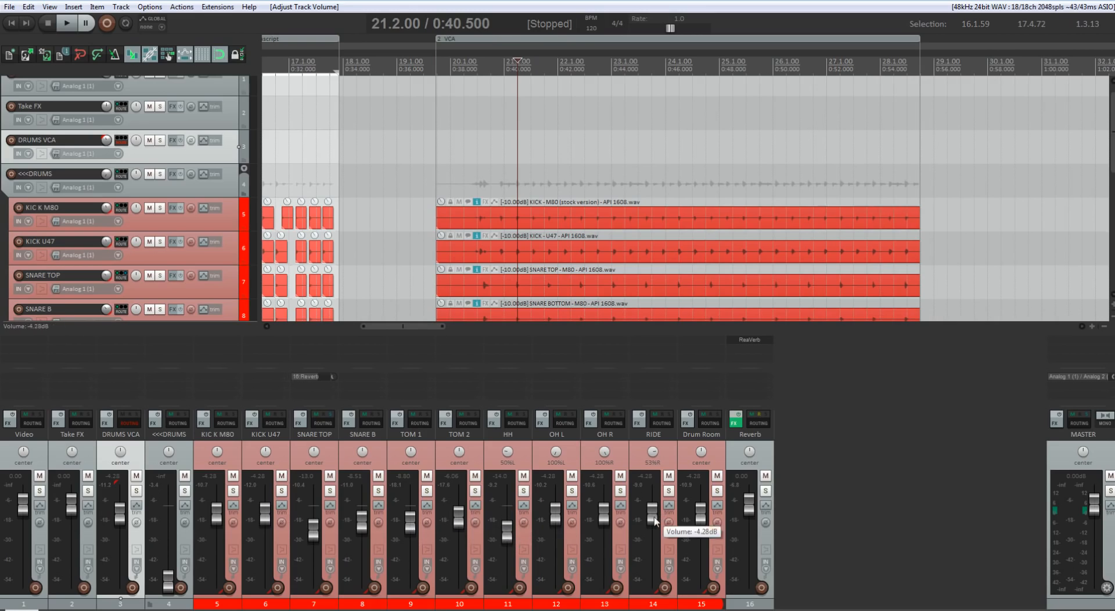
drag(653, 512, 653, 528)
mouse_move(125, 520)
mouse_down()
mouse_move(128, 558)
mouse_move(124, 511)
mouse_up()
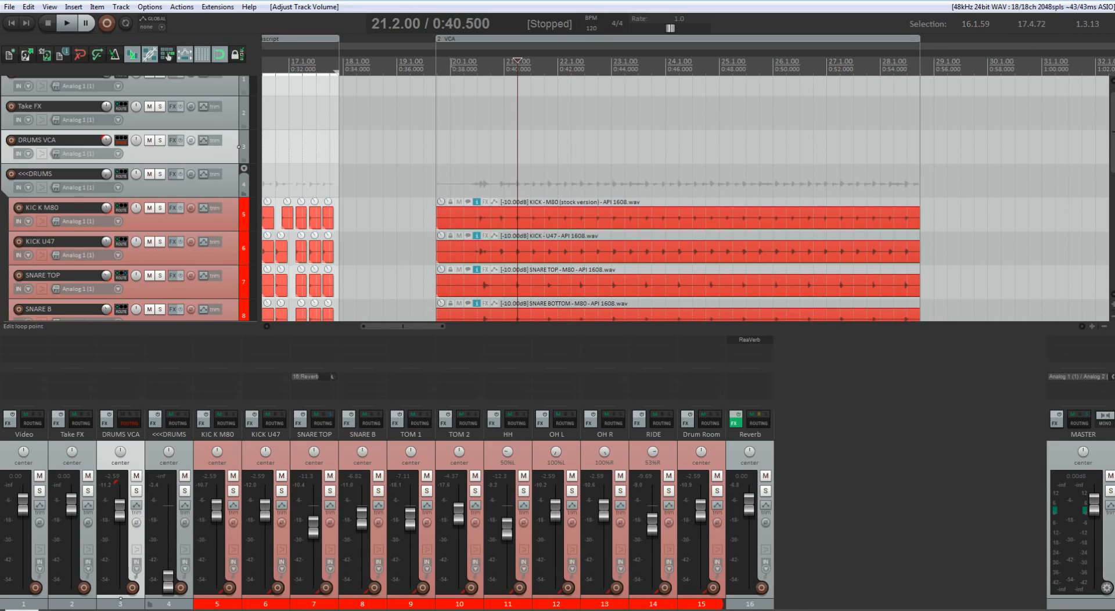
- Place the edit cursor at 20.1.00 and activate the visible, armed Volume envelope on the DRUMS VCA track
click(453, 61)
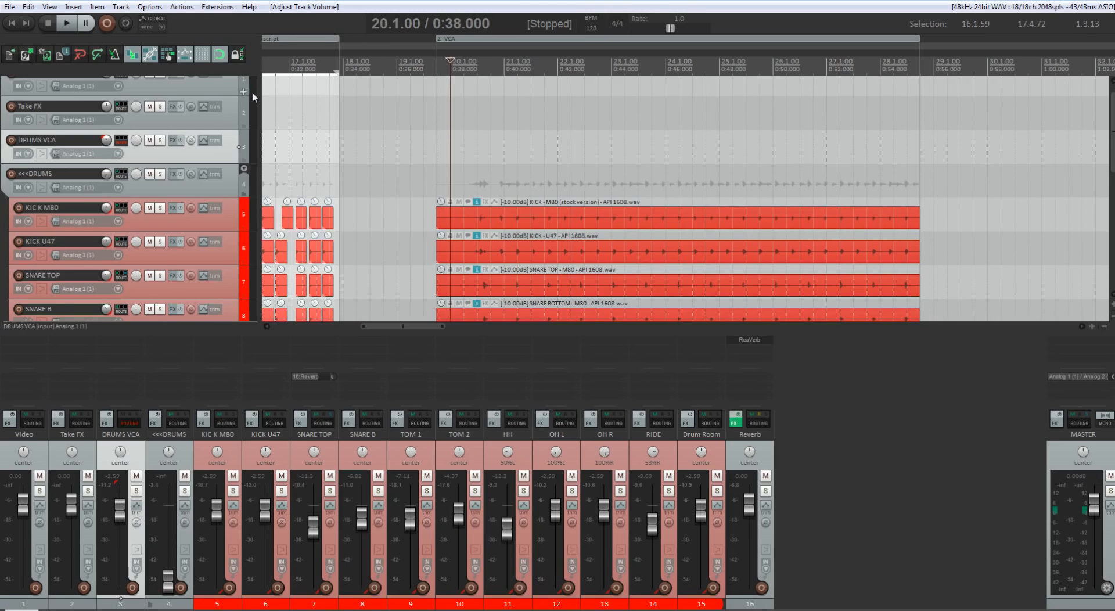
click(204, 140)
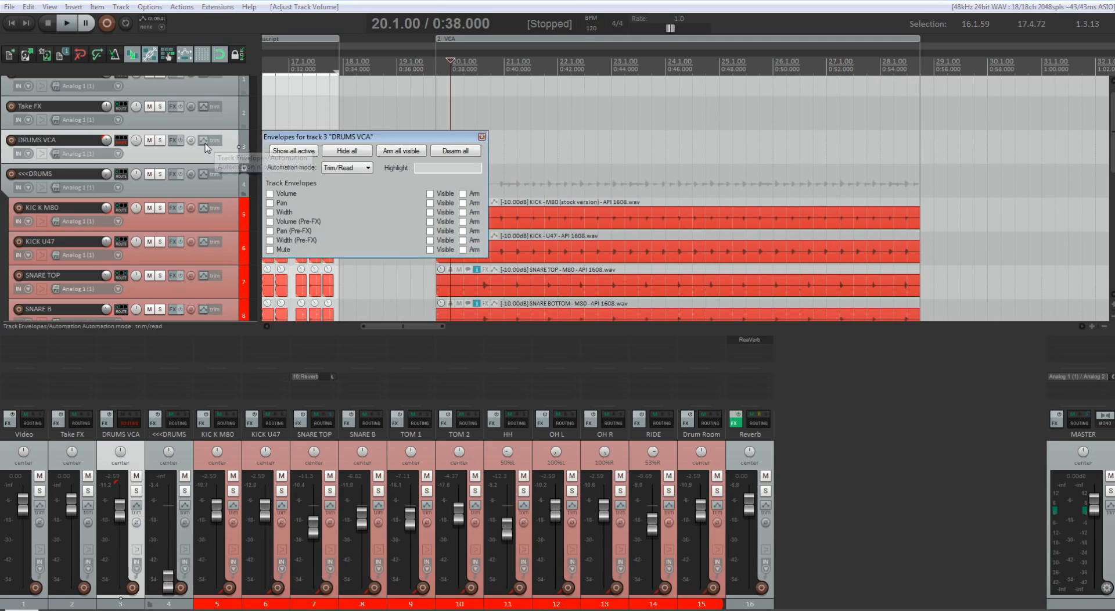
click(270, 193)
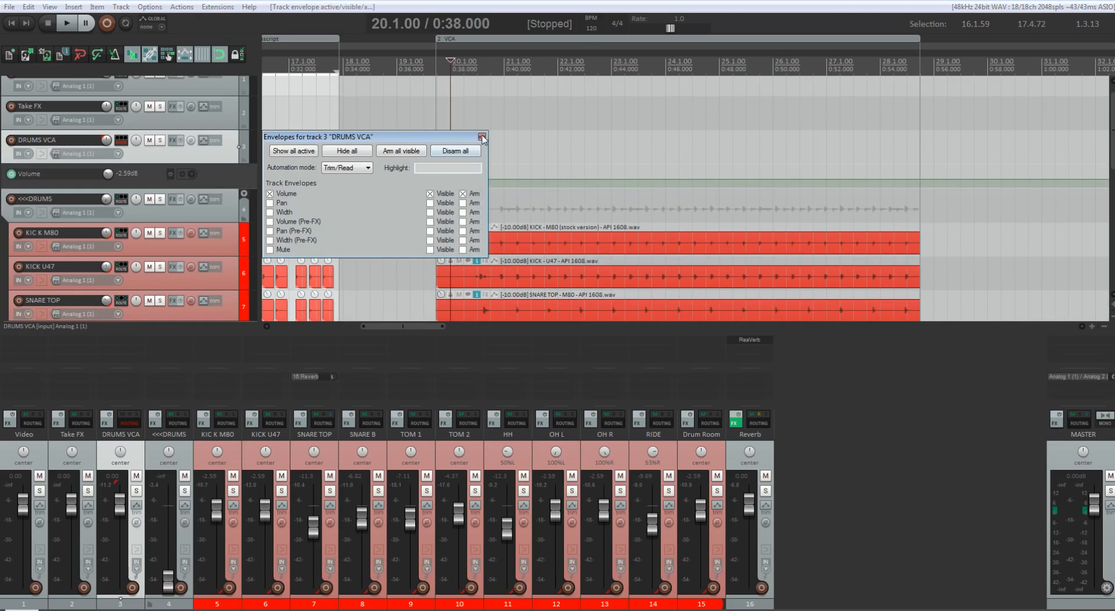
click(482, 137)
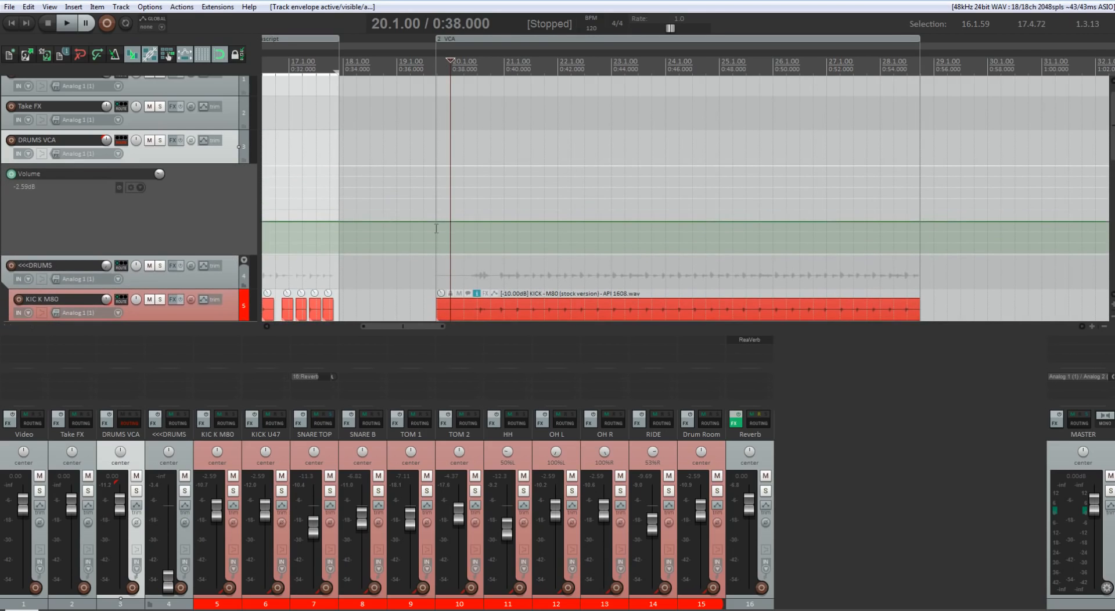
- Draw a fade on the DRUMS VCA volume envelope from the VCA region's start down to -inf dB at about 24.3
click(436, 221)
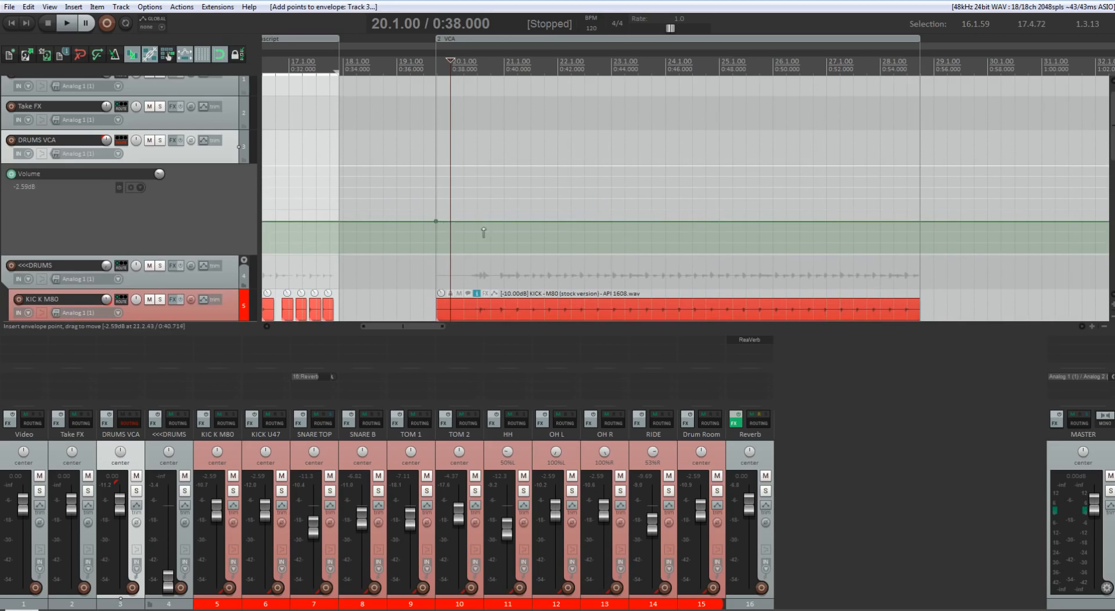
click(923, 218)
drag(923, 218, 692, 252)
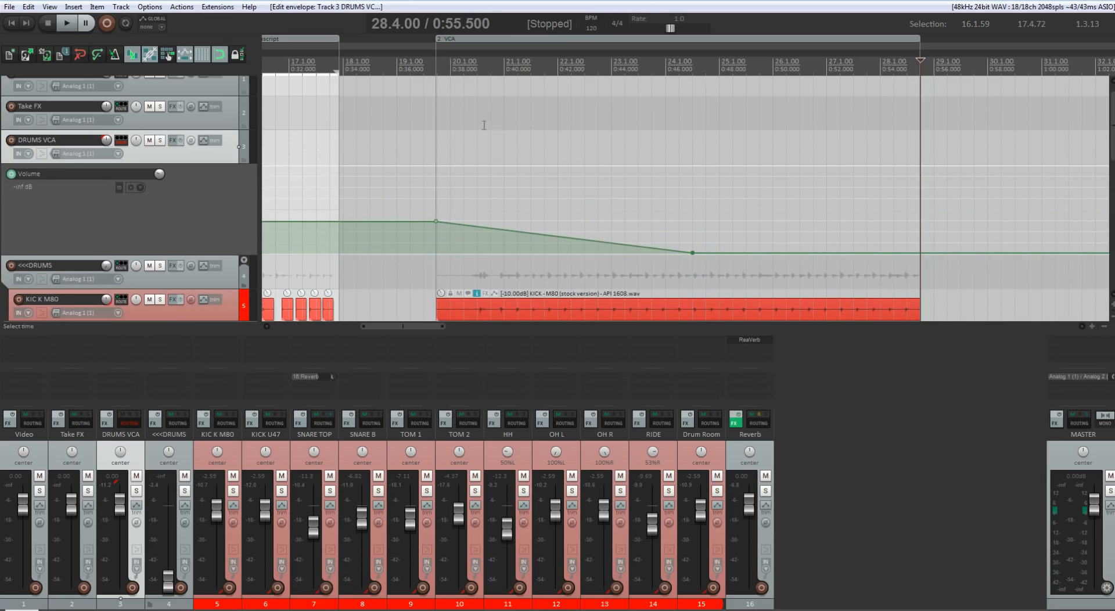
- Play the drums from the start of the VCA region past the end of the volume fade
click(435, 63)
key(space)
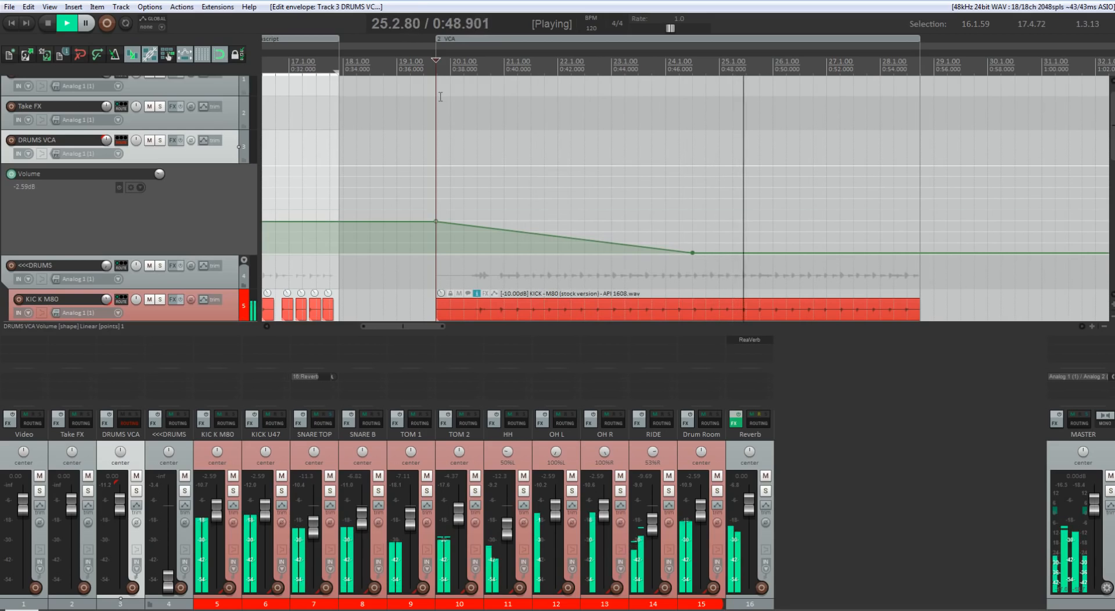
key(space)
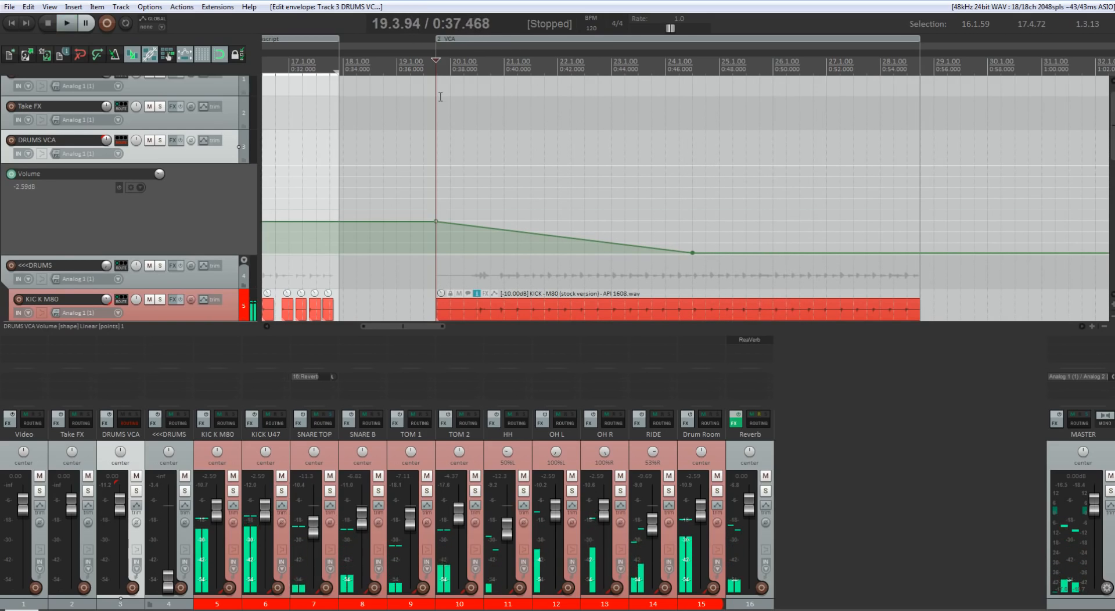
- Set the DRUMS VCA track's automation mode to Read
click(203, 140)
click(348, 168)
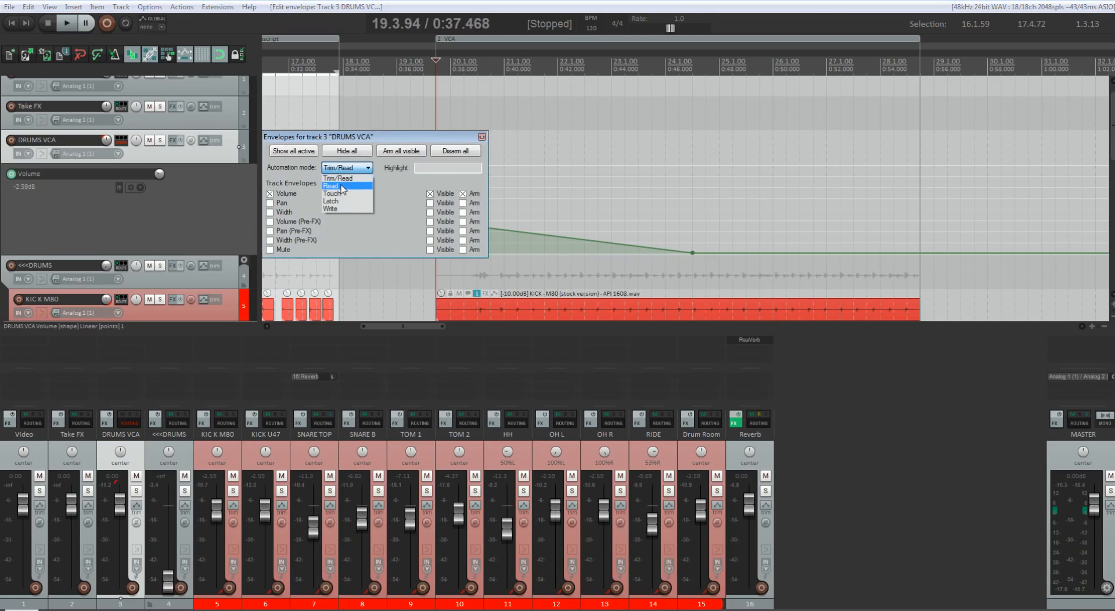
click(342, 187)
click(481, 137)
- Play from 23.2.00 to check the DRUMS VCA fader movement, and place the cursor at 25.1.00
click(625, 61)
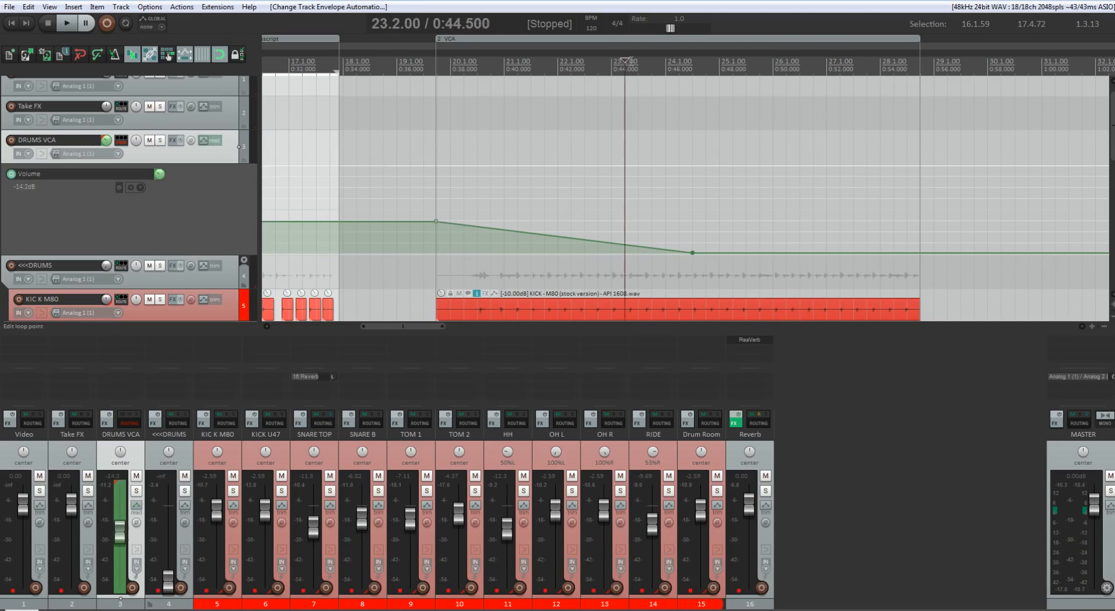
key(space)
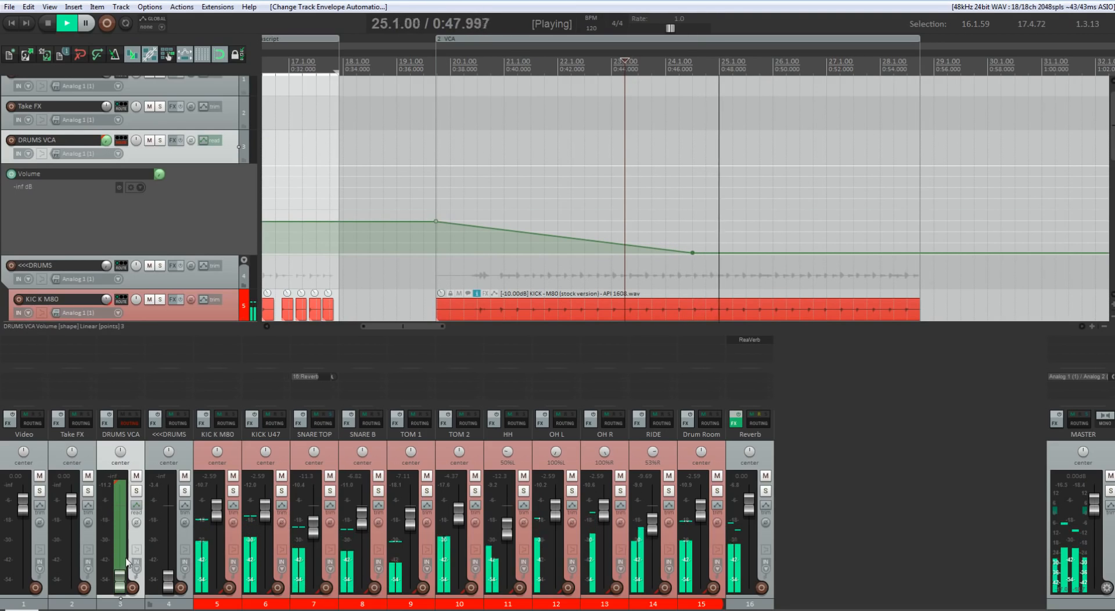
key(space)
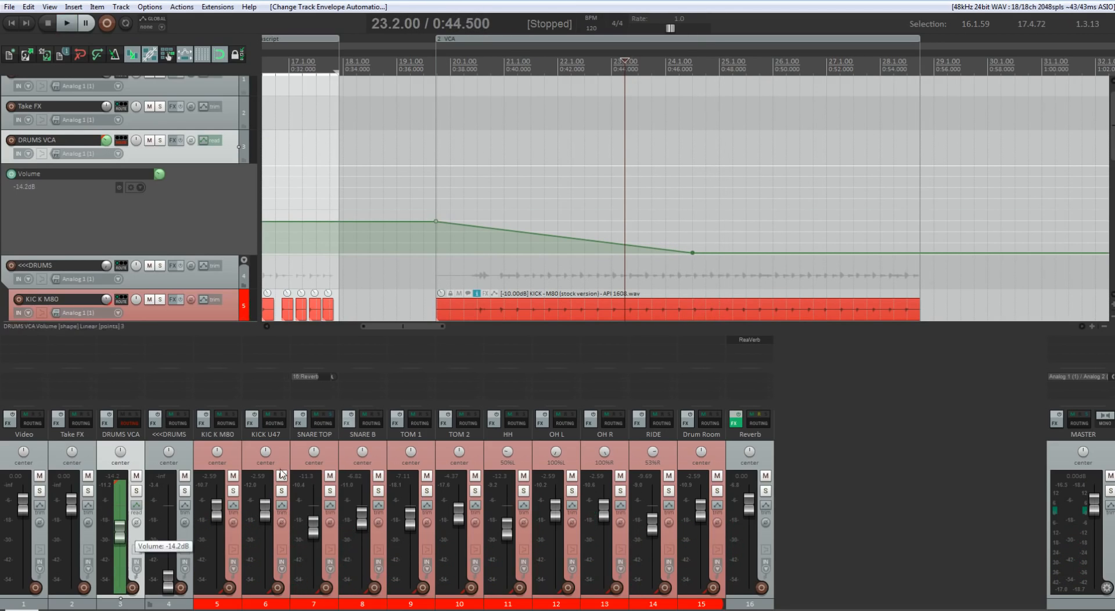
click(711, 86)
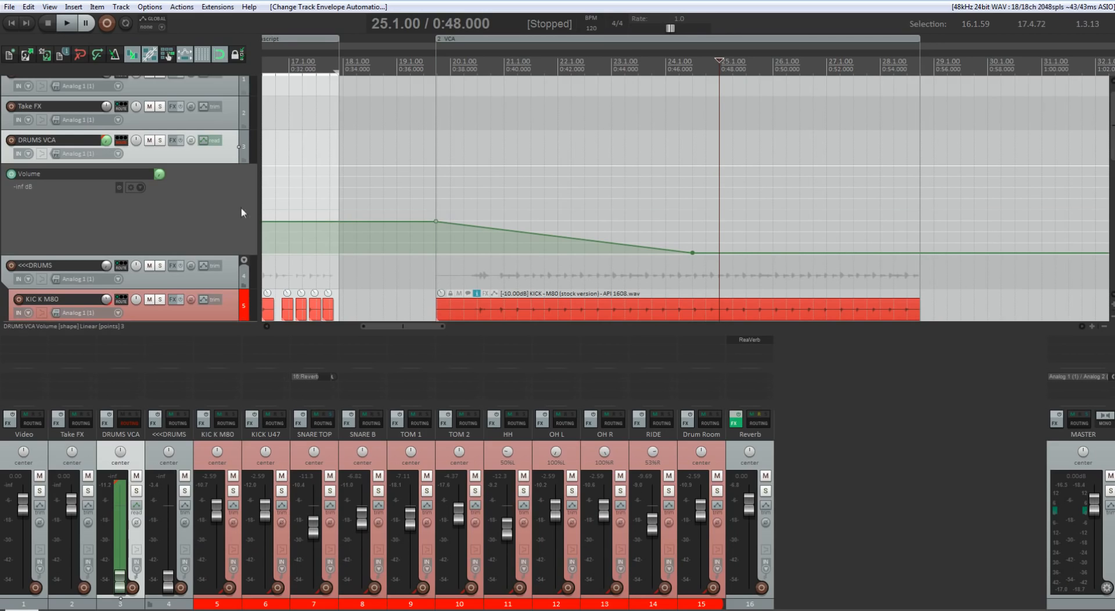
- Set the automation mode of all tracks from KIC K M80 to Drum Room to Read
click(234, 445)
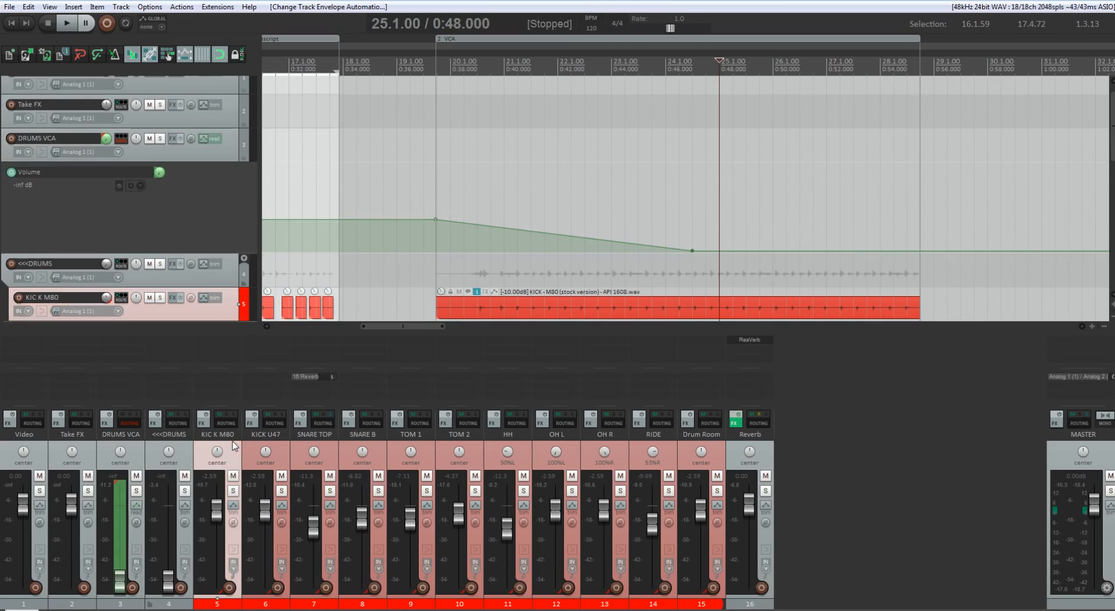
shift+click(717, 446)
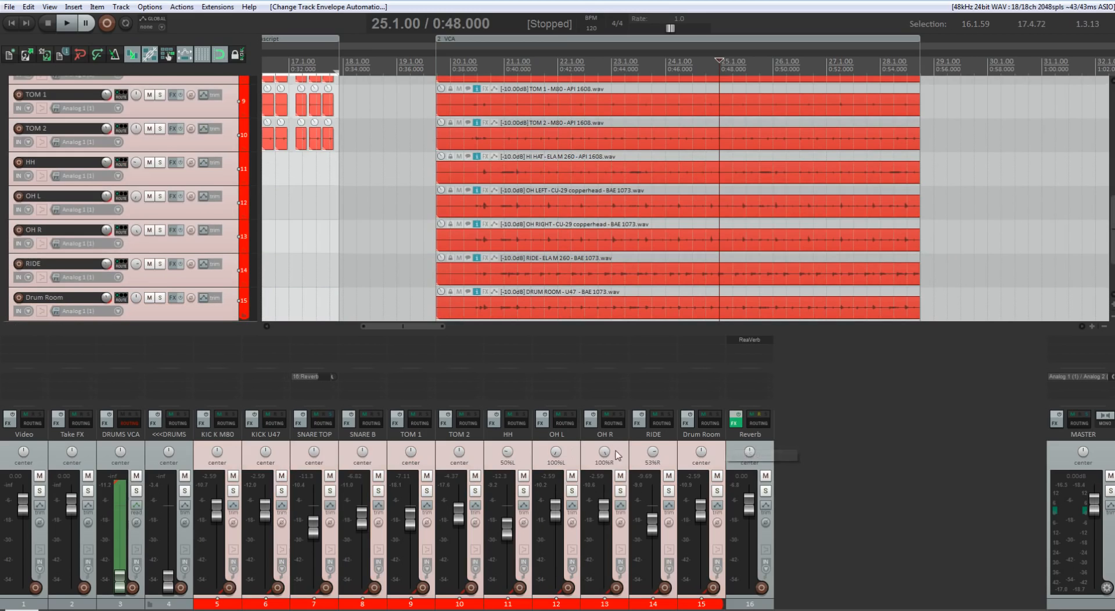
click(230, 509)
click(336, 373)
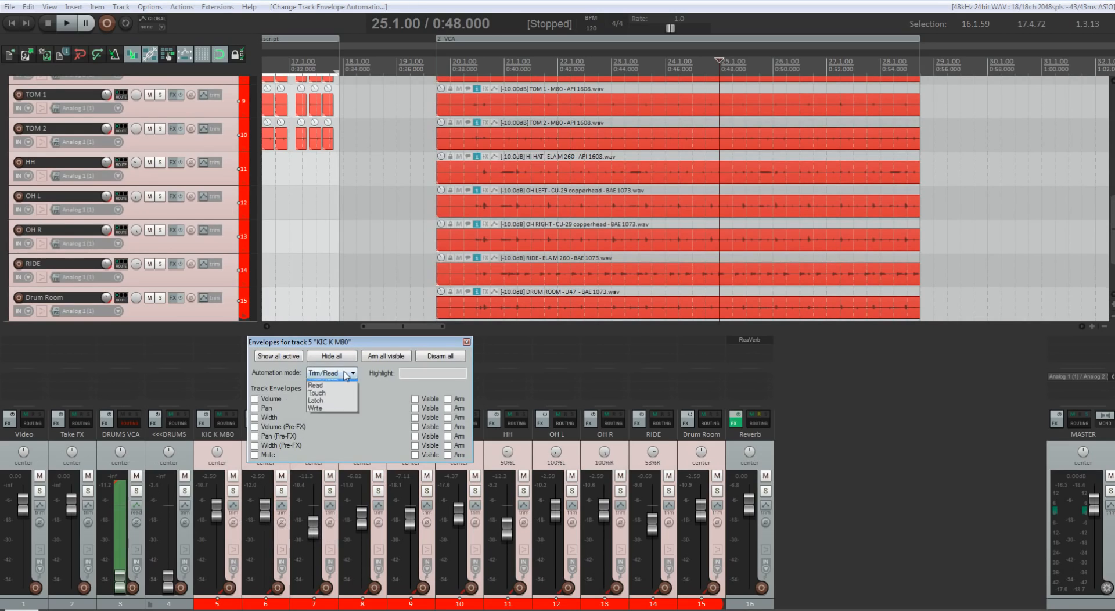
click(336, 390)
click(466, 342)
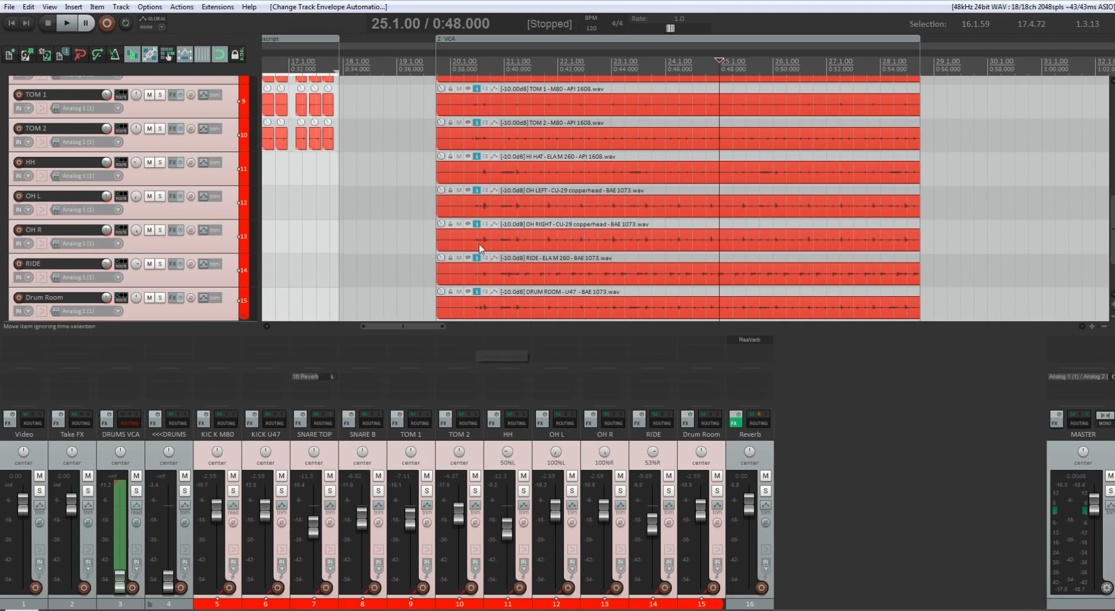
- Play from 22.2.00 to check whether the individual drum faders follow the VCA fade
click(570, 112)
key(space)
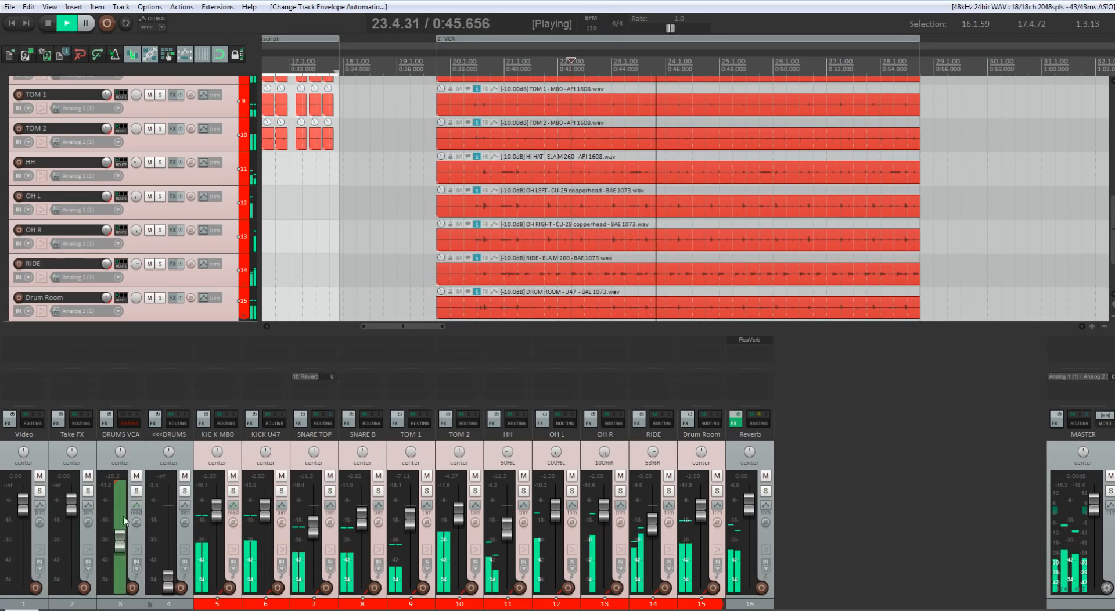
key(space)
- Return the selected drum tracks' automation mode to Trim/Read
click(216, 505)
click(320, 375)
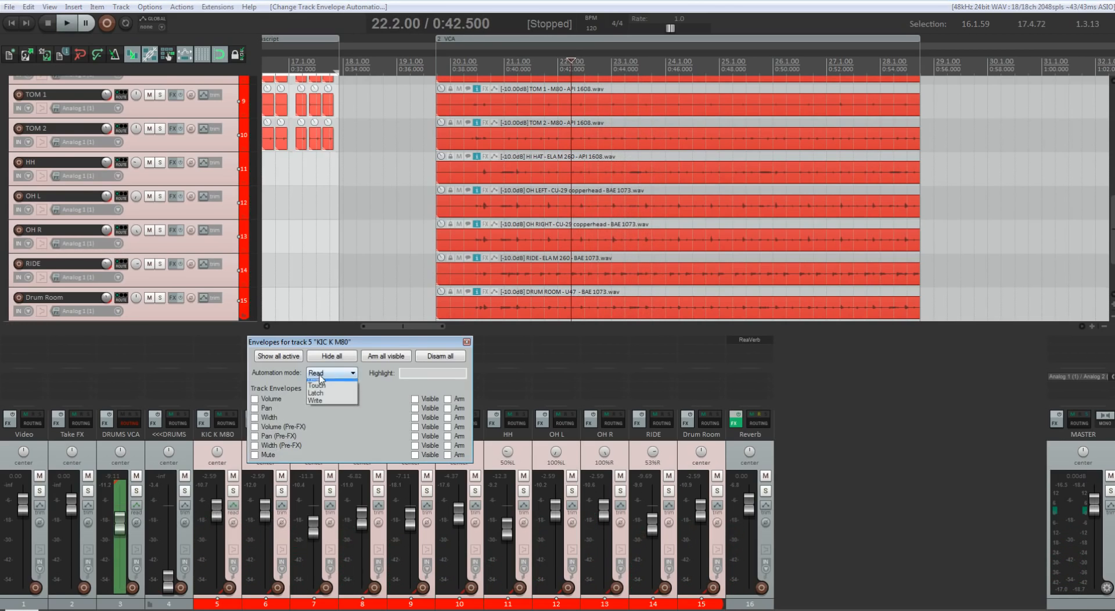
click(320, 378)
- Deactivate the volume envelope of the DRUMS VCA track and clear all its automation
click(131, 471)
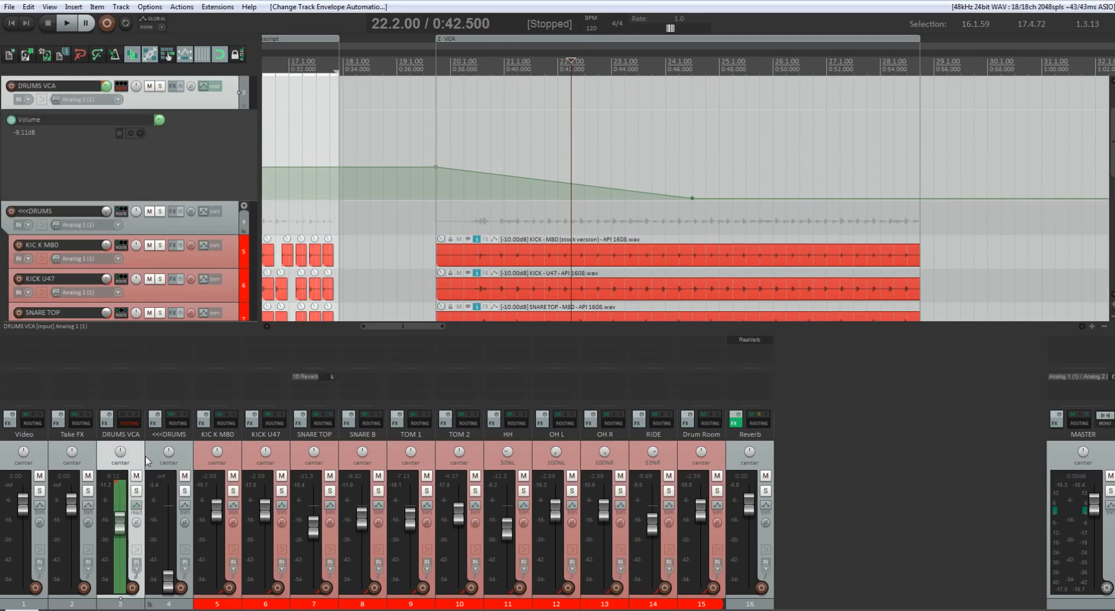
click(137, 506)
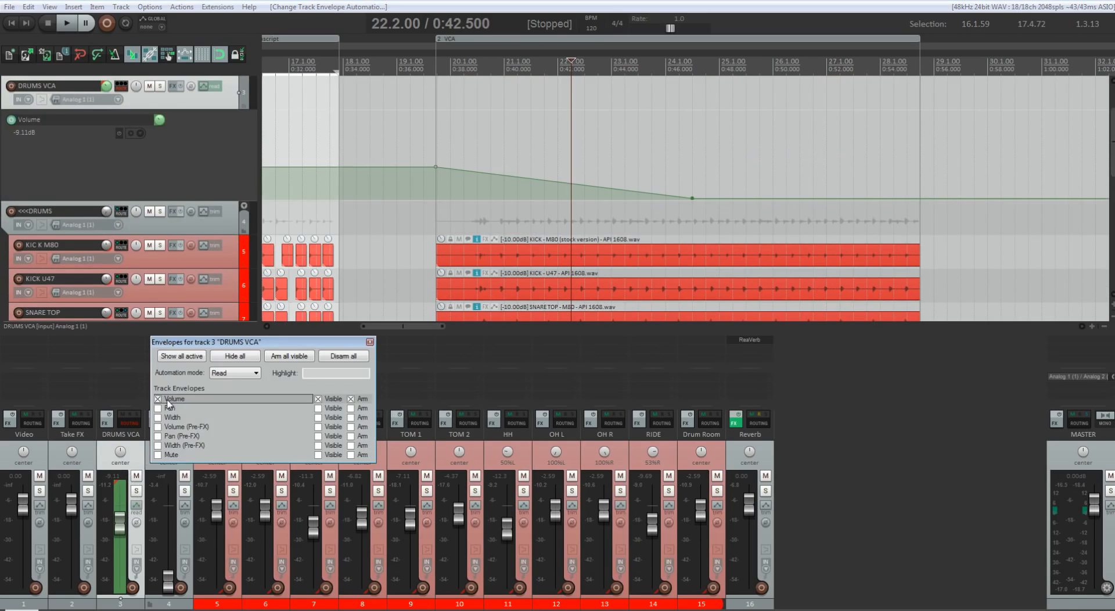
click(165, 398)
click(369, 342)
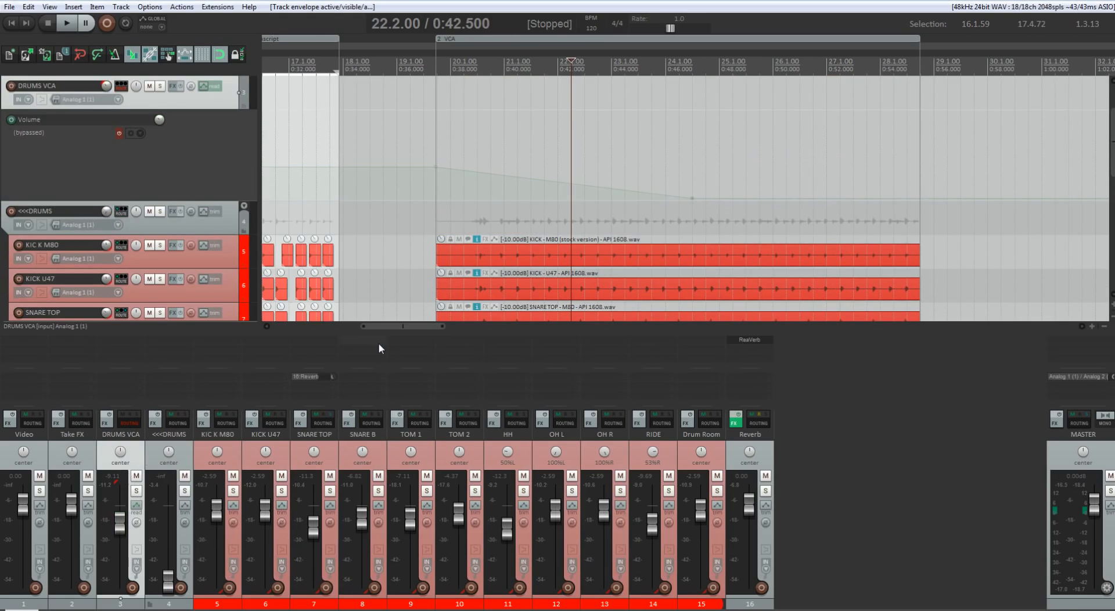
click(140, 133)
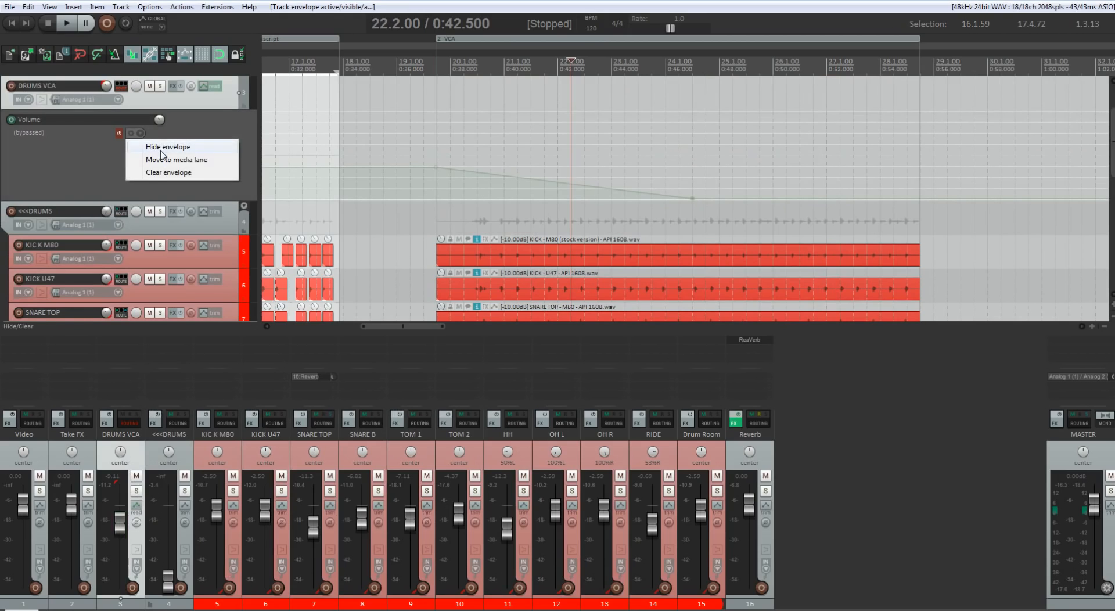
click(169, 172)
click(561, 347)
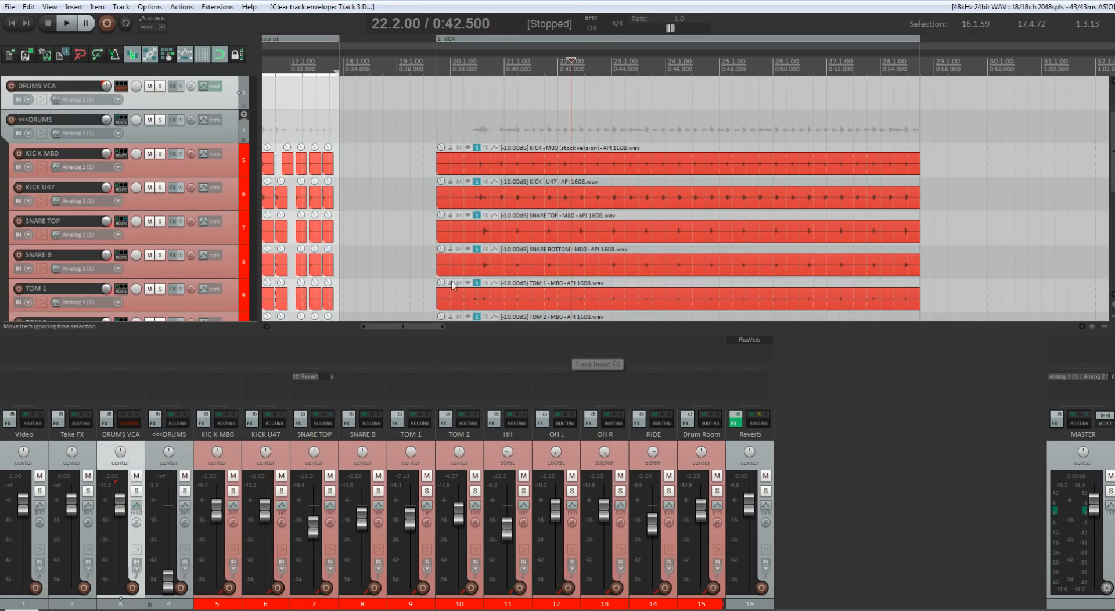
- Make the DRUMS VCA track a VCA Master in Group 1 instead of a Volume Master
scroll(528, 262, up, 2)
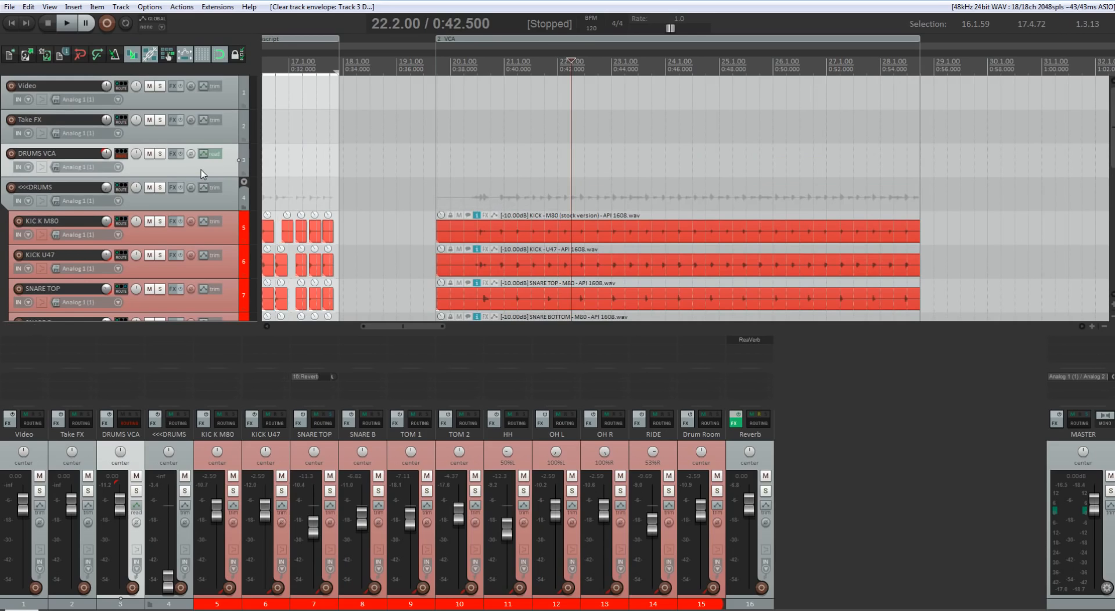
key(shift+g)
click(479, 235)
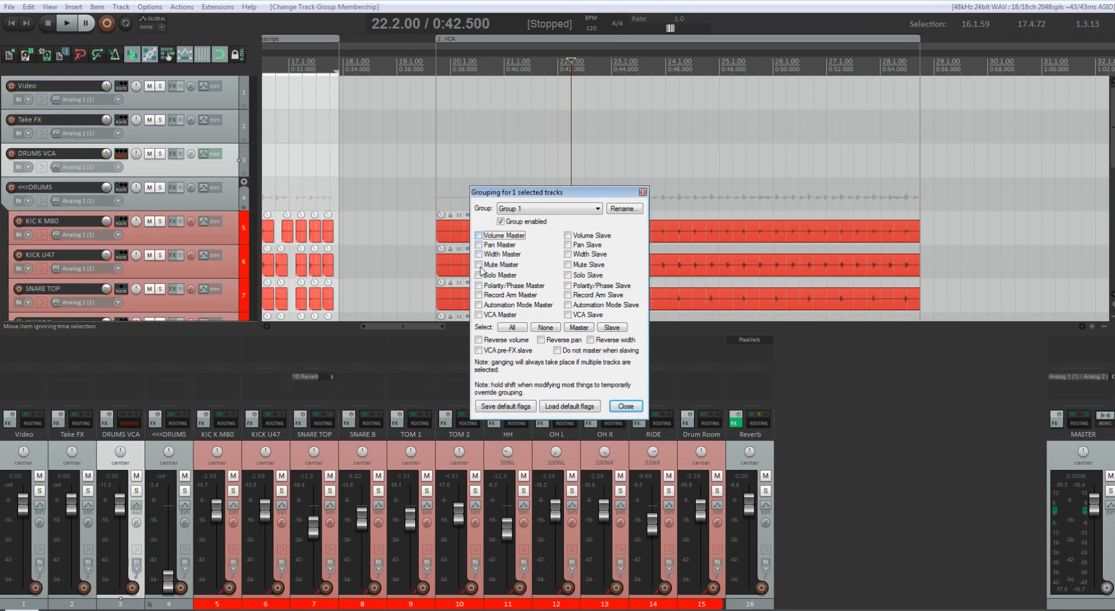
click(479, 315)
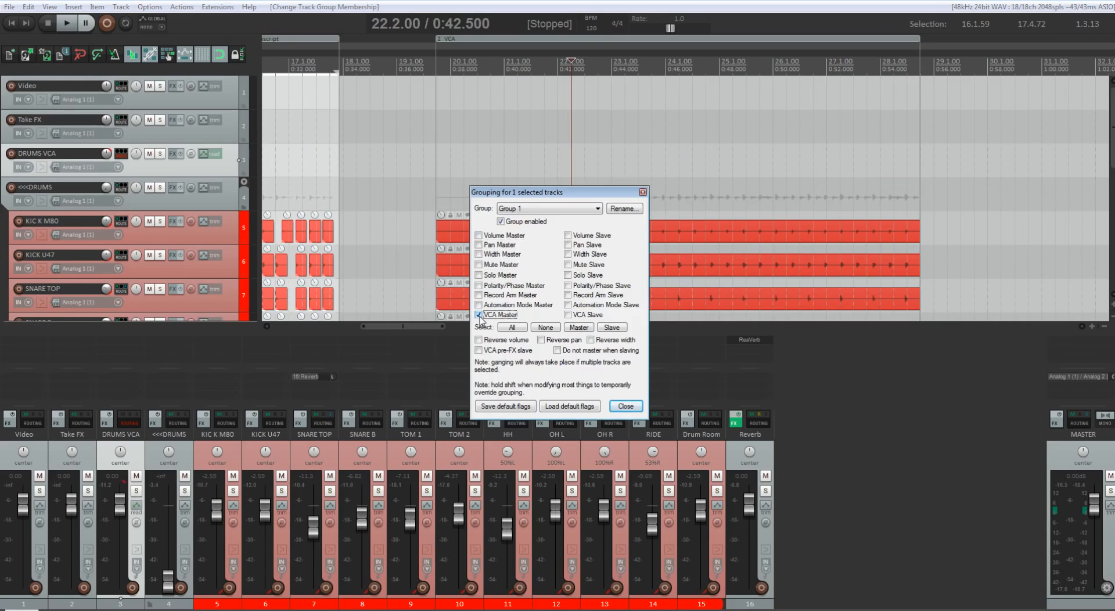
- Make the tracks from KIC K M80 to Drum Room VCA Slaves in Group 1 instead of Volume Slaves
click(243, 447)
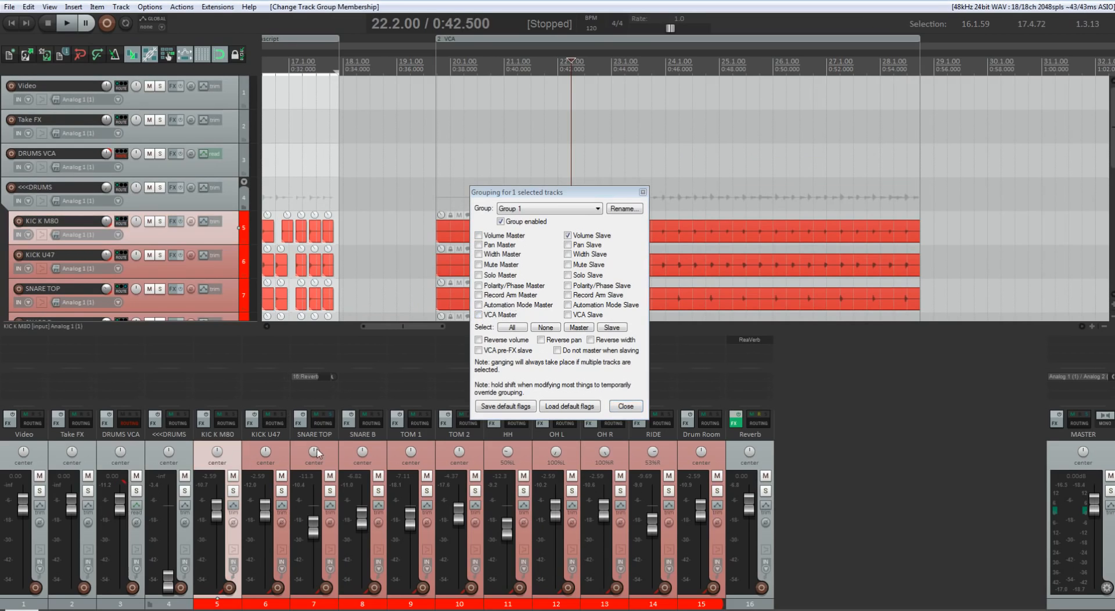
shift+click(702, 453)
click(567, 315)
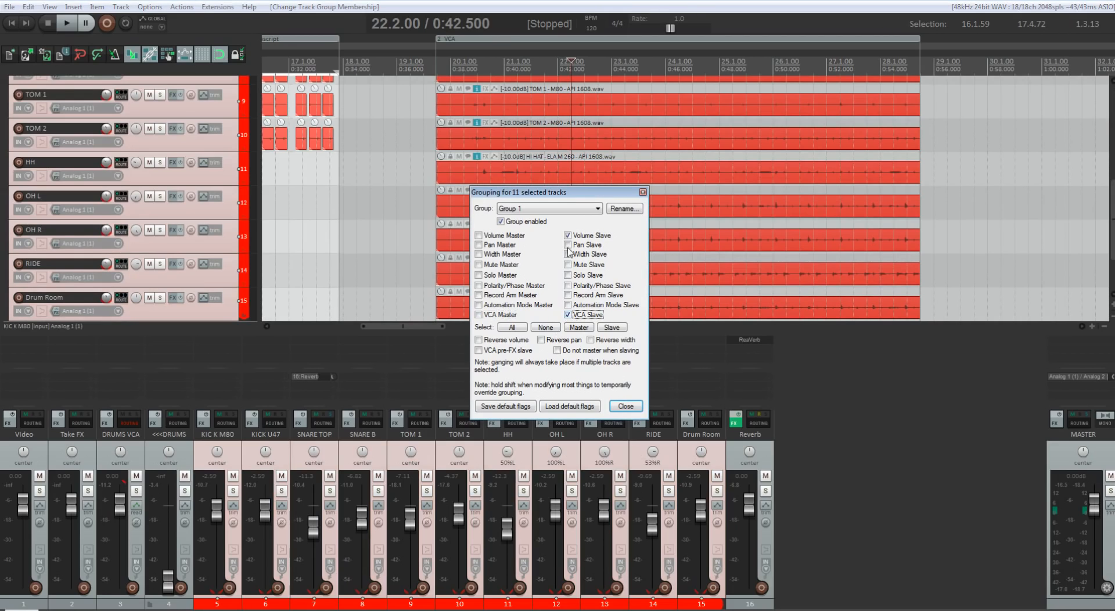
click(568, 237)
click(545, 210)
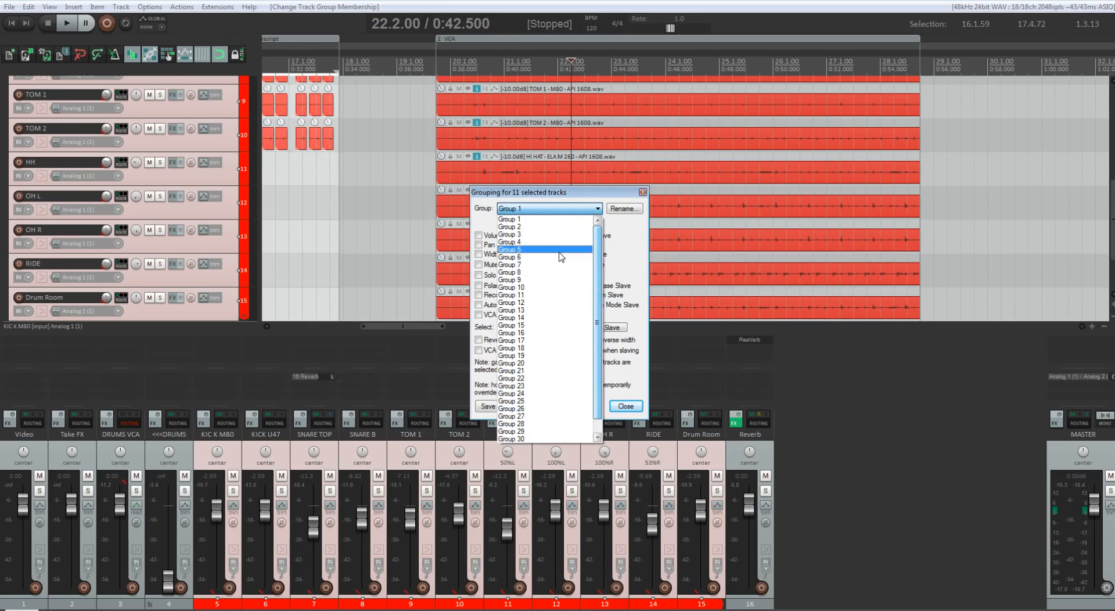
click(530, 220)
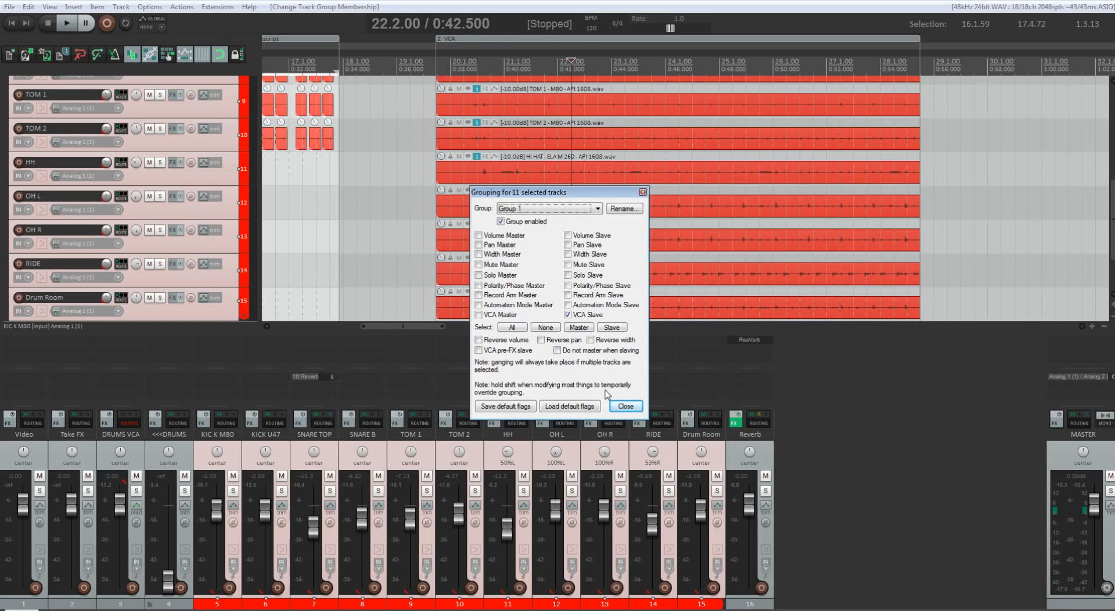
click(642, 192)
- Place the edit cursor at 19.4.00 and set the DRUMS VCA track's automation mode to Trim/Read
scroll(460, 126, up, 5)
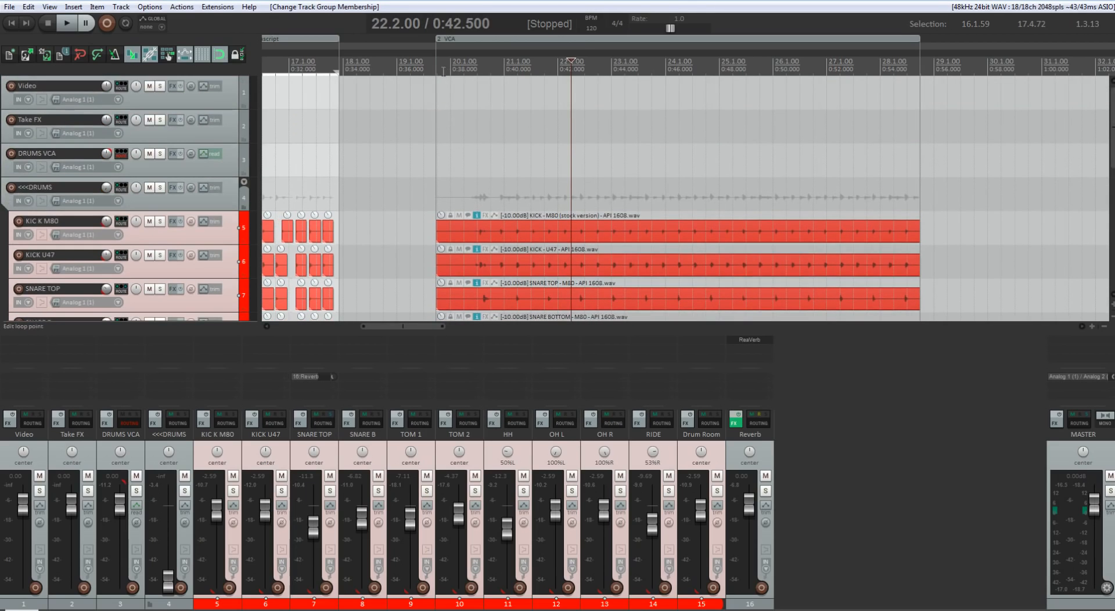
click(443, 71)
click(130, 453)
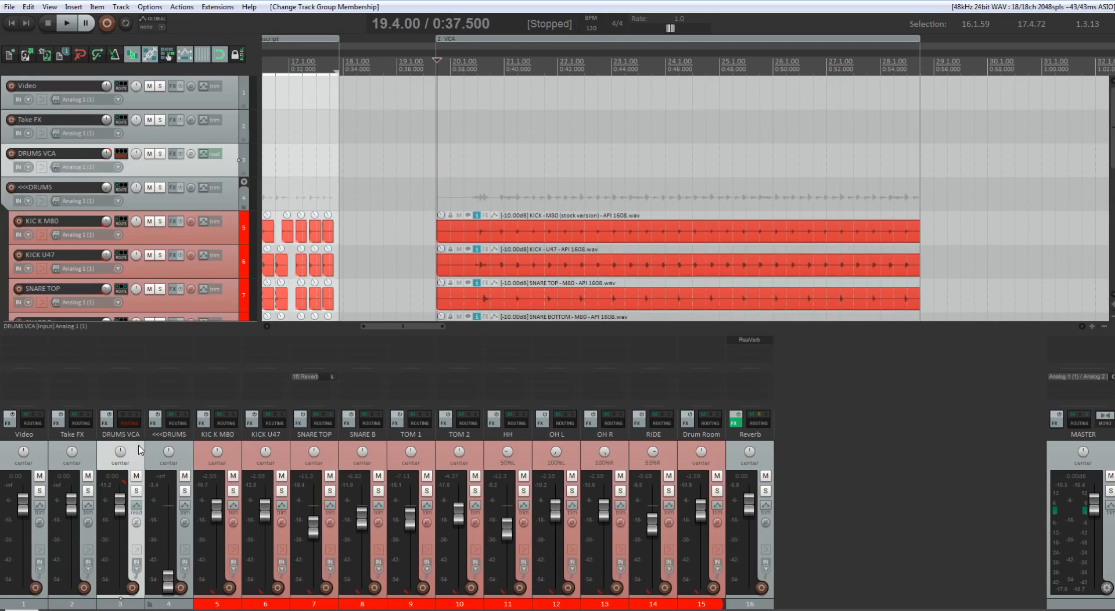
click(231, 451)
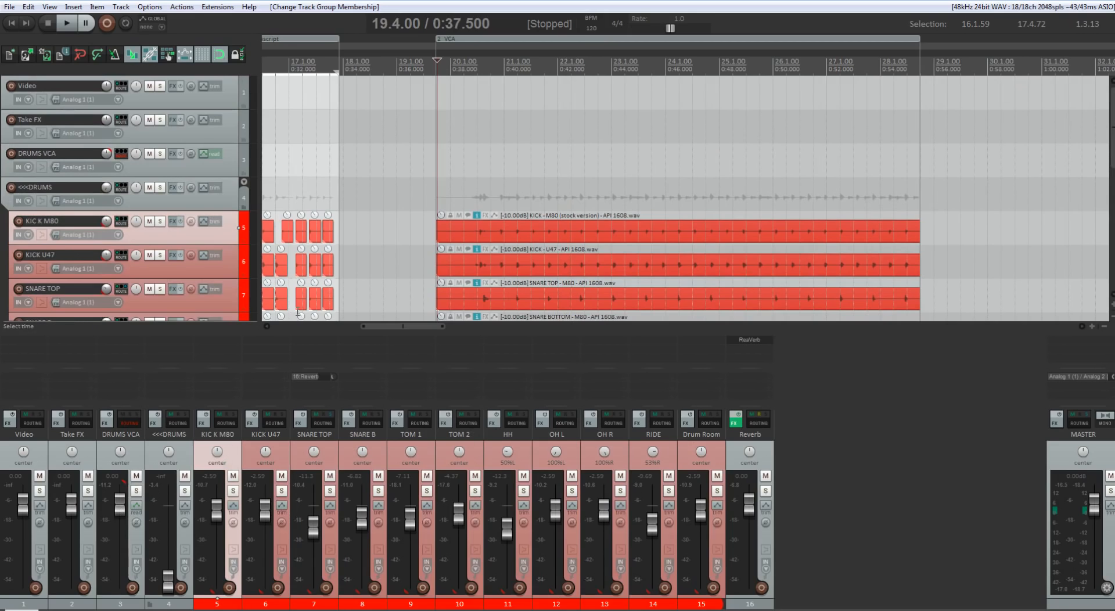
click(136, 504)
click(235, 372)
click(232, 382)
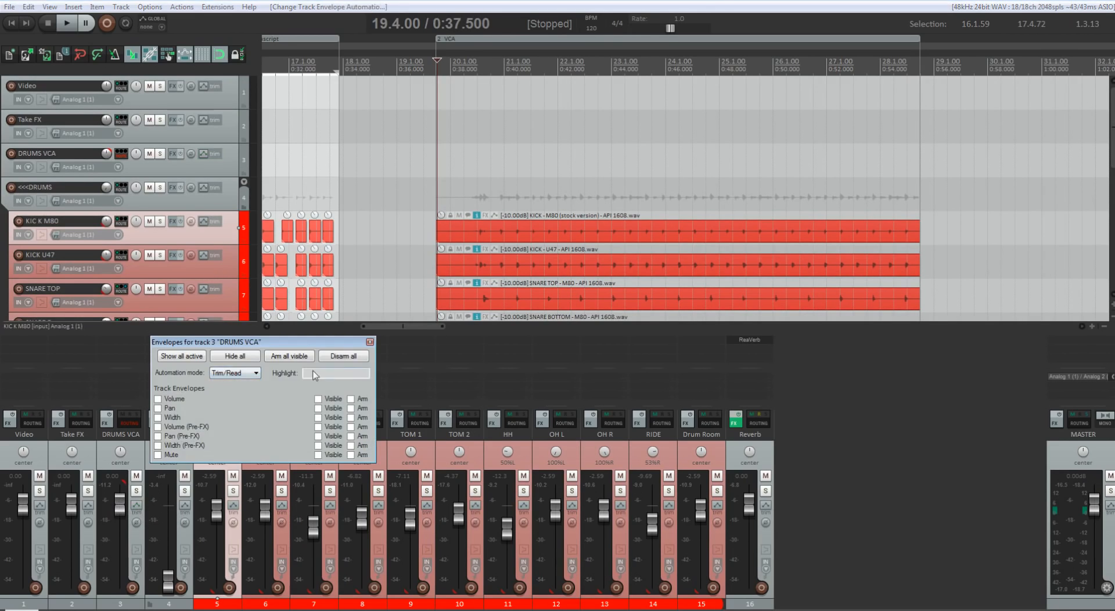
click(370, 342)
- Play from 19.4.00 while varying the DRUMS VCA fader, and leave the fader at about +0.24 dB
drag(124, 505, 225, 533)
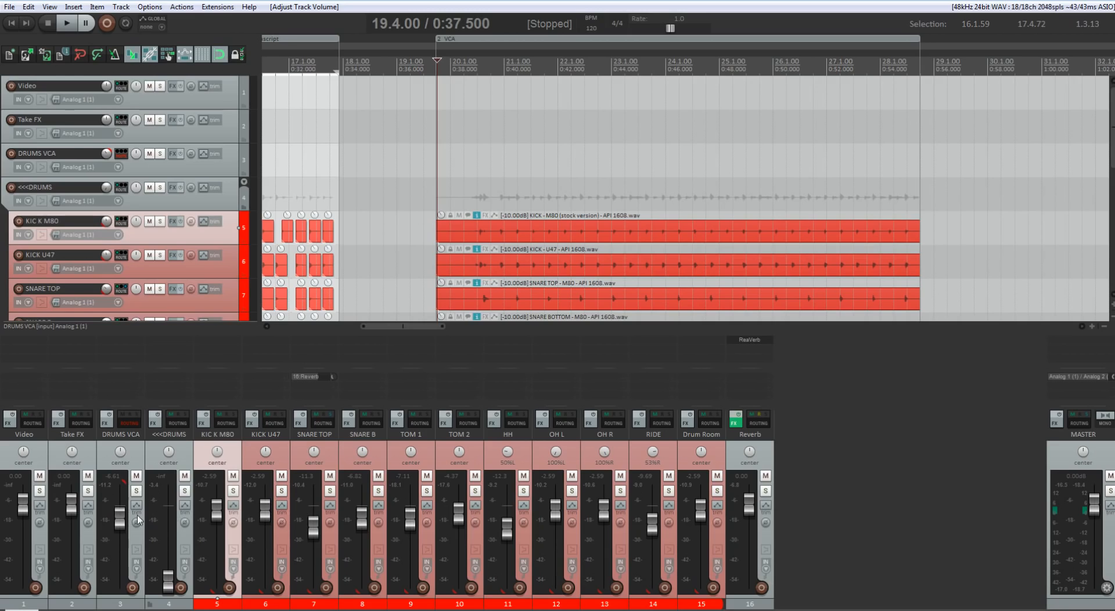
double_click(120, 524)
key(space)
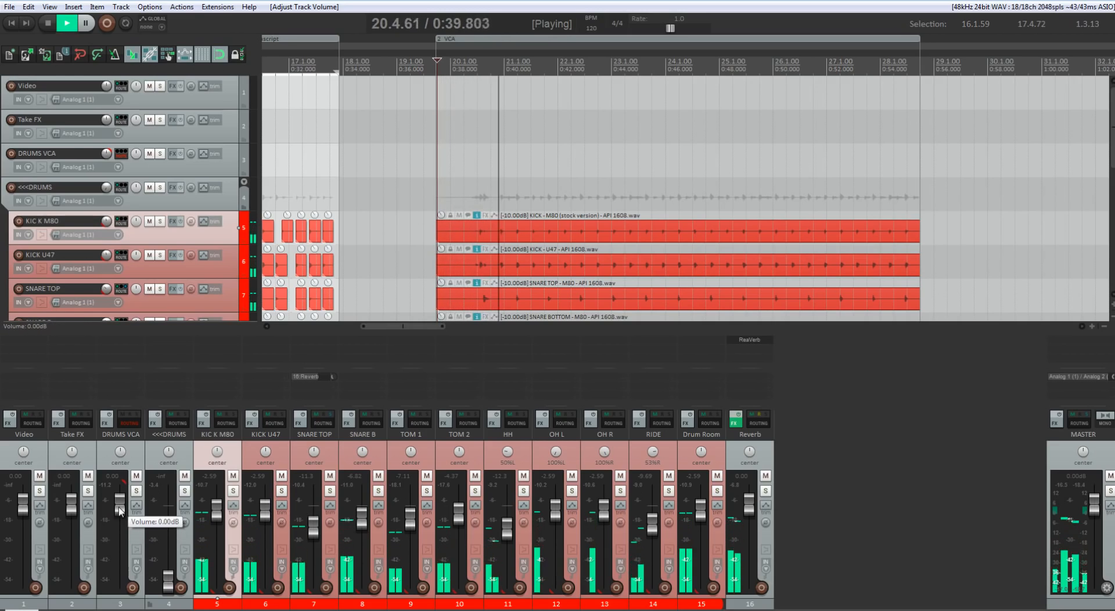
mouse_move(121, 511)
mouse_down()
mouse_move(124, 577)
mouse_move(124, 512)
mouse_up()
key(space)
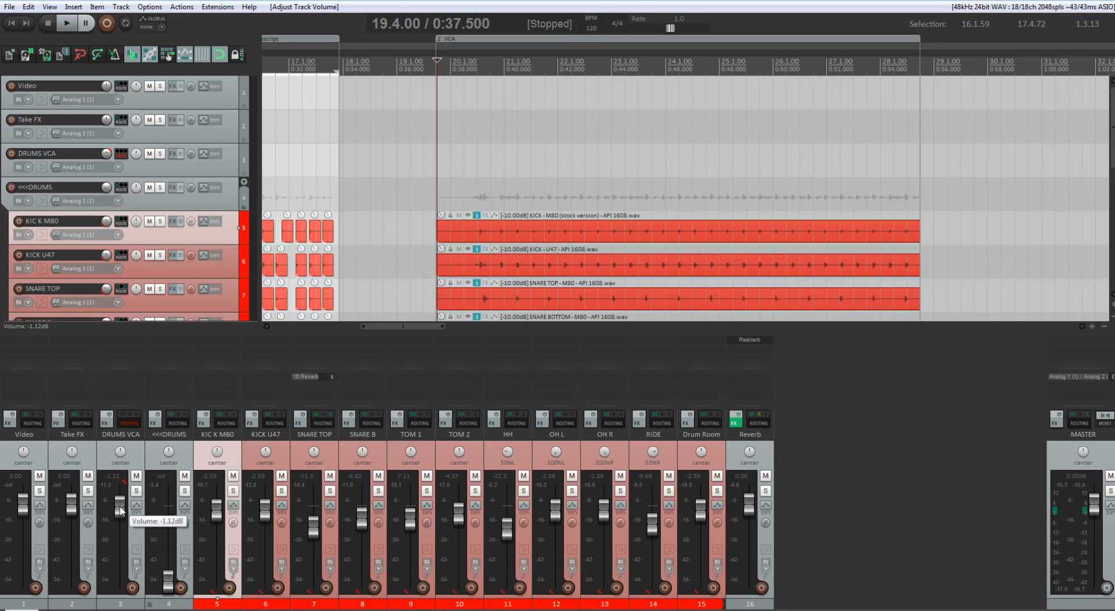
scroll(120, 509, down, 4)
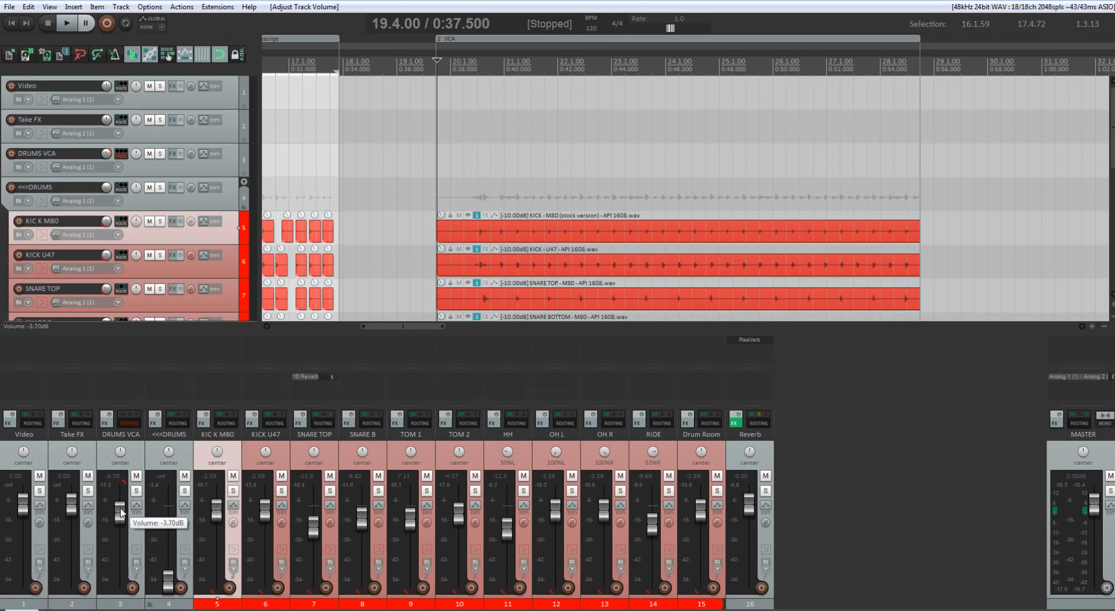
drag(120, 510, 120, 503)
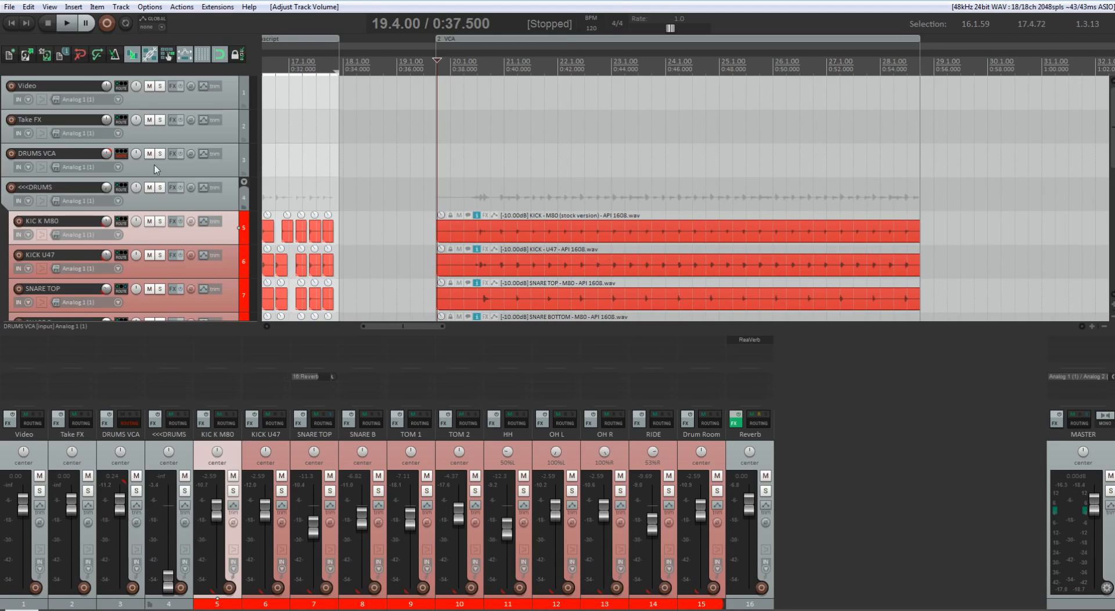
- Activate the DRUMS VCA volume envelope and shape a downward fade from 19.4.00 to about 23.3.00
click(203, 155)
click(270, 206)
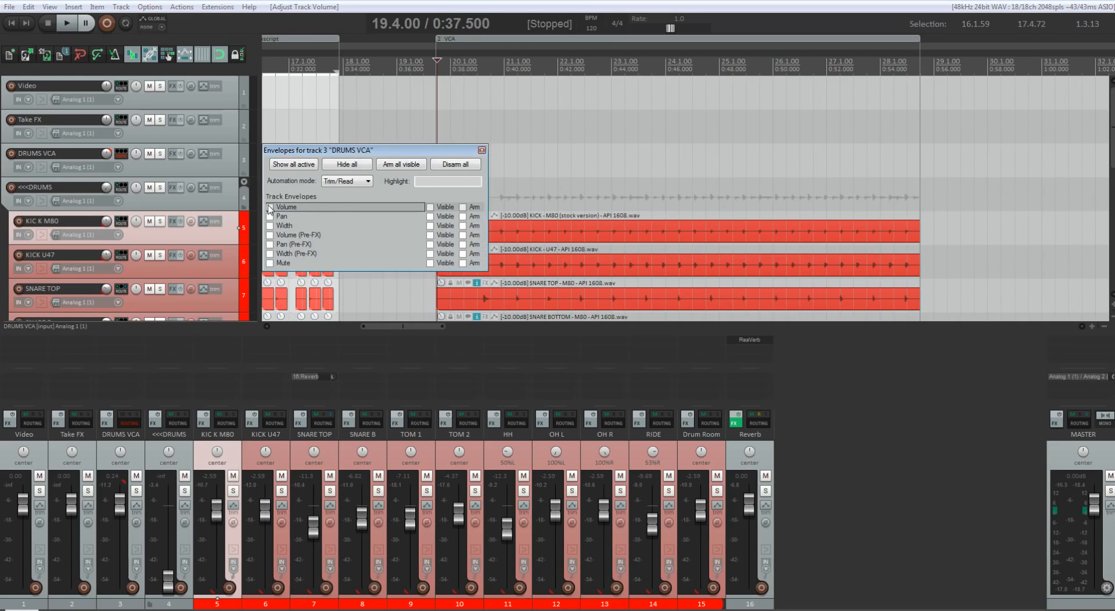
click(481, 151)
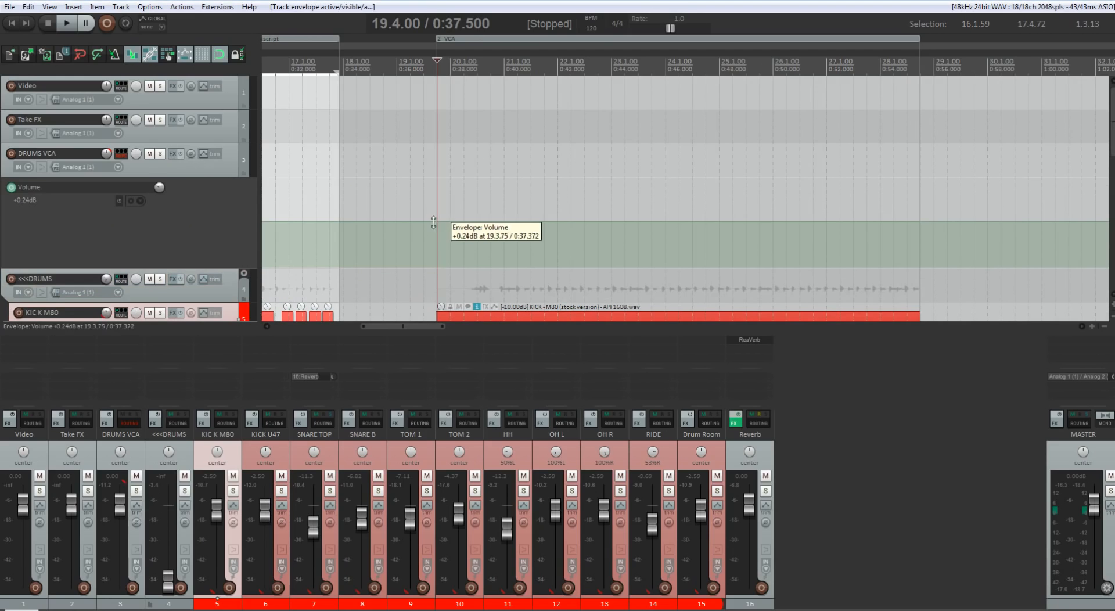
click(435, 222)
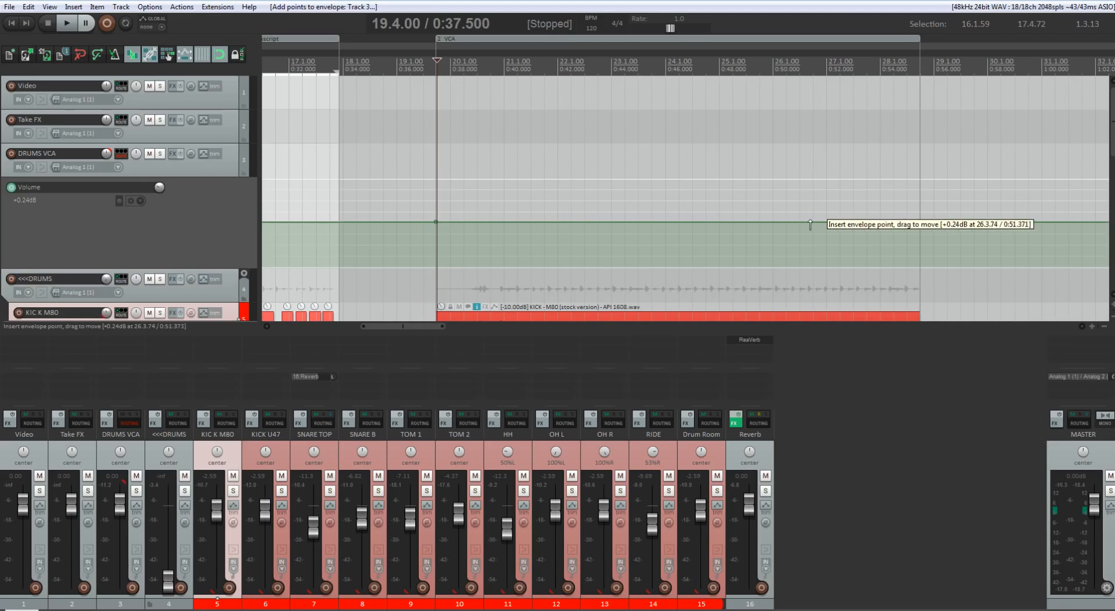
click(678, 222)
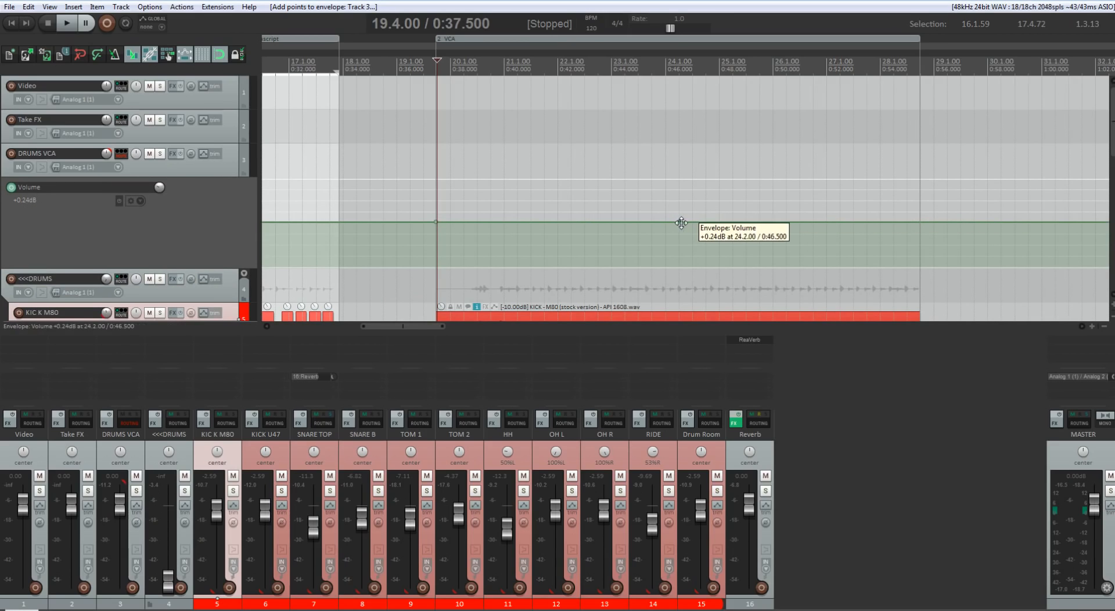
drag(679, 222, 640, 286)
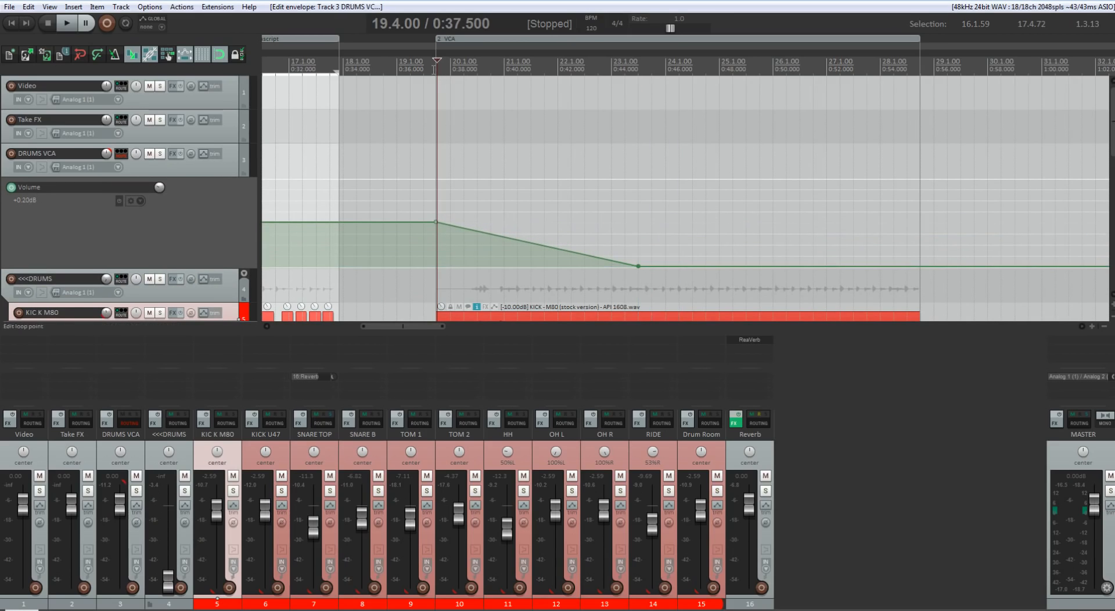
- Play from 19.4.00 to hear the VCA fade, and check the DRUMS VCA track's envelope settings
key(space)
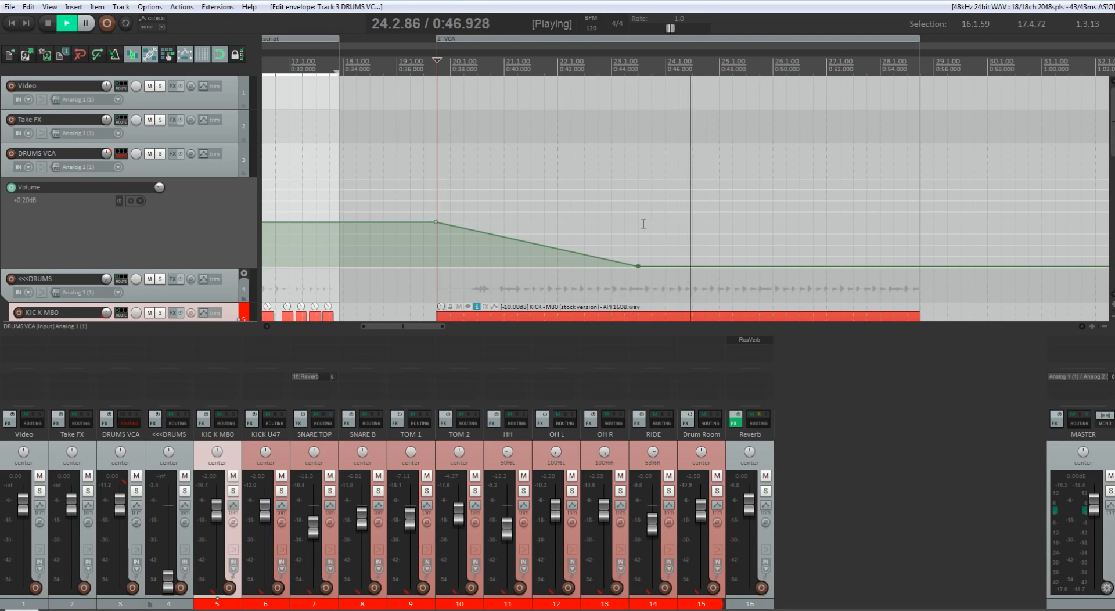
key(space)
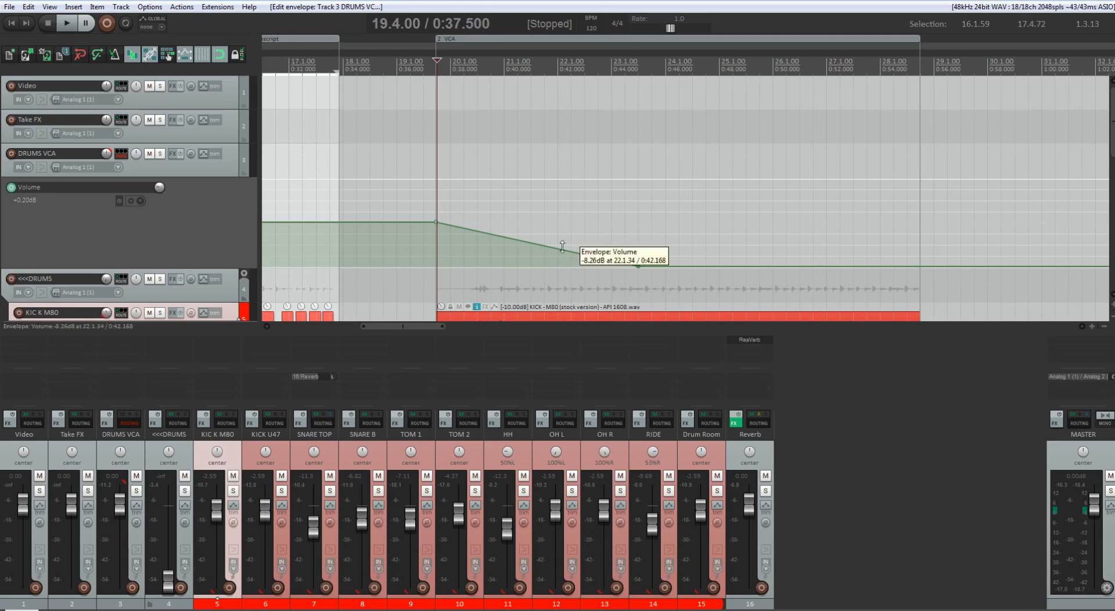
click(134, 506)
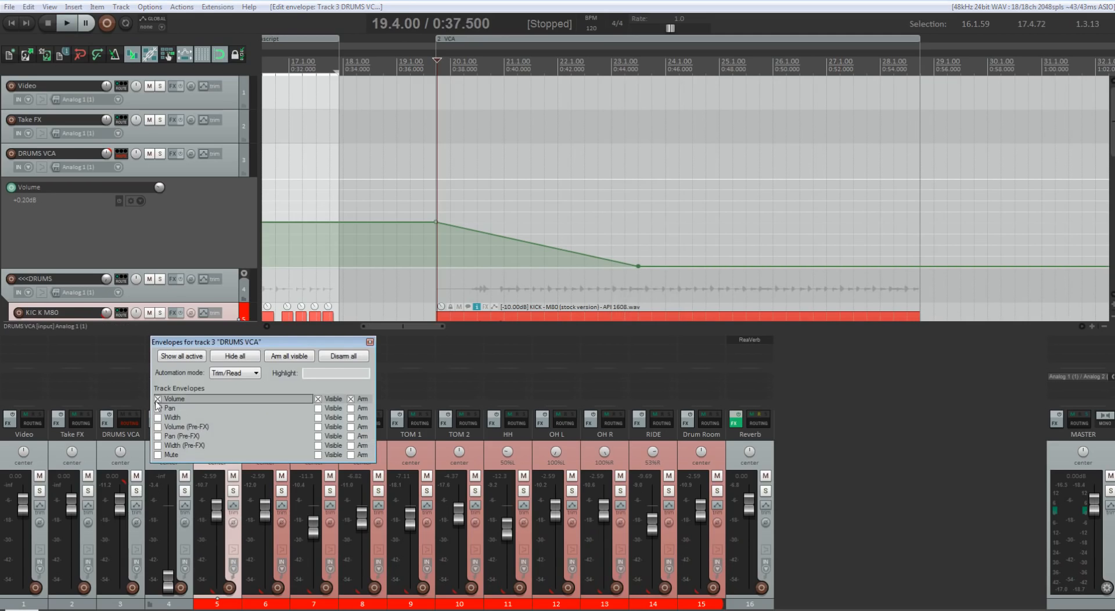
click(370, 343)
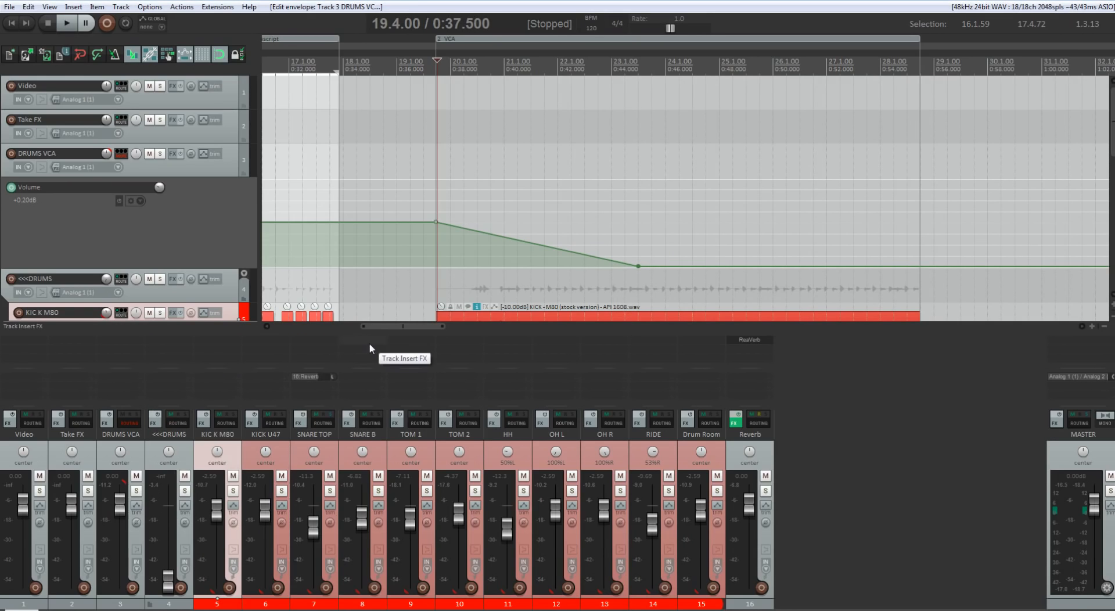
- Hide the mixer, open the action list beside the tracks and filter it for "vca"
key(ctrl+m)
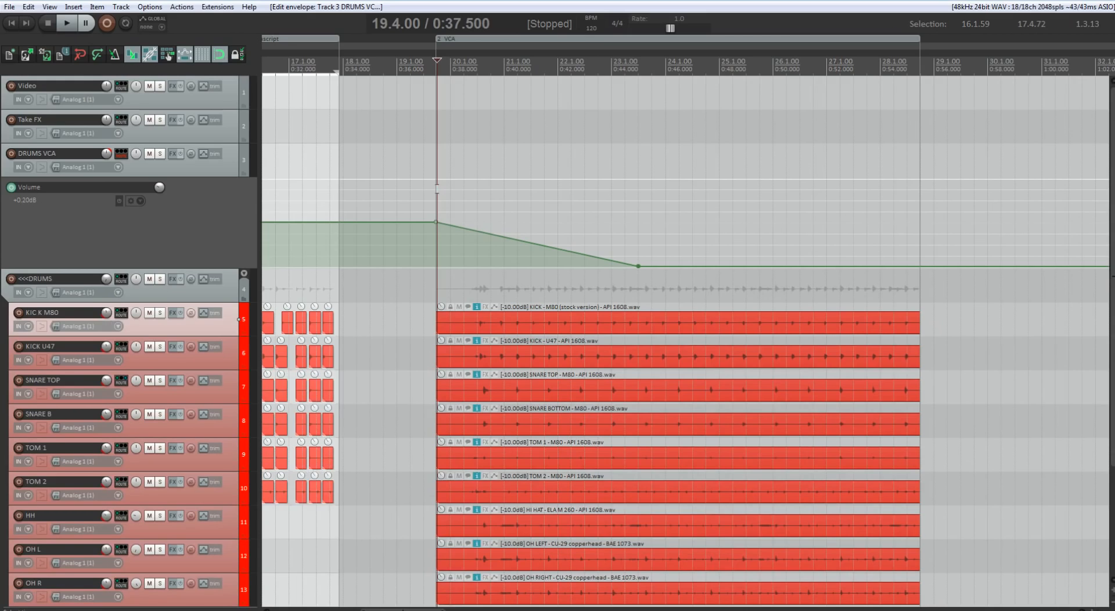
click(182, 6)
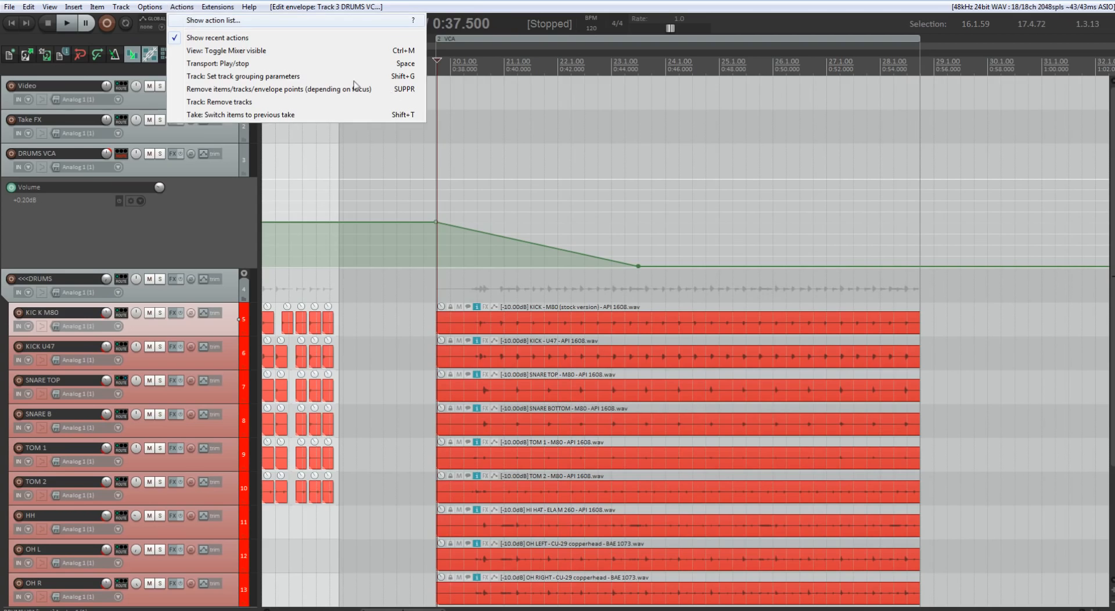
click(193, 21)
drag(543, 121, 388, 72)
drag(465, 78, 955, 94)
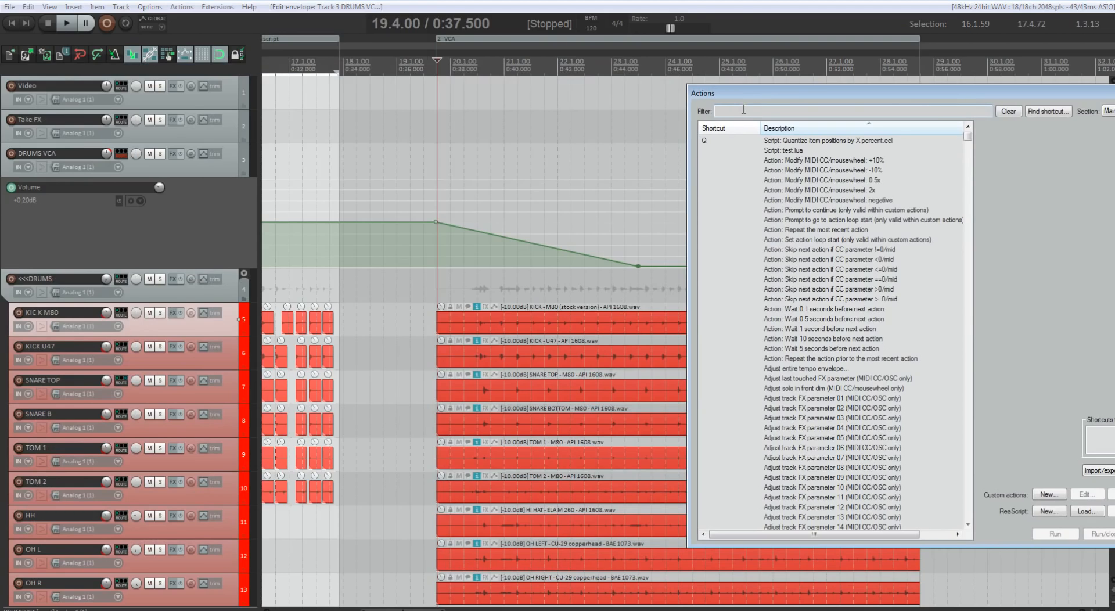
text(vca)
- Compare the two VCA envelope actions, leaving "apply all VCAs from selected tracks to grouped tracks and reset" selected
click(798, 143)
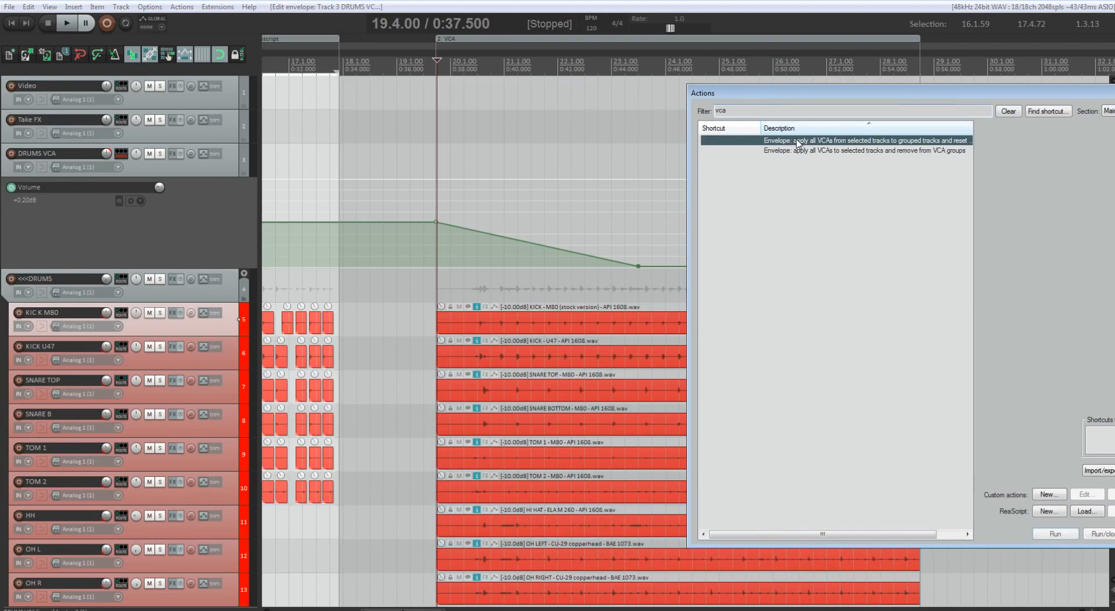
click(799, 150)
click(798, 142)
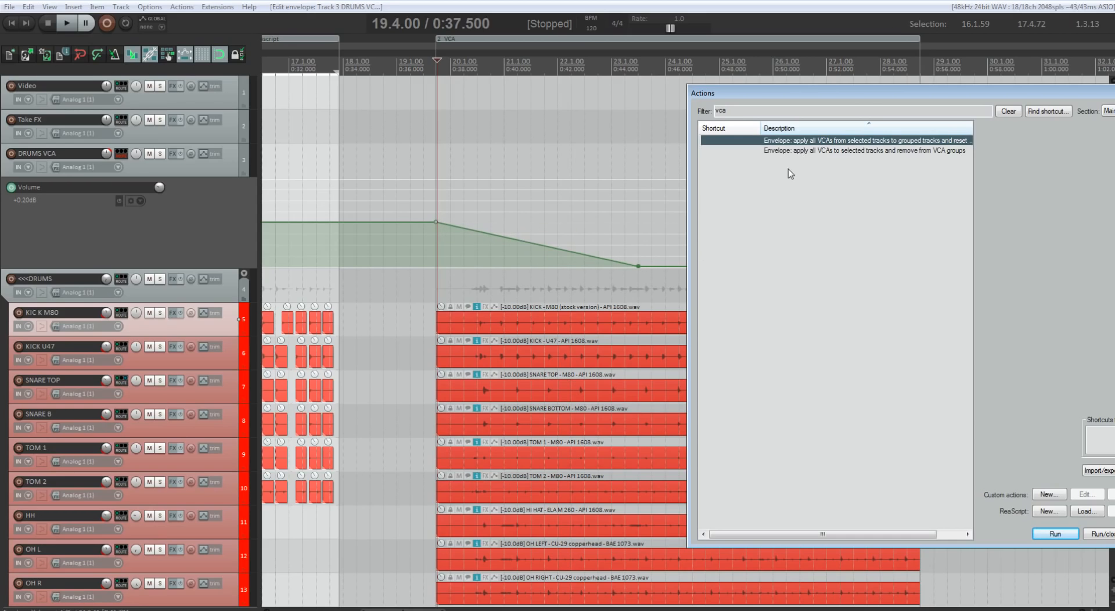
- Widen the action list and its description column to show the full VCA action names, and move the window clear of the track controls
drag(696, 198, 355, 198)
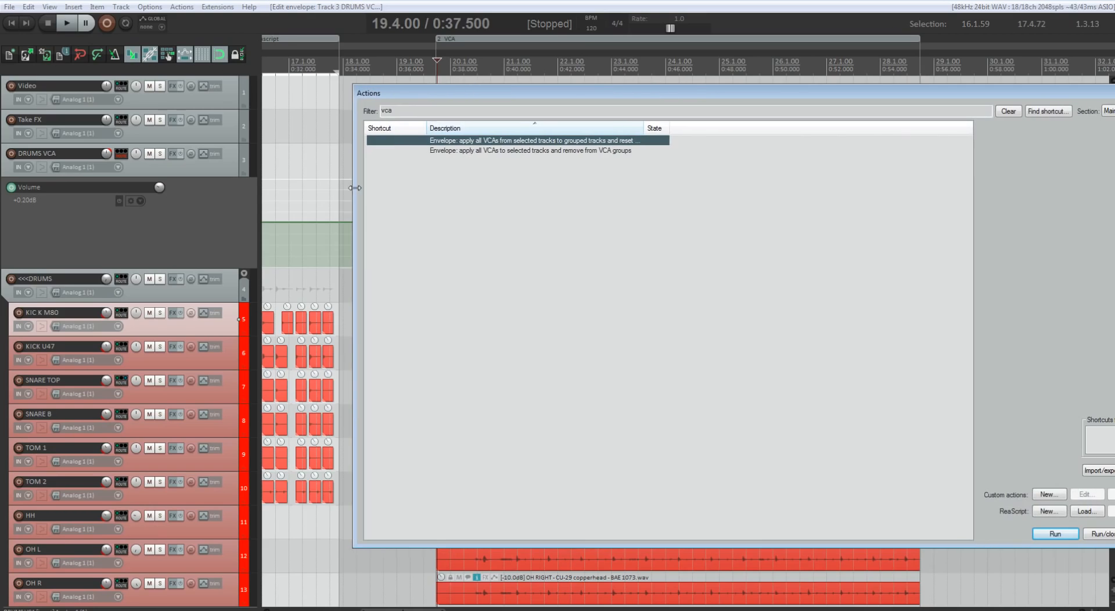
drag(647, 128, 741, 128)
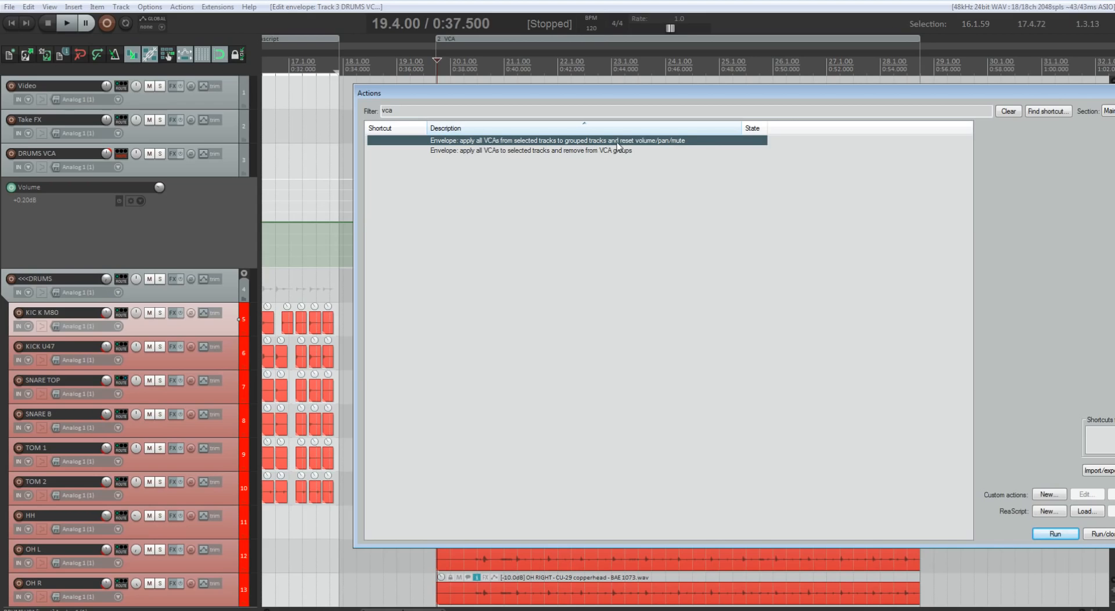
drag(661, 98, 933, 99)
- Select the DRUMS VCA track, run "apply all VCAs from selected tracks to grouped tracks and reset volume/pan/mute", and review the drum tracks' volume envelopes
click(234, 173)
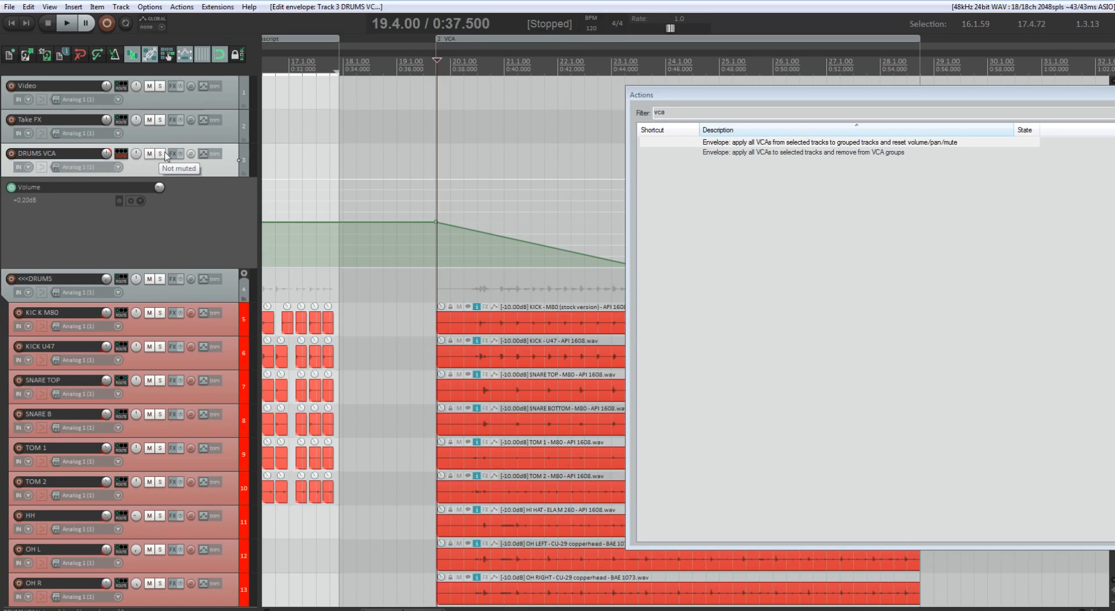
click(782, 154)
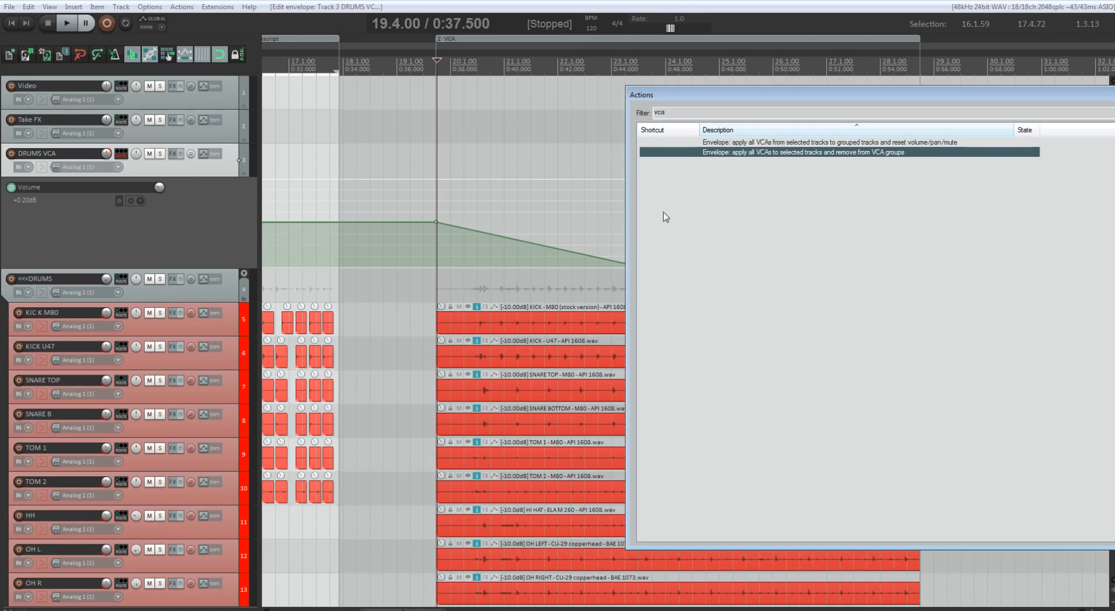
click(724, 143)
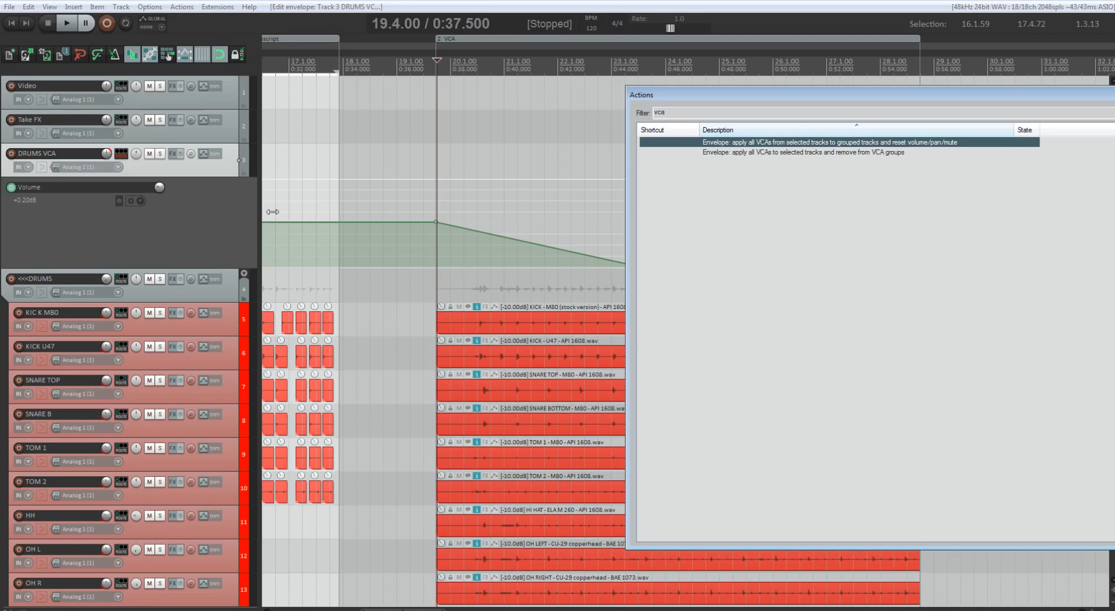
click(227, 167)
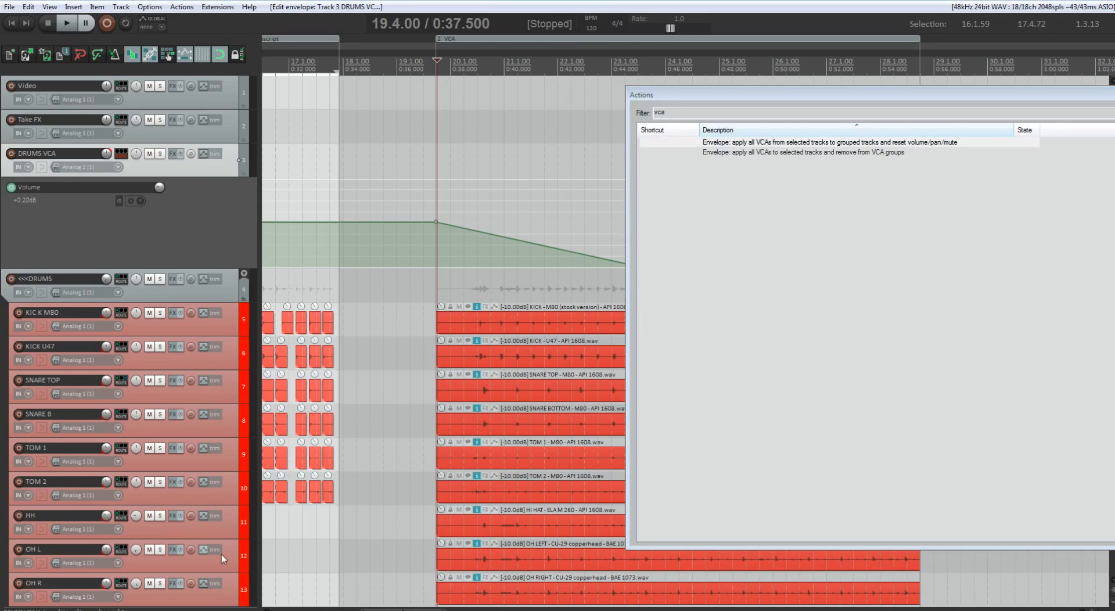
click(737, 143)
double_click(716, 142)
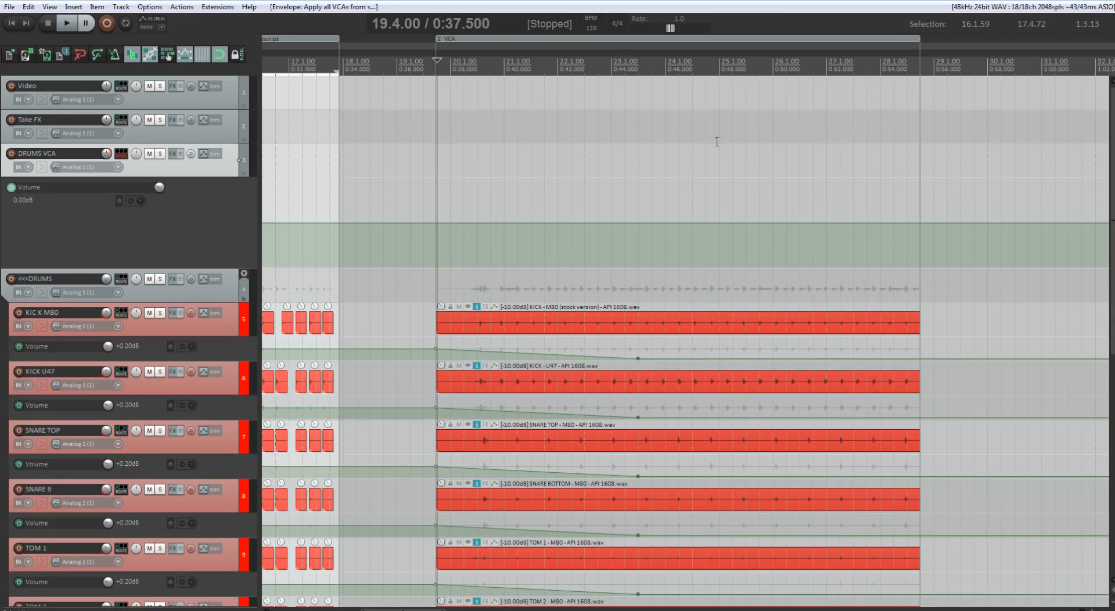
scroll(587, 216, down, 10)
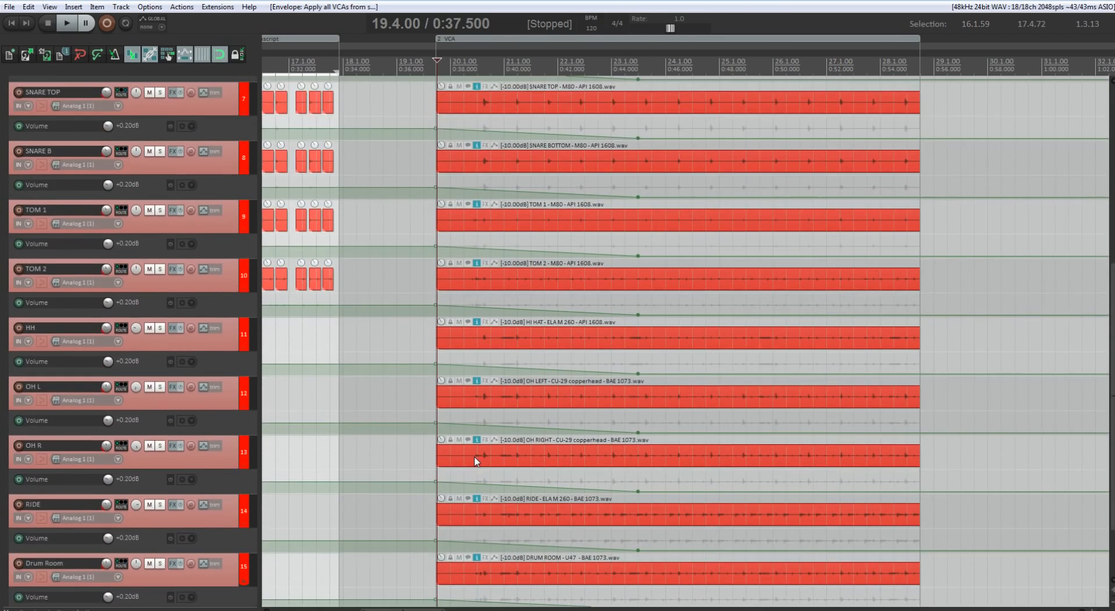
scroll(460, 465, up, 10)
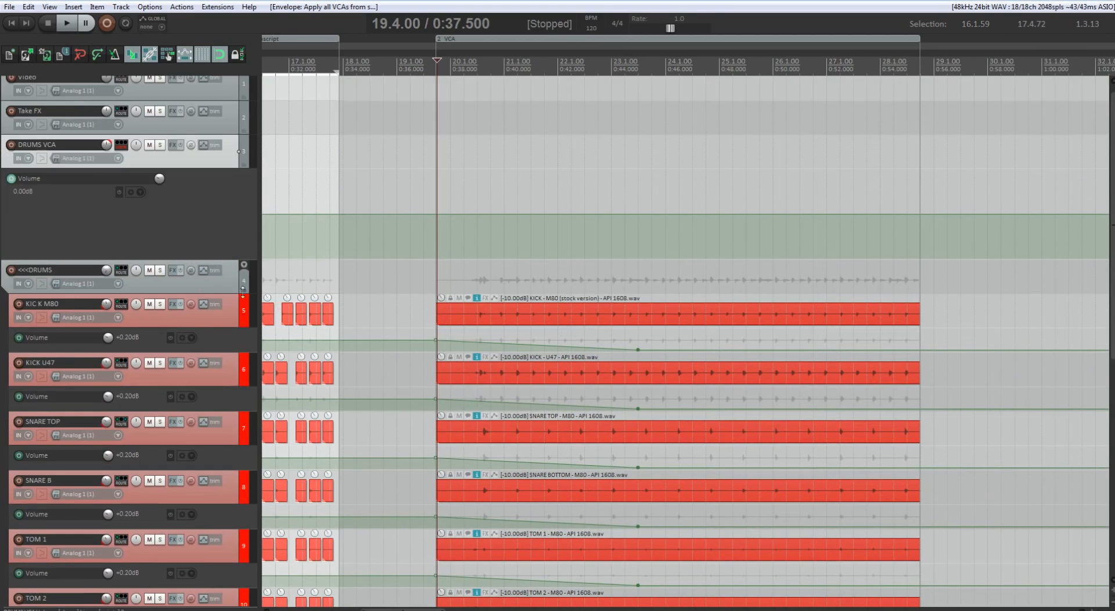
scroll(480, 334, down, 4)
scroll(480, 333, up, 5)
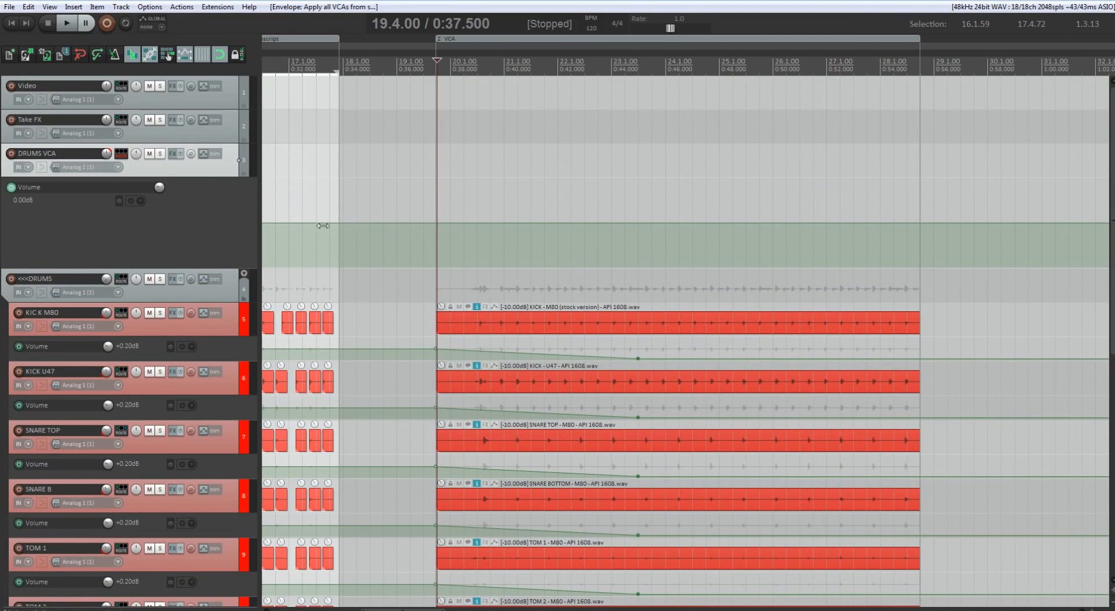
- Remove the DRUMS VCA track and check the volume envelopes on the remaining drum tracks down to Drum Room
right_click(198, 173)
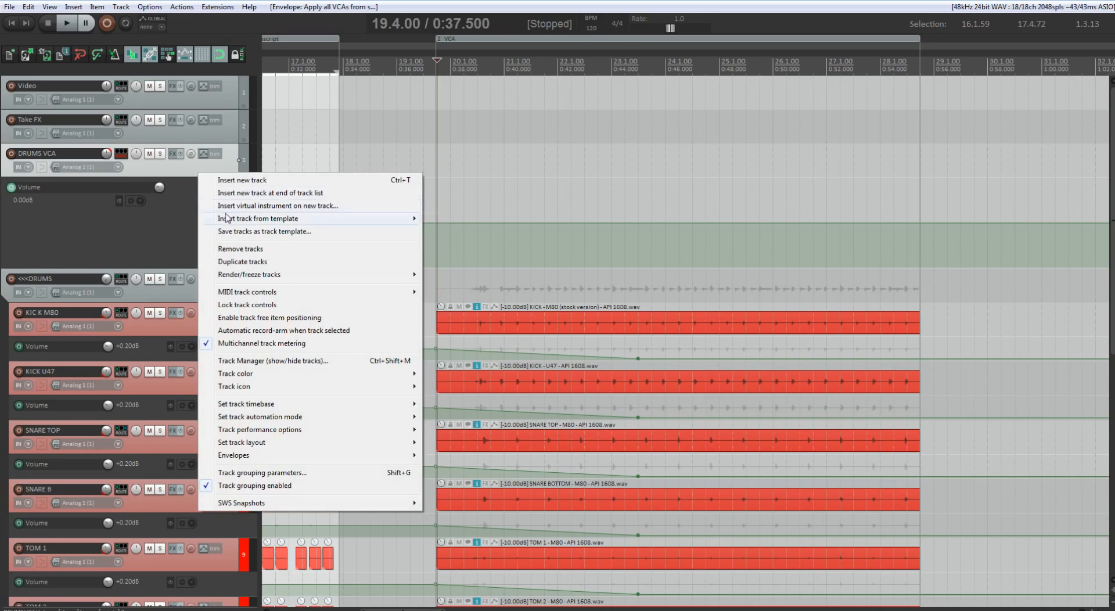
click(242, 250)
scroll(501, 403, down, 5)
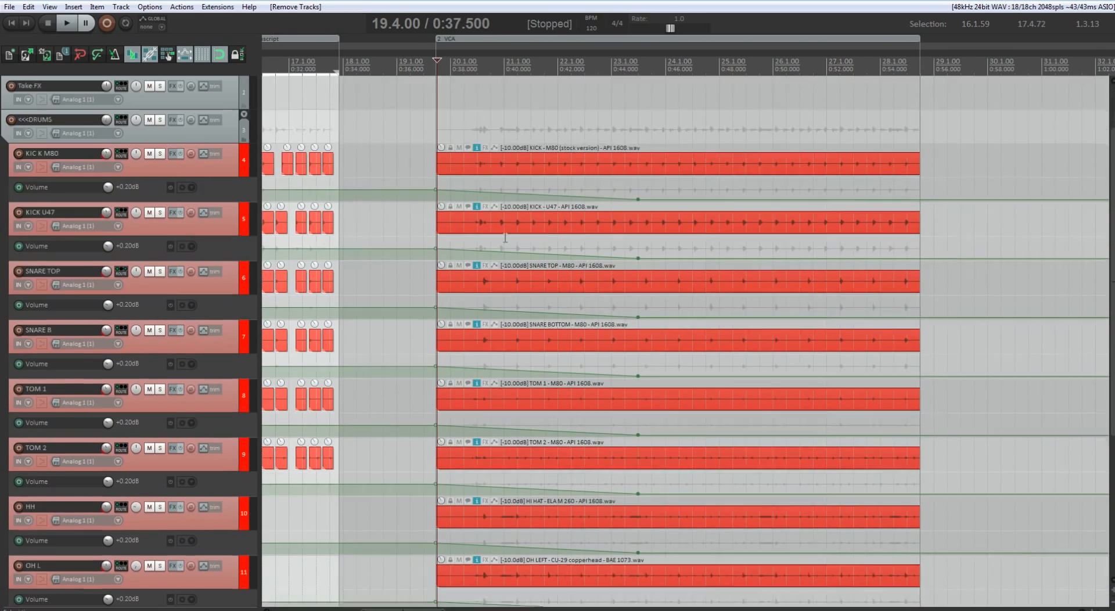
scroll(502, 403, up, 5)
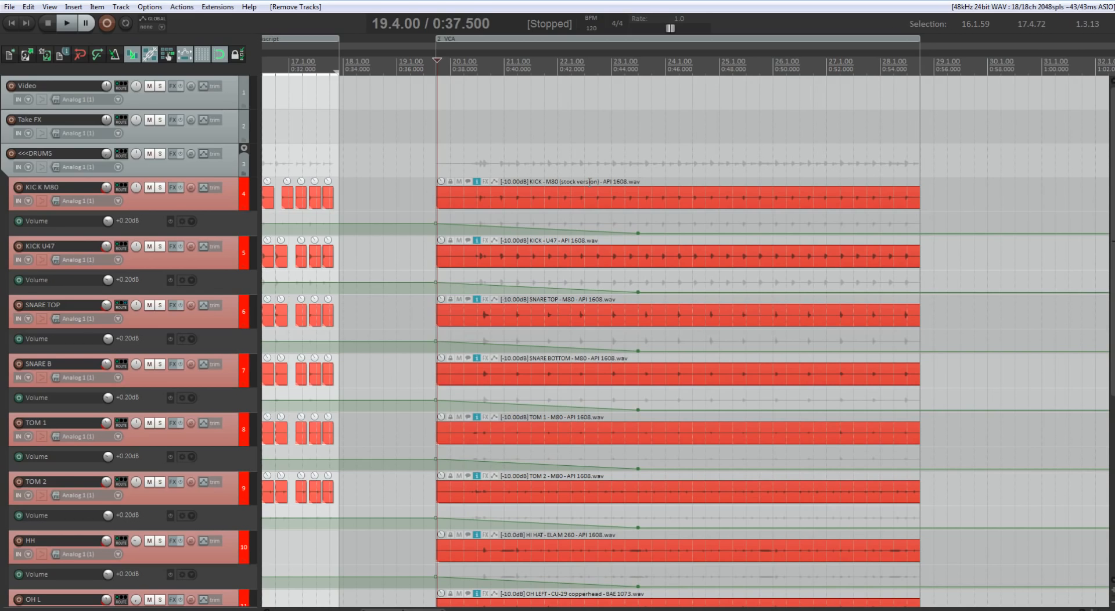
scroll(590, 182, down, 3)
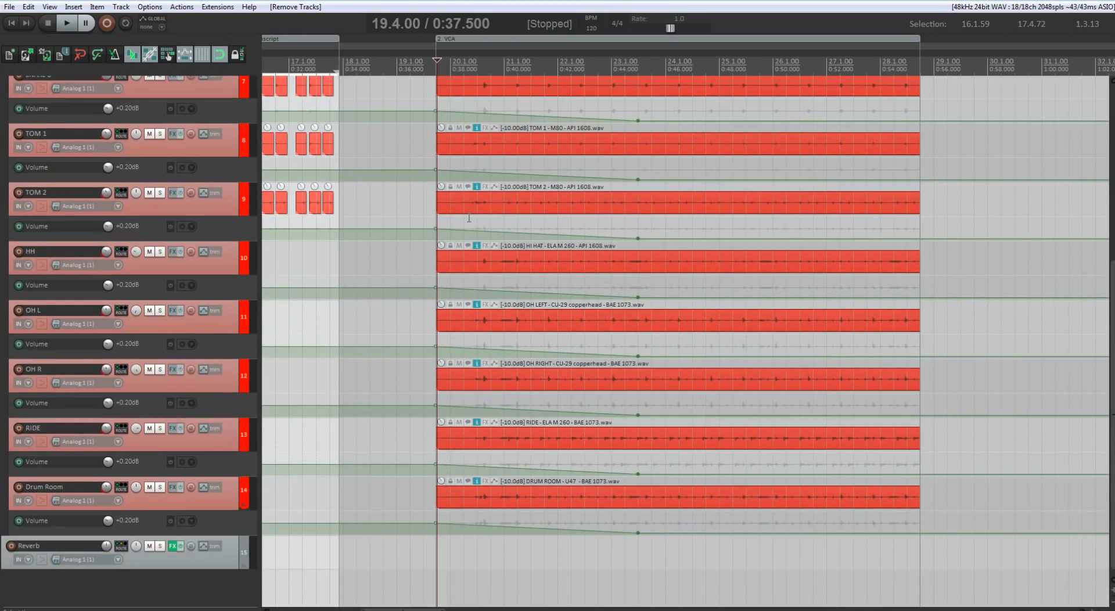
scroll(468, 217, up, 3)
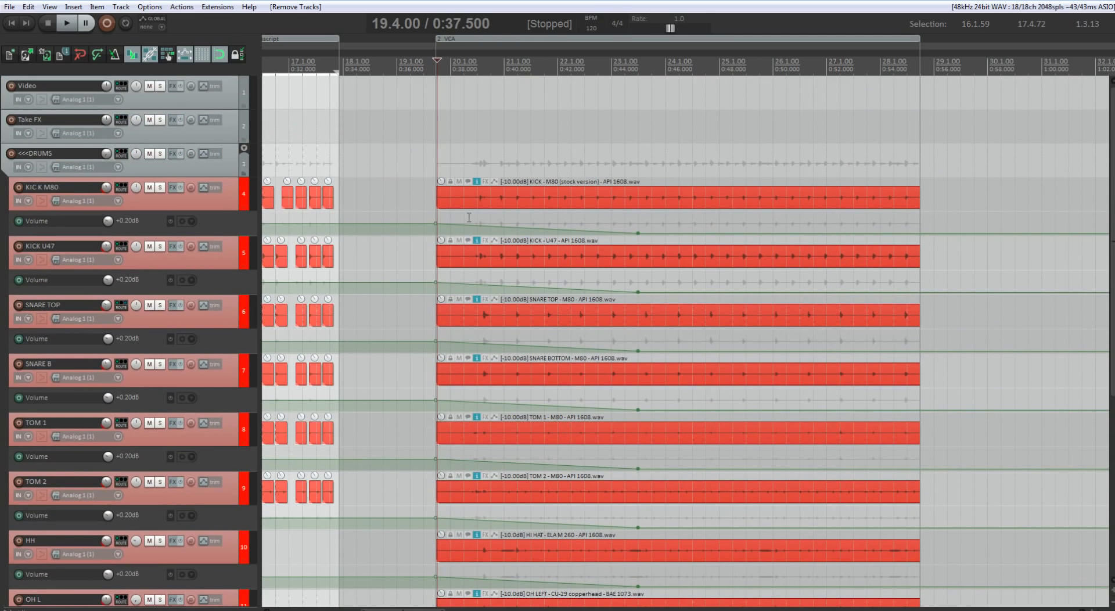